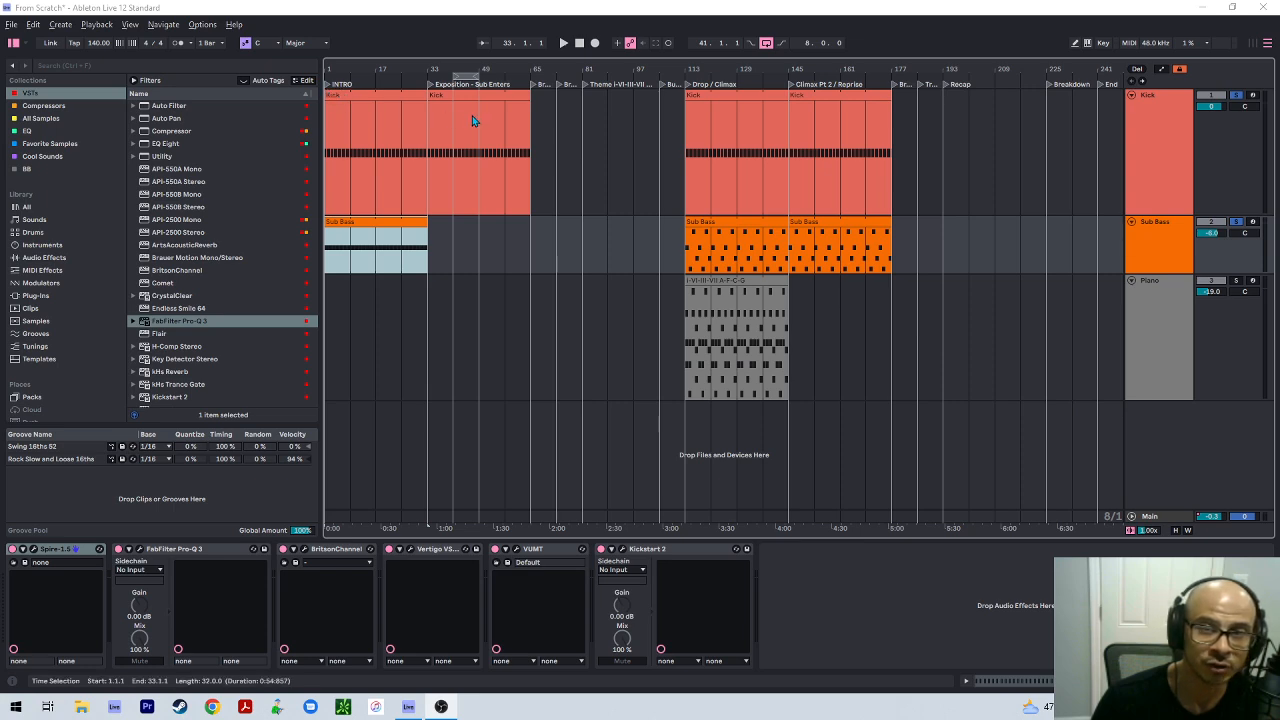
pyautogui.moveTo(590, 146); pyautogui.dragTo(655, 145)
pyautogui.click(698, 136)
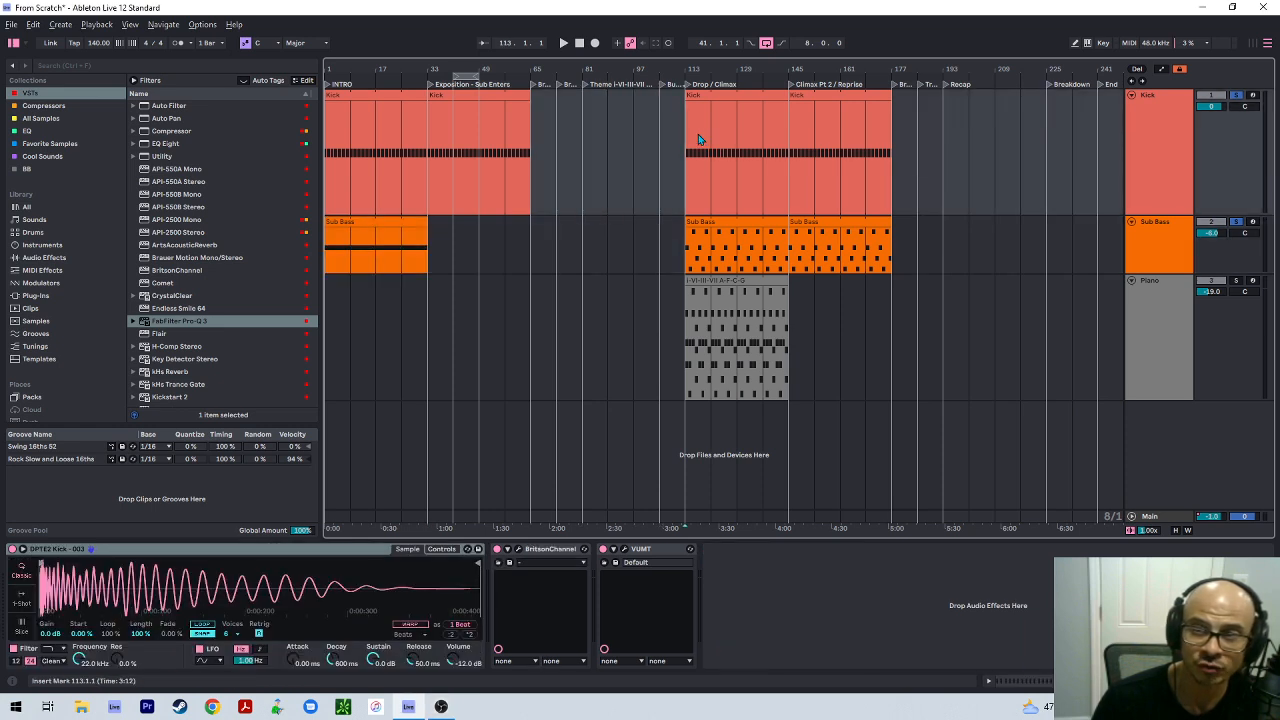
pyautogui.click(740, 292)
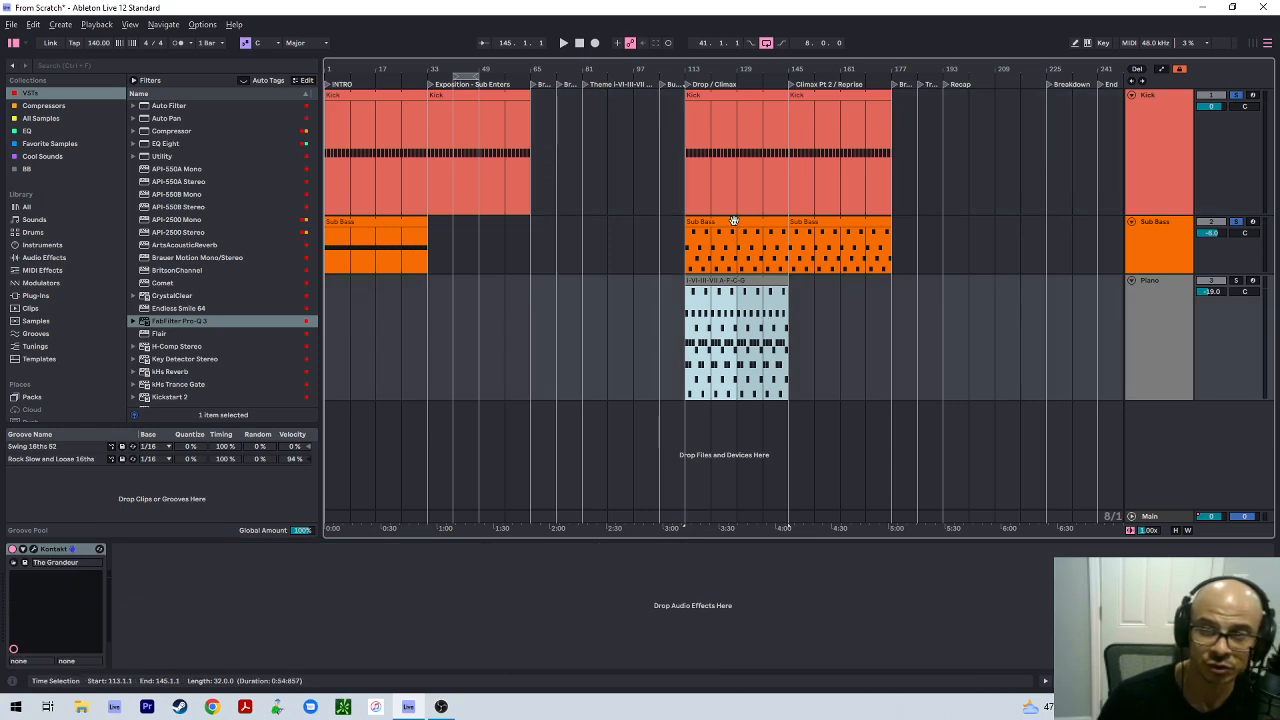
pyautogui.click(689, 250)
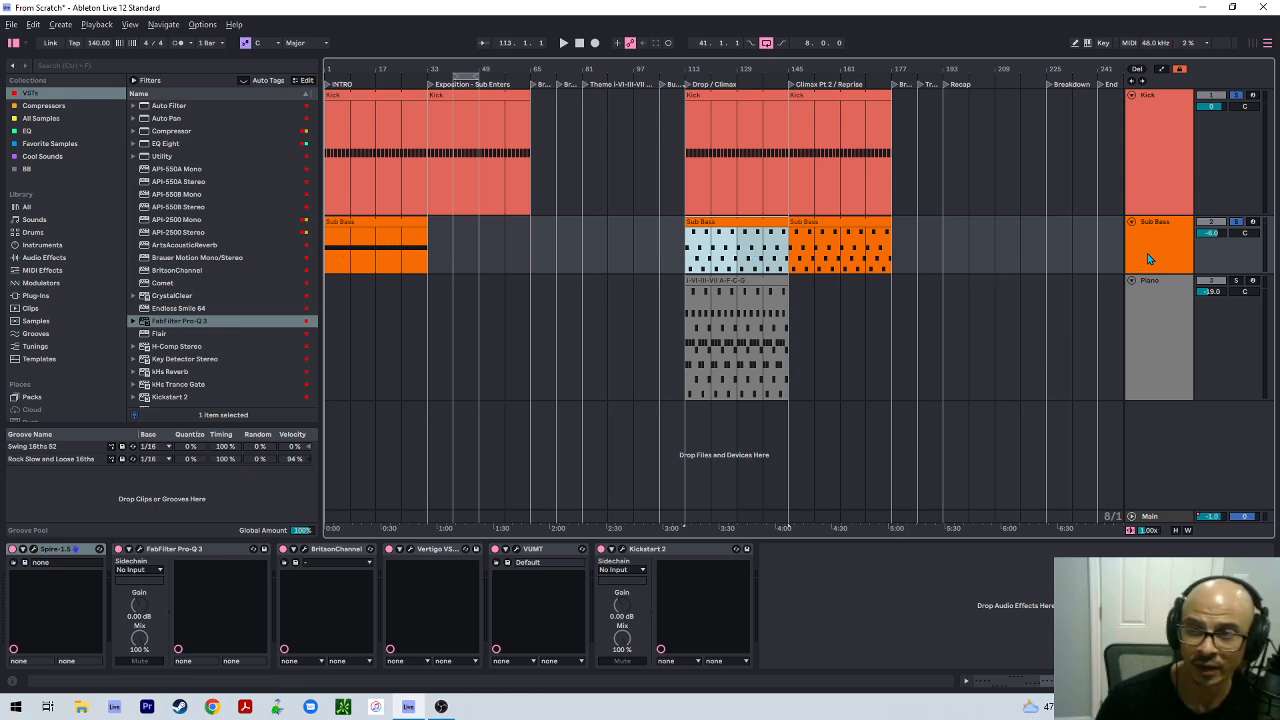
pyautogui.click(389, 295)
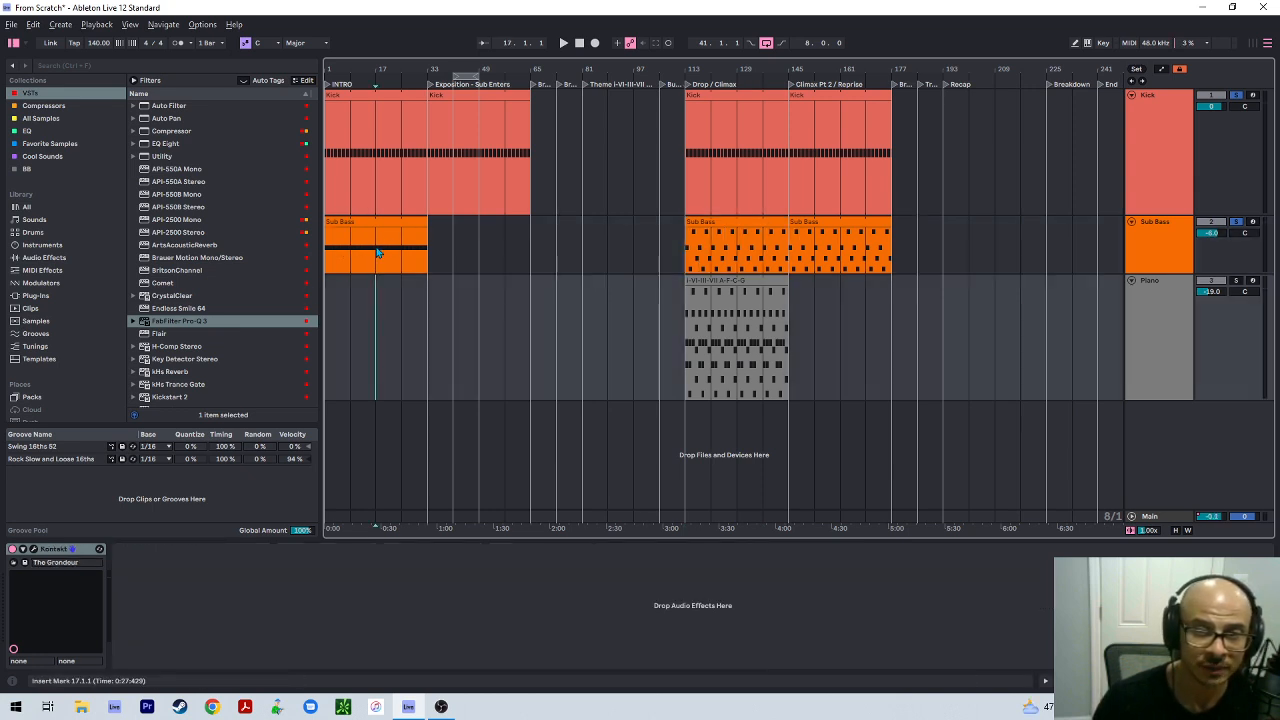
# Move the Sub Bass clip from the Intro to the Exposition section so that it starts at bar 33
pyautogui.moveTo(383, 254); pyautogui.dragTo(485, 225)
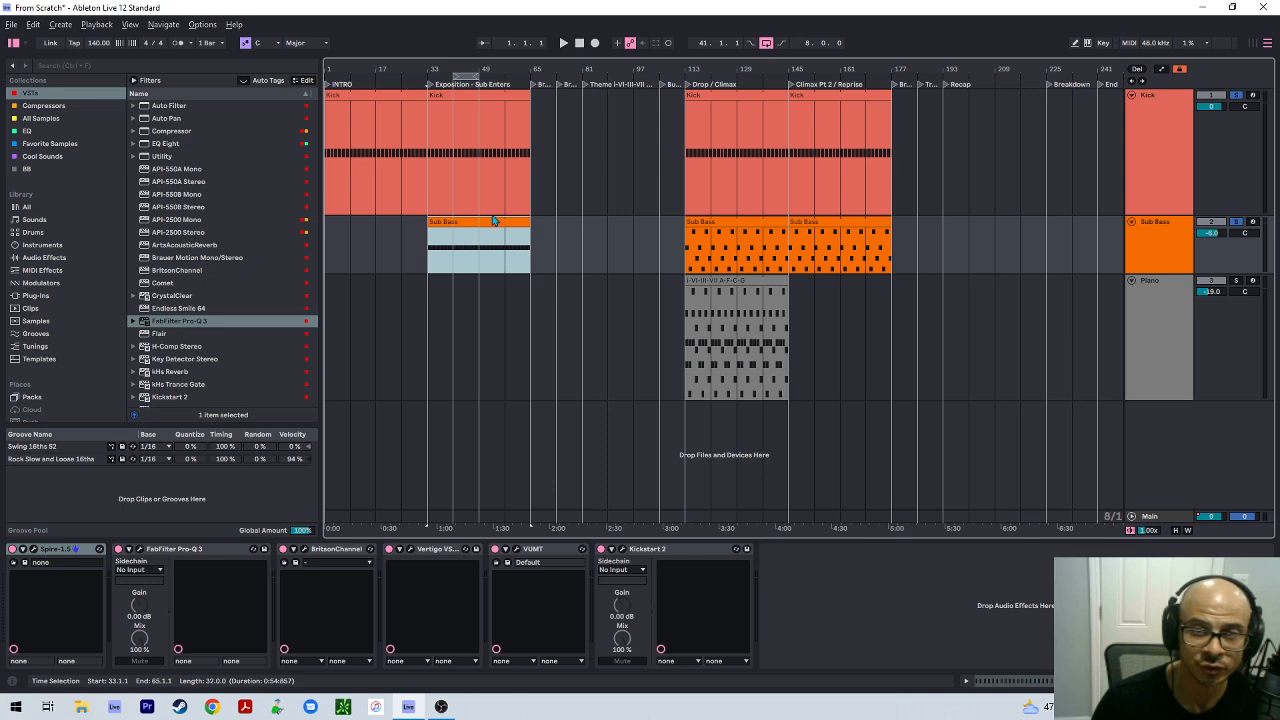
pyautogui.click(377, 256)
pyautogui.moveTo(453, 222)
pyautogui.mouseDown()
pyautogui.moveTo(398, 228)
pyautogui.moveTo(463, 224)
pyautogui.moveTo(430, 219)
pyautogui.mouseUp()
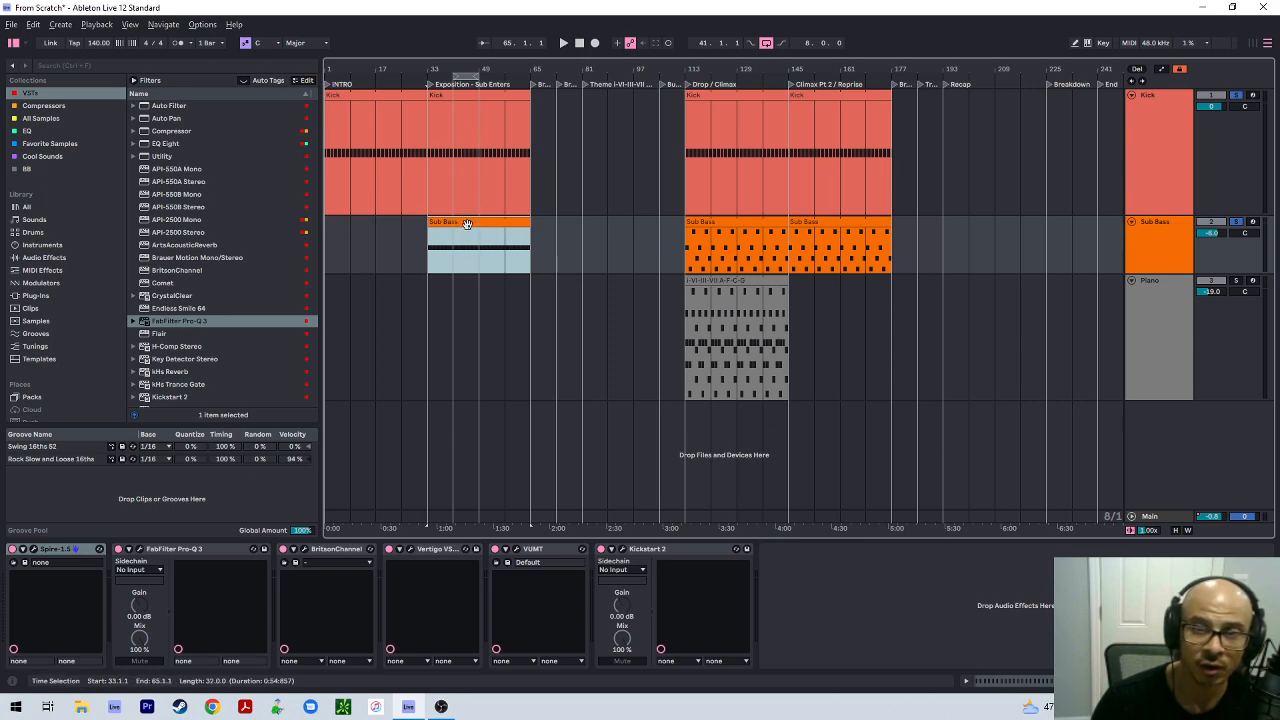
pyautogui.moveTo(461, 222)
pyautogui.mouseDown()
pyautogui.moveTo(489, 226)
pyautogui.moveTo(464, 226)
pyautogui.mouseUp()
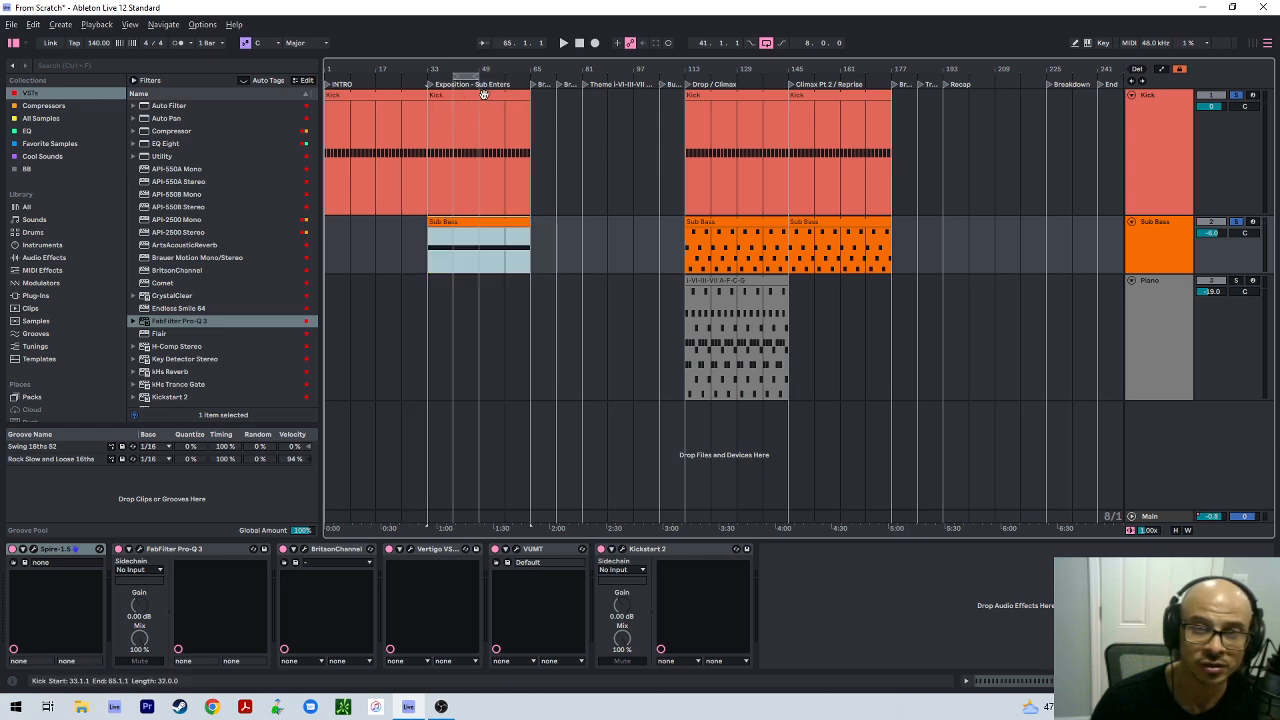
pyautogui.moveTo(404, 250); pyautogui.dragTo(306, 263)
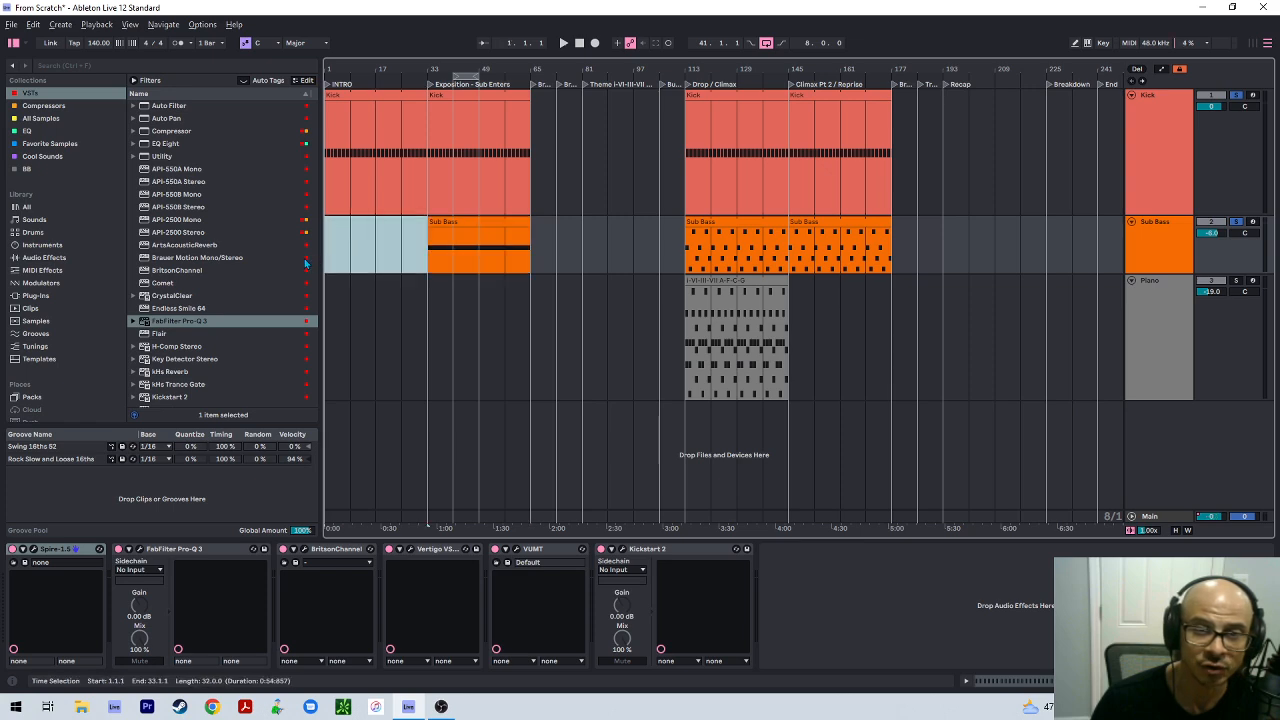
pyautogui.moveTo(428, 260); pyautogui.dragTo(337, 260)
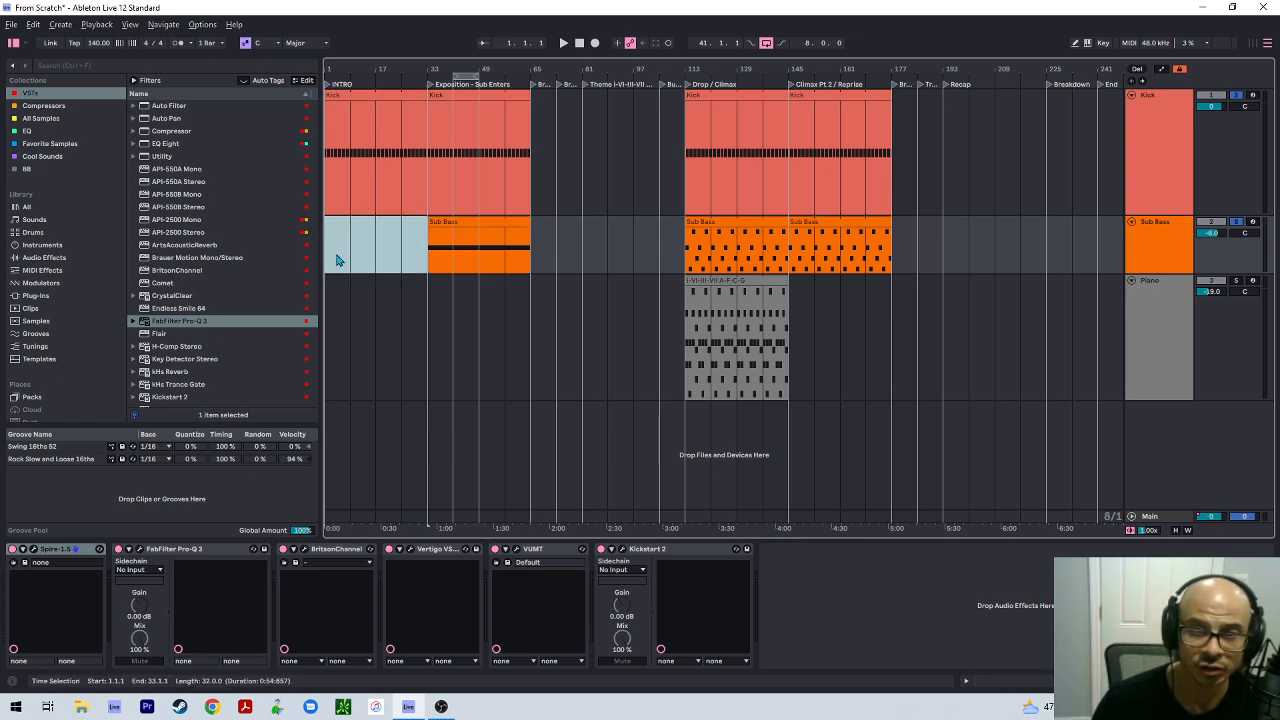
# Insert a MIDI track between the Sub Bass and Piano tracks and colour it light orange
pyautogui.moveTo(430, 284); pyautogui.dragTo(479, 290)
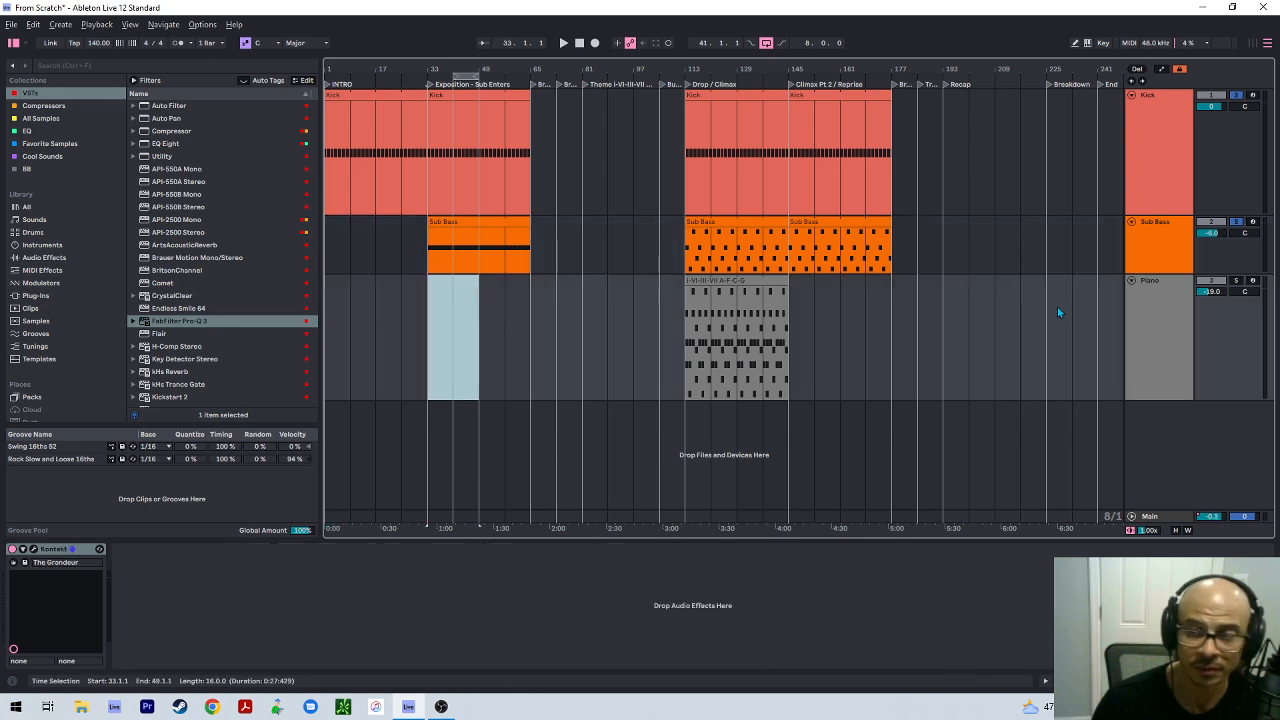
pyautogui.click(1162, 340)
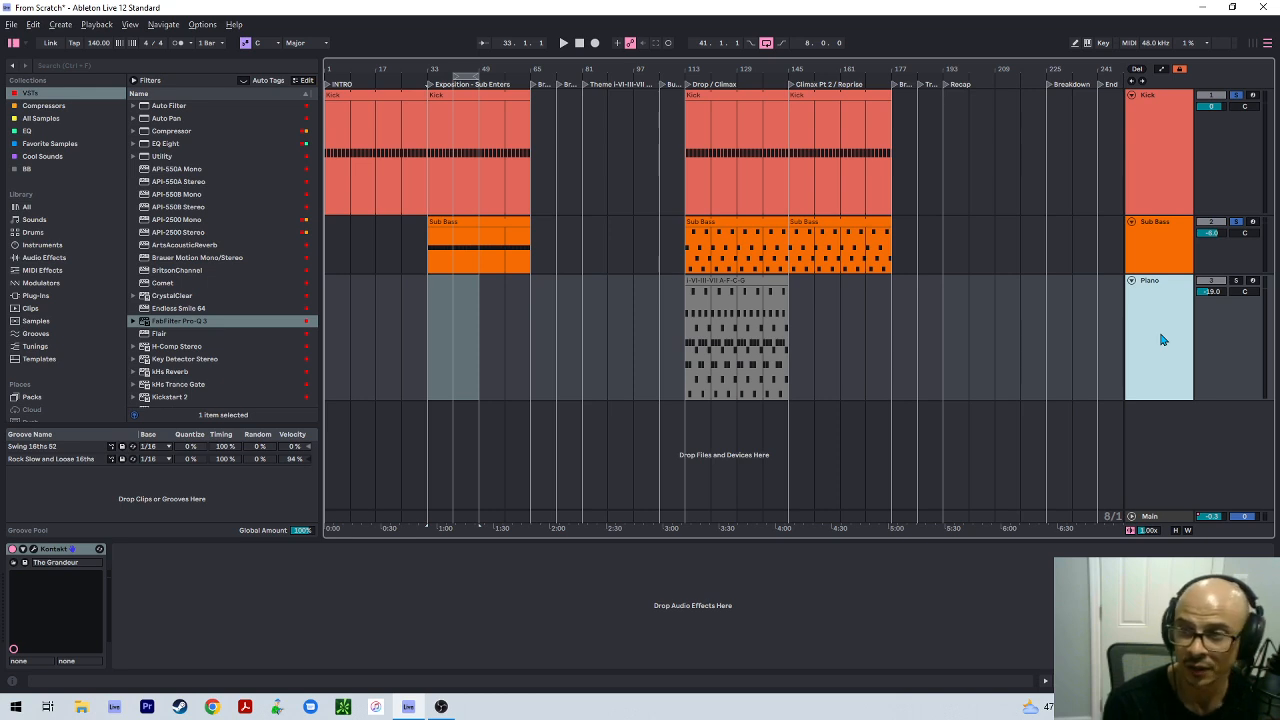
pyautogui.hotkey('ctrl', 'shift', 't')
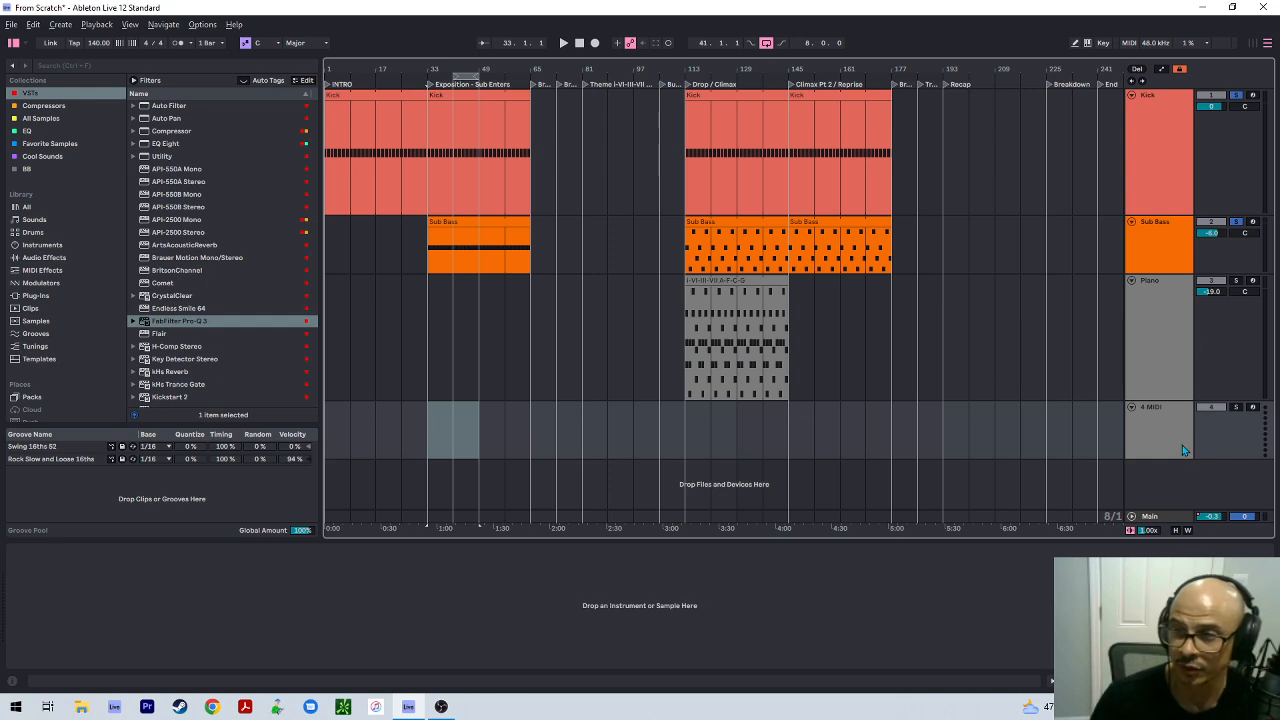
pyautogui.rightClick(1168, 300)
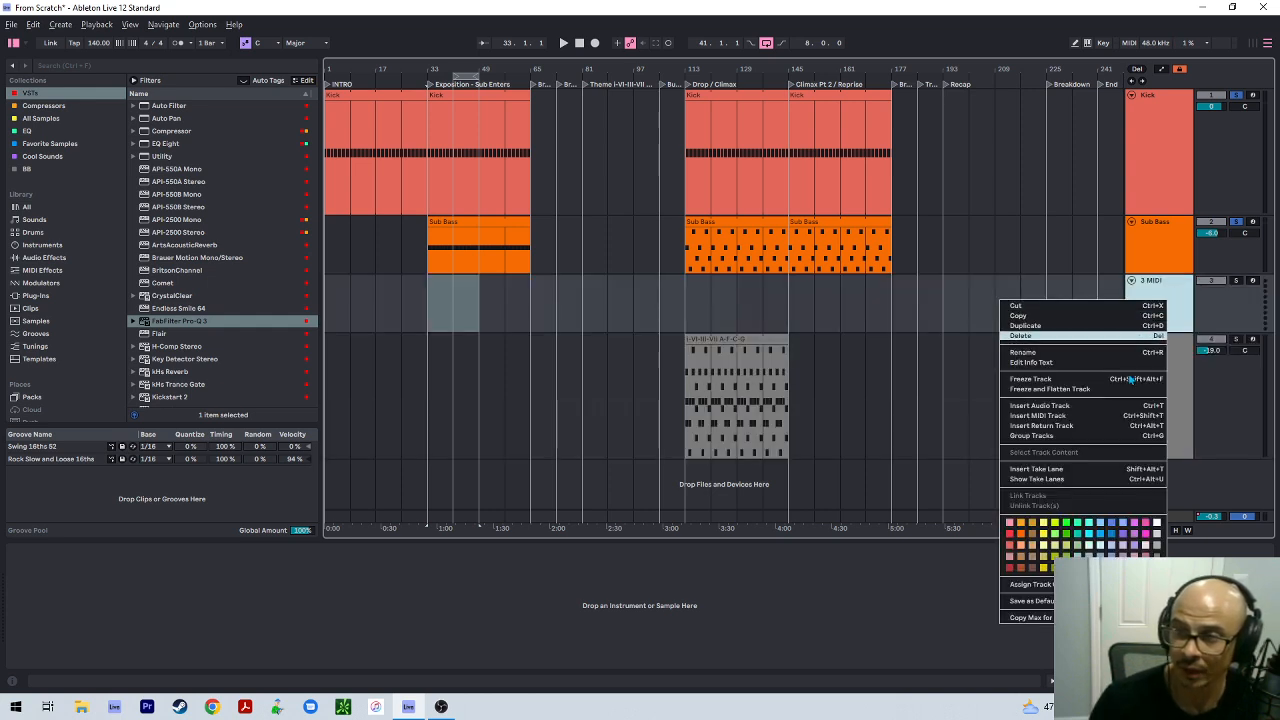
pyautogui.click(1020, 553)
pyautogui.hotkey('ctrl', 't')
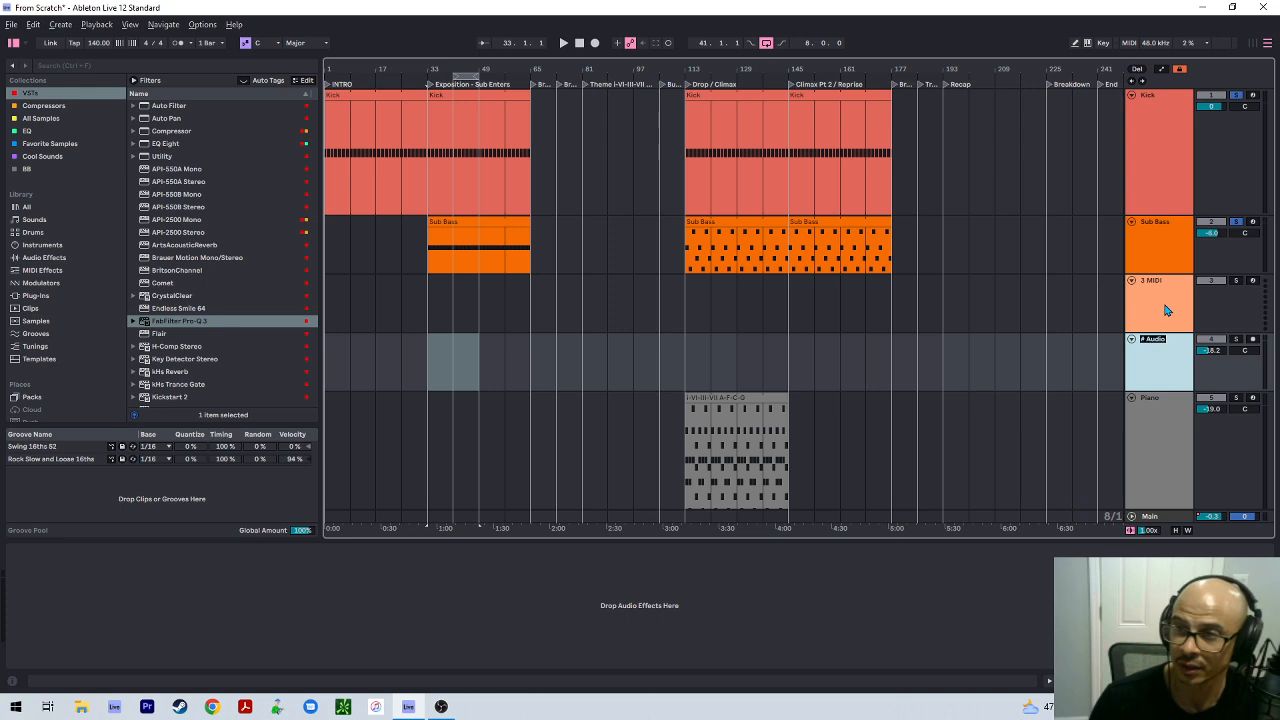
pyautogui.hotkey('ctrl', 'z')
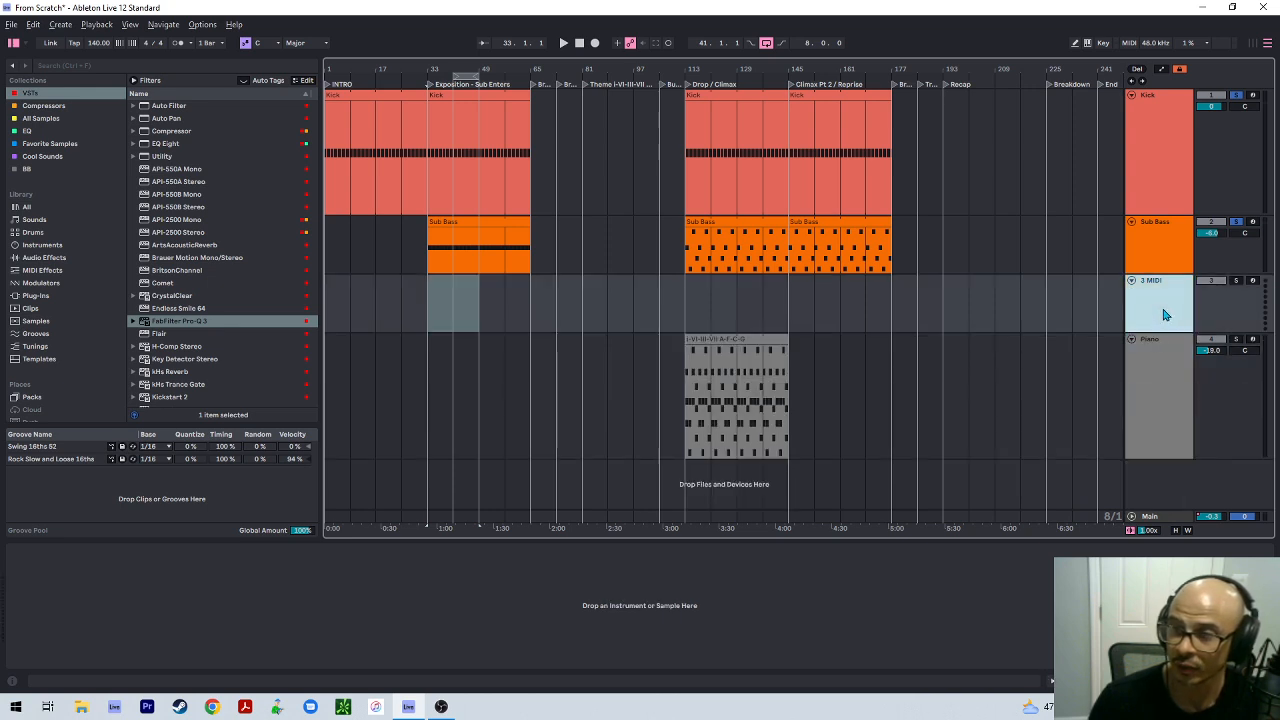
pyautogui.hotkey('ctrl', 'y')
pyautogui.hotkey('ctrl', 'z')
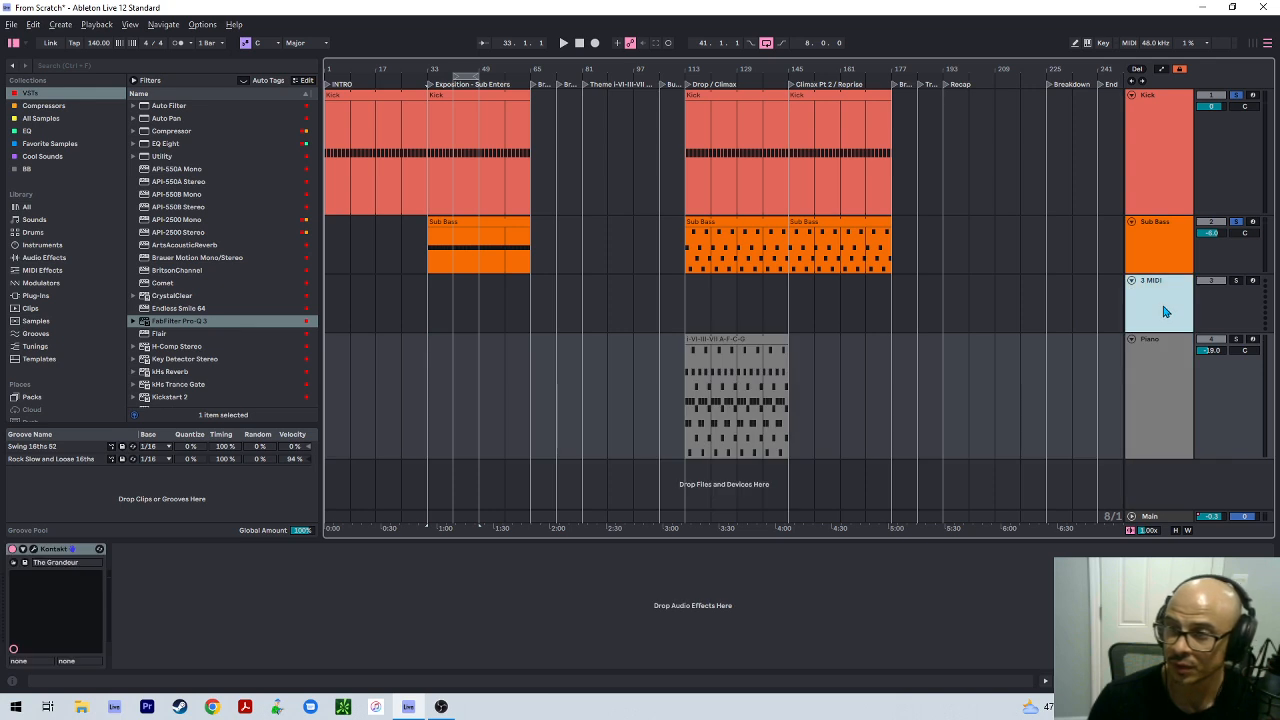
# Rename the new MIDI track as Mid Bass 1
pyautogui.hotkey('ctrl', 'r')
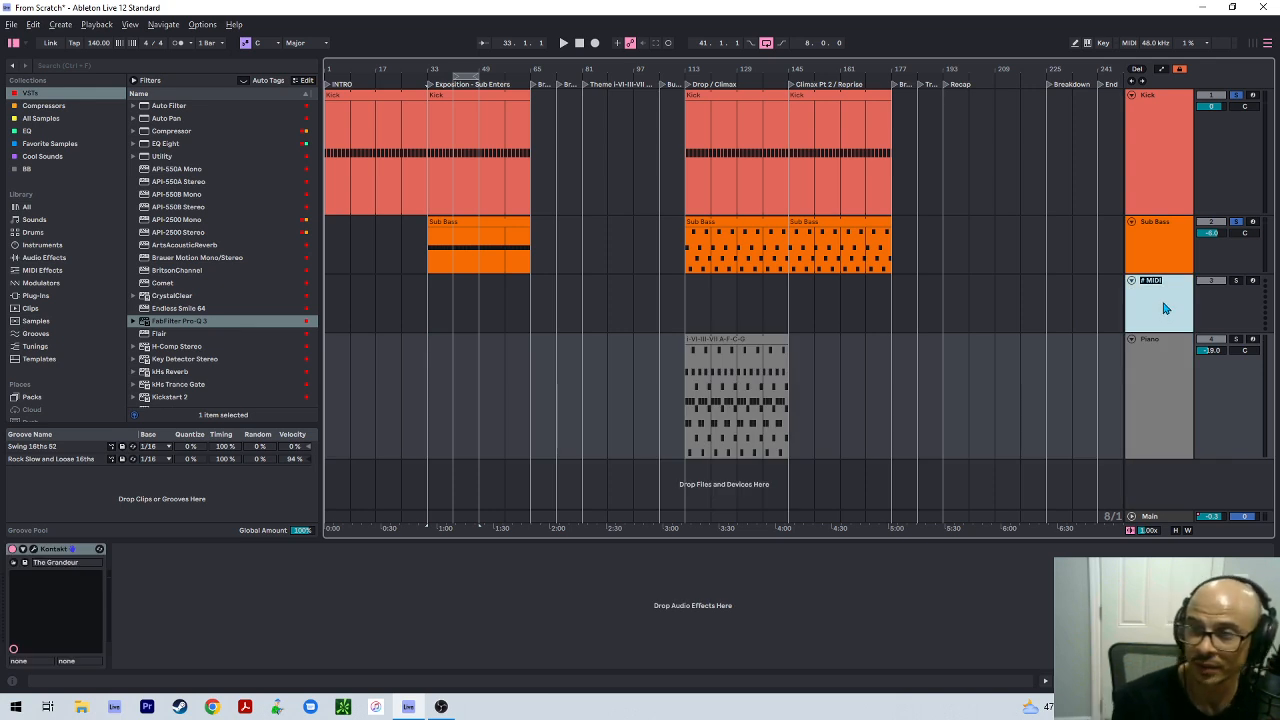
pyautogui.write('Mid B')
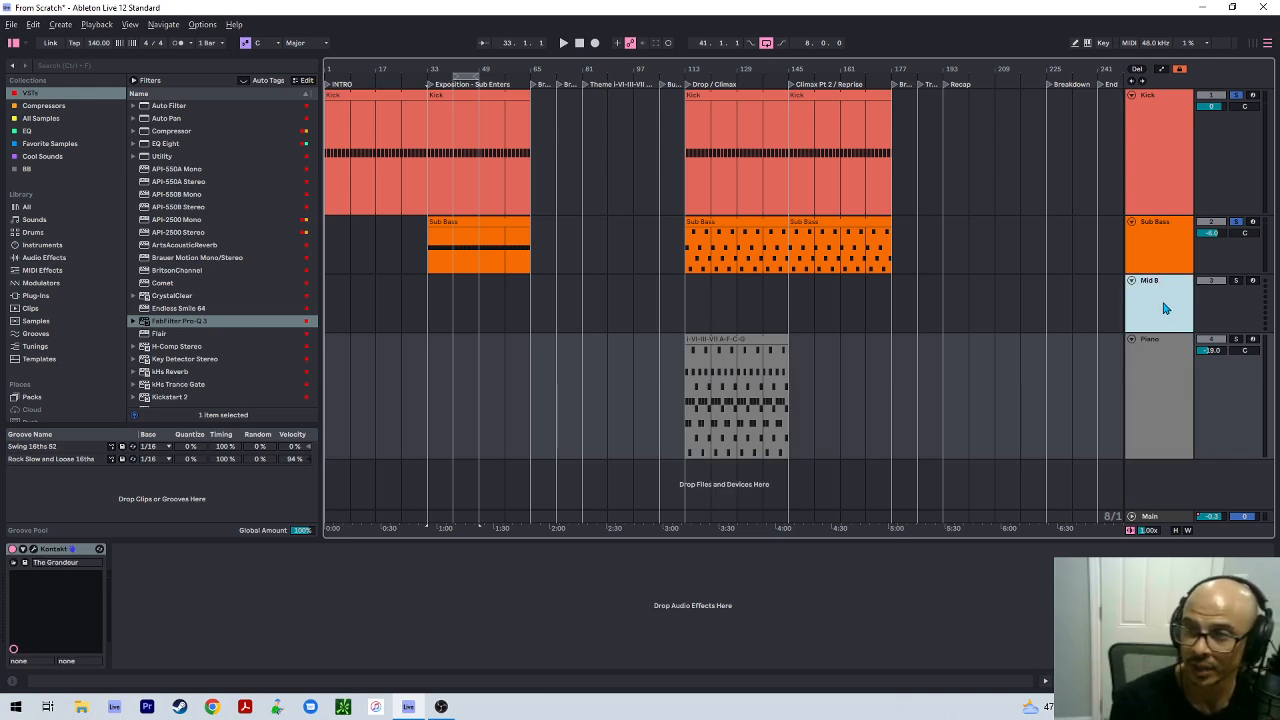
pyautogui.write('ass 1')
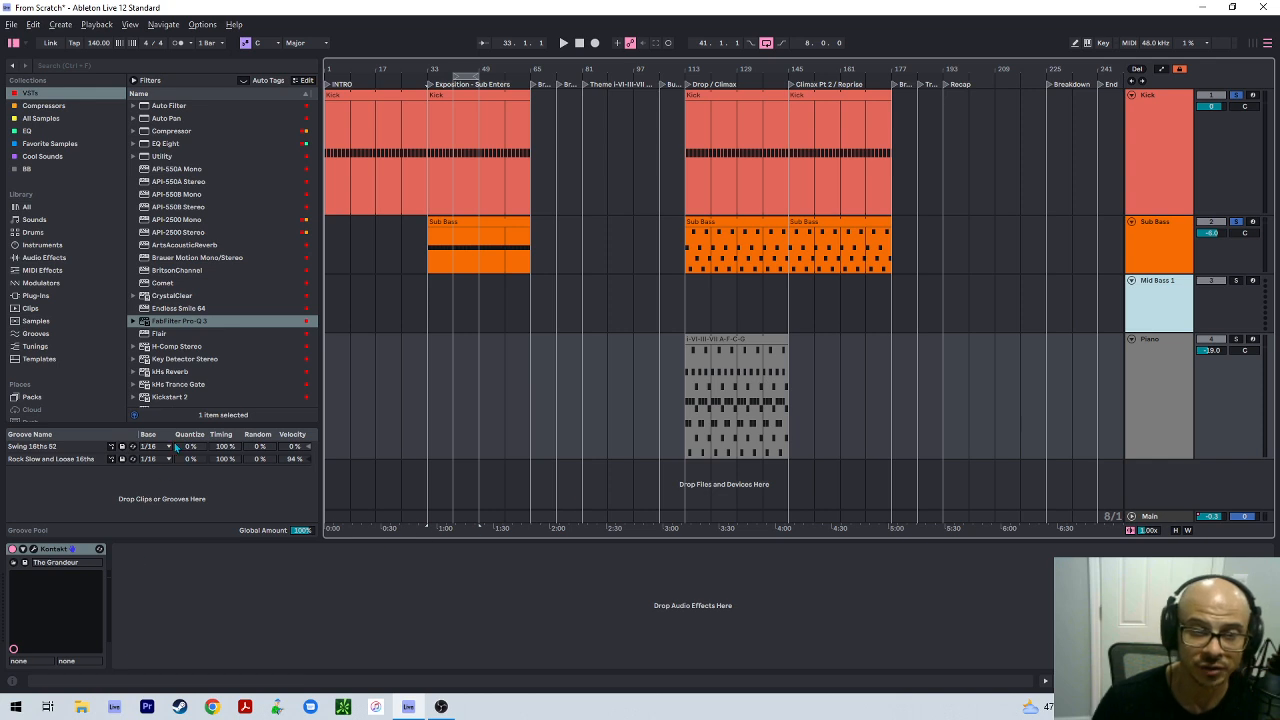
# Load the Spire-1.5 synth as the instrument on the Mid Bass 1 track
pyautogui.click(1180, 290)
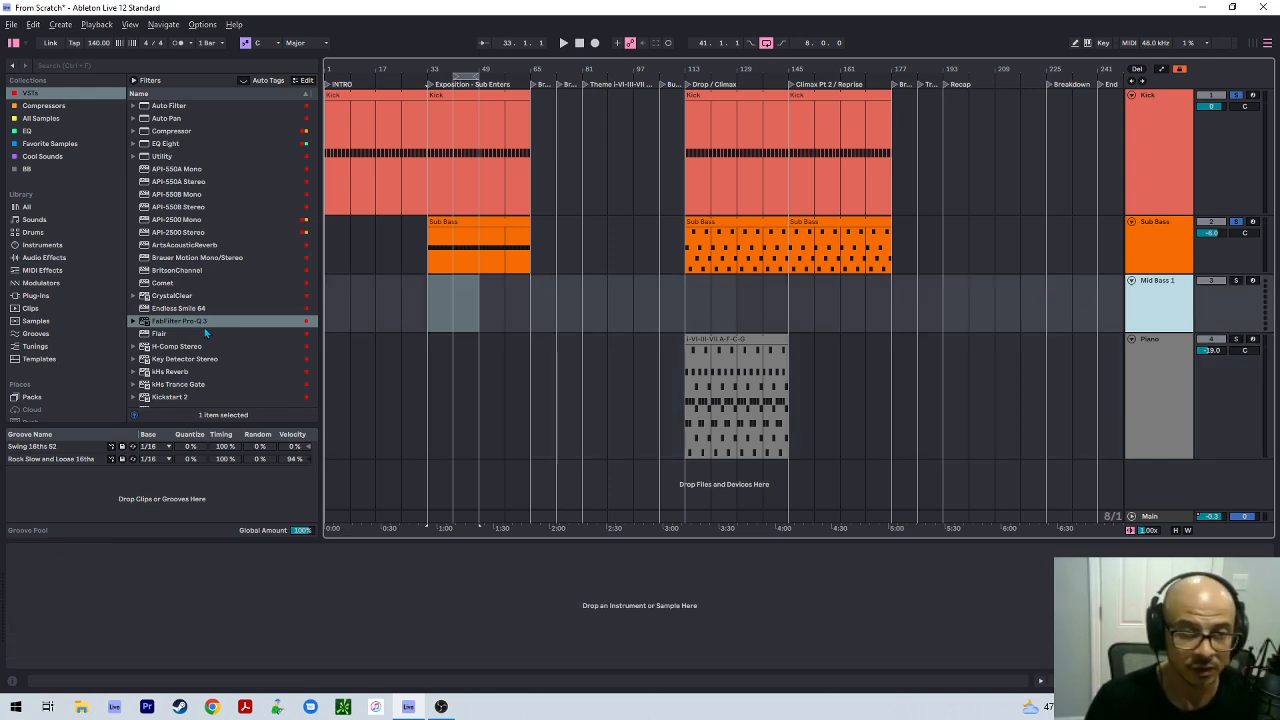
pyautogui.scroll(-3, 195, 332)
pyautogui.scroll(-5, 190, 330)
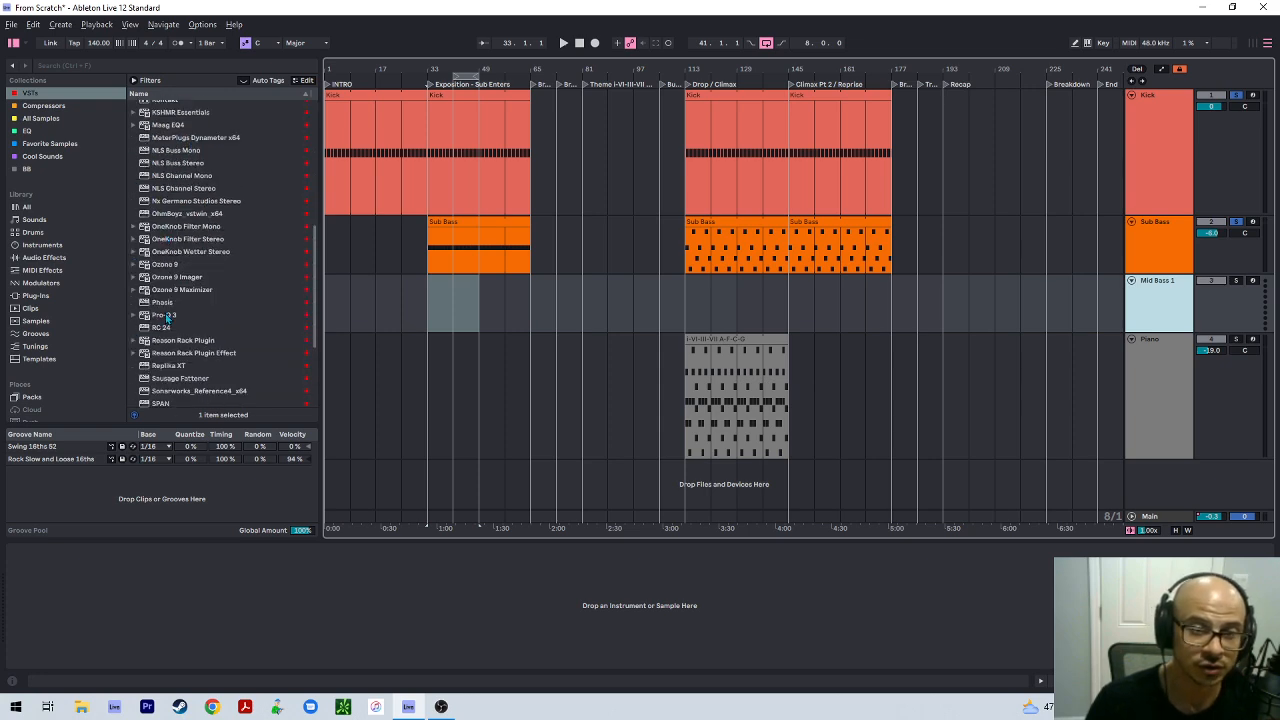
pyautogui.moveTo(168, 372); pyautogui.dragTo(151, 575)
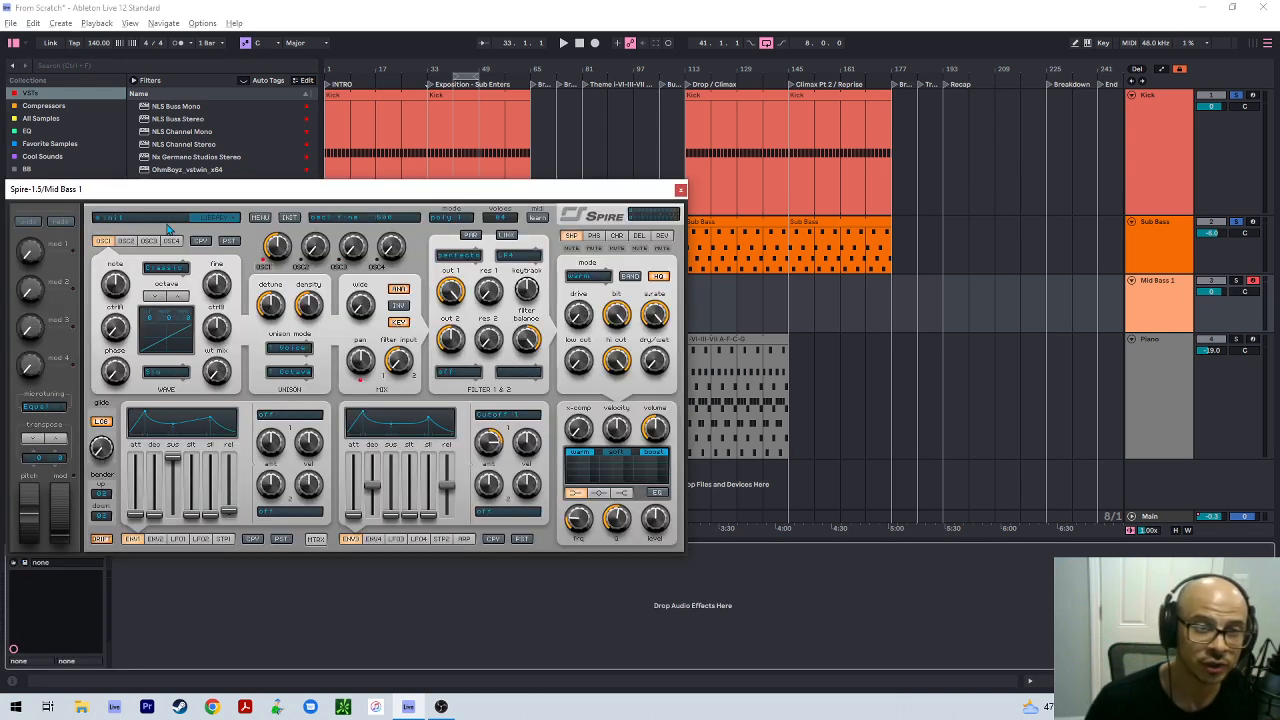
# Load the BASS - MID 1 preset from the ALLEN-WATTS-SPIRE-BANK in Spire's library and close the plug-in window
pyautogui.click(176, 222)
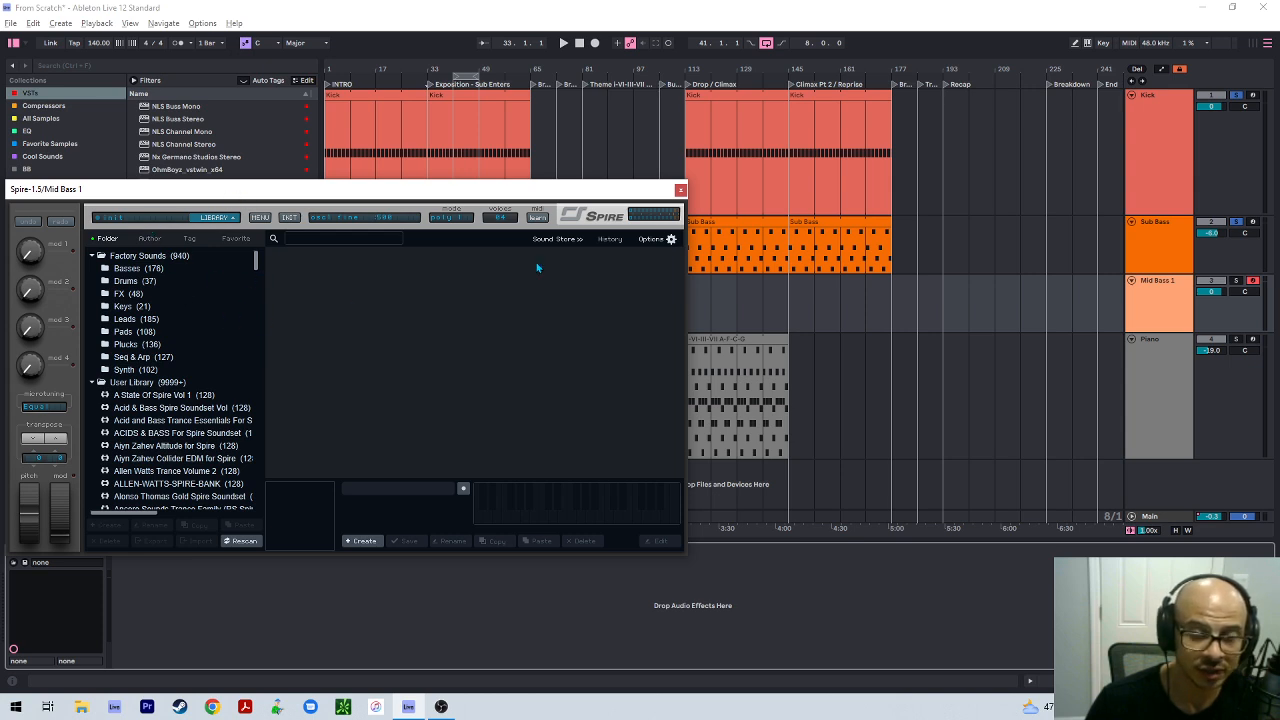
pyautogui.scroll(-2, 247, 367)
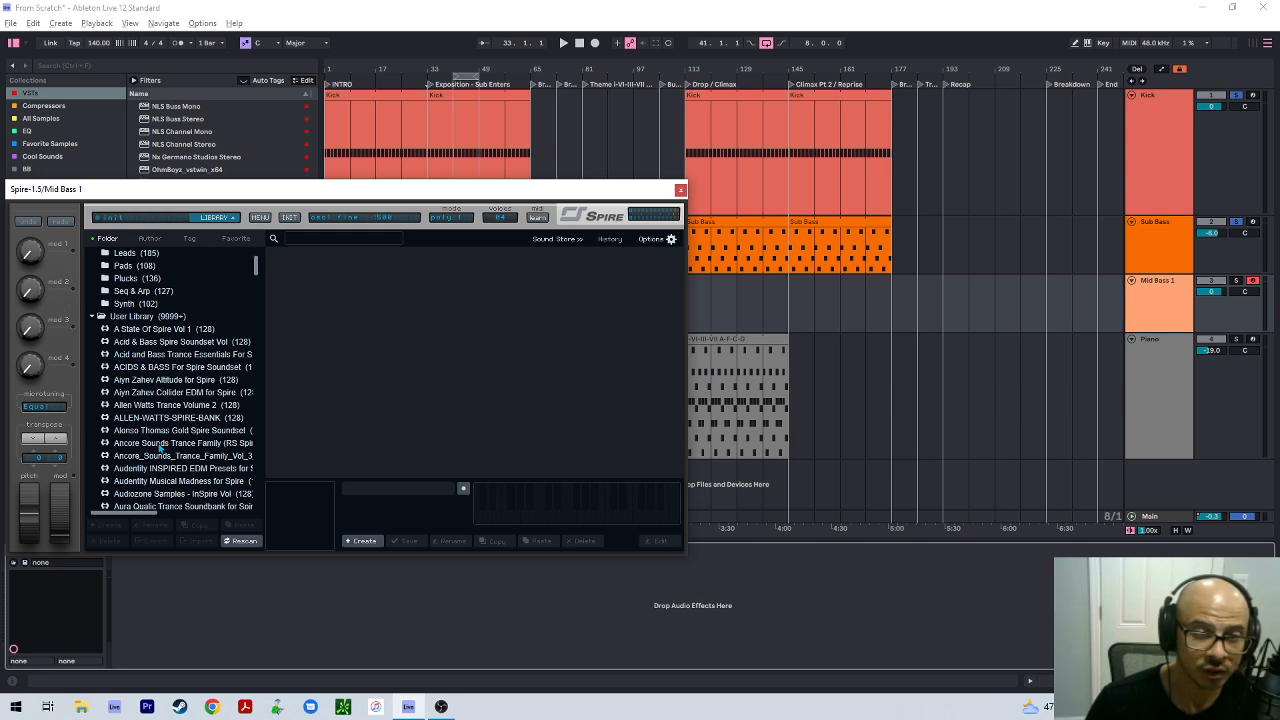
pyautogui.click(157, 367)
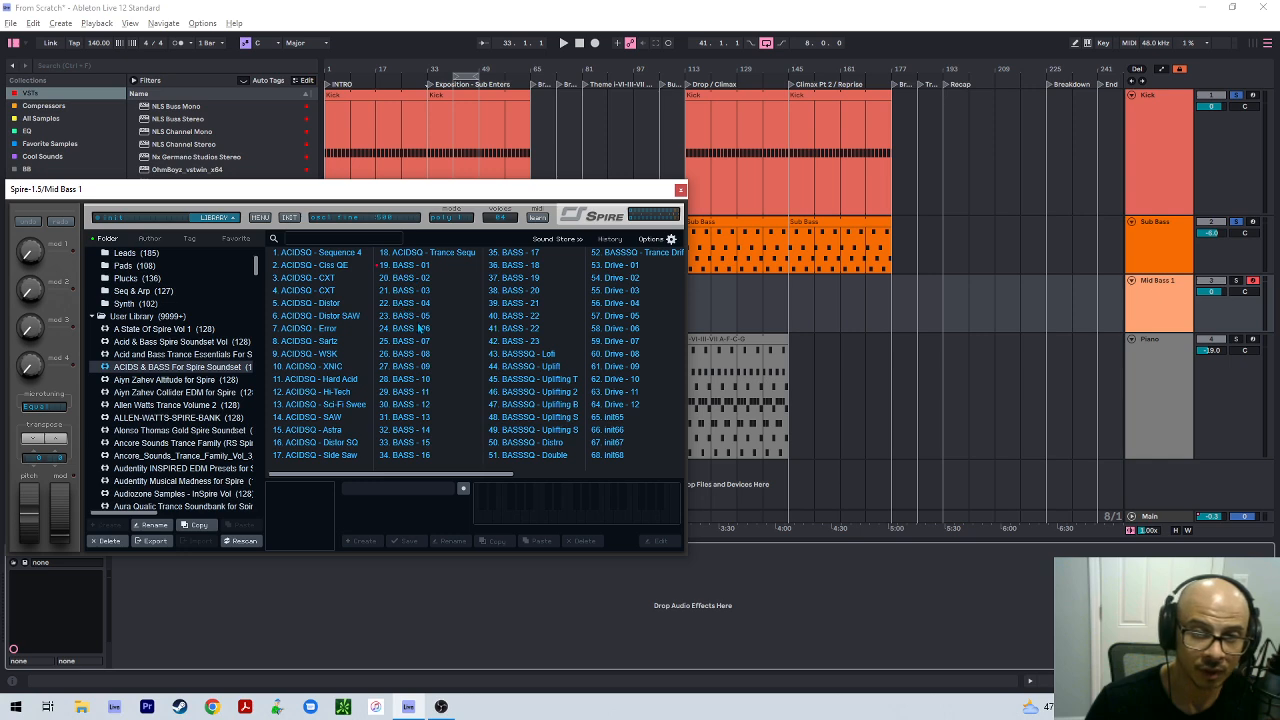
pyautogui.click(141, 418)
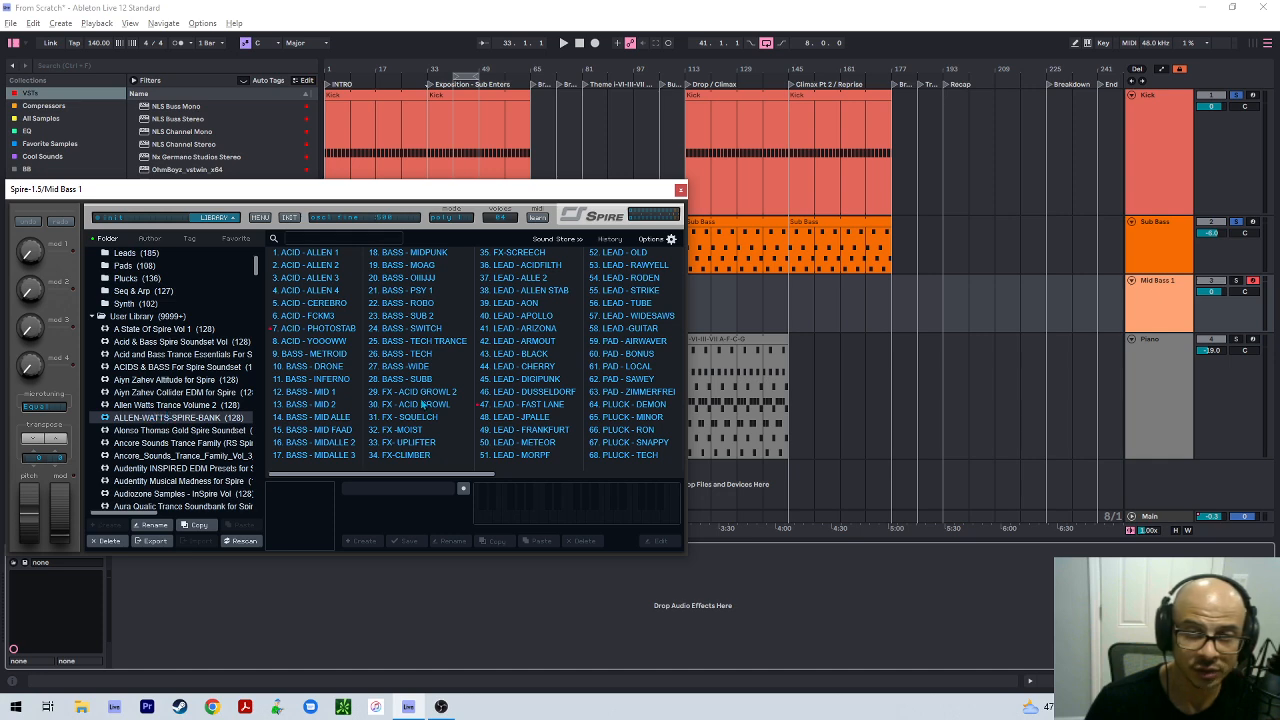
pyautogui.hscroll(5, 421, 404)
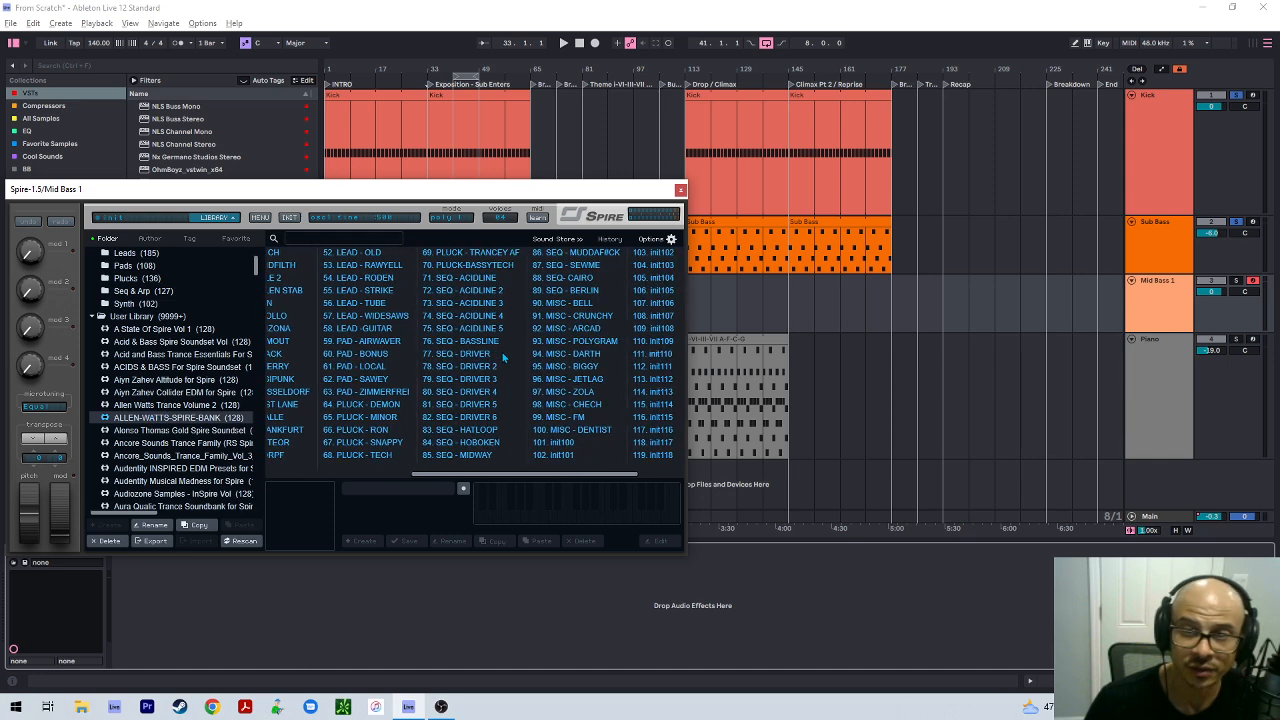
pyautogui.hscroll(2, 502, 352)
pyautogui.hscroll(-7, 490, 365)
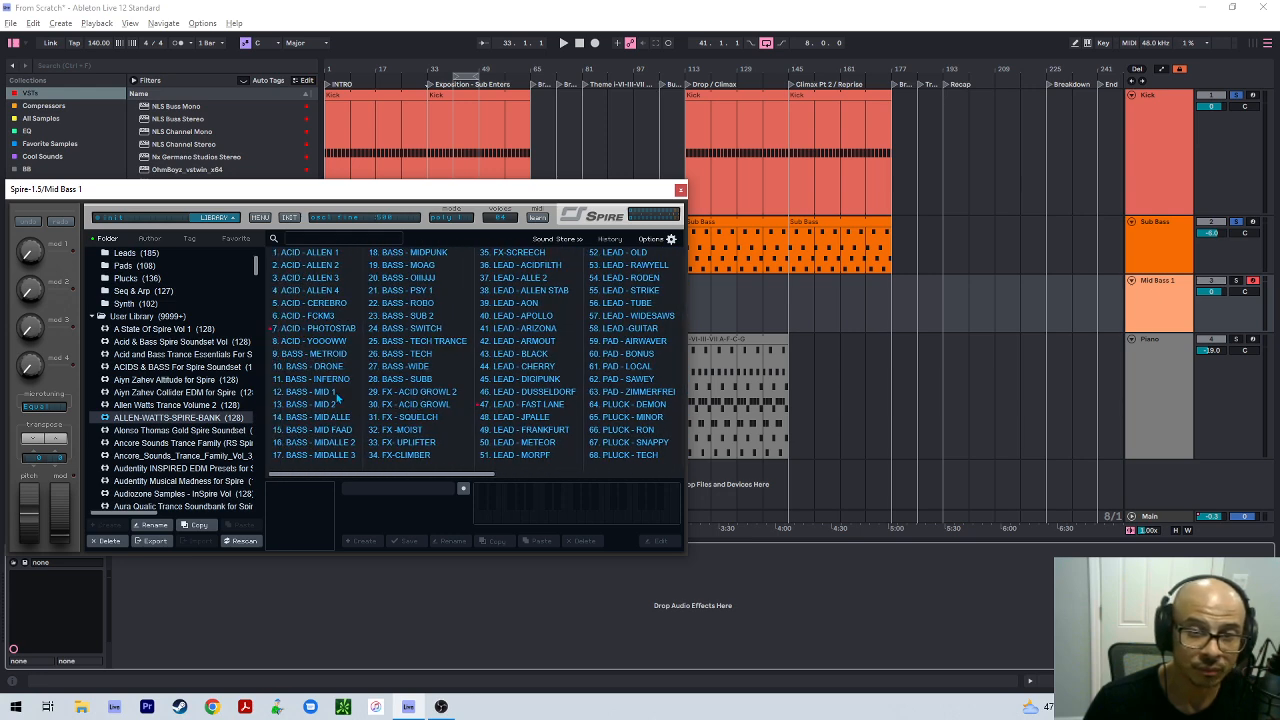
pyautogui.click(320, 392)
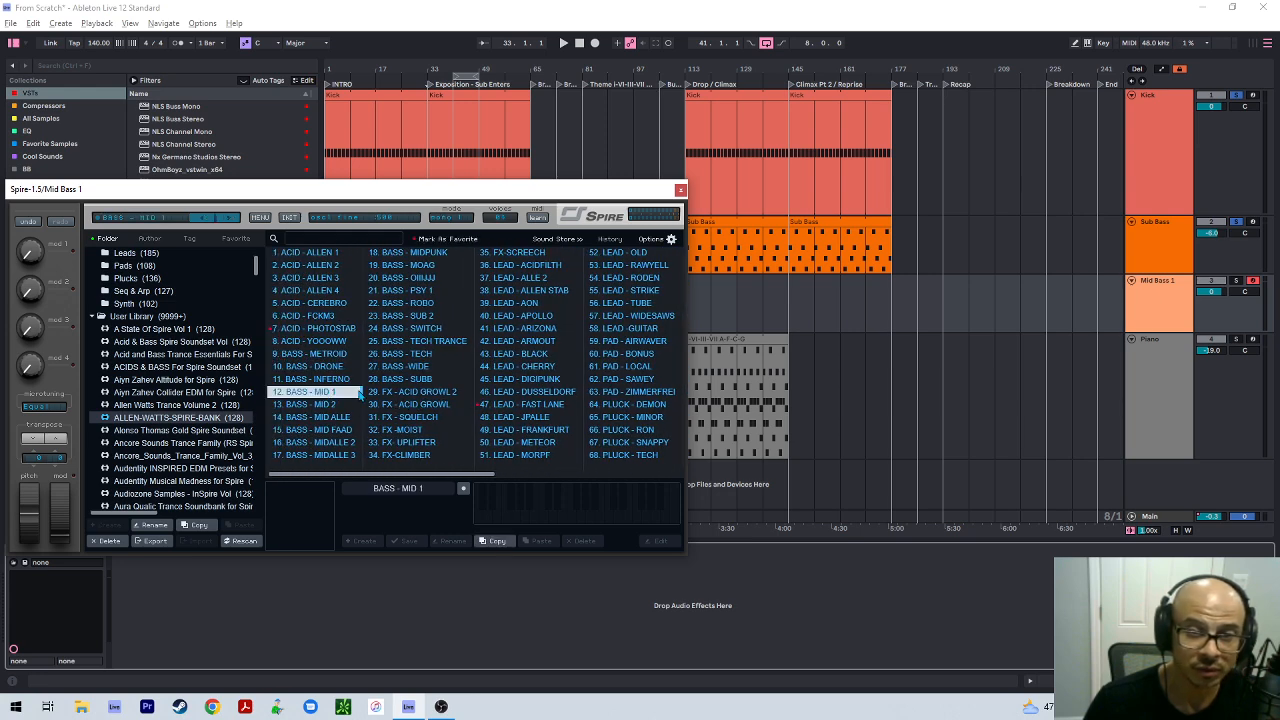
pyautogui.click(680, 190)
# Create an eight-bar MIDI clip at bar 1 on the Mid Bass 1 track and show its notes
pyautogui.click(349, 305)
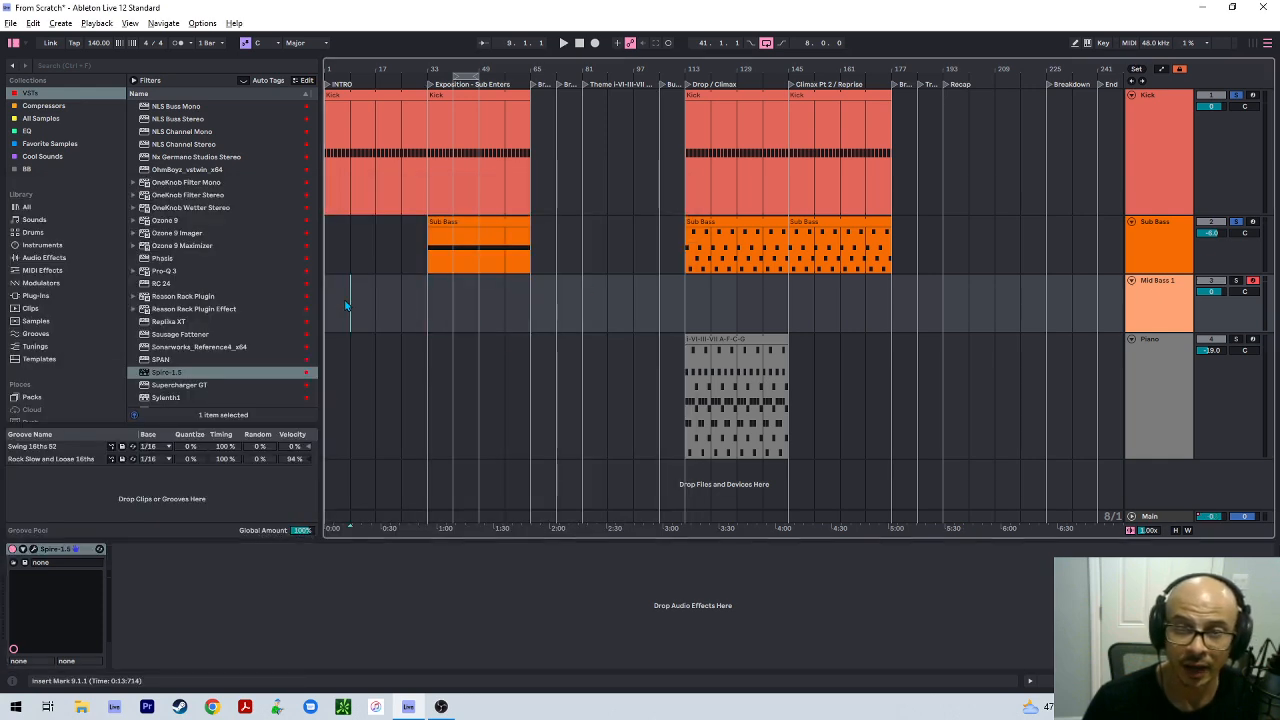
pyautogui.moveTo(341, 302); pyautogui.dragTo(325, 302)
pyautogui.doubleClick(340, 302)
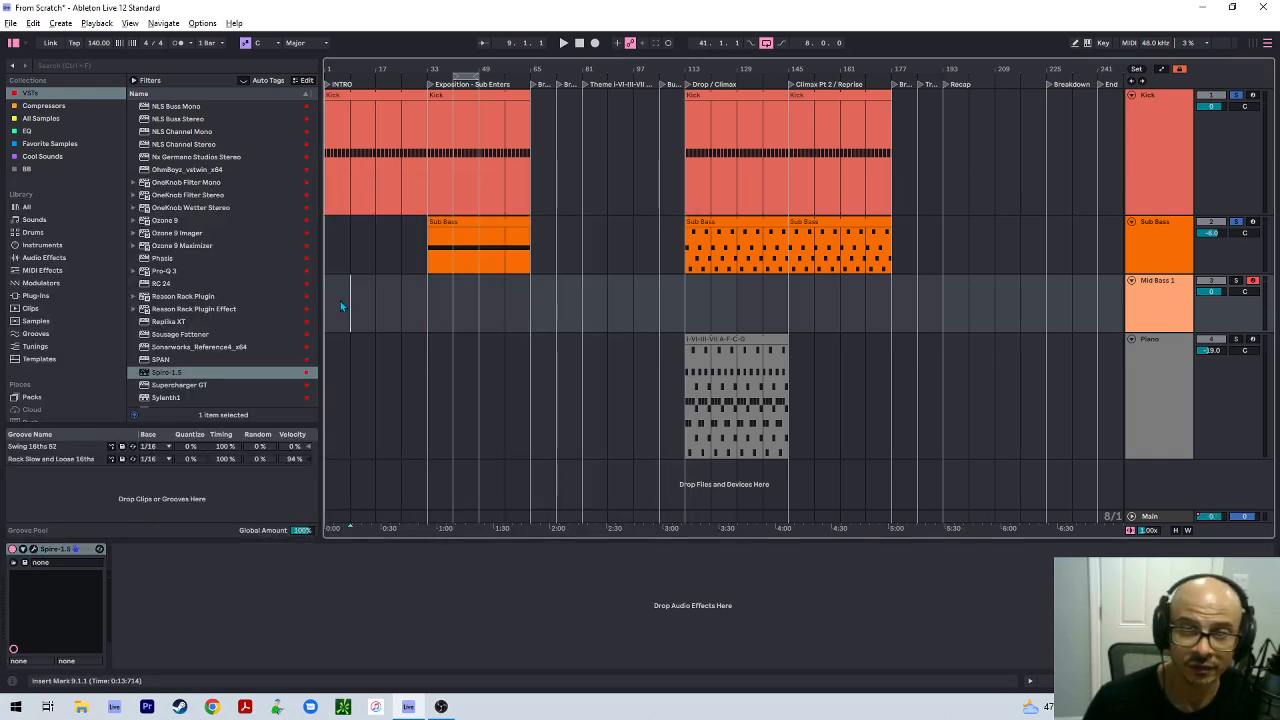
pyautogui.doubleClick(341, 281)
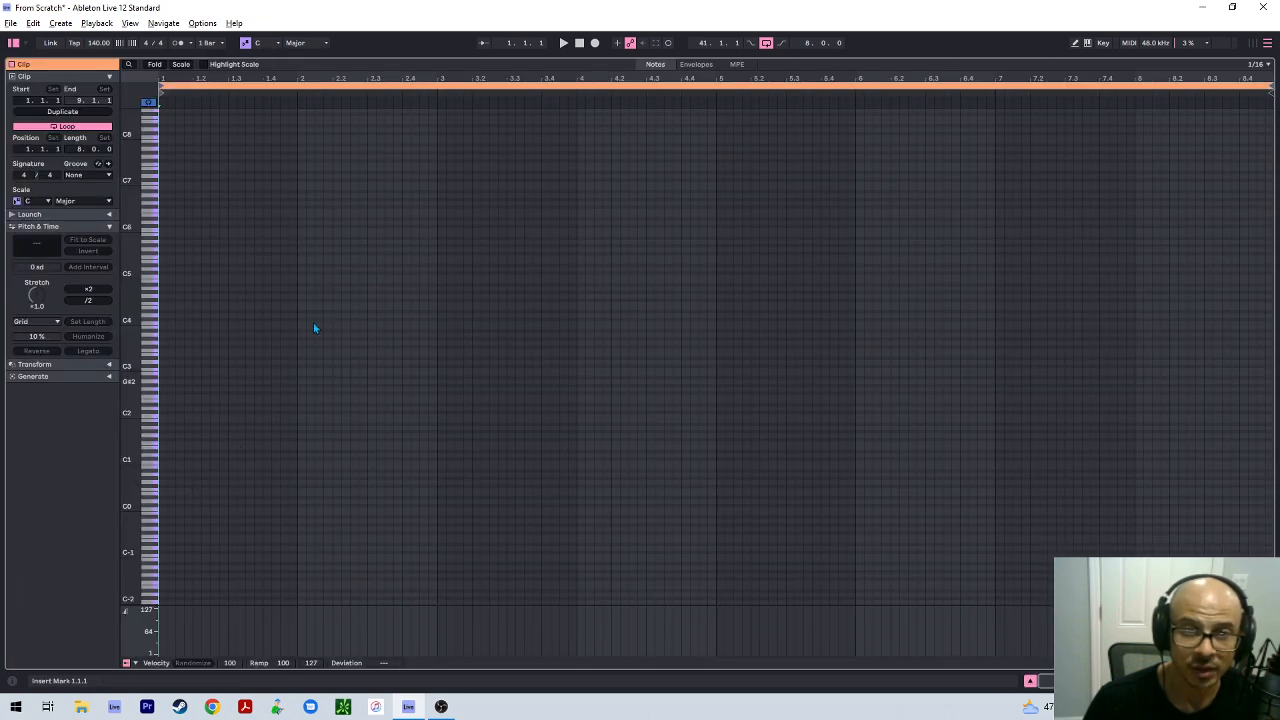
# Shorten the clip's loop to two beats (0.2.0) and add a sixteenth-note A1 at 1.1.2
pyautogui.moveTo(1271, 86); pyautogui.dragTo(226, 199)
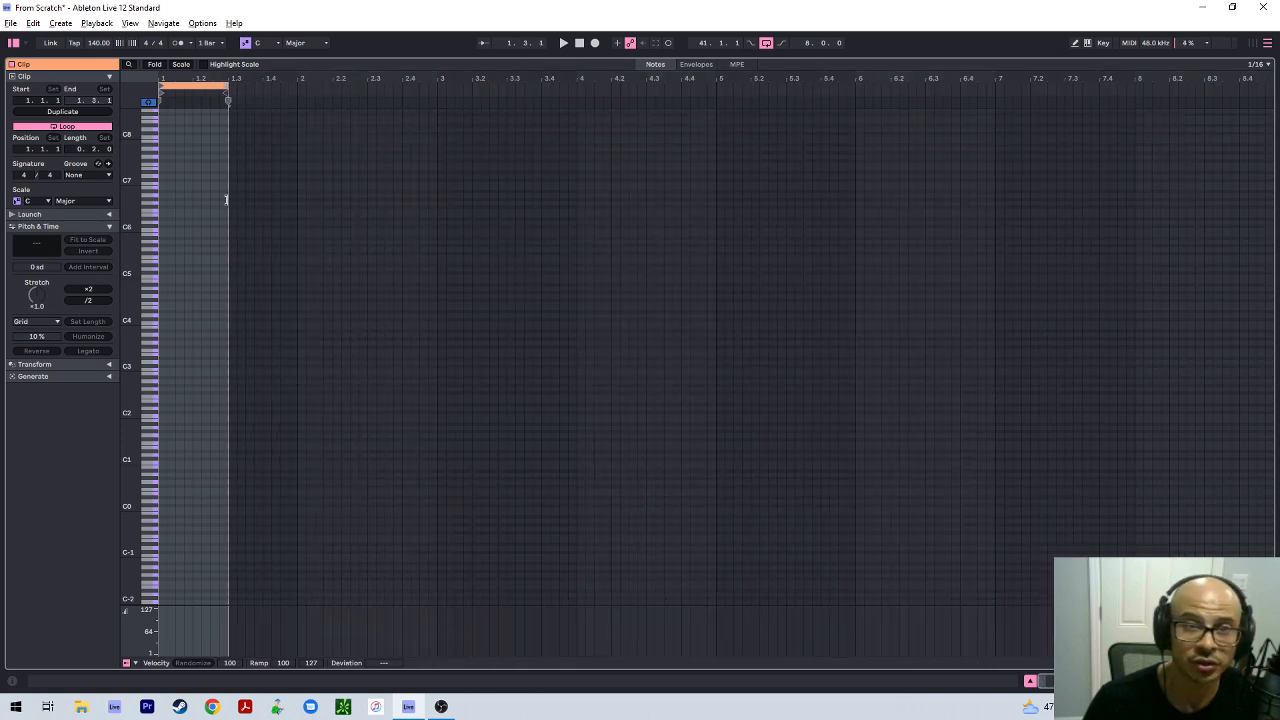
pyautogui.press('z')
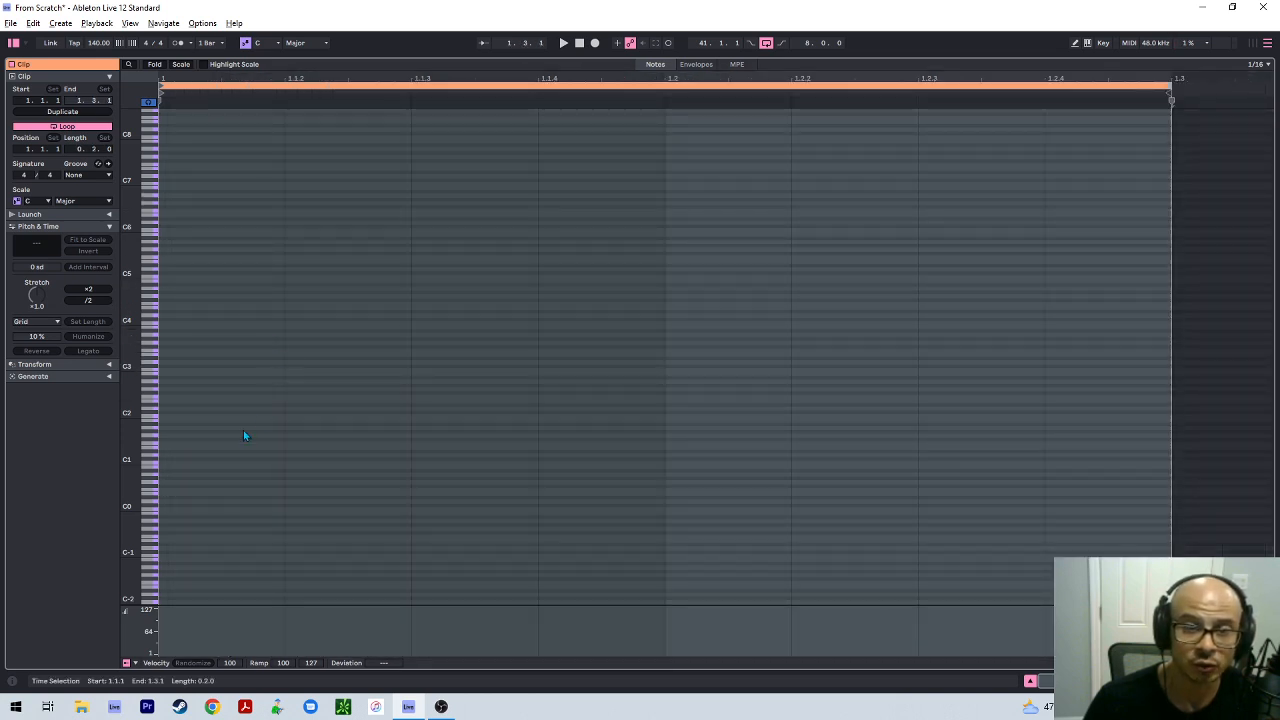
pyautogui.click(317, 428)
pyautogui.doubleClick(317, 428)
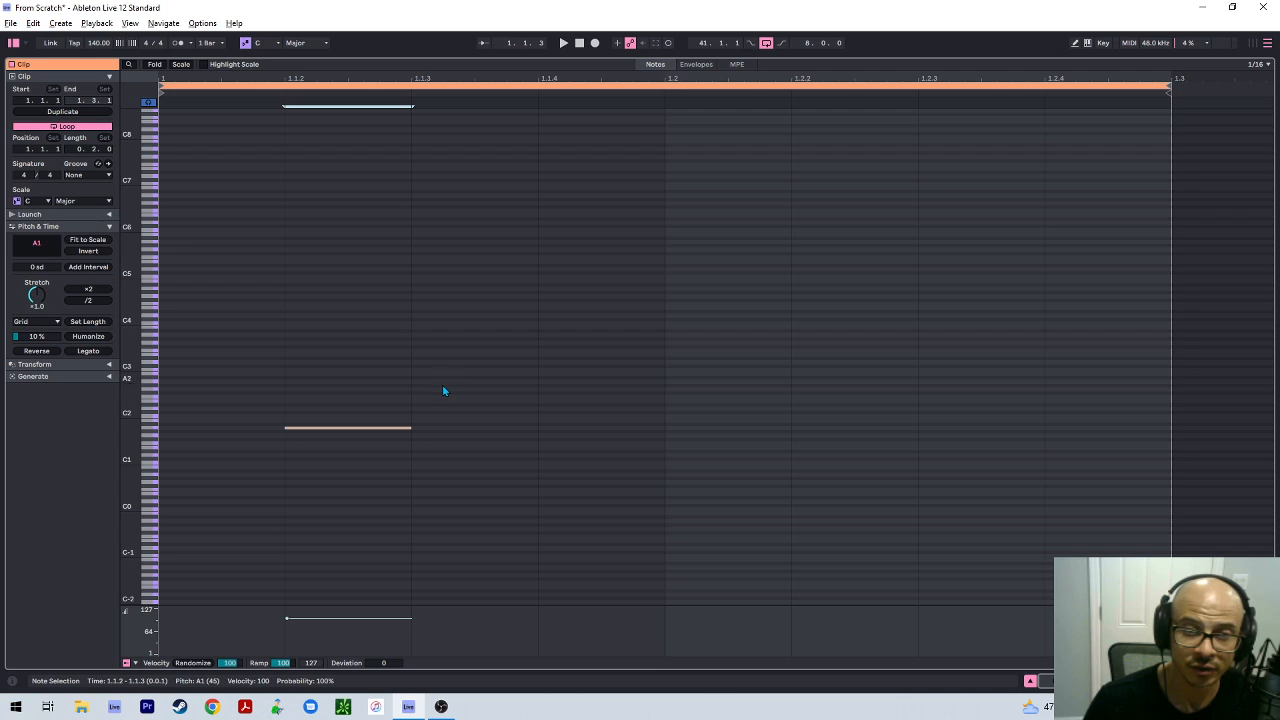
# Add sixteenth notes at A2 on 1.1.3 and A1 on 1.1.4 in the bass clip, and audition the pattern
pyautogui.click(443, 384)
pyautogui.doubleClick(443, 384)
pyautogui.click(580, 429)
pyautogui.doubleClick(580, 429)
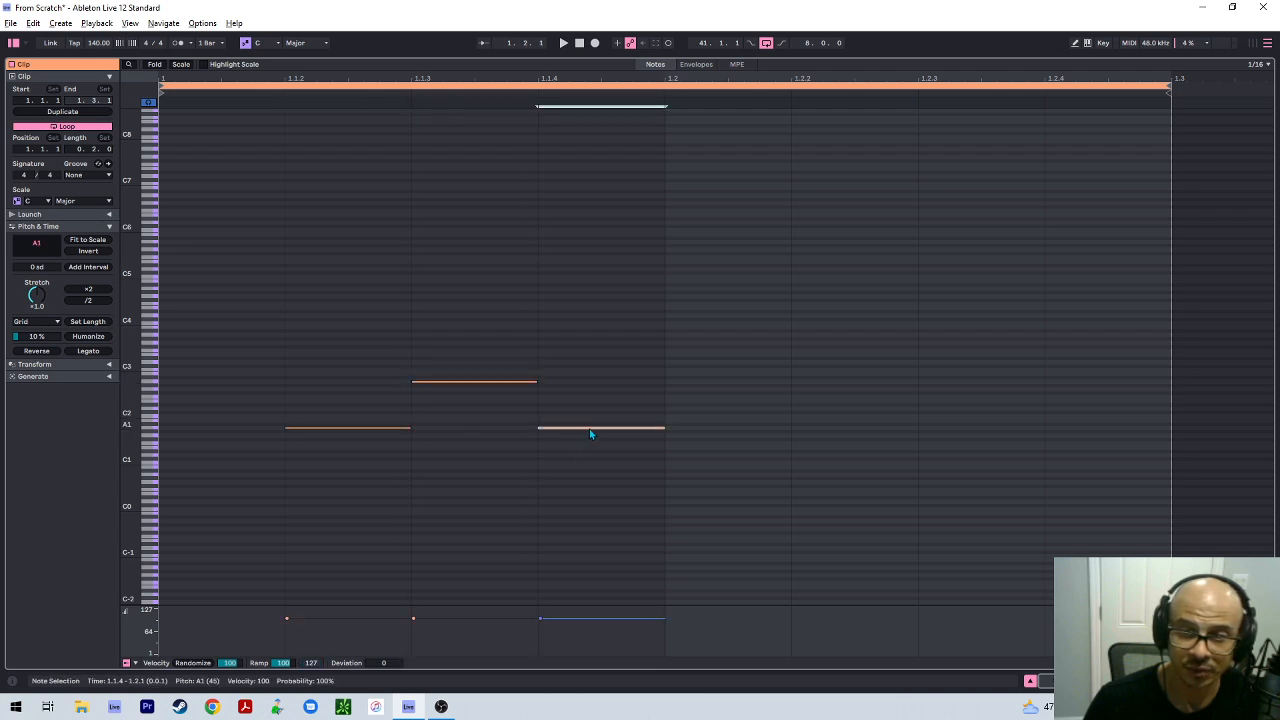
pyautogui.press('space')
pyautogui.press('space')
# Solo the Mid Bass 1 track in the arrangement, lower its volume to about -17 dB, and play it with the kick
pyautogui.hotkey('shift', 'Tab')
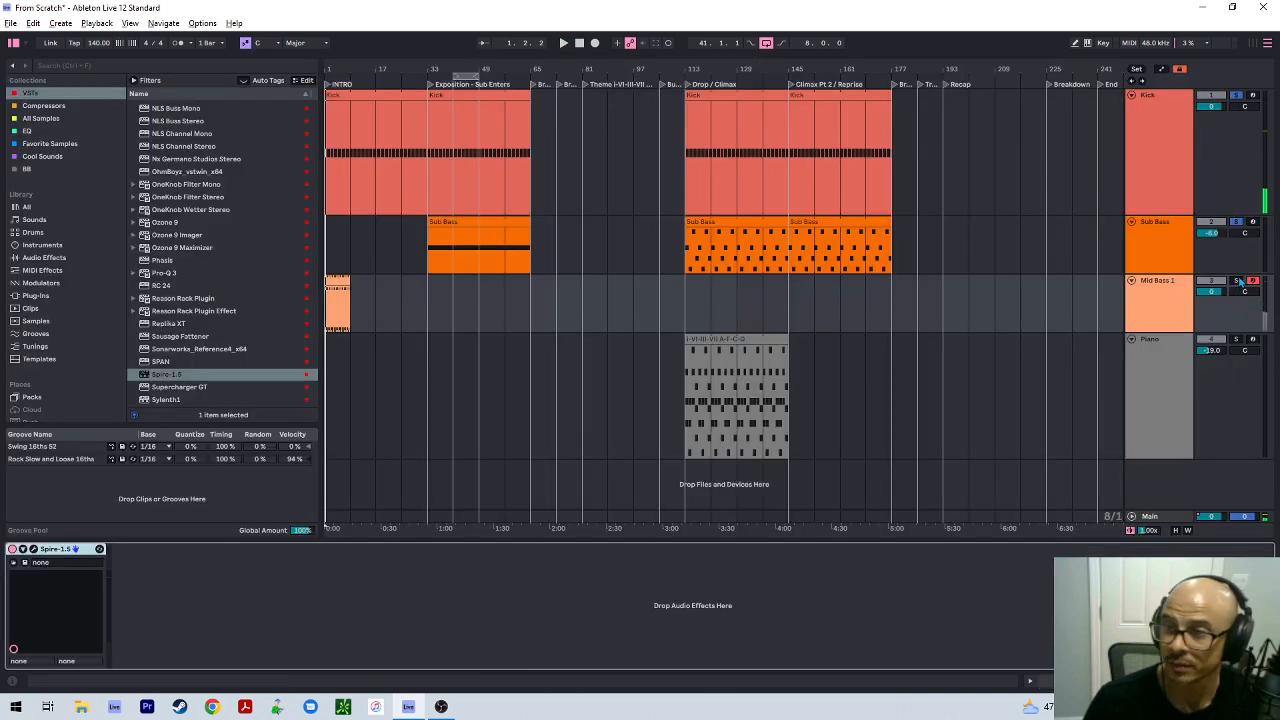
pyautogui.click(1238, 281)
pyautogui.press('space')
pyautogui.press('space')
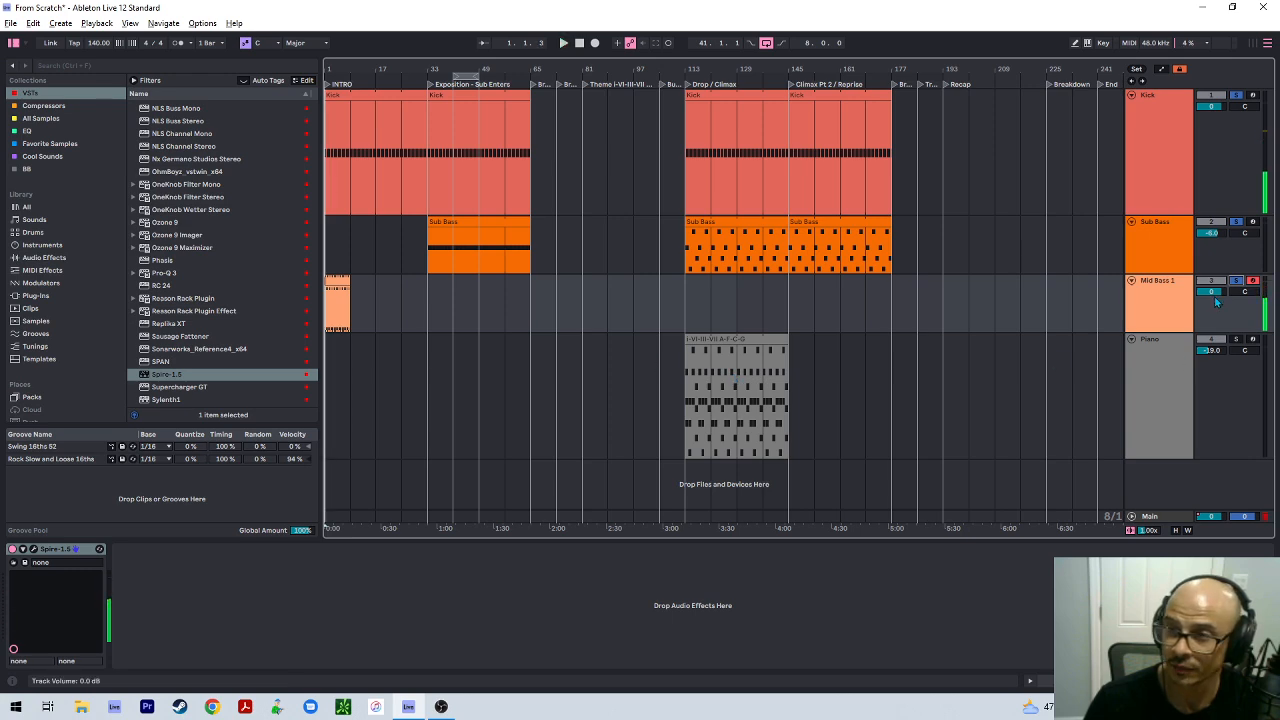
pyautogui.moveTo(1214, 296); pyautogui.dragTo(1214, 330)
pyautogui.press('space')
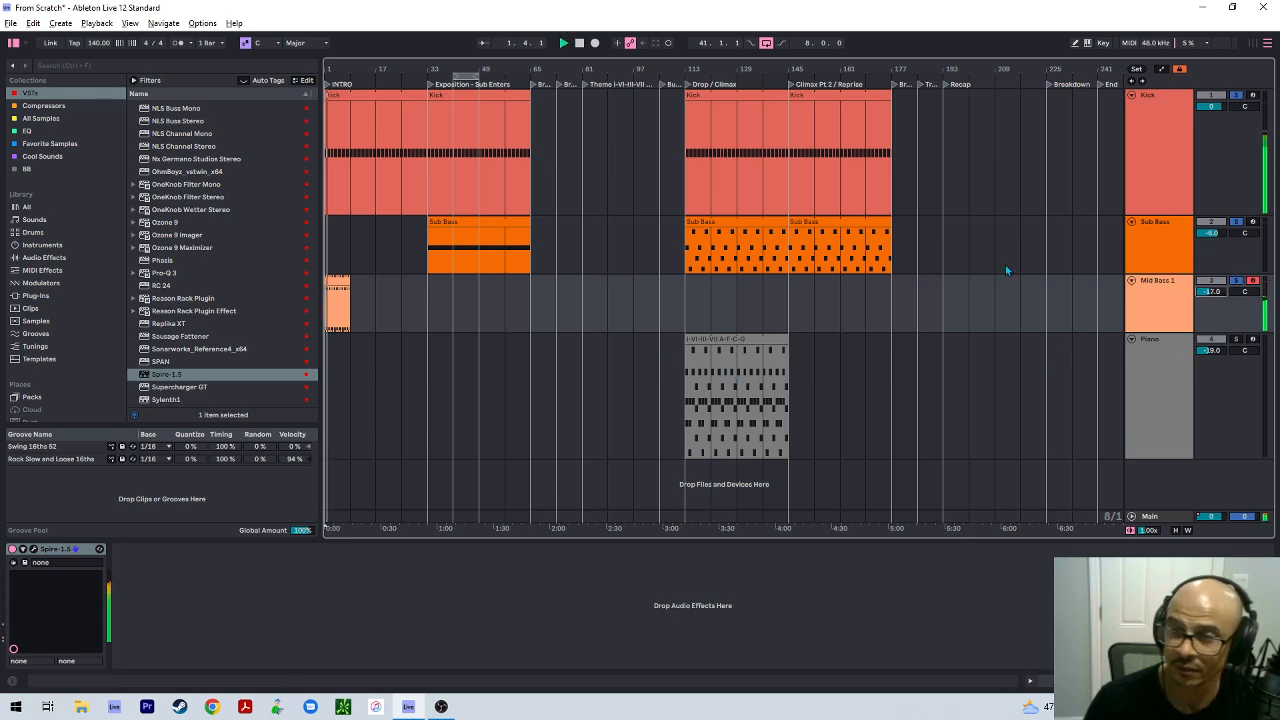
pyautogui.press('space')
# Transpose the clip's three notes up an octave to A2 and A3, and duplicate them onto the second beat starting at 1.2.2
pyautogui.doubleClick(344, 281)
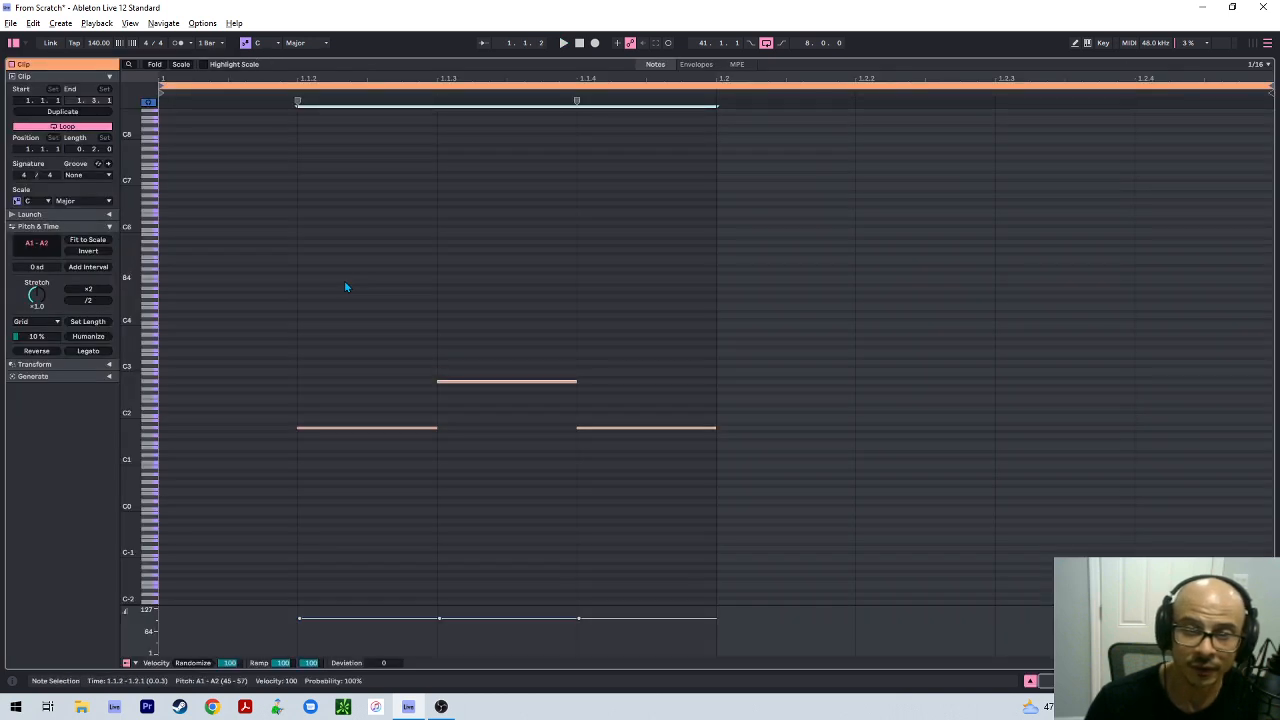
pyautogui.hotkey('shift', 'Up')
pyautogui.press('space')
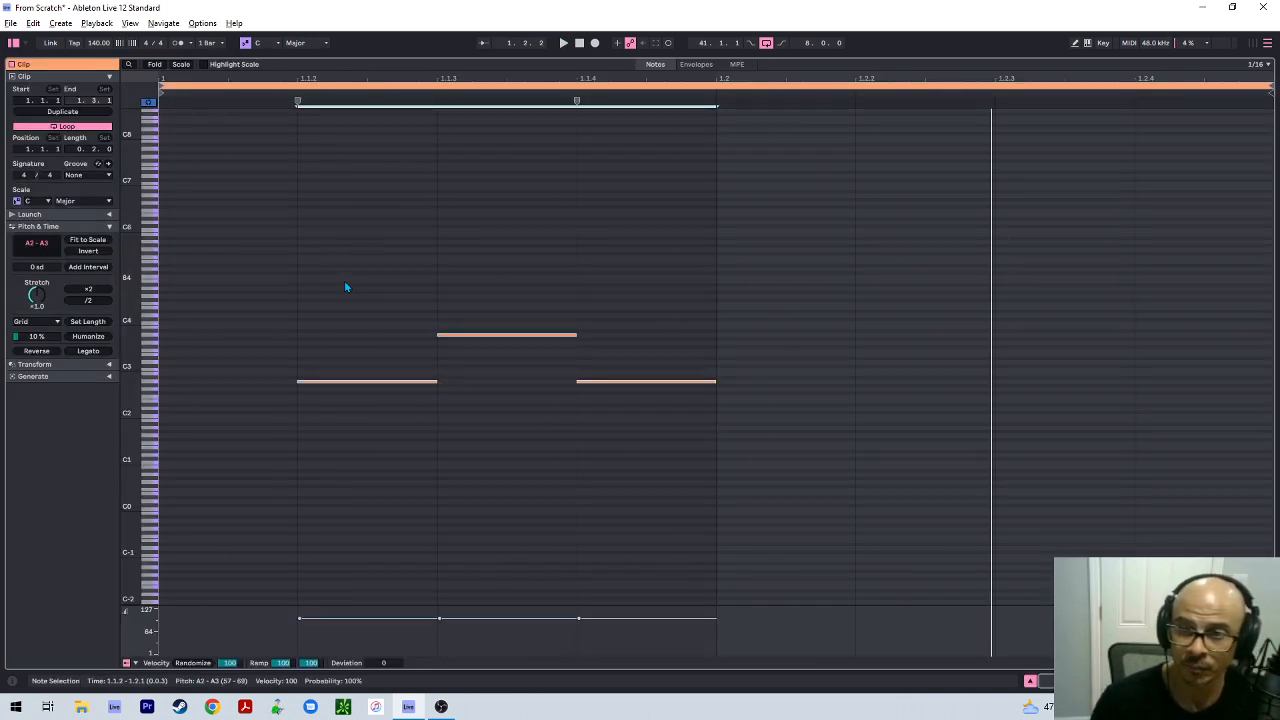
pyautogui.hotkey('ctrl', 'd')
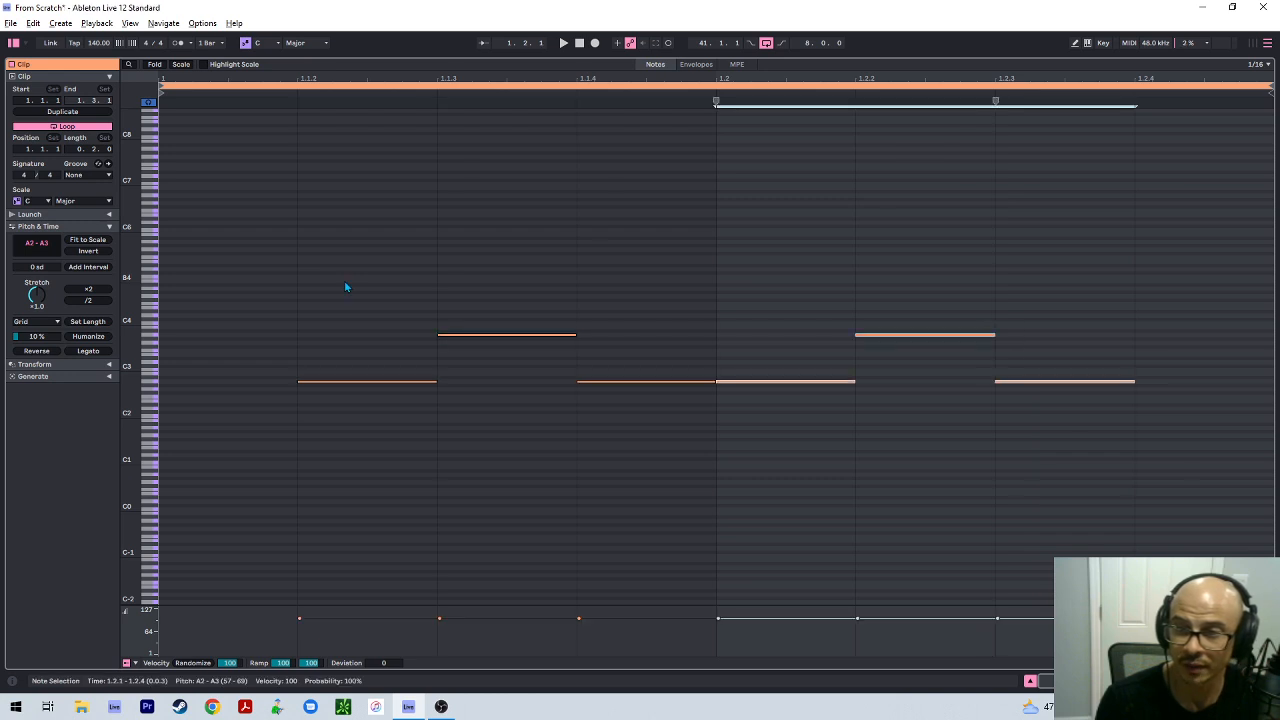
pyautogui.press('Right')
pyautogui.press('space')
pyautogui.press('Tab')
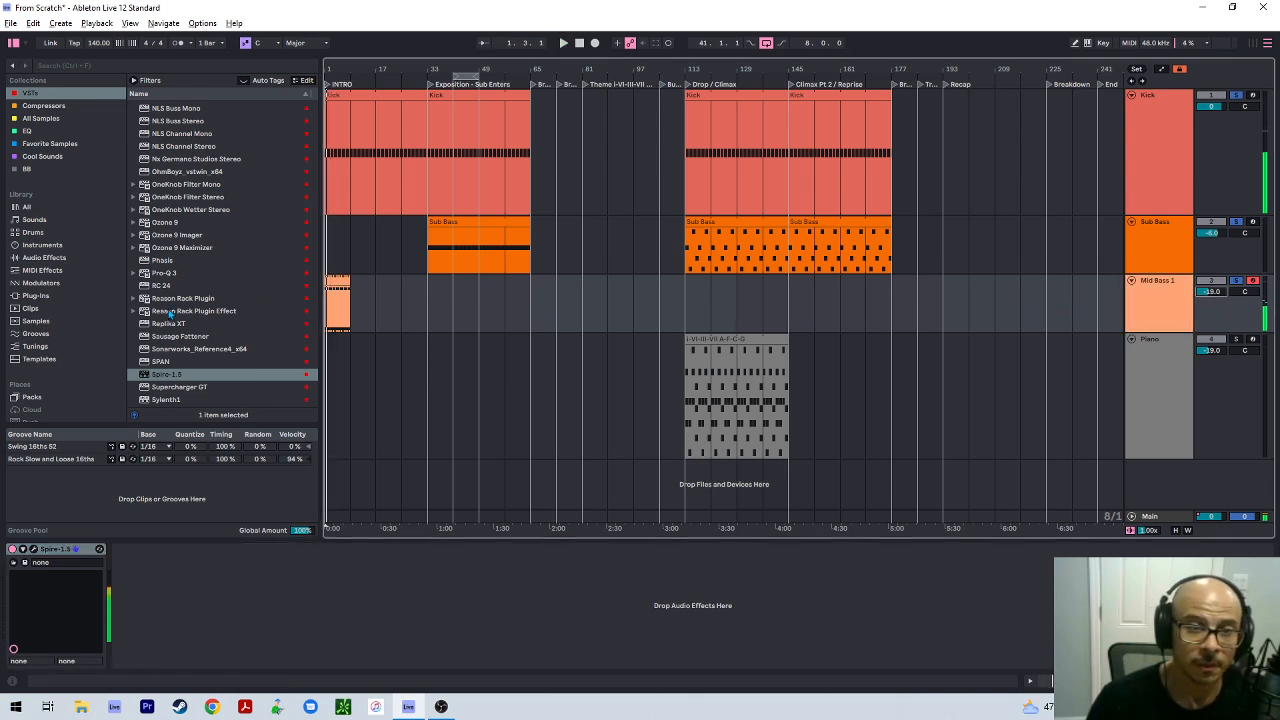
# Insert the VUMT meter plug-in after Spire-1.5 on the Mid Bass 1 track, check the level, and close its window
pyautogui.scroll(-3, 180, 362)
pyautogui.moveTo(168, 376); pyautogui.dragTo(216, 600)
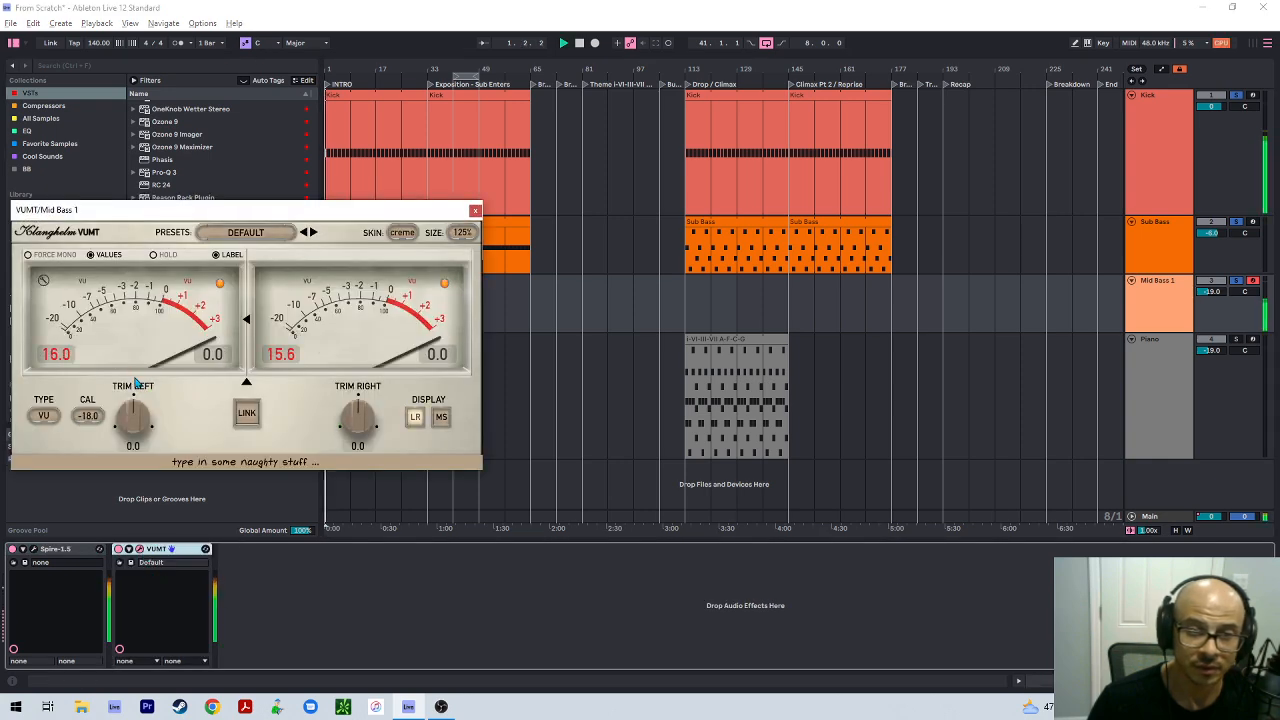
pyautogui.click(475, 210)
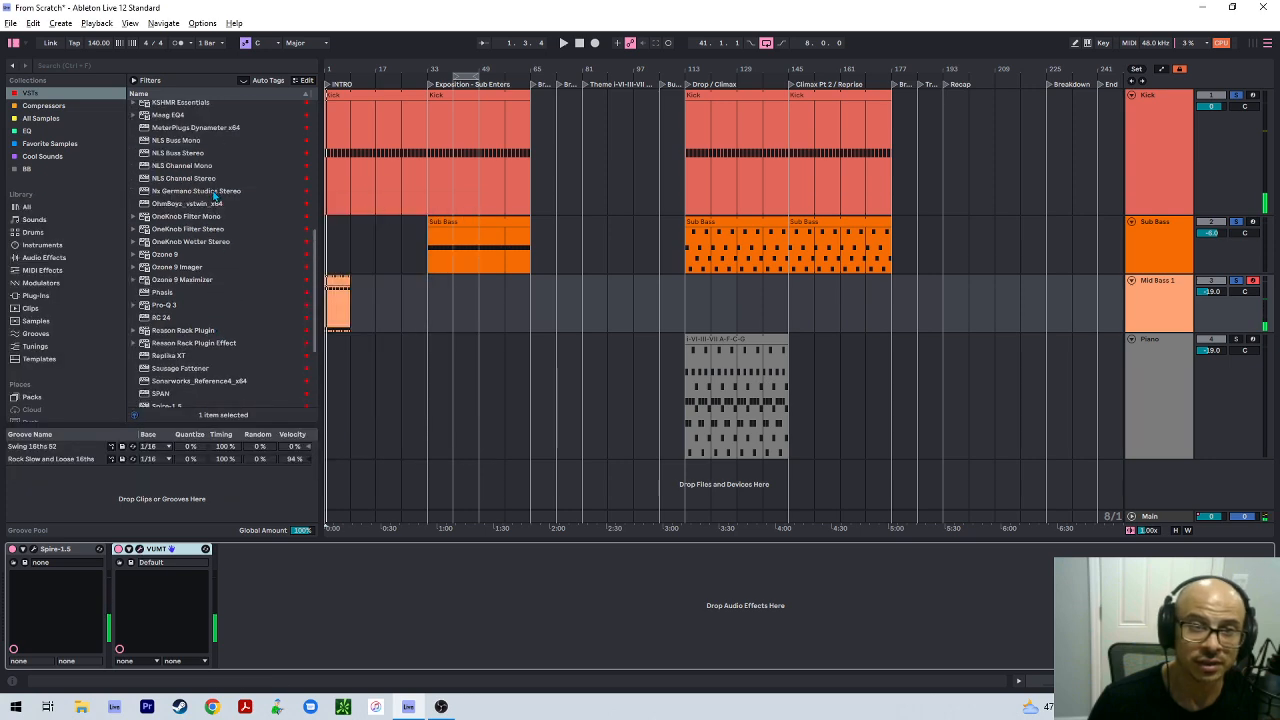
# Insert the BritsonChannel plug-in between Spire-1.5 and VUMT on the Mid Bass 1 track
pyautogui.scroll(15, 216, 197)
pyautogui.scroll(-3, 170, 370)
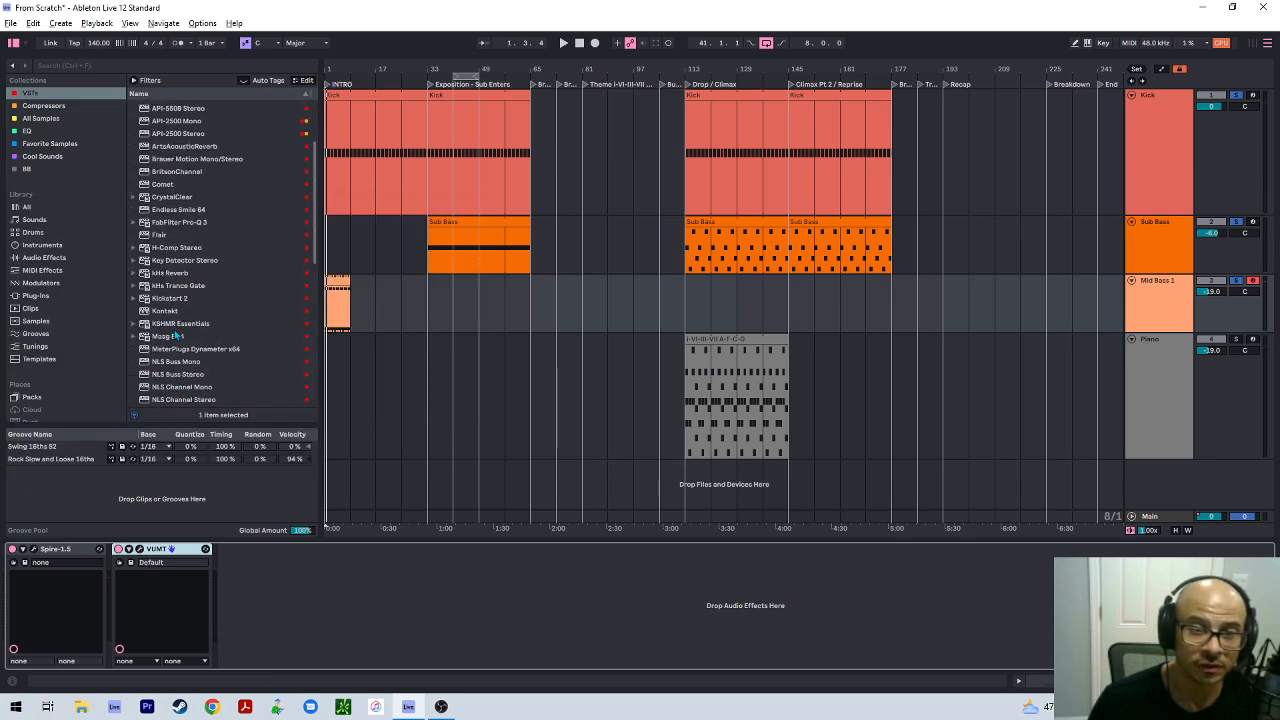
pyautogui.click(33, 549)
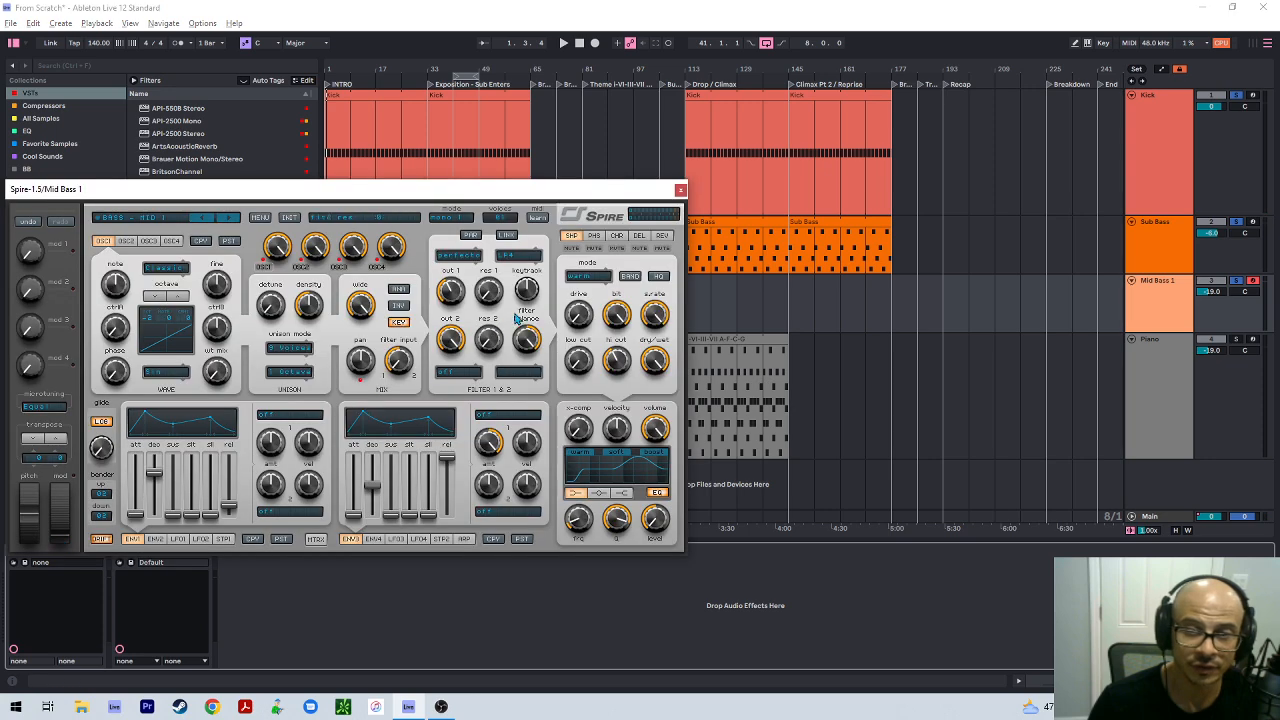
pyautogui.click(681, 191)
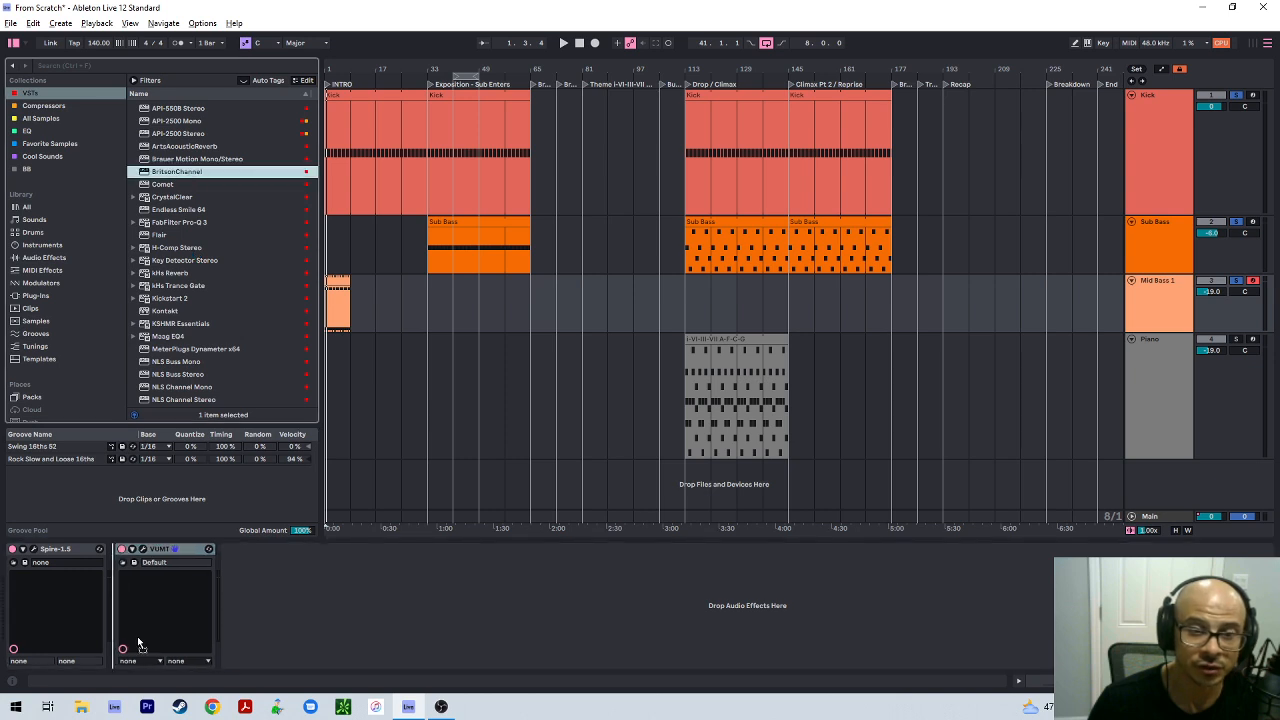
pyautogui.press('Return')
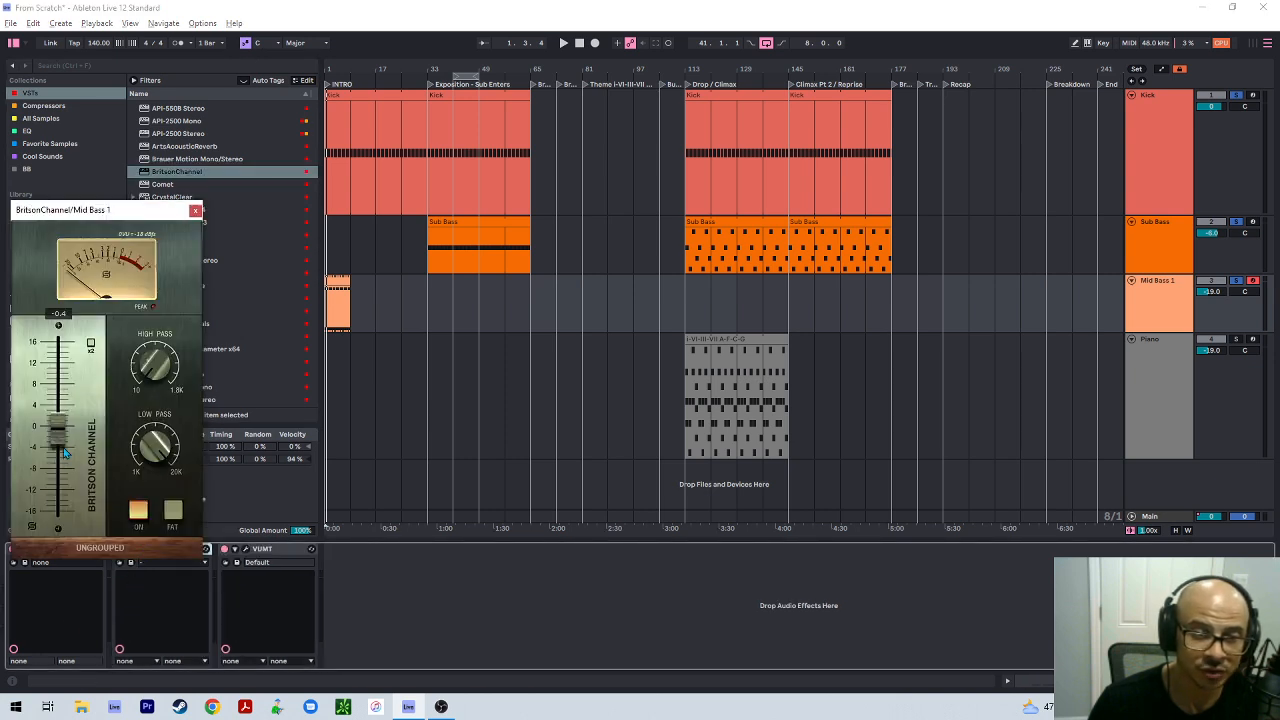
# Turn the BritsonChannel fader down almost to its minimum, check the playback level on VUMT, and close both plug-in windows
pyautogui.moveTo(64, 453); pyautogui.dragTo(64, 510)
pyautogui.press('space')
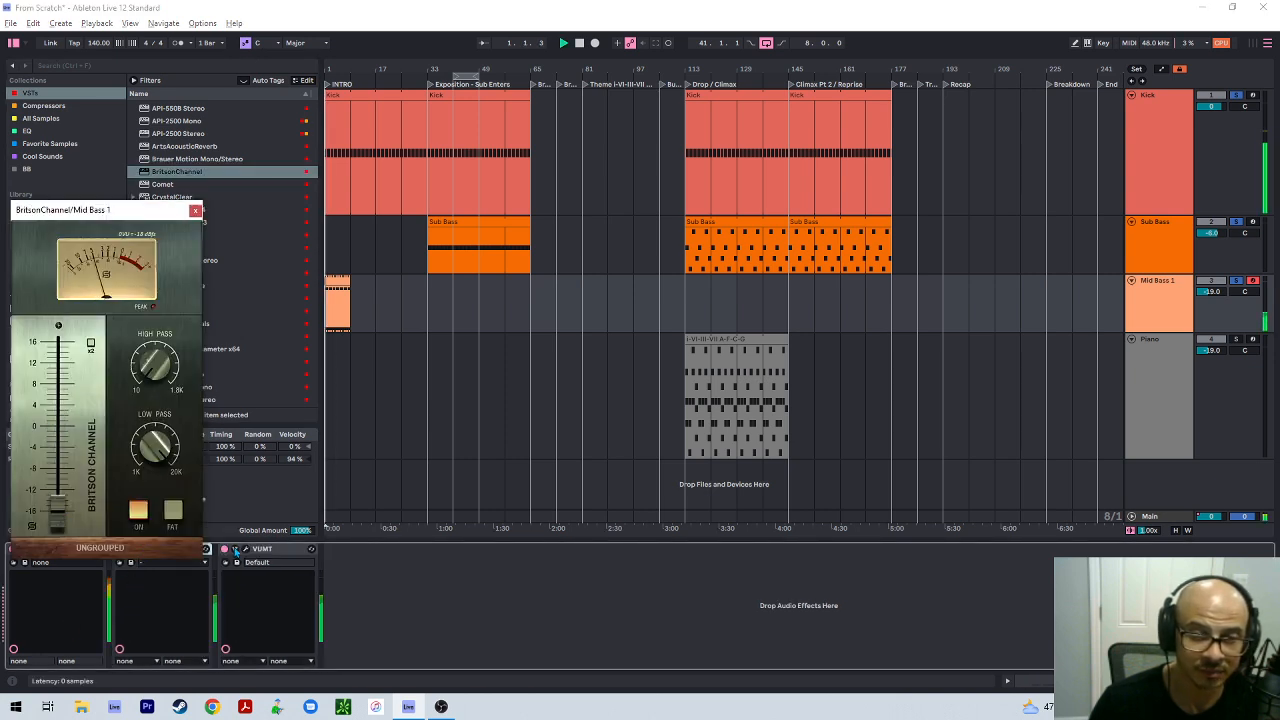
pyautogui.click(245, 549)
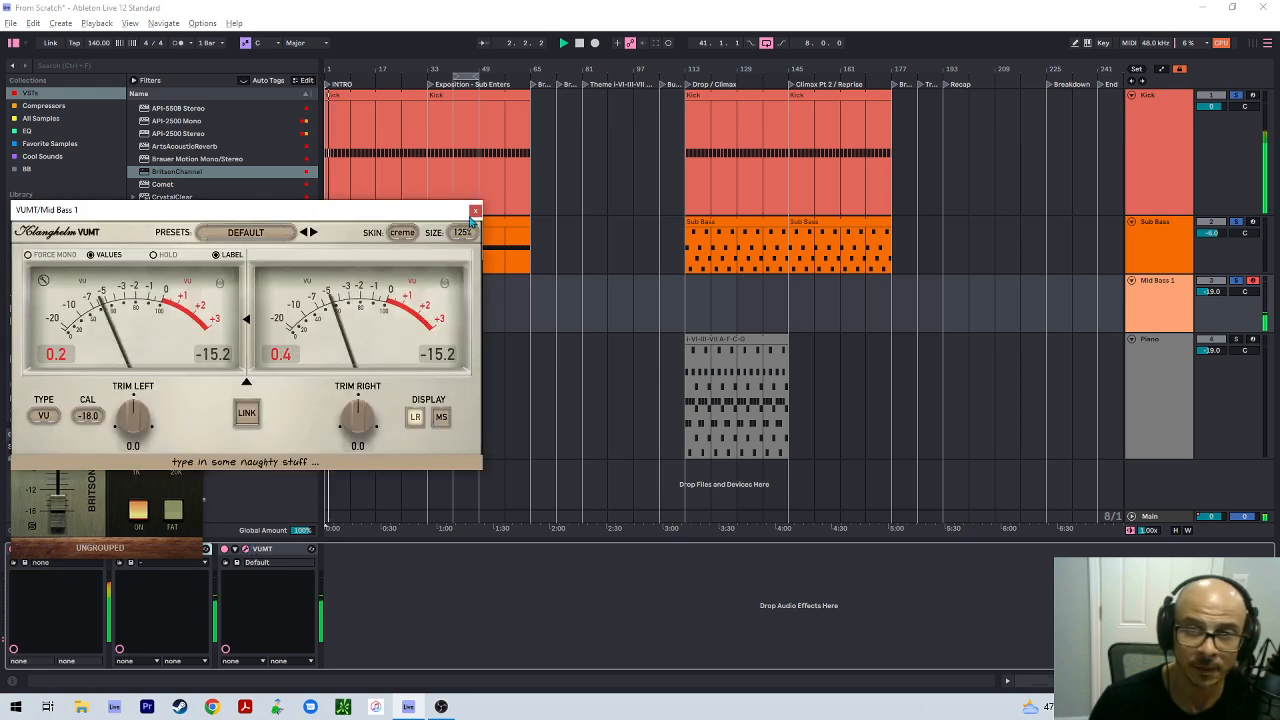
pyautogui.click(475, 211)
pyautogui.click(196, 211)
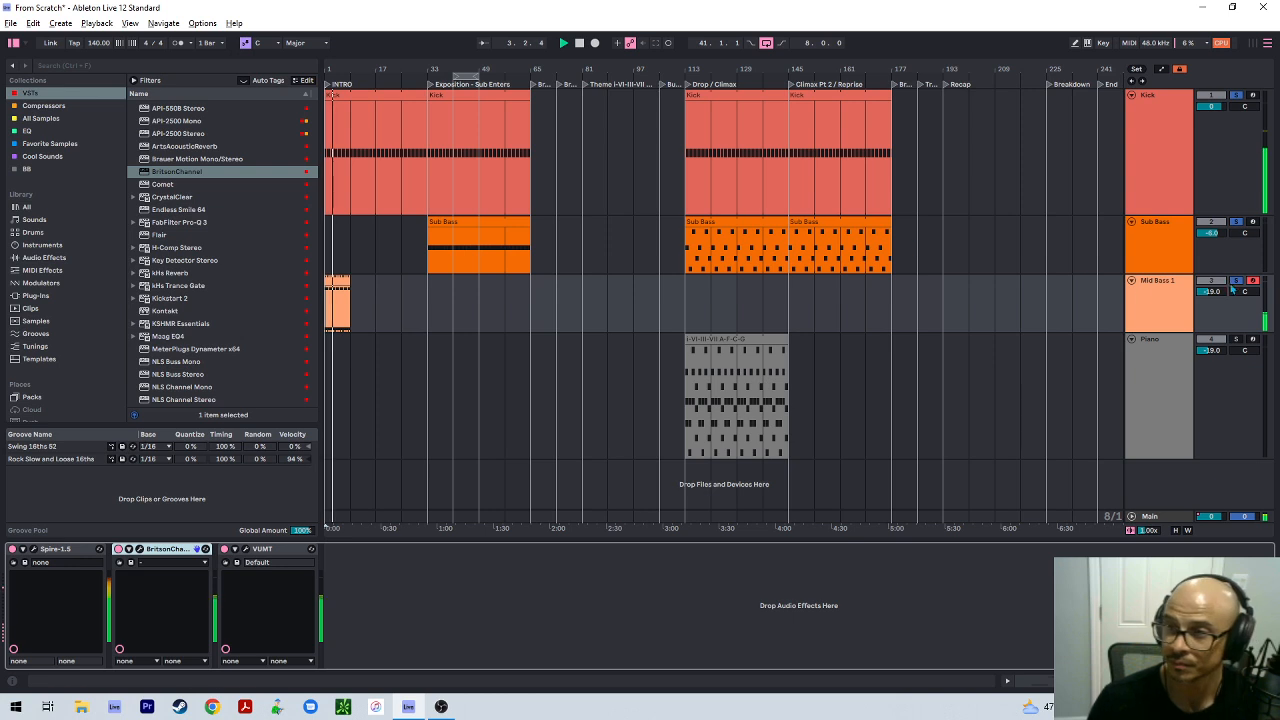
# Raise the Mid Bass 1 track's volume to -9.2 dB during playback
pyautogui.click(1191, 294)
pyautogui.moveTo(1211, 292); pyautogui.dragTo(1211, 276)
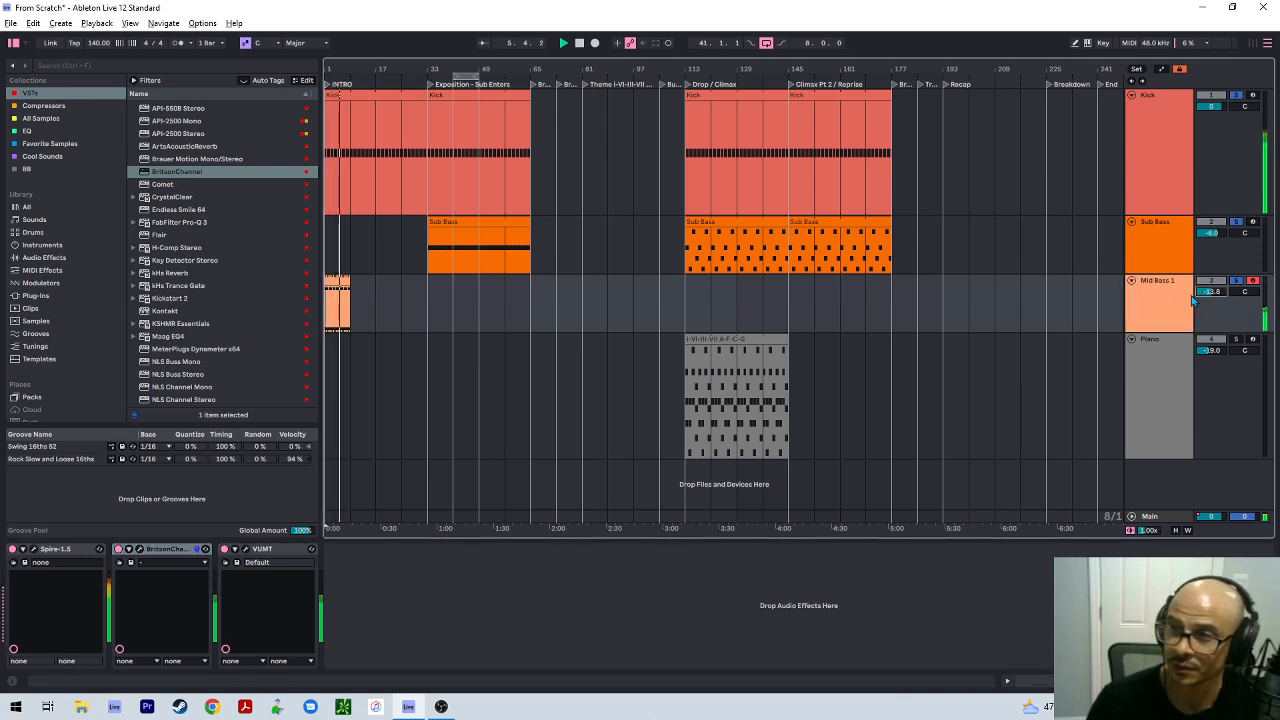
pyautogui.press('Tab')
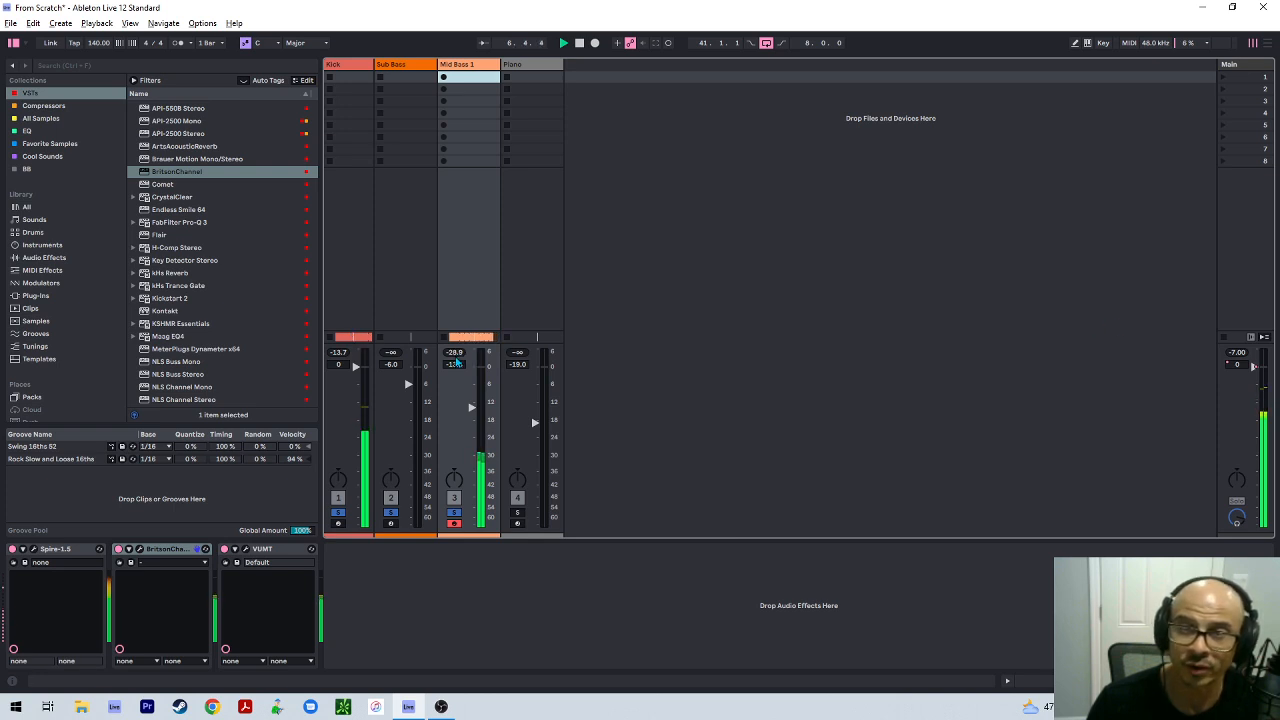
pyautogui.moveTo(448, 369); pyautogui.dragTo(448, 346)
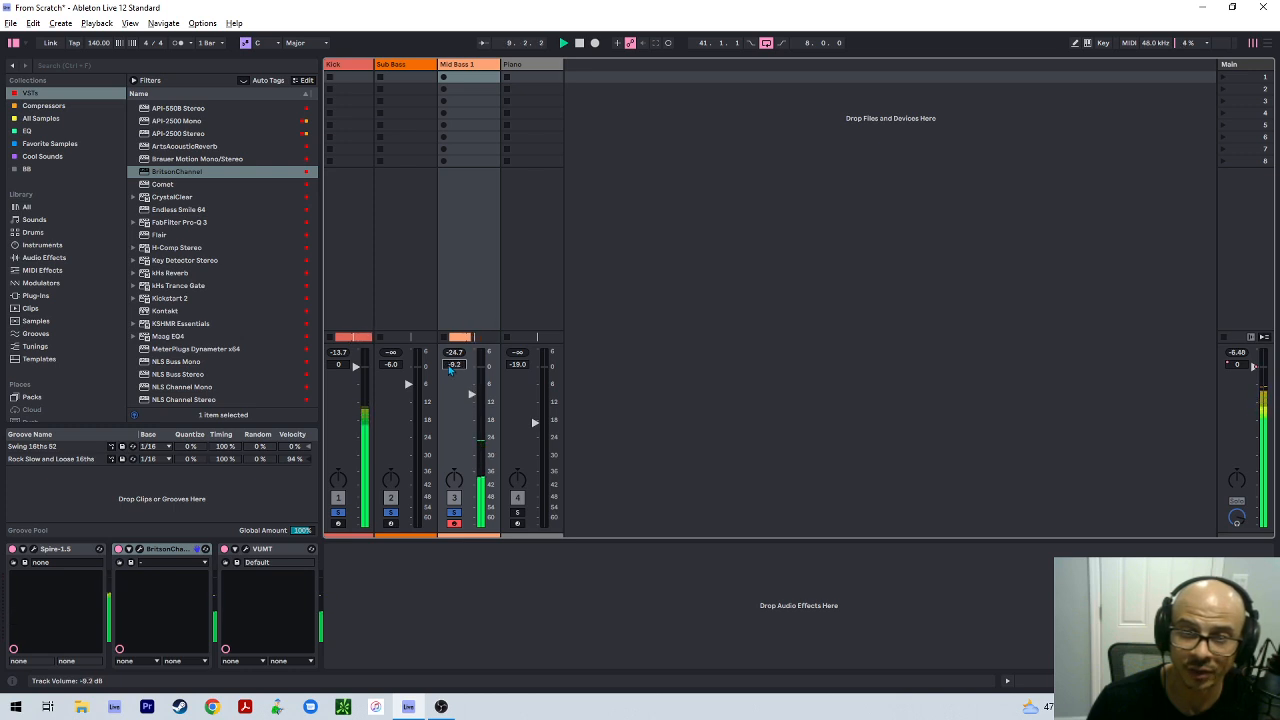
pyautogui.press('Tab')
# Insert FabFilter Pro-Q 3 between BritsonChannel and VUMT on Mid Bass 1, with a 12 dB/oct low cut at 225 Hz, and audition it
pyautogui.click(345, 298)
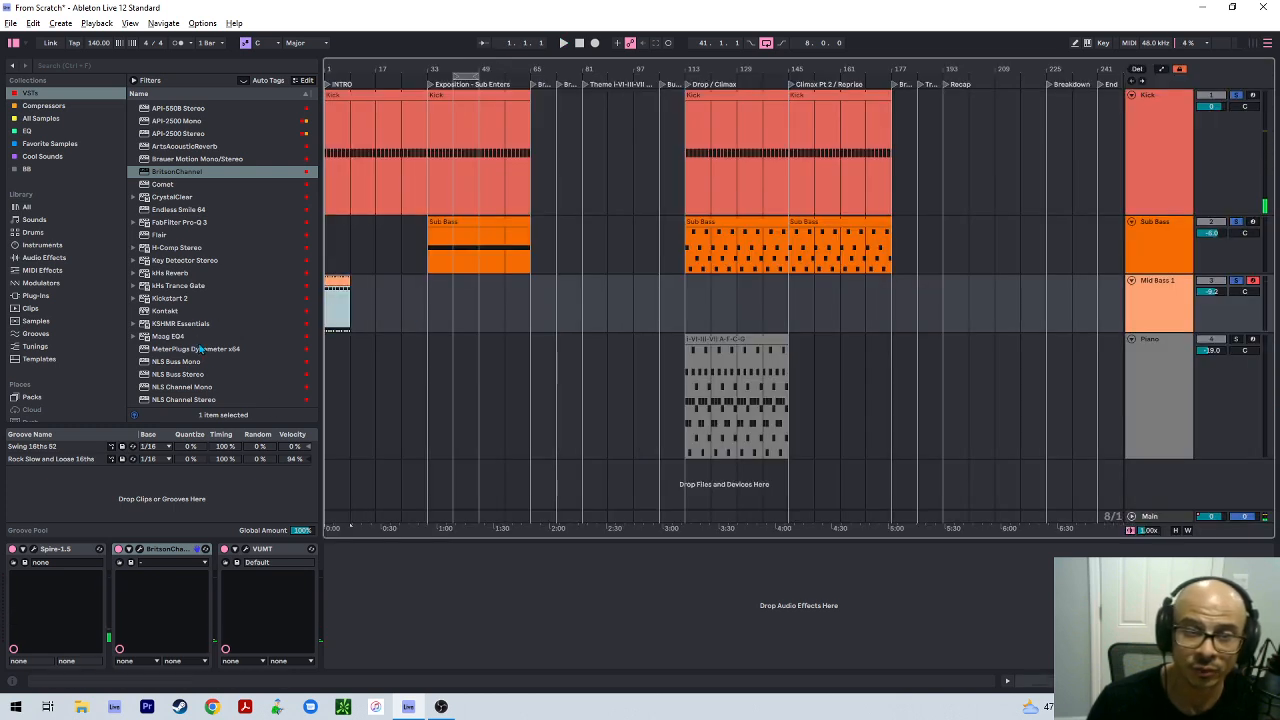
pyautogui.moveTo(168, 223); pyautogui.dragTo(218, 566)
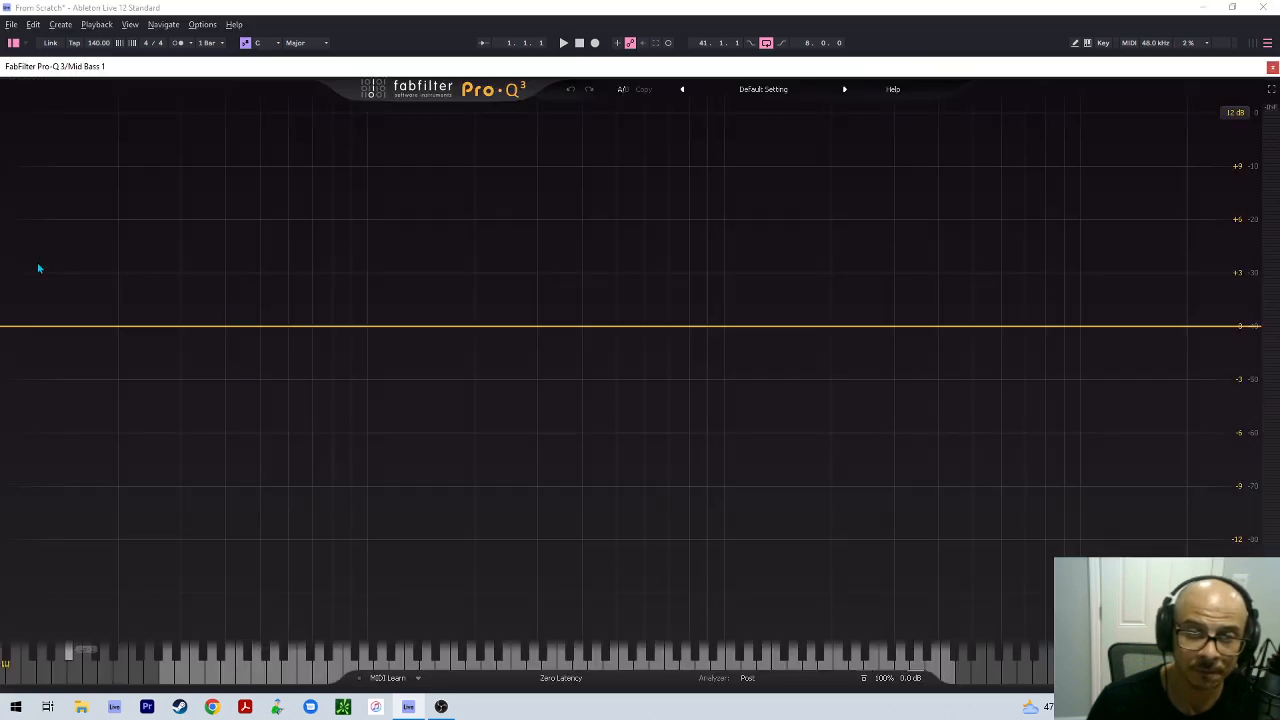
pyautogui.click(38, 326)
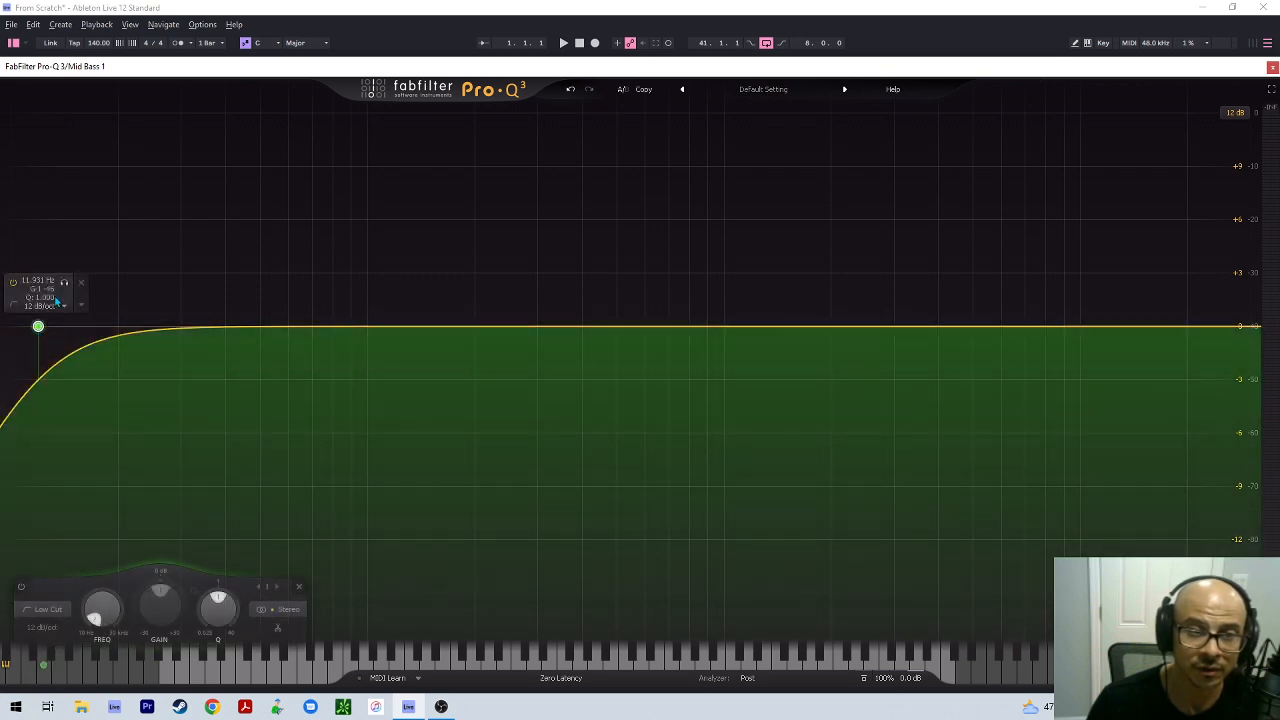
pyautogui.doubleClick(35, 284)
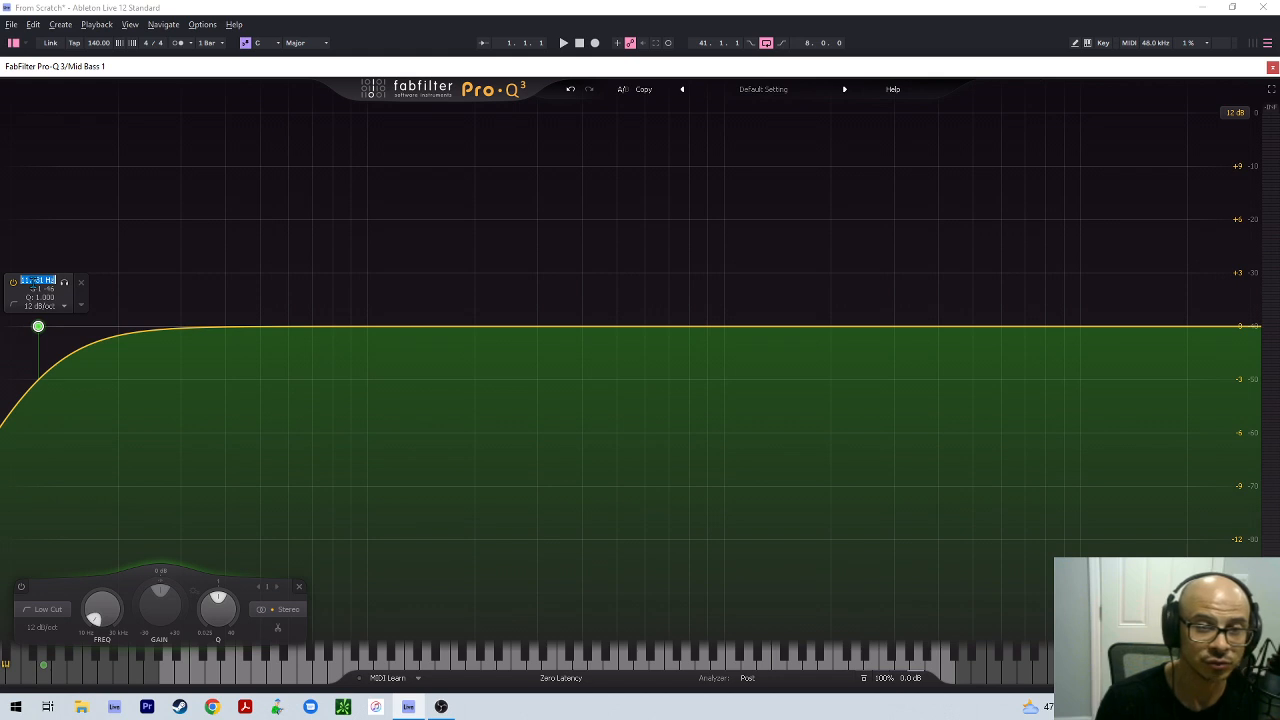
pyautogui.write('225')
pyautogui.press('Return')
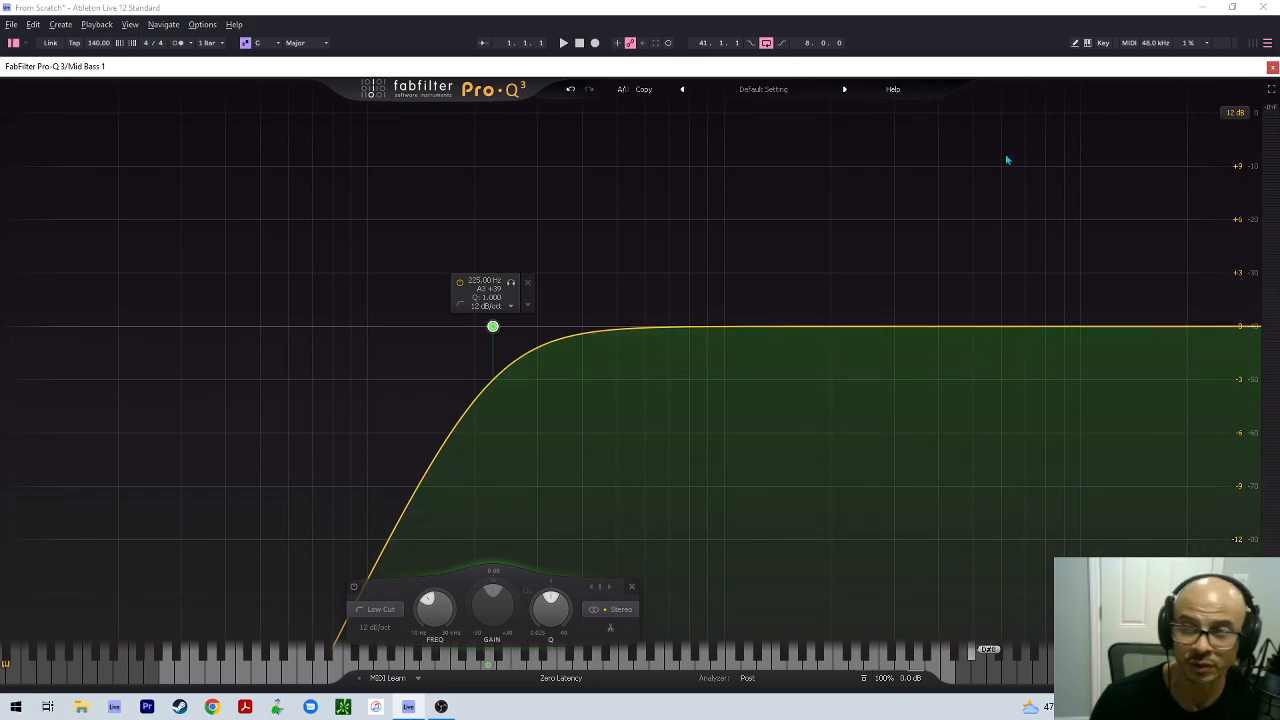
pyautogui.press('space')
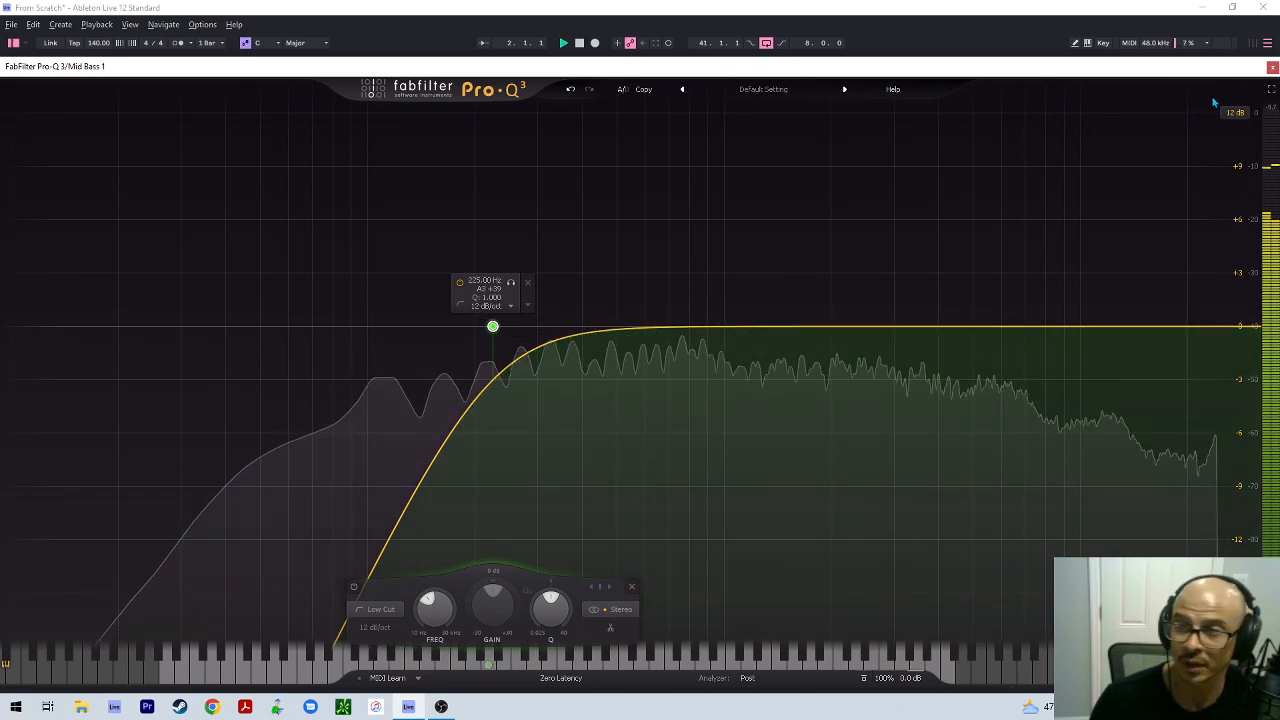
pyautogui.click(1272, 68)
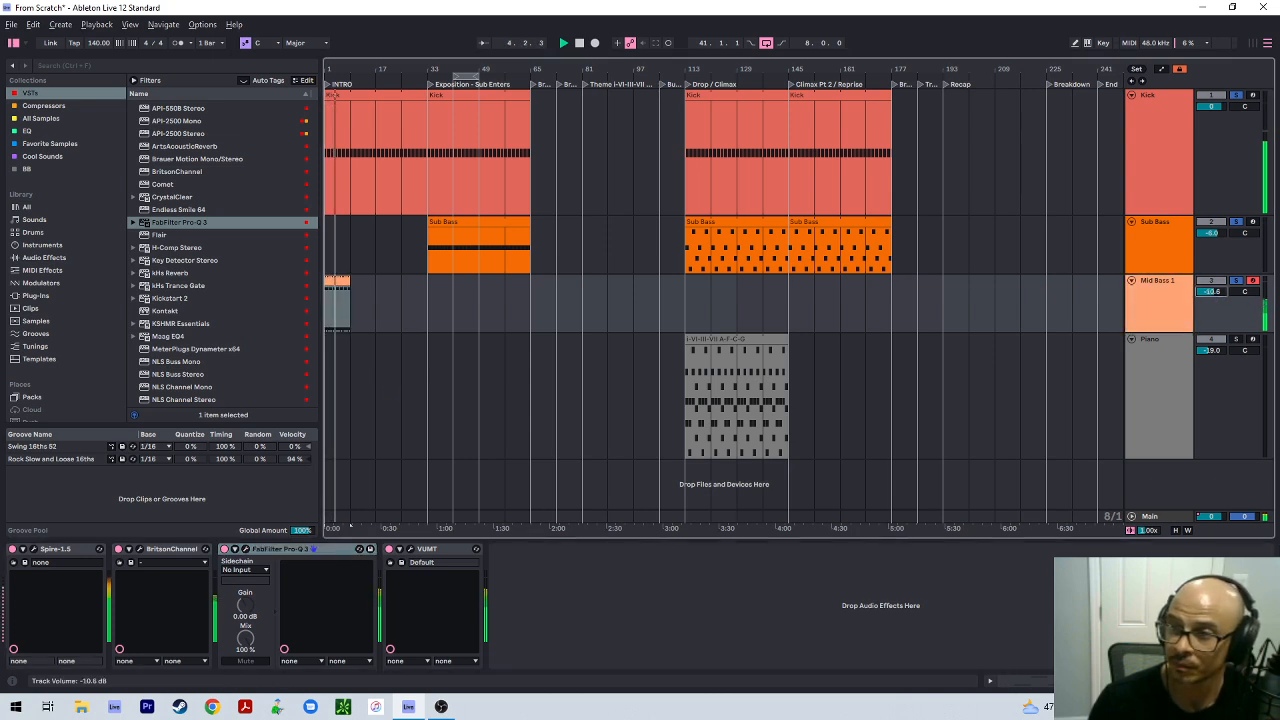
# Set the Mid Bass 1 track's volume to -9.9 dB in the Session mixer and return to the arrangement
pyautogui.press('Tab')
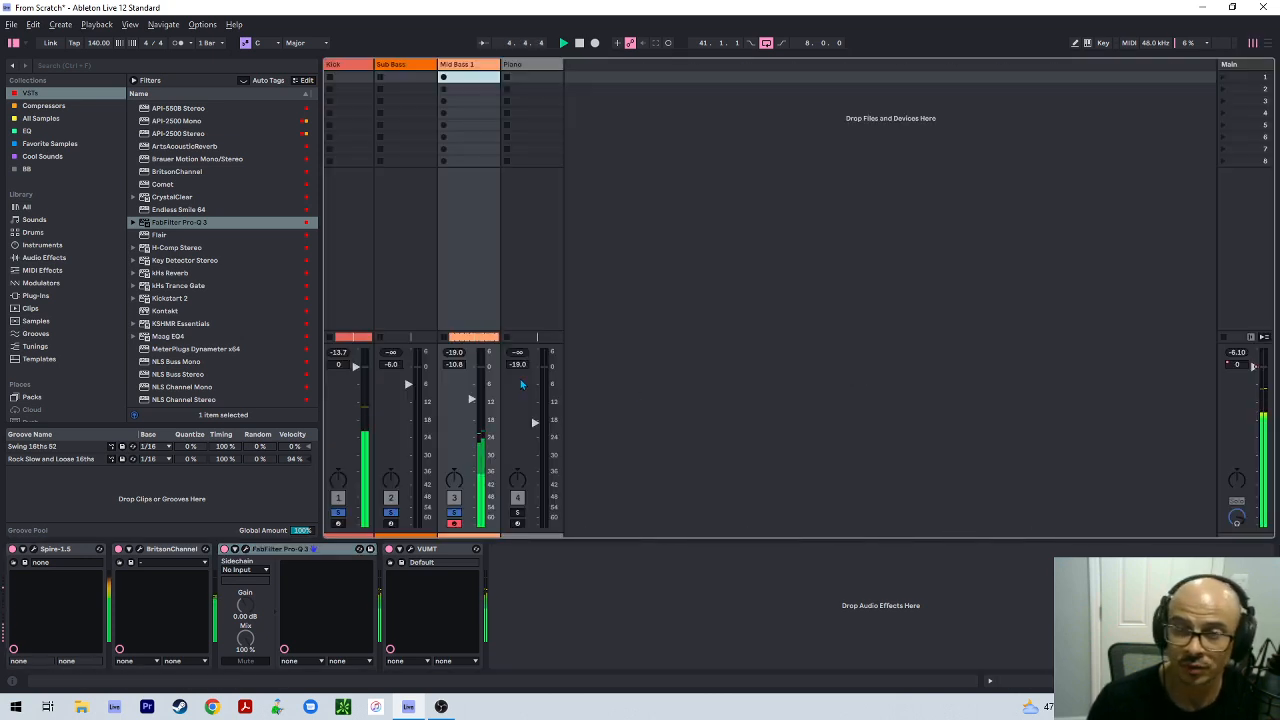
pyautogui.click(453, 368)
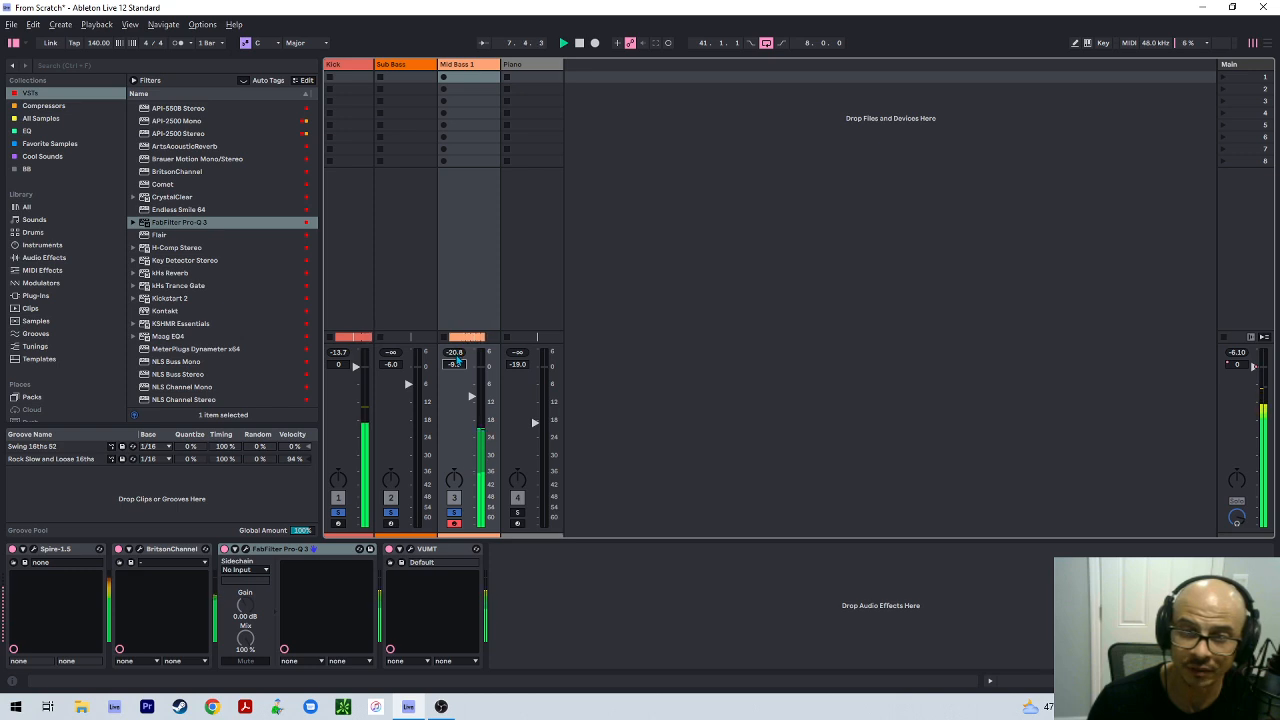
pyautogui.press('Tab')
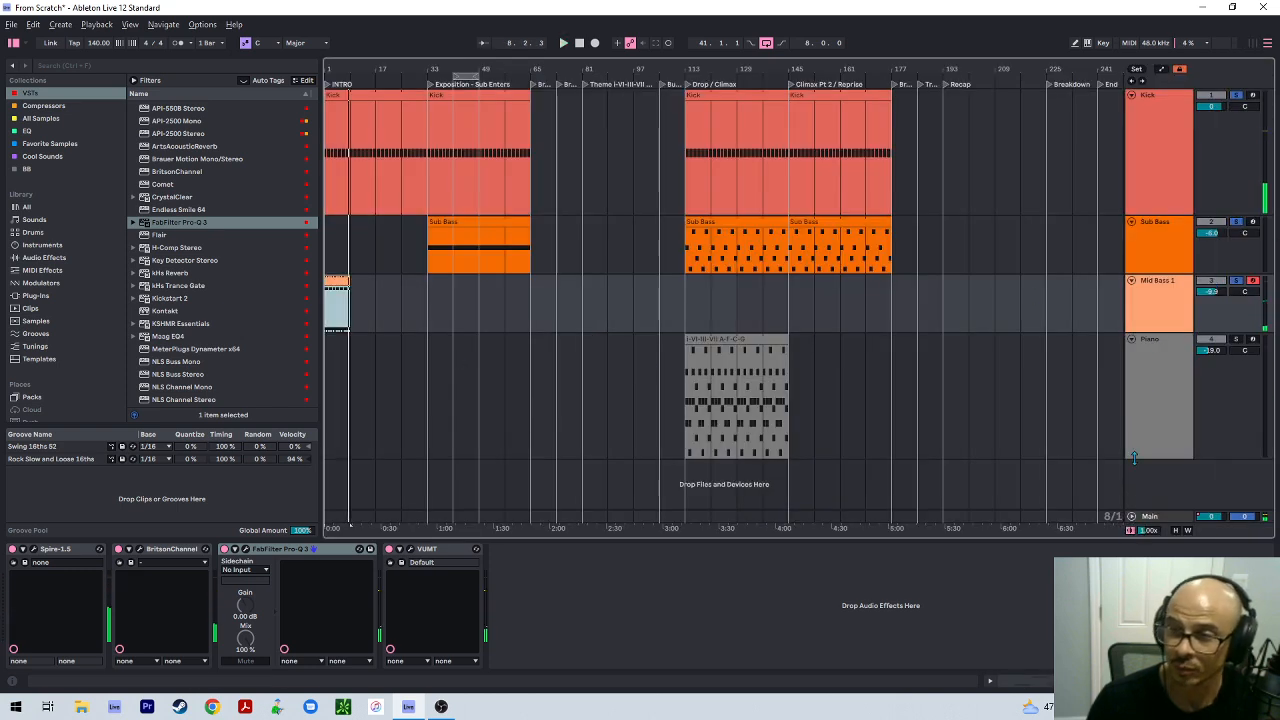
# Open SPAN on the Main track, move it aside, solo only the Sub Bass track, and play from bar 33
pyautogui.click(1152, 516)
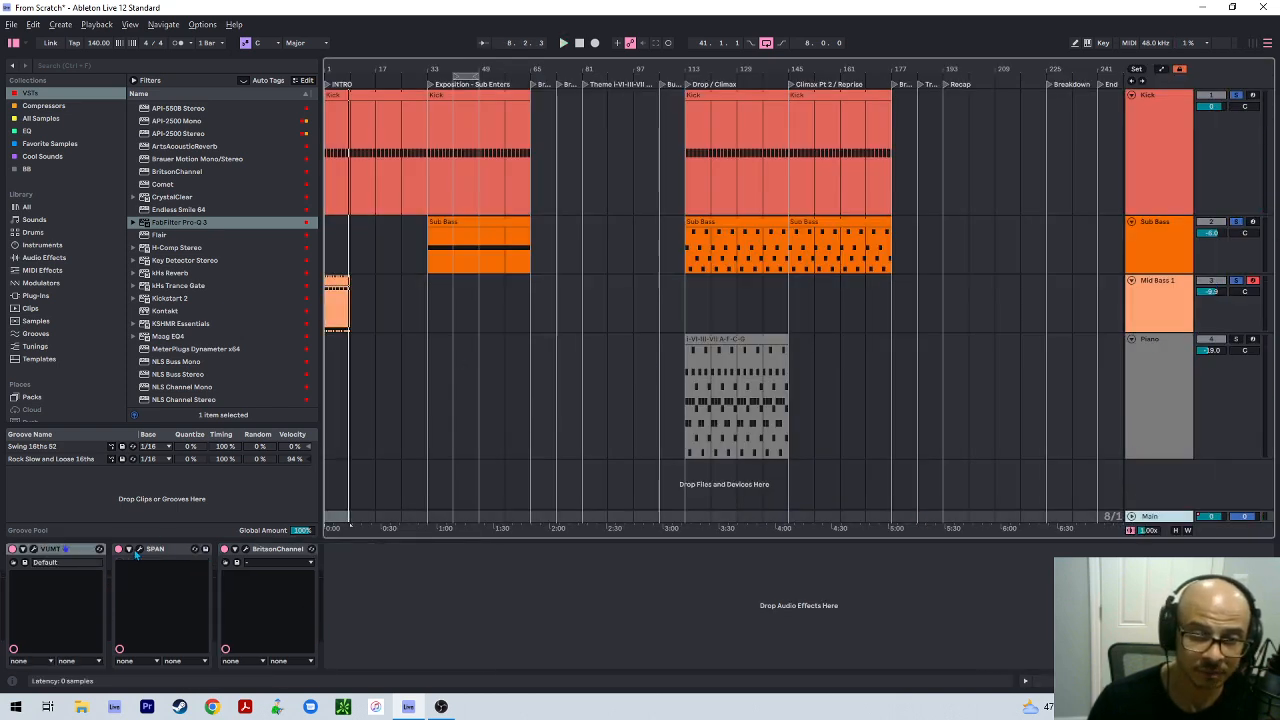
pyautogui.moveTo(0, 80); pyautogui.dragTo(914, 70)
pyautogui.click(1222, 220)
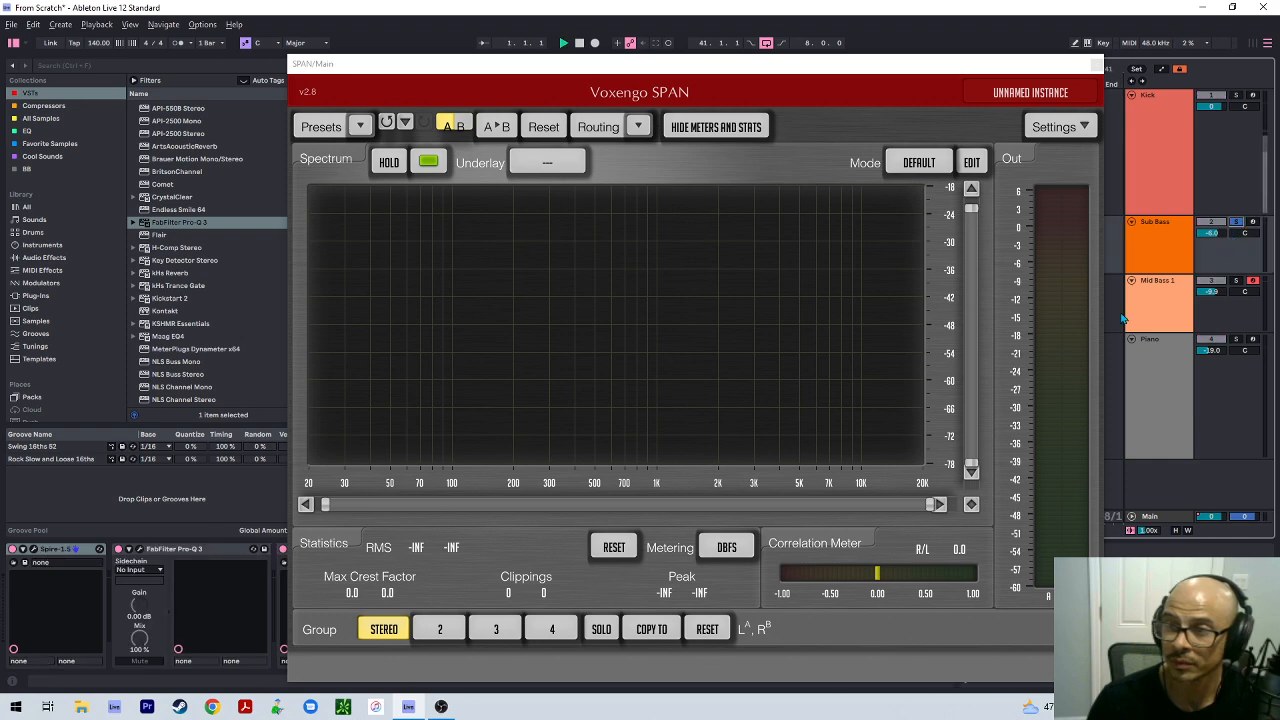
pyautogui.moveTo(925, 64); pyautogui.dragTo(0, 91)
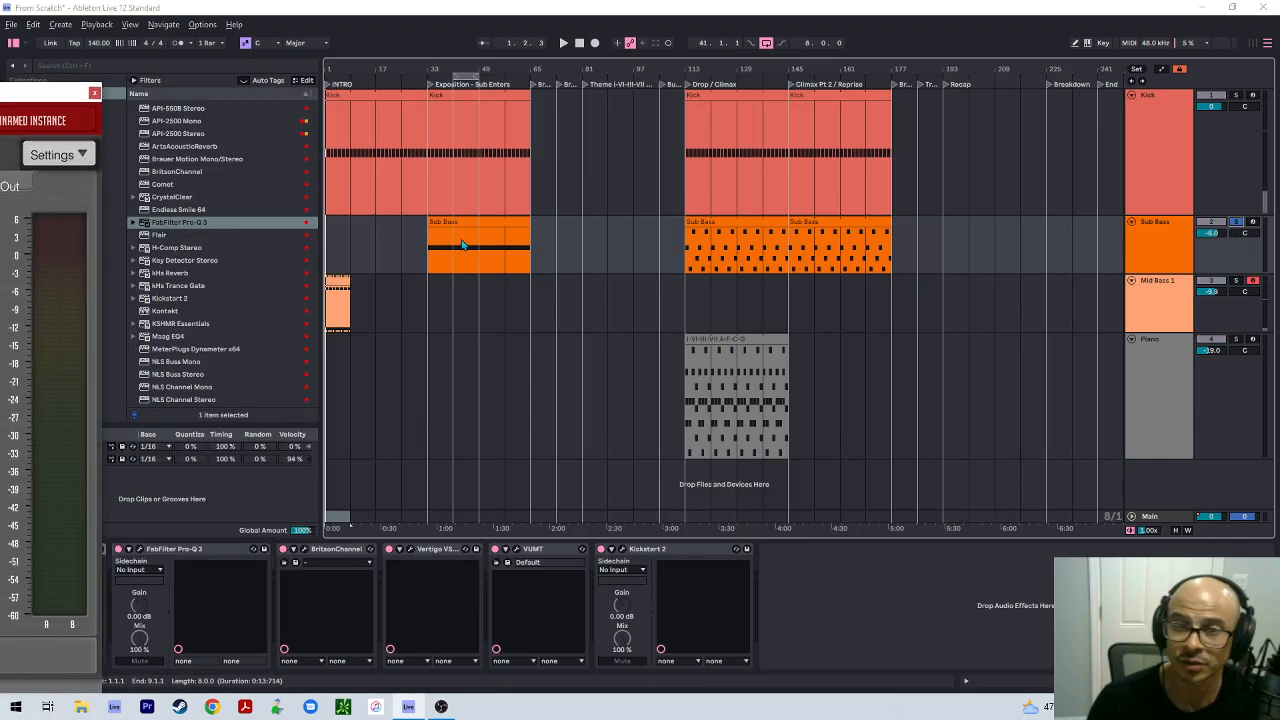
pyautogui.click(448, 298)
pyautogui.press('space')
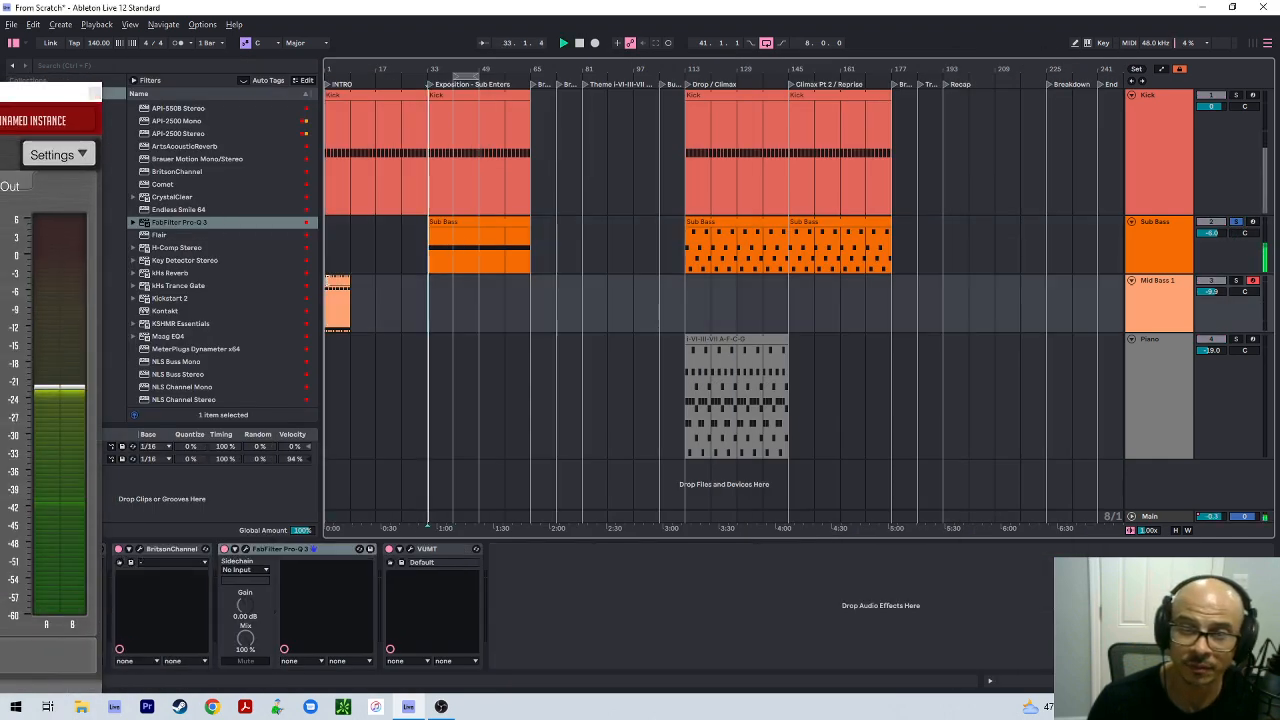
# Extend the Mid Bass 1 clip to bar 65, matching the end of the first Sub Bass clip
pyautogui.click(350, 288)
pyautogui.moveTo(365, 286); pyautogui.dragTo(531, 288)
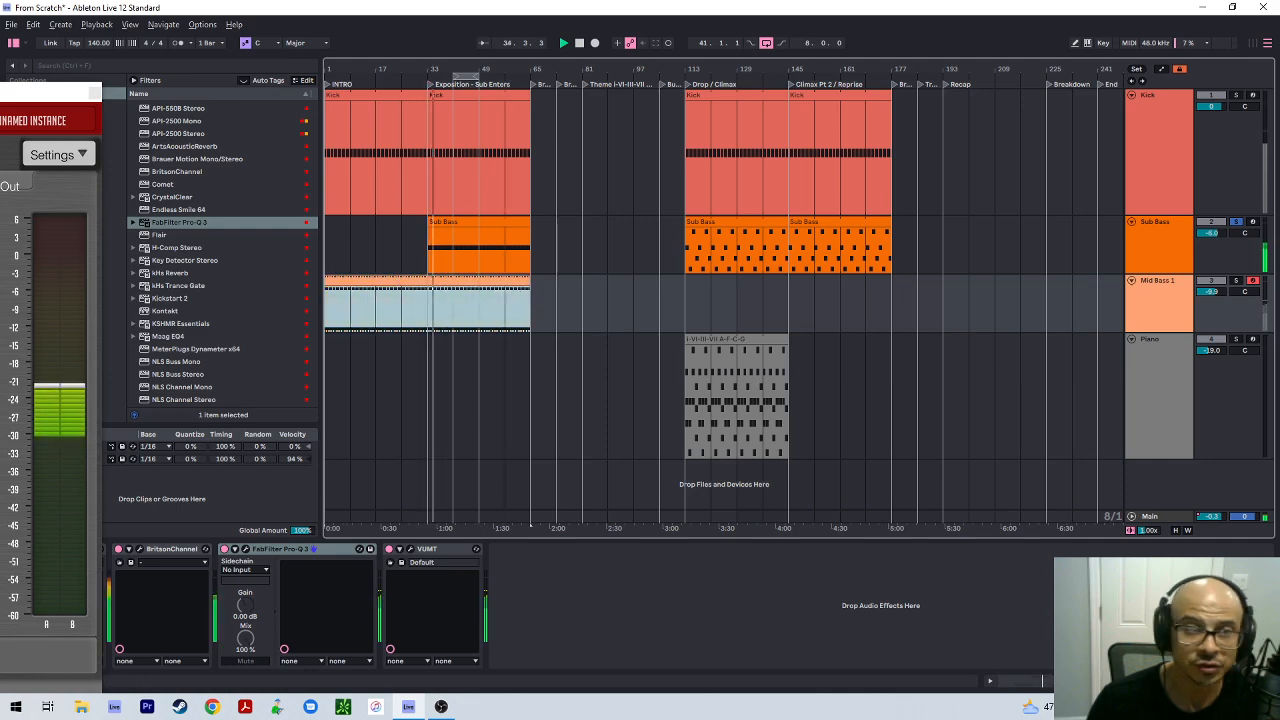
# Compare the Sub Bass and Mid Bass 1 spectra together in SPAN, then Mid Bass 1 alone, and move the analyzer aside
pyautogui.moveTo(30, 93); pyautogui.dragTo(862, 41)
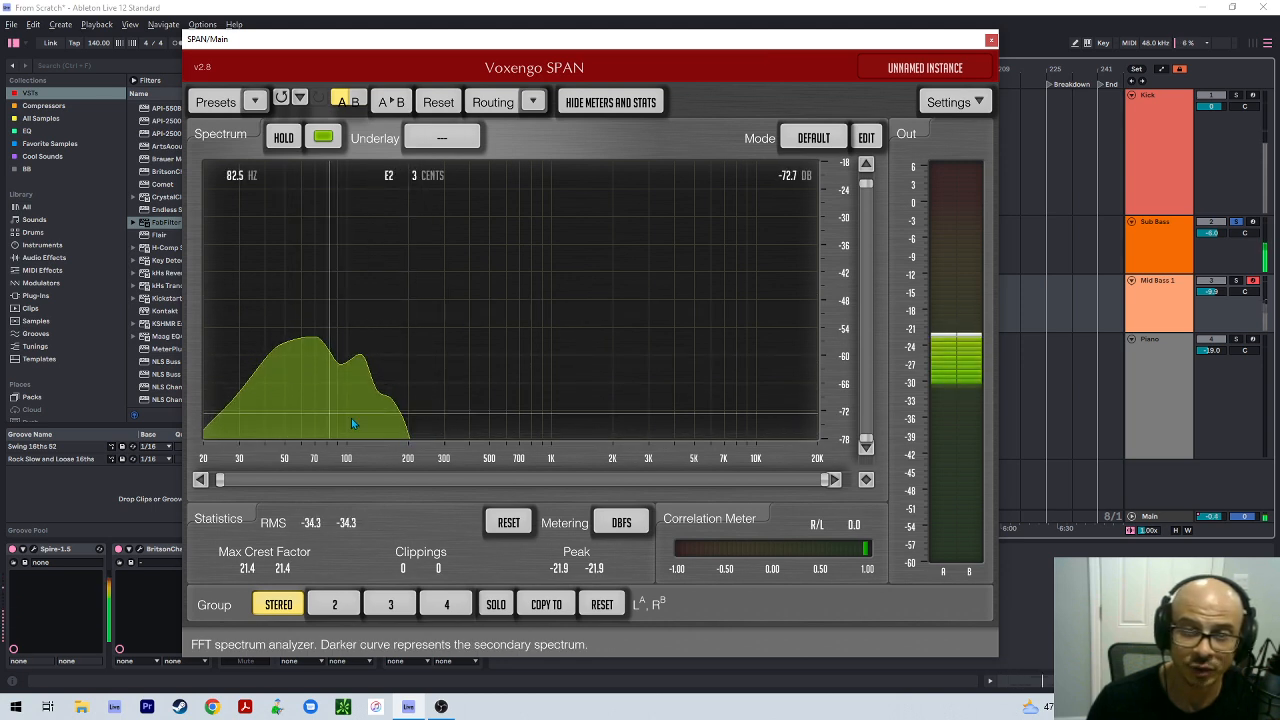
pyautogui.keyDown('ctrl'); pyautogui.click(1236, 281); pyautogui.keyUp('ctrl')
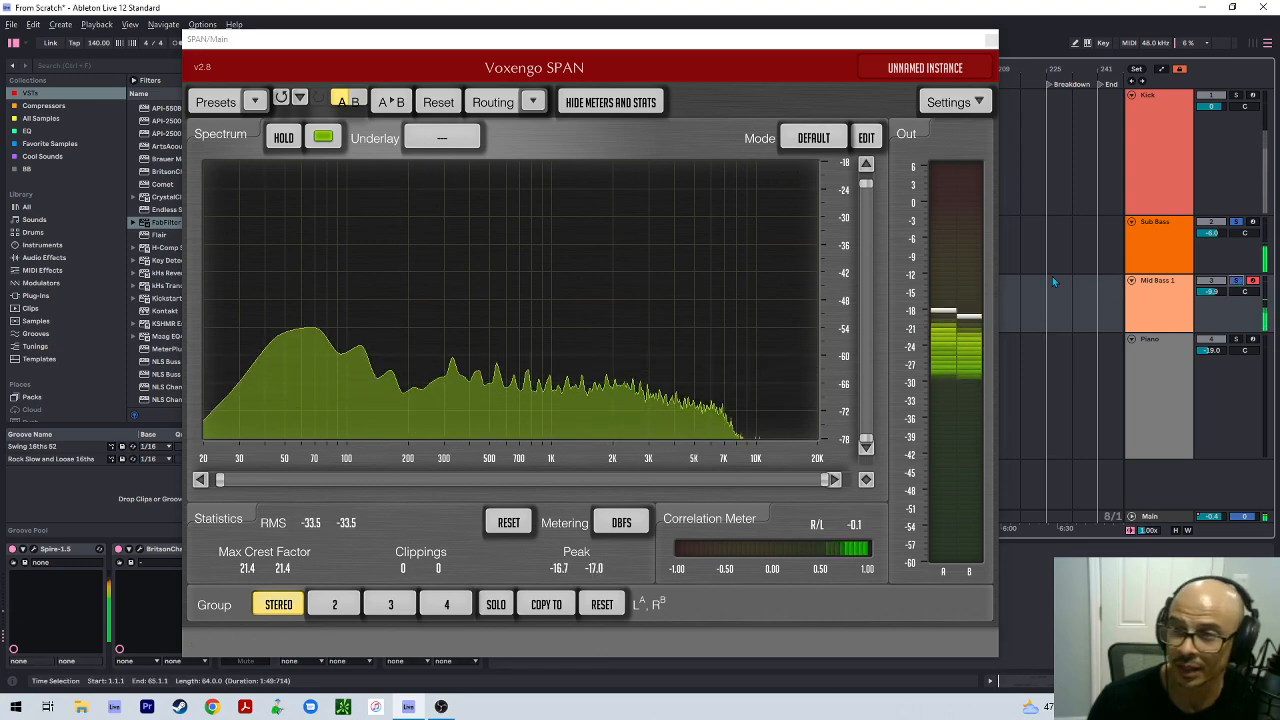
pyautogui.click(1238, 223)
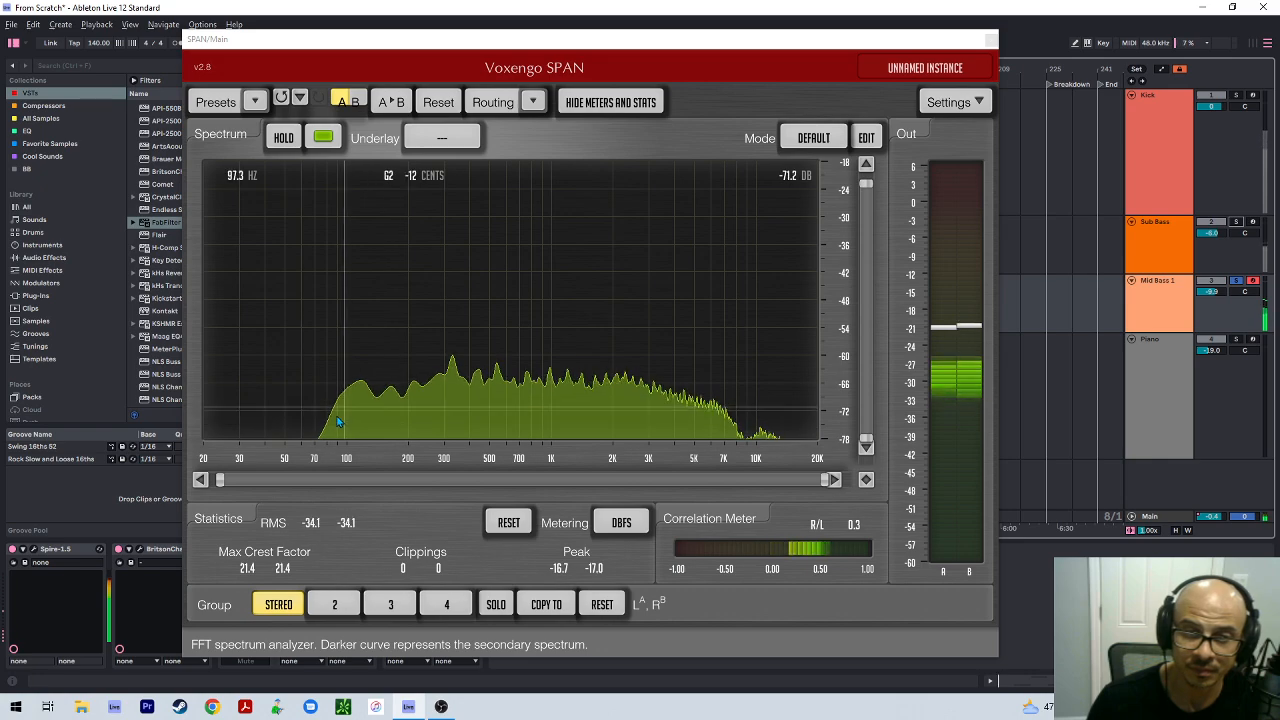
pyautogui.moveTo(975, 40); pyautogui.dragTo(27, 9)
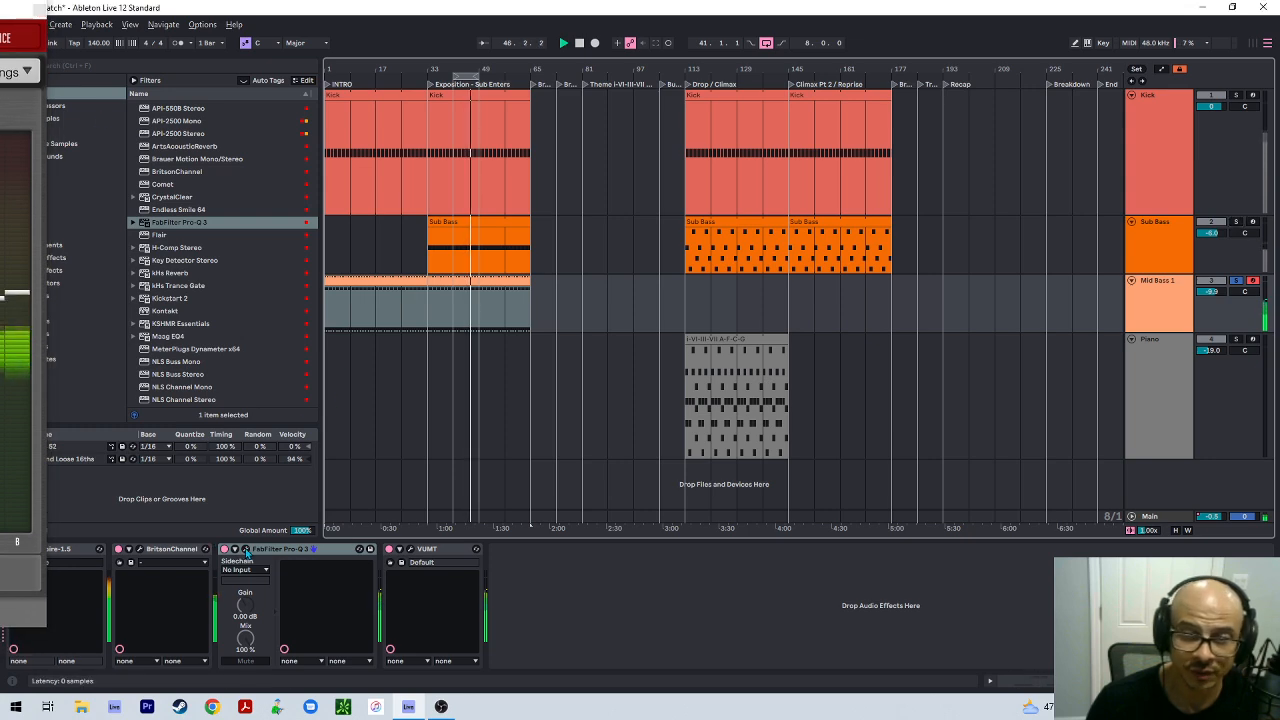
# Set the Pro-Q 3 low cut on Mid Bass 1 to 250 Hz with an 18 dB/oct slope
pyautogui.click(245, 549)
pyautogui.doubleClick(484, 281)
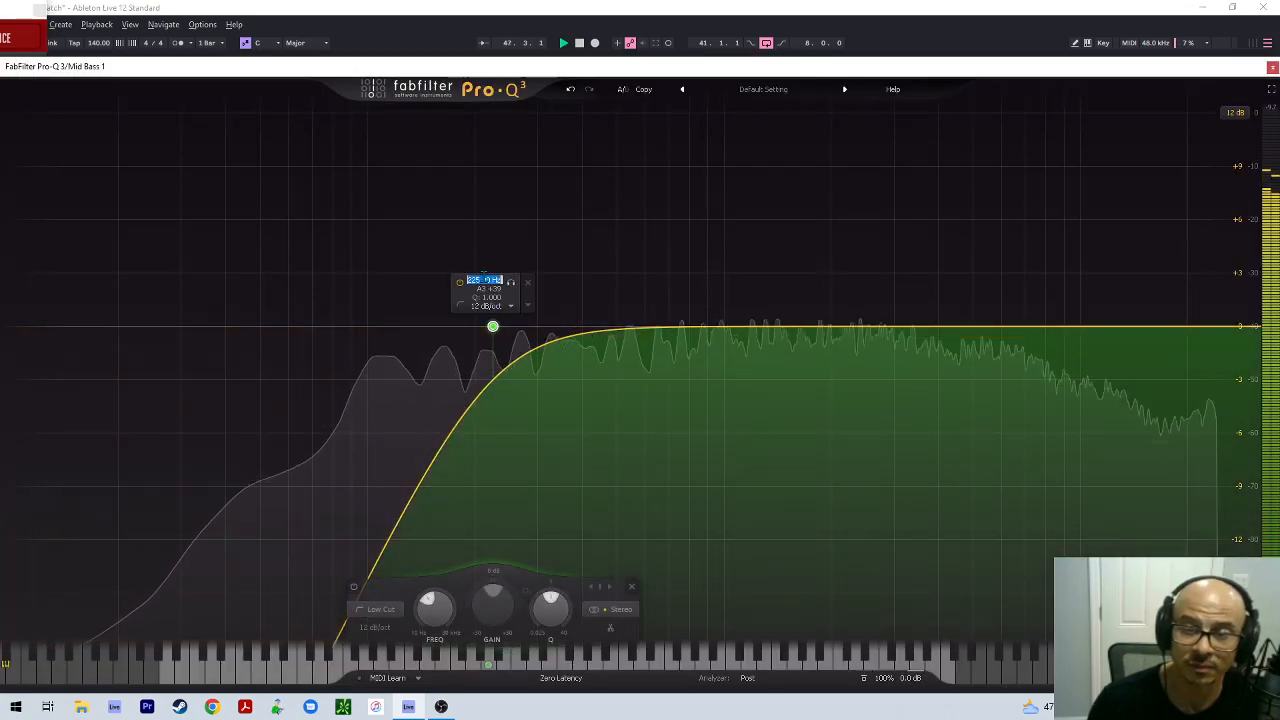
pyautogui.write('250')
pyautogui.press('Return')
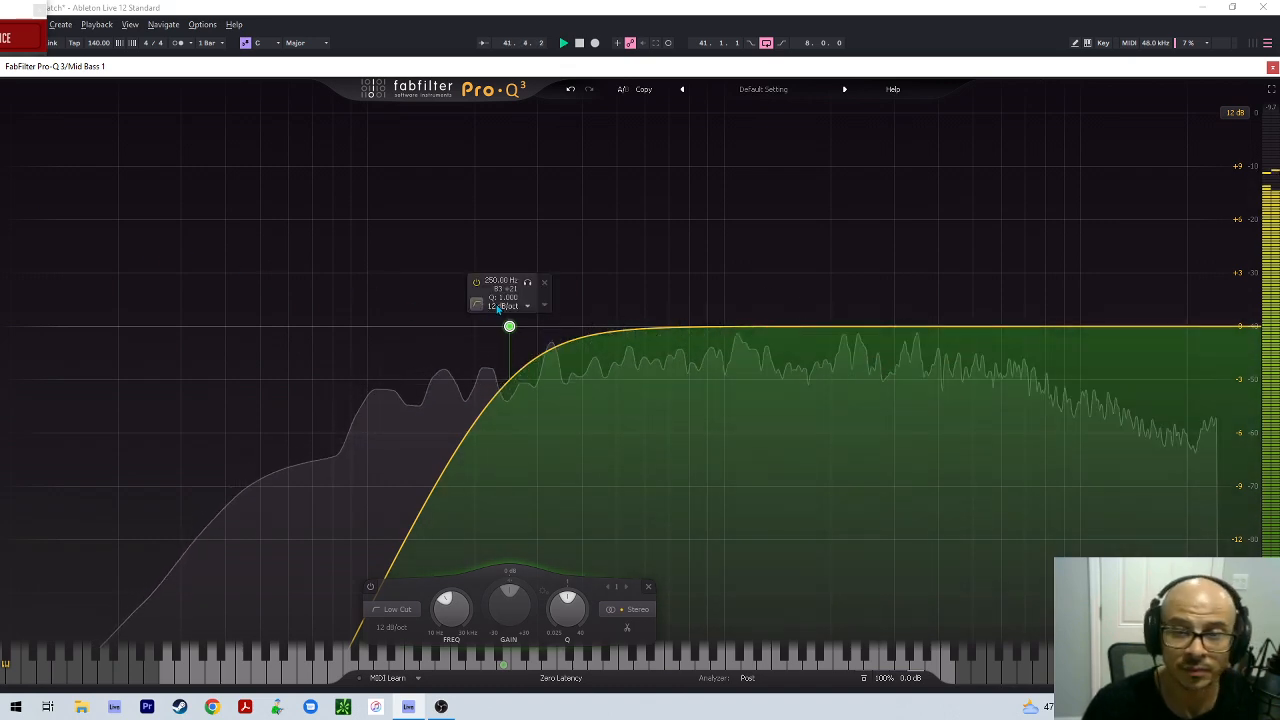
pyautogui.click(505, 305)
pyautogui.click(508, 350)
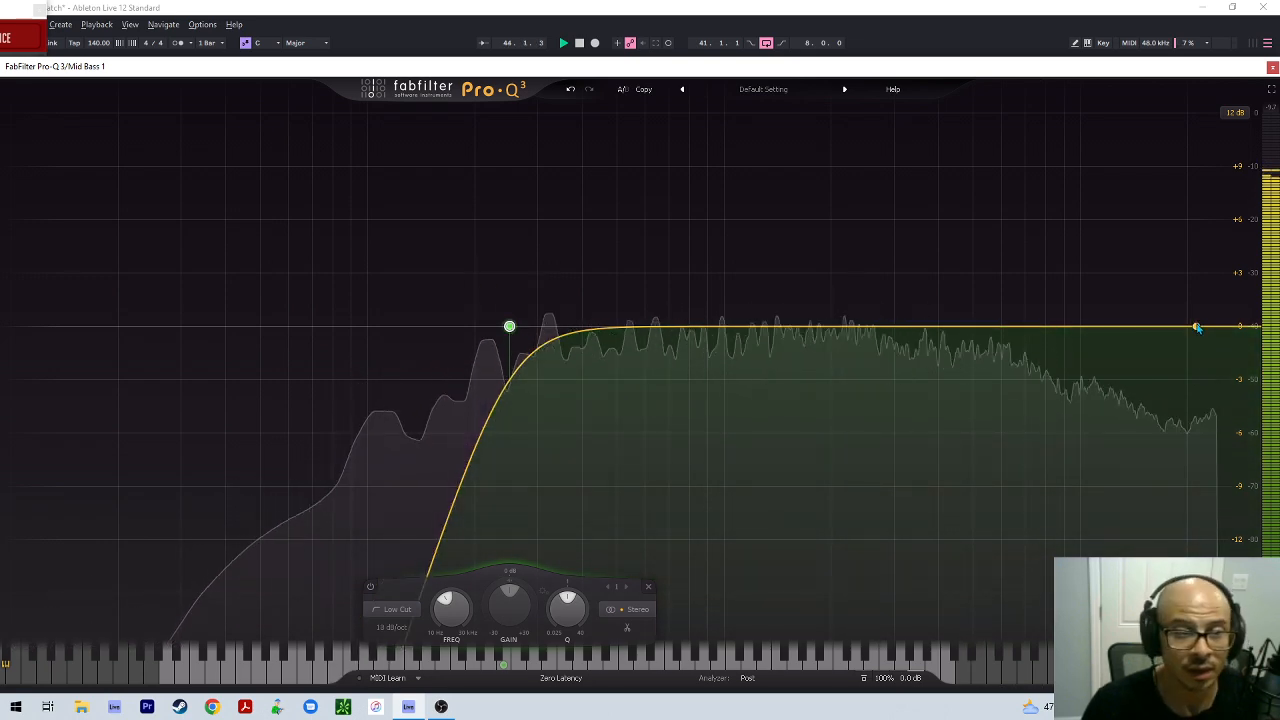
# Check the filtered Mid Bass 1 spectrum in SPAN, closing both Pro-Q 3 and the analyzer
pyautogui.moveTo(14, 14); pyautogui.dragTo(616, 73)
pyautogui.click(1272, 69)
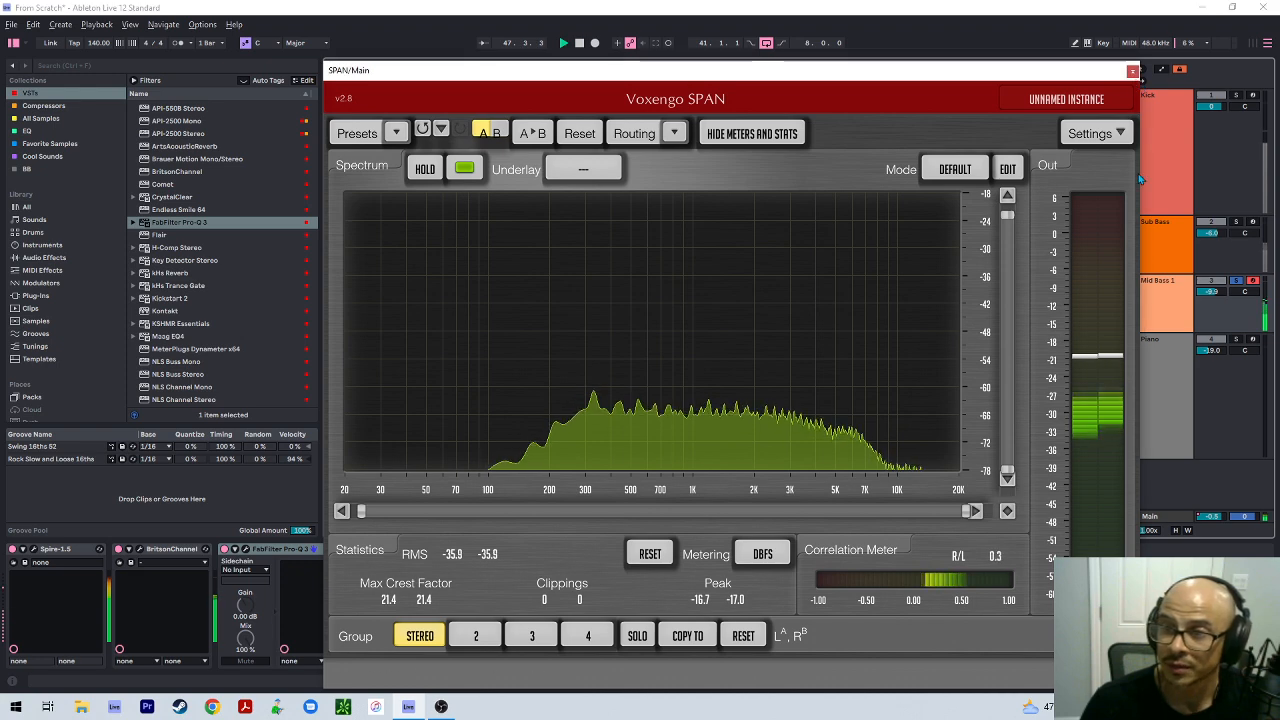
pyautogui.click(1133, 70)
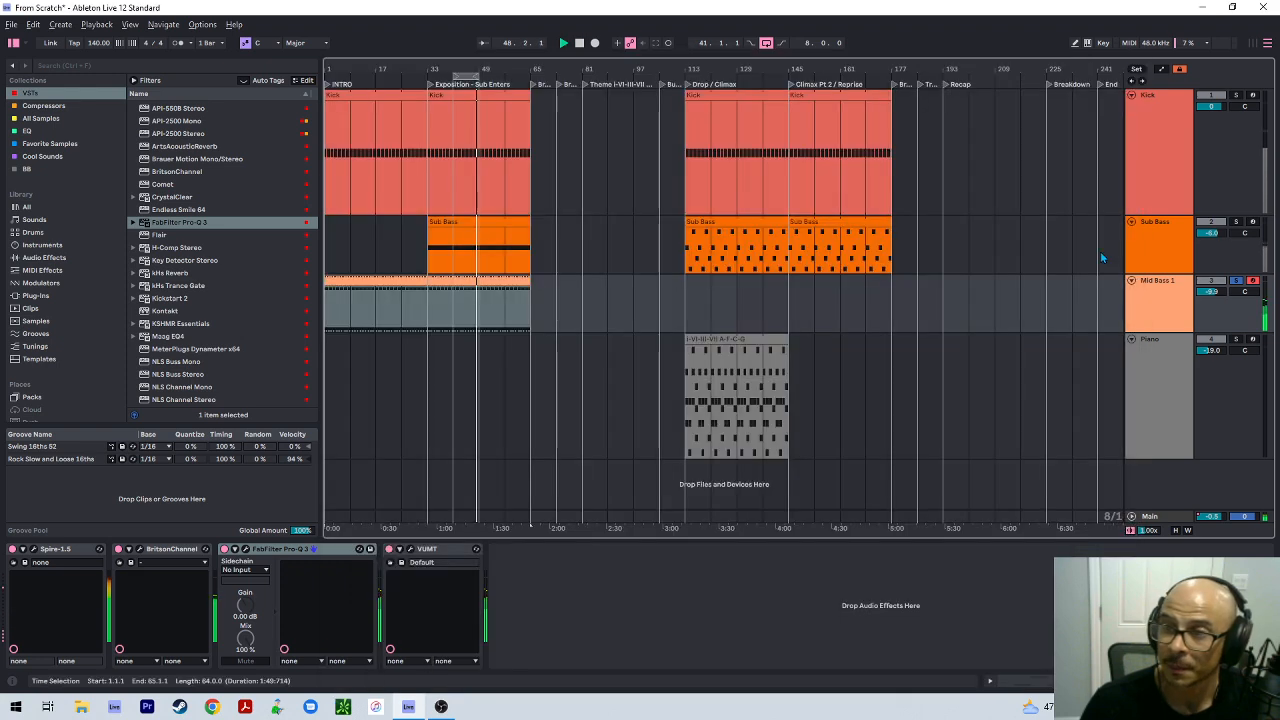
# Solo Kick and Sub Bass along with Mid Bass 1, play from bar 33, and set Mid Bass 1's volume to -12.0 dB
pyautogui.click(433, 312)
pyautogui.click(1234, 96)
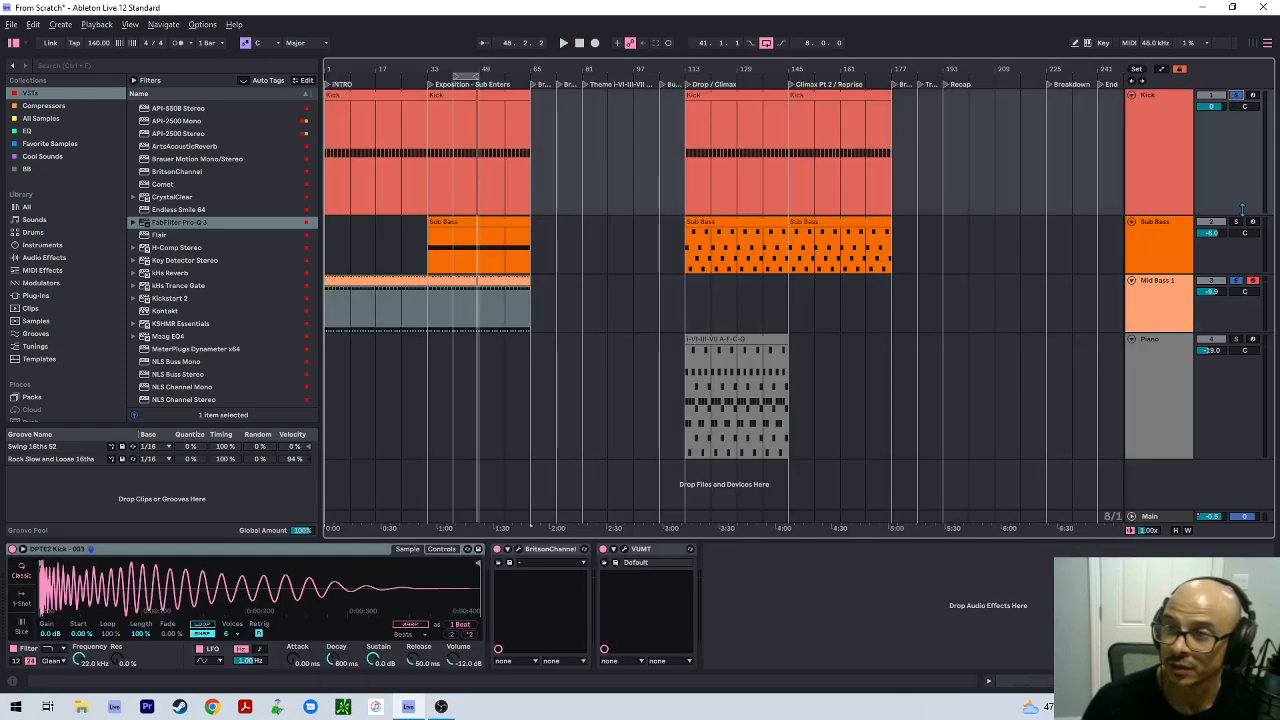
pyautogui.click(1235, 222)
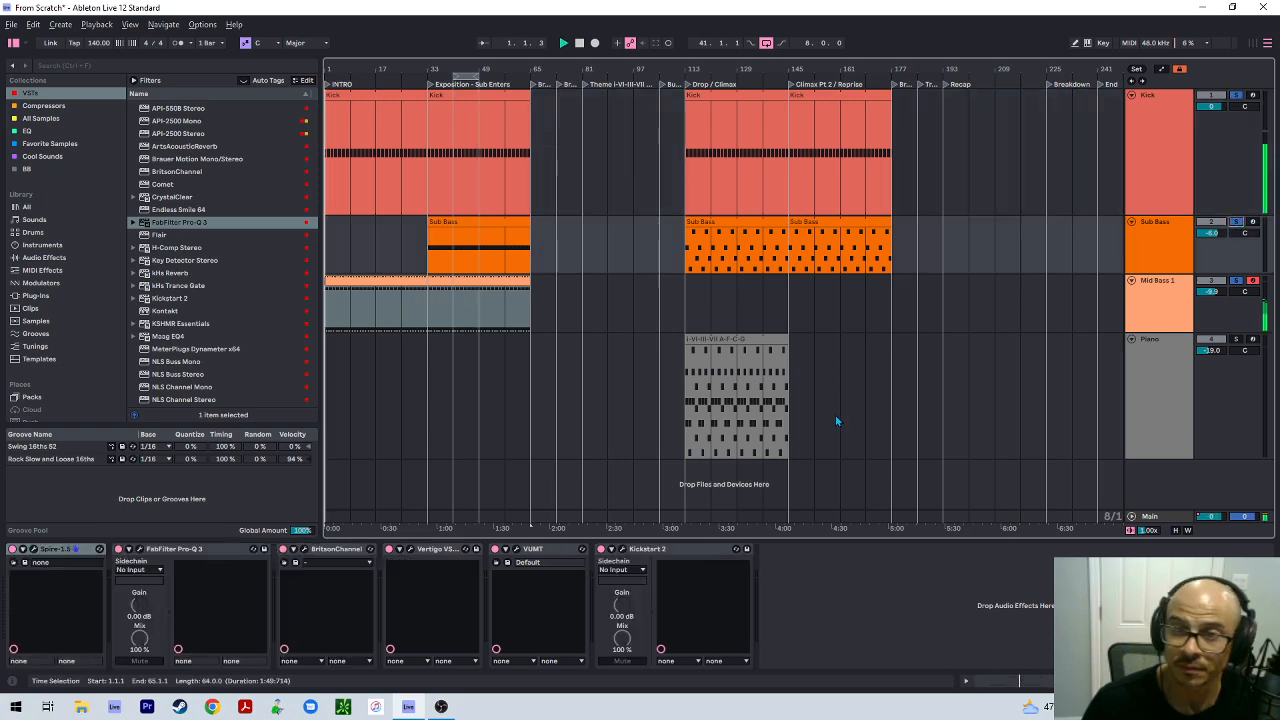
pyautogui.click(443, 308)
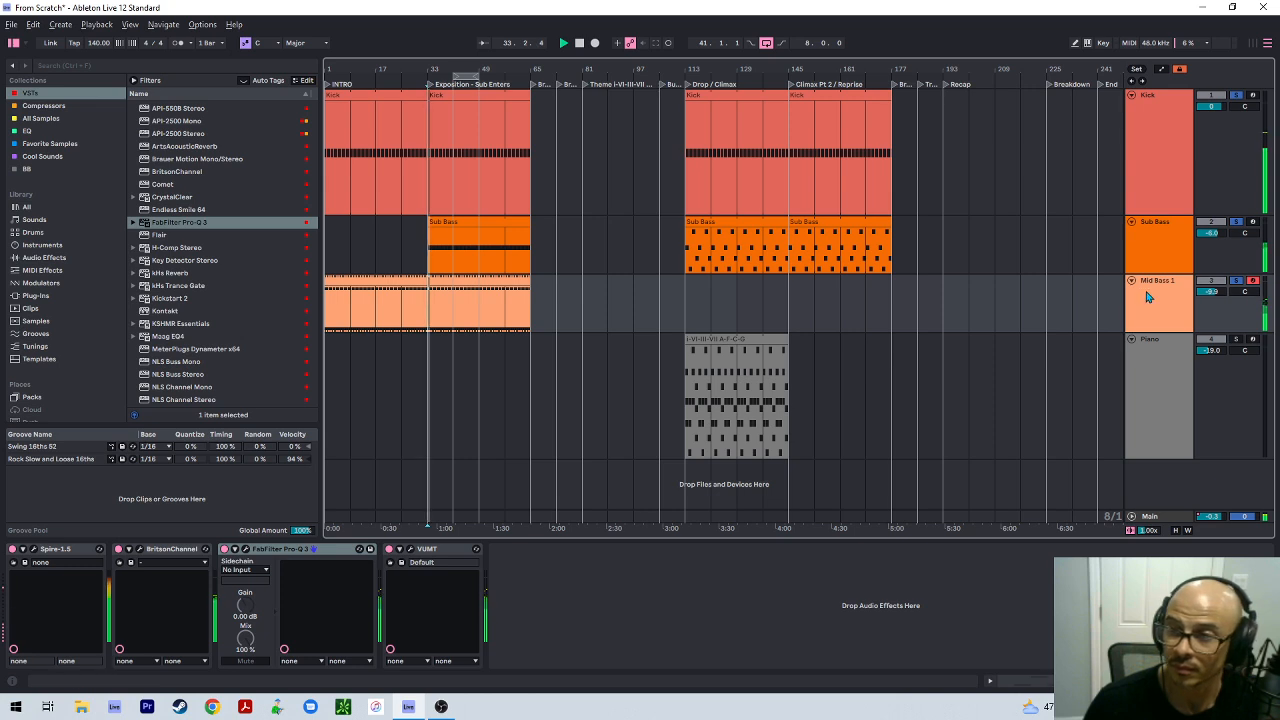
pyautogui.moveTo(1211, 292); pyautogui.dragTo(1213, 293)
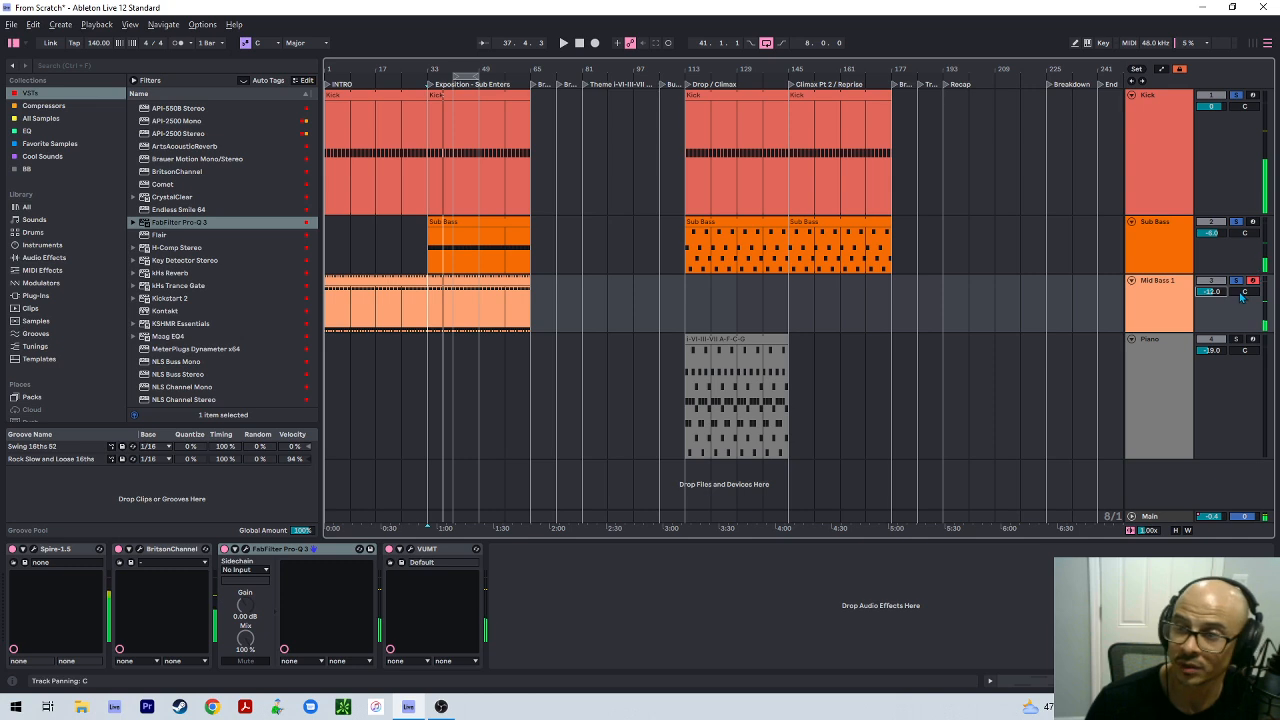
# Duplicate the Mid Bass 1 track as Mid Bass 2, name each track's clip to match, and check the copied clip's notes
pyautogui.rightClick(1169, 313)
pyautogui.click(1160, 341)
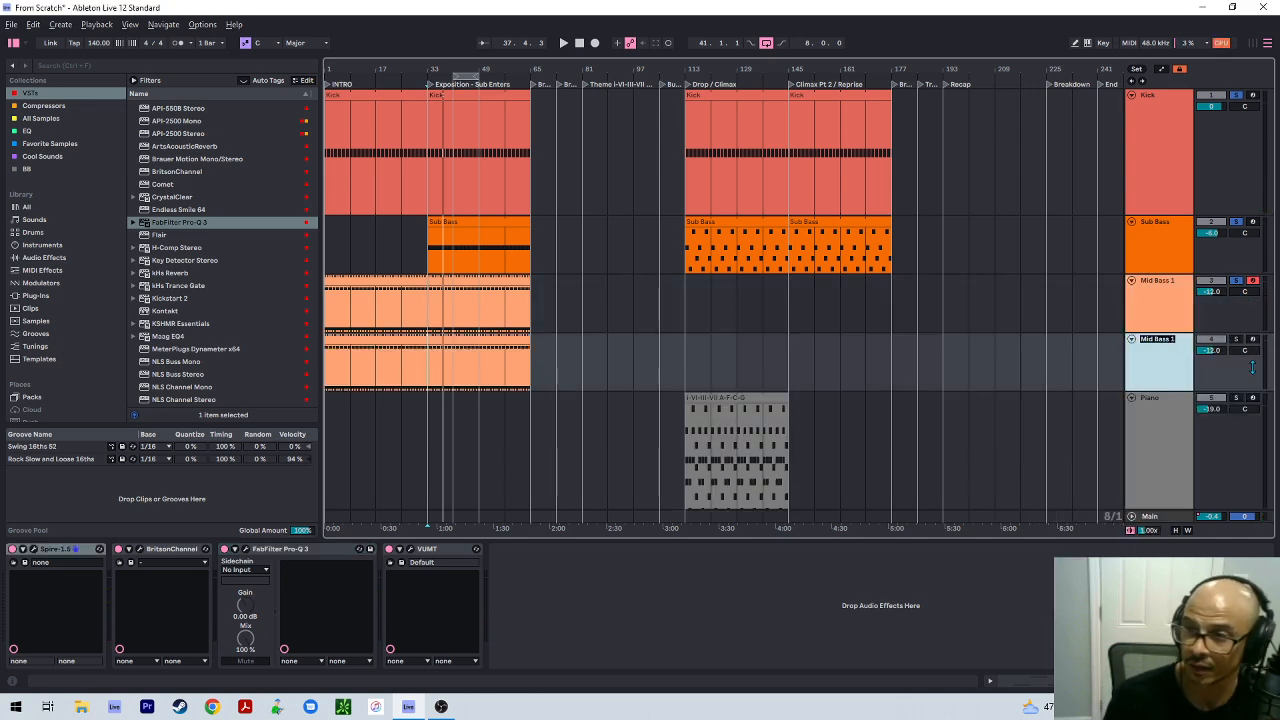
pyautogui.click(420, 295)
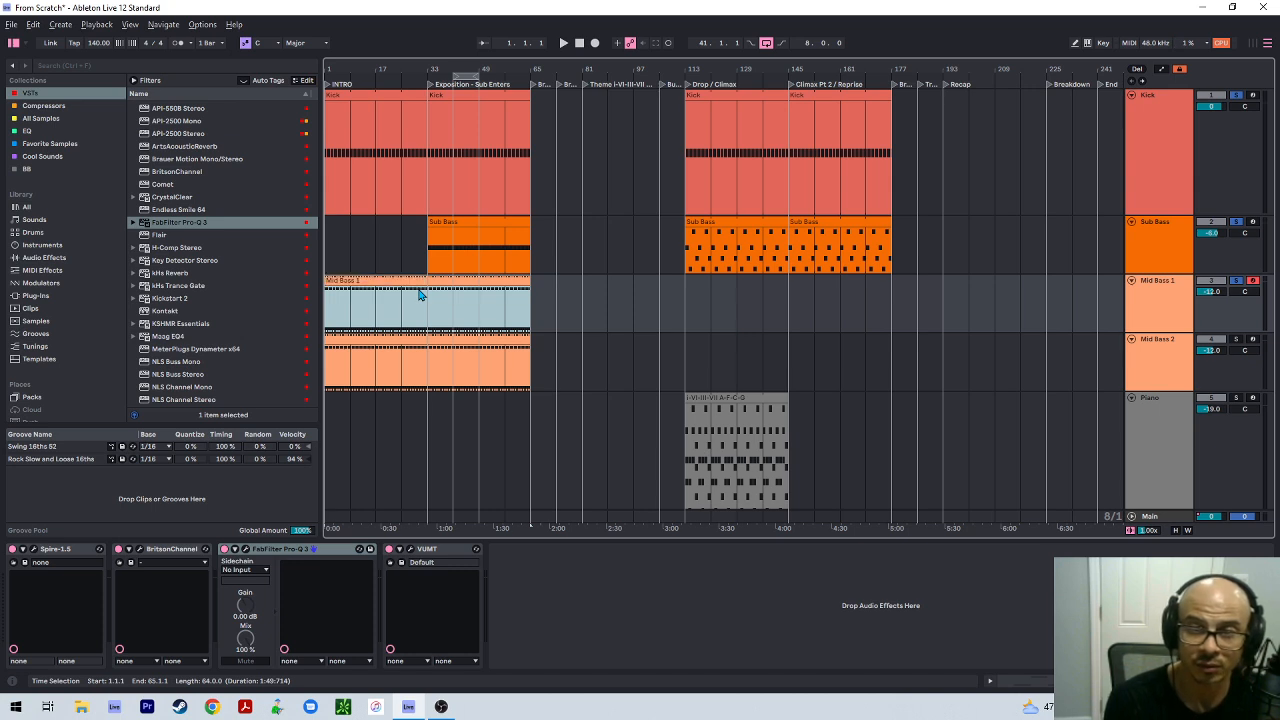
pyautogui.press('Down')
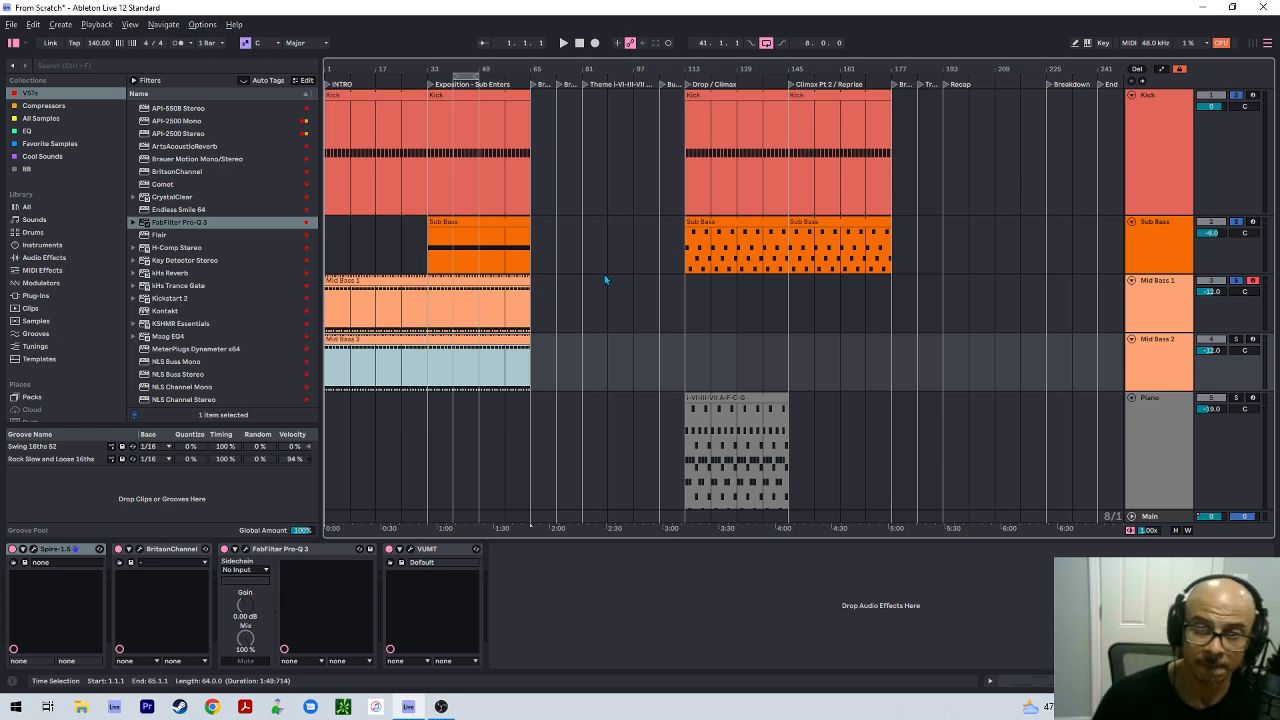
pyautogui.doubleClick(479, 341)
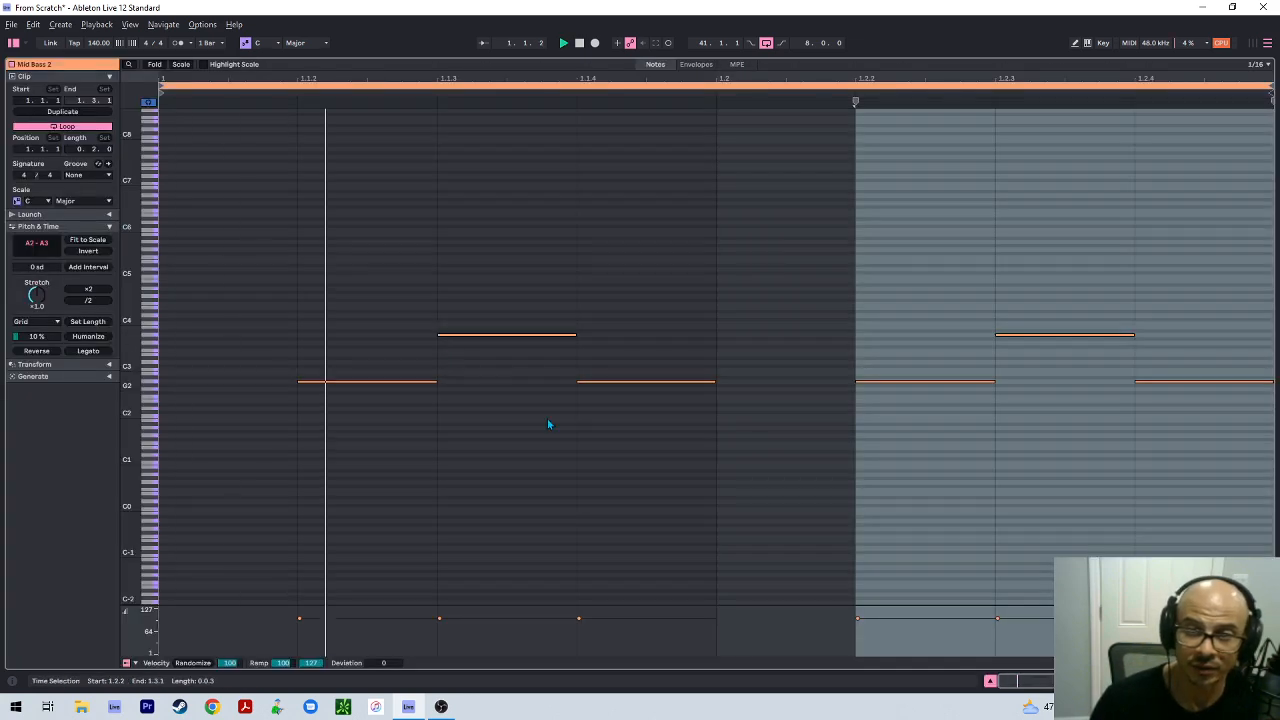
pyautogui.hotkey('shift', 'Tab')
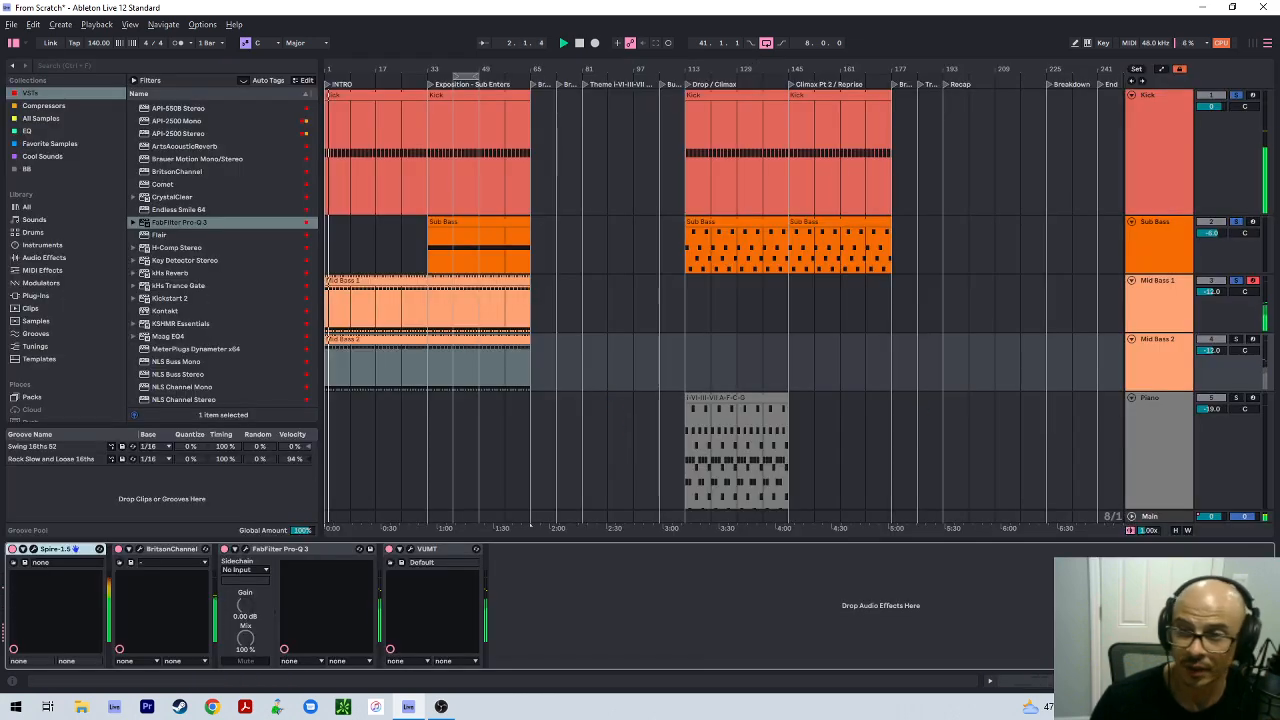
# Load the BASS - MID 2 preset from ALLEN-WATTS-SPIRE-BANK into Spire on the Mid Bass 2 track
pyautogui.click(1168, 373)
pyautogui.click(35, 551)
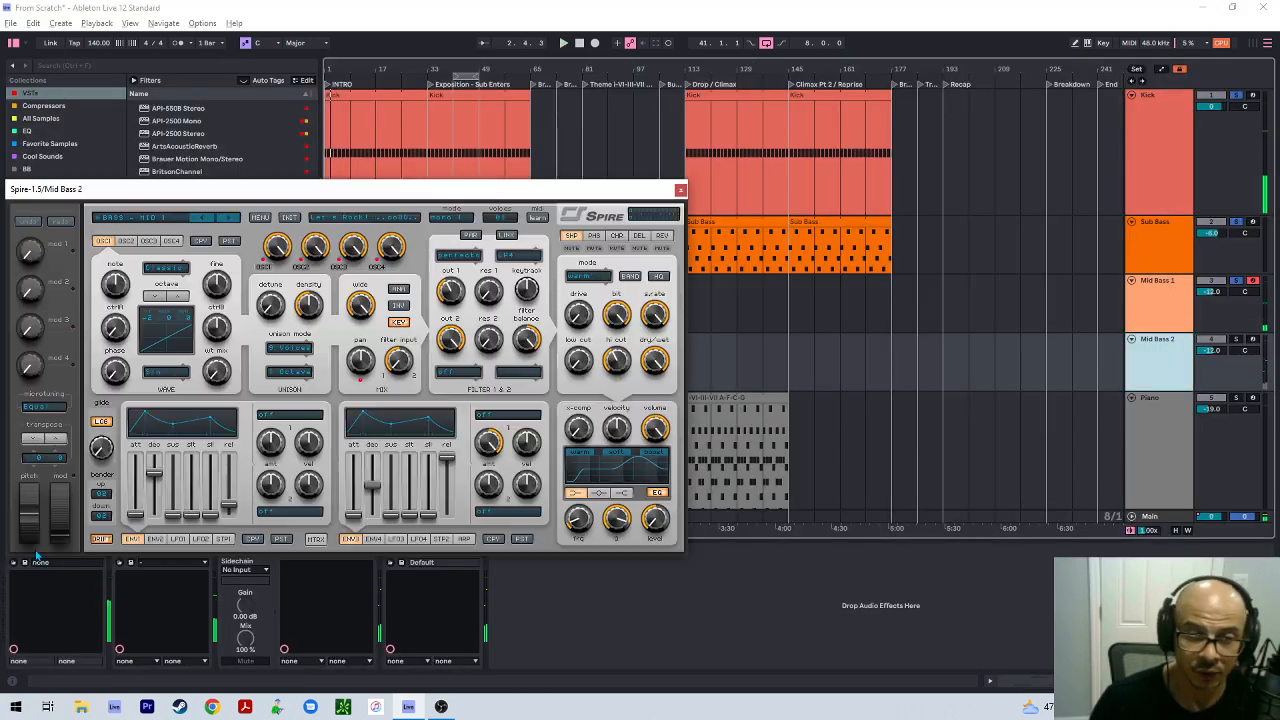
pyautogui.click(154, 222)
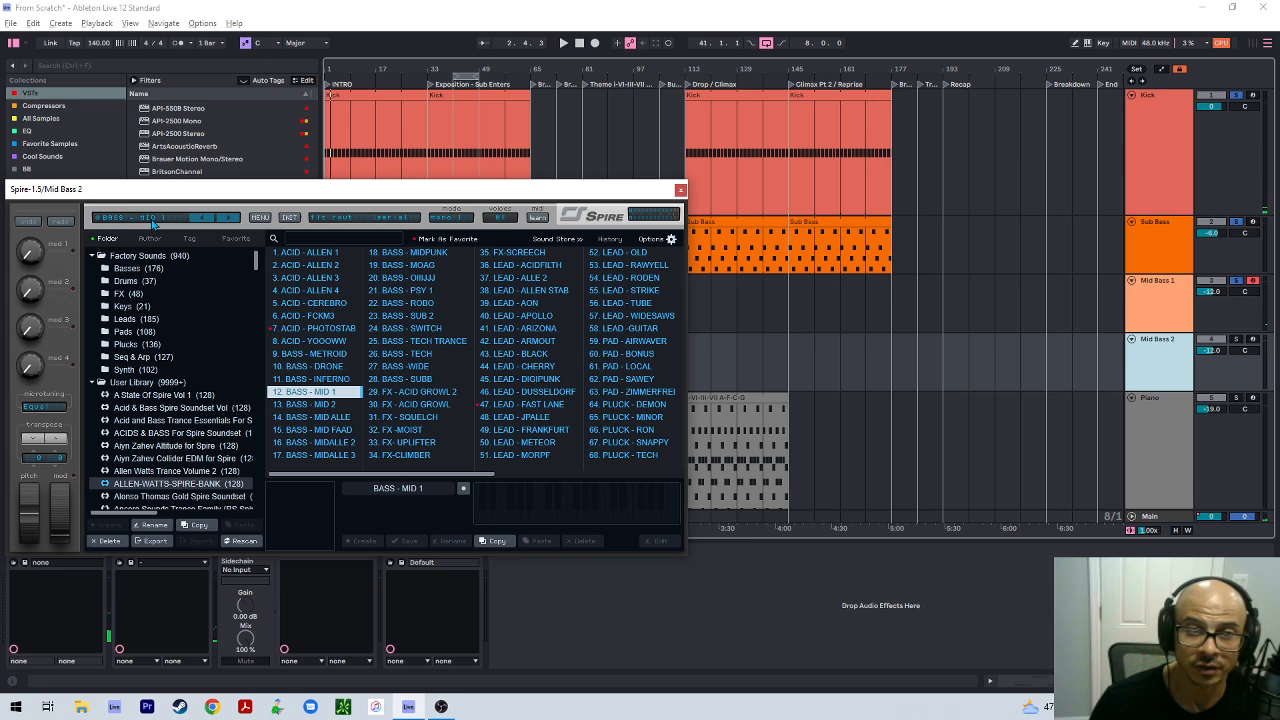
pyautogui.click(292, 405)
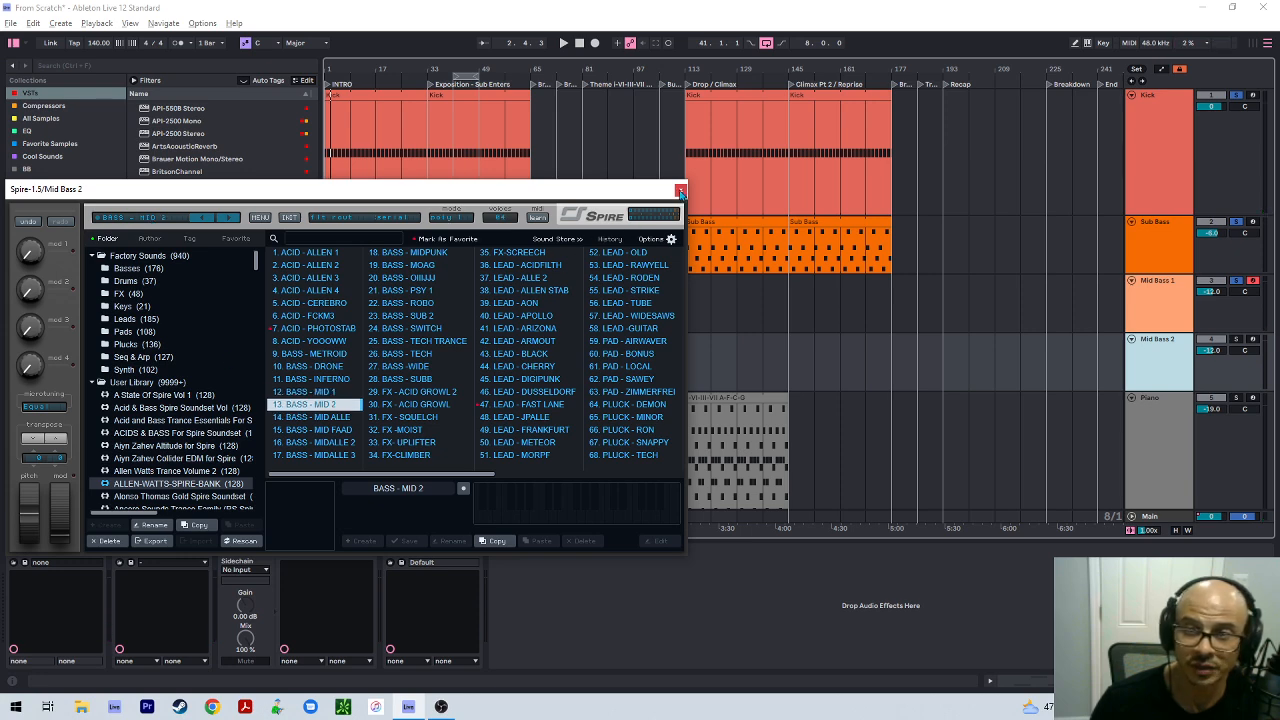
pyautogui.click(680, 191)
# Solo Mid Bass 2 in place of Mid Bass 1 alongside Kick and Sub Bass, and audition it from bar 33
pyautogui.click(1238, 339)
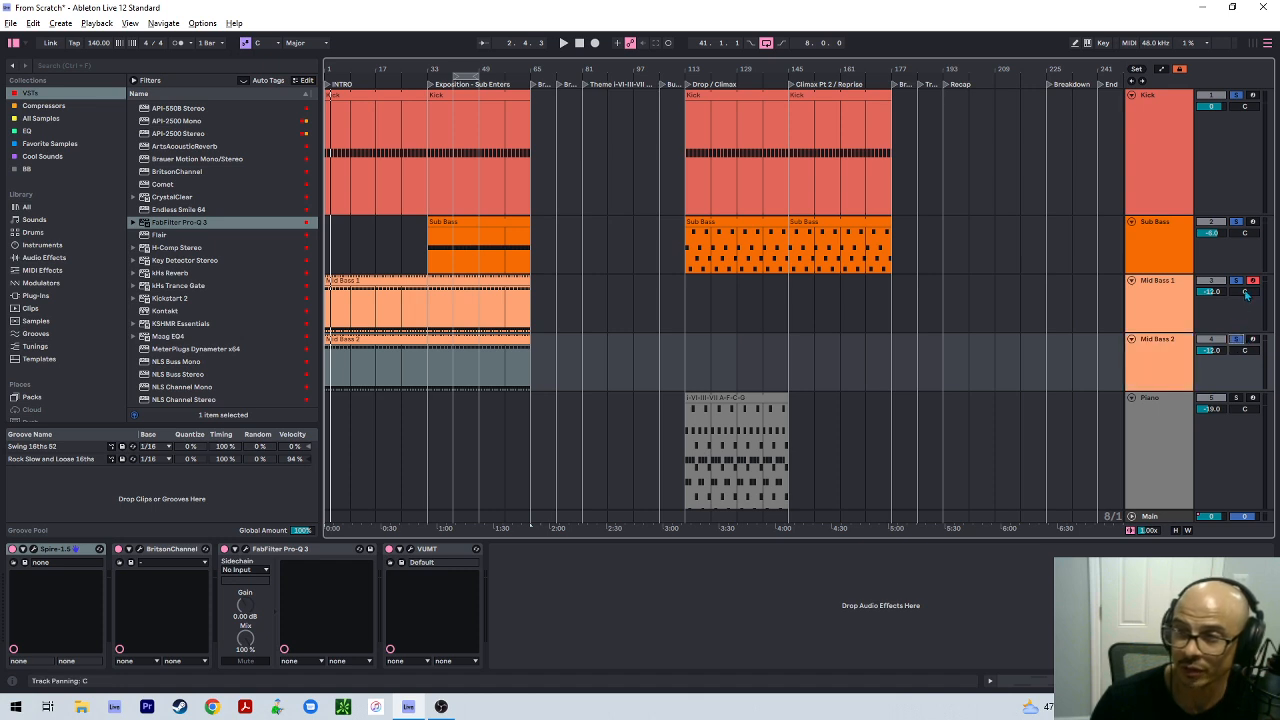
pyautogui.click(427, 367)
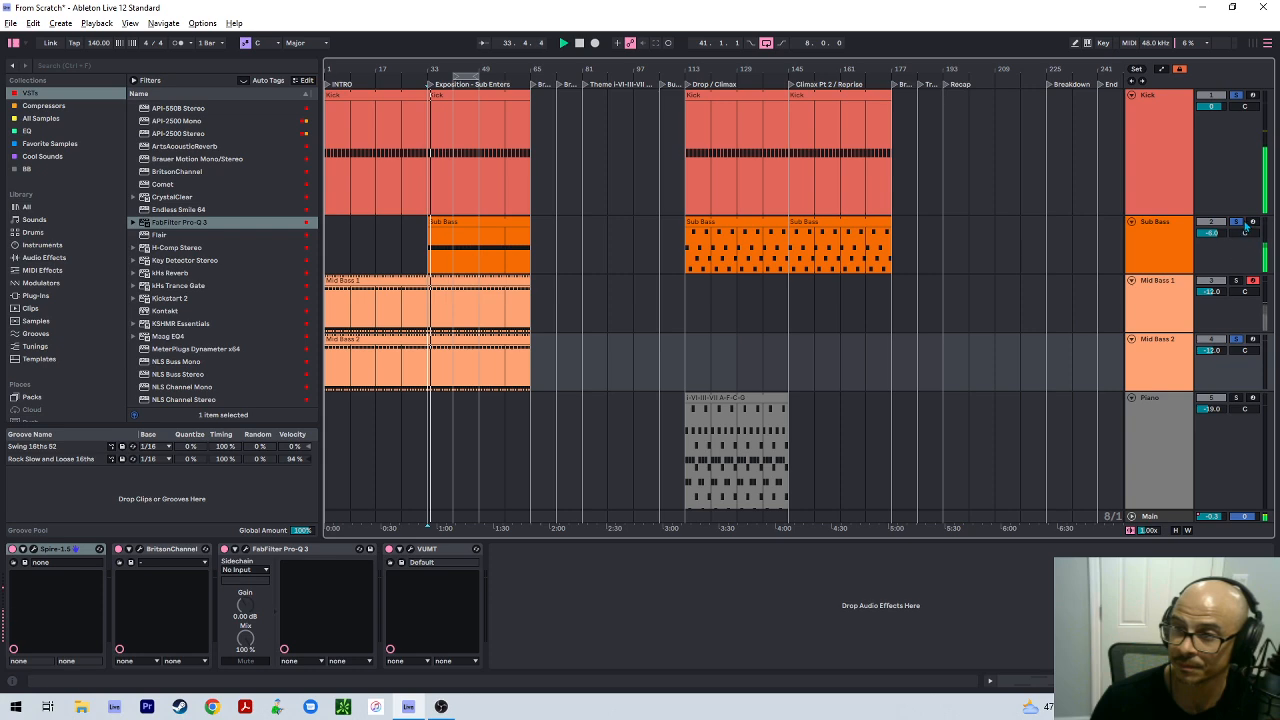
pyautogui.click(1180, 358)
pyautogui.press('space')
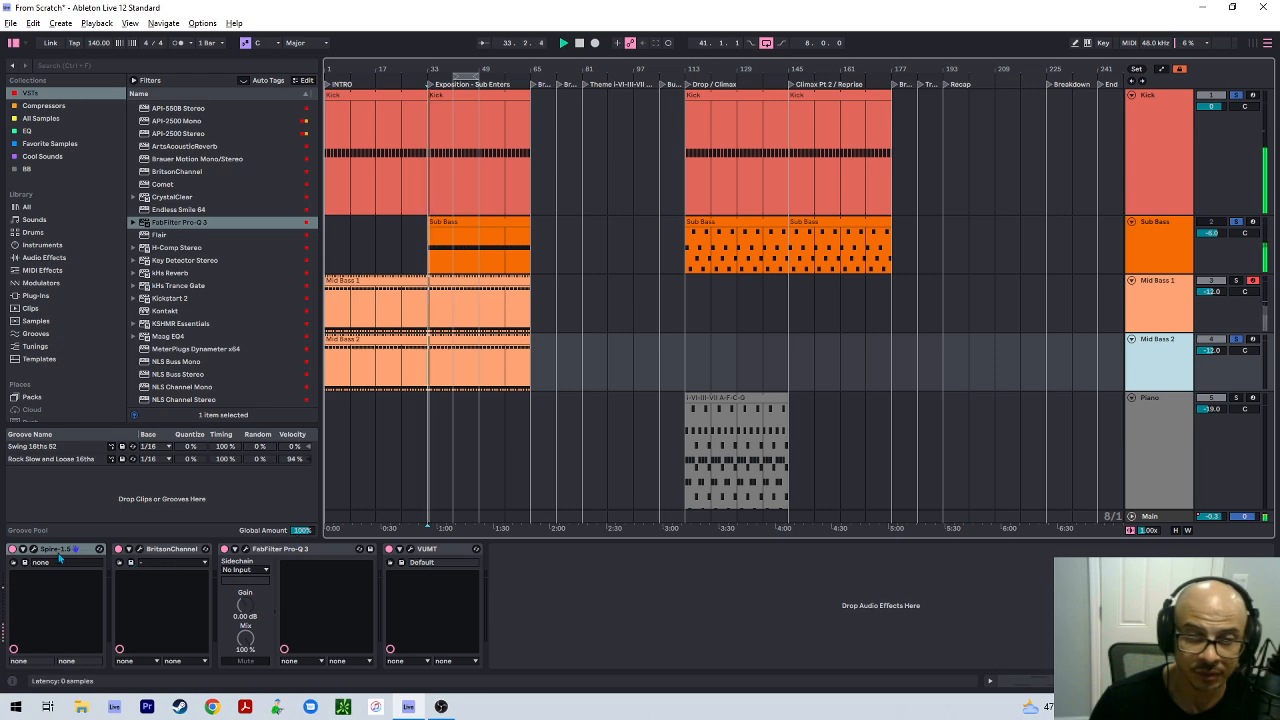
# Turn off the arpeggiator in Mid Bass 2's Spire and resume playback
pyautogui.click(33, 550)
pyautogui.click(464, 538)
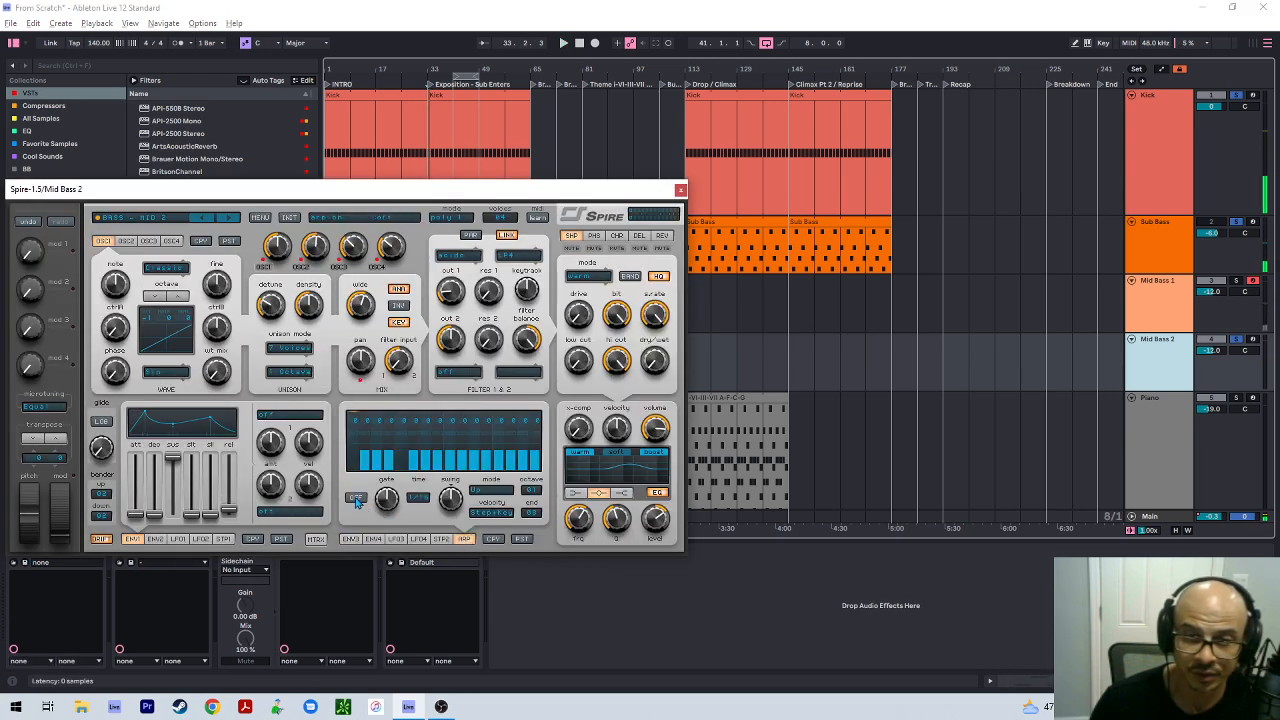
pyautogui.press('space')
pyautogui.click(680, 190)
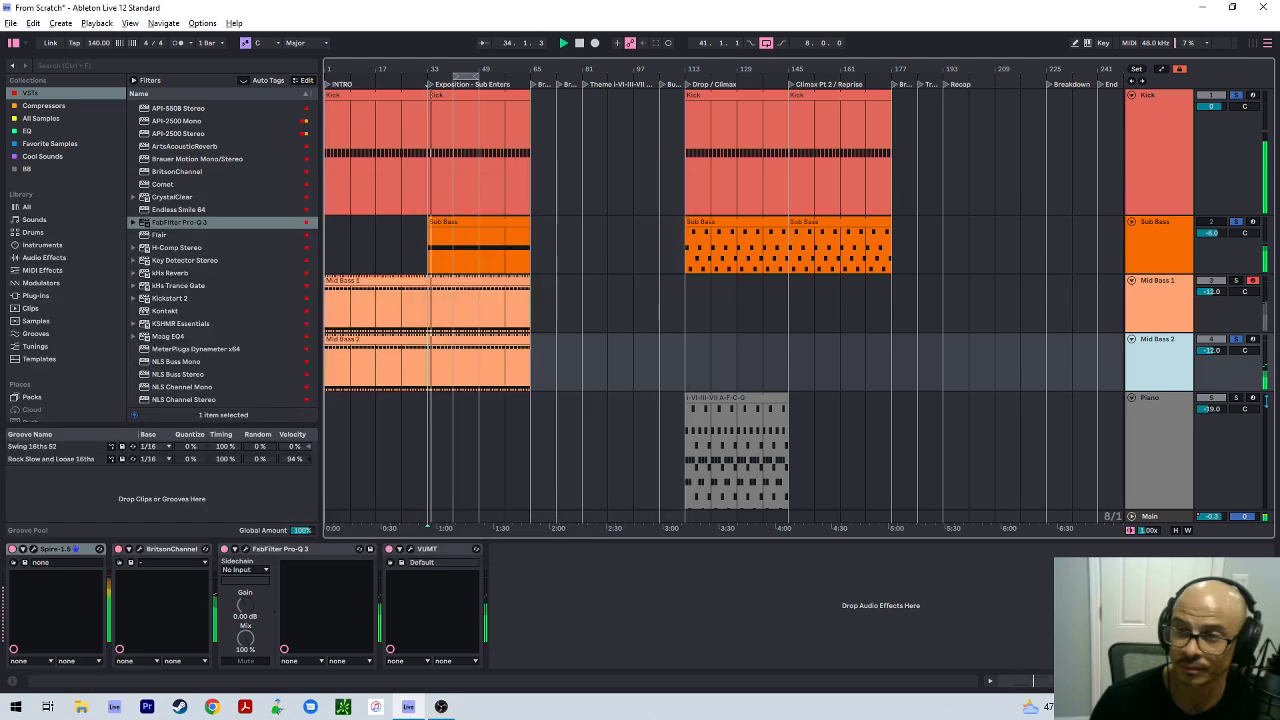
# Solo Mid Bass 1 too, bypass Pro-Q 3 on Mid Bass 2, and open that track's BritsonChannel and VUMT for level checking
pyautogui.click(1223, 303)
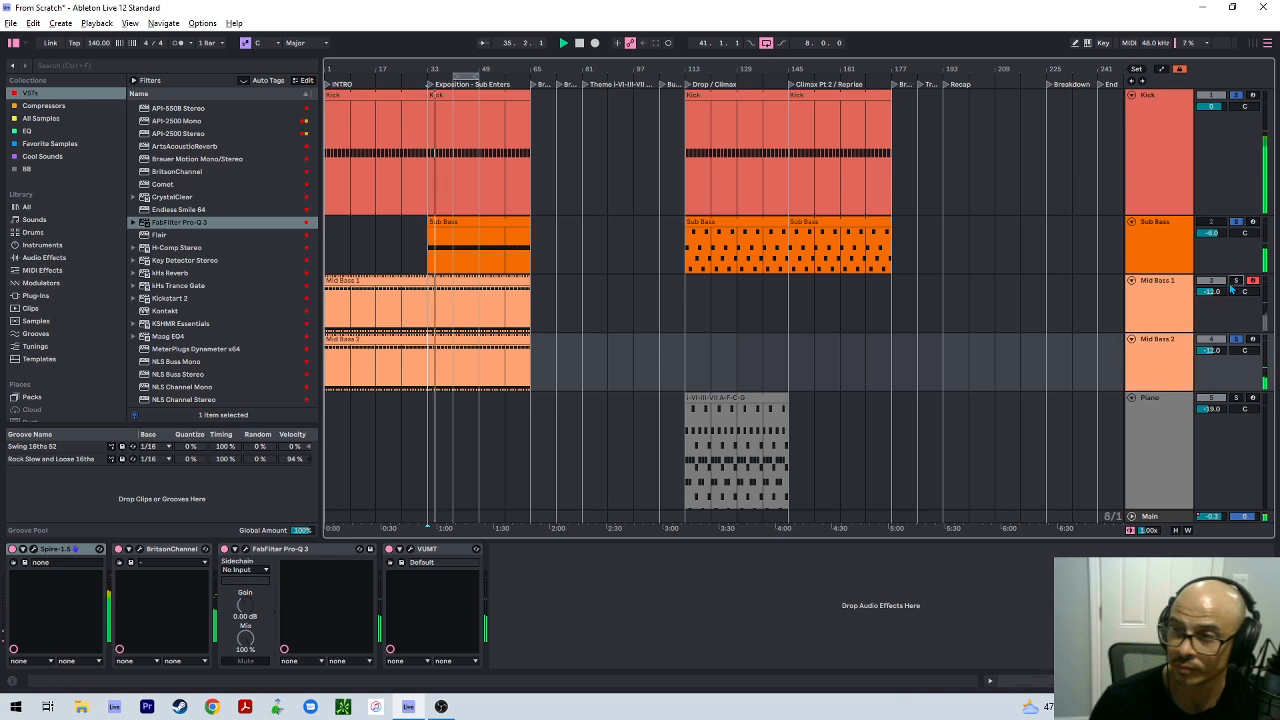
pyautogui.click(1193, 352)
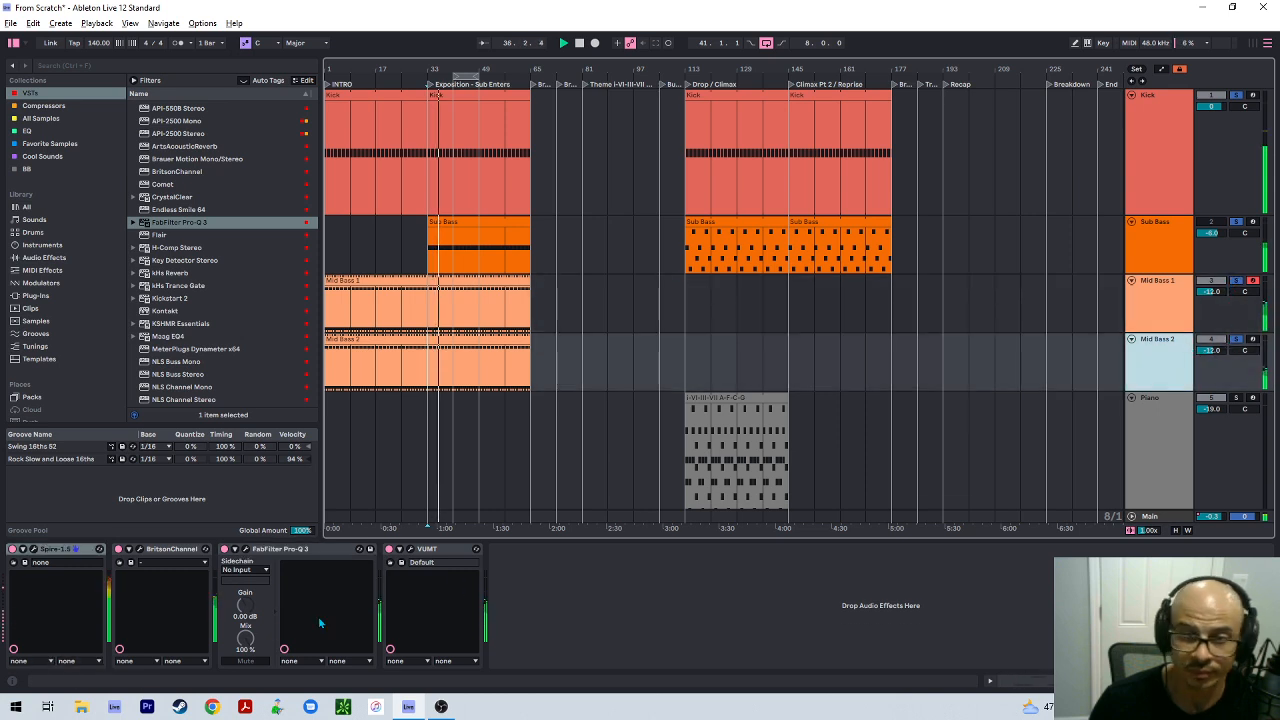
pyautogui.click(141, 549)
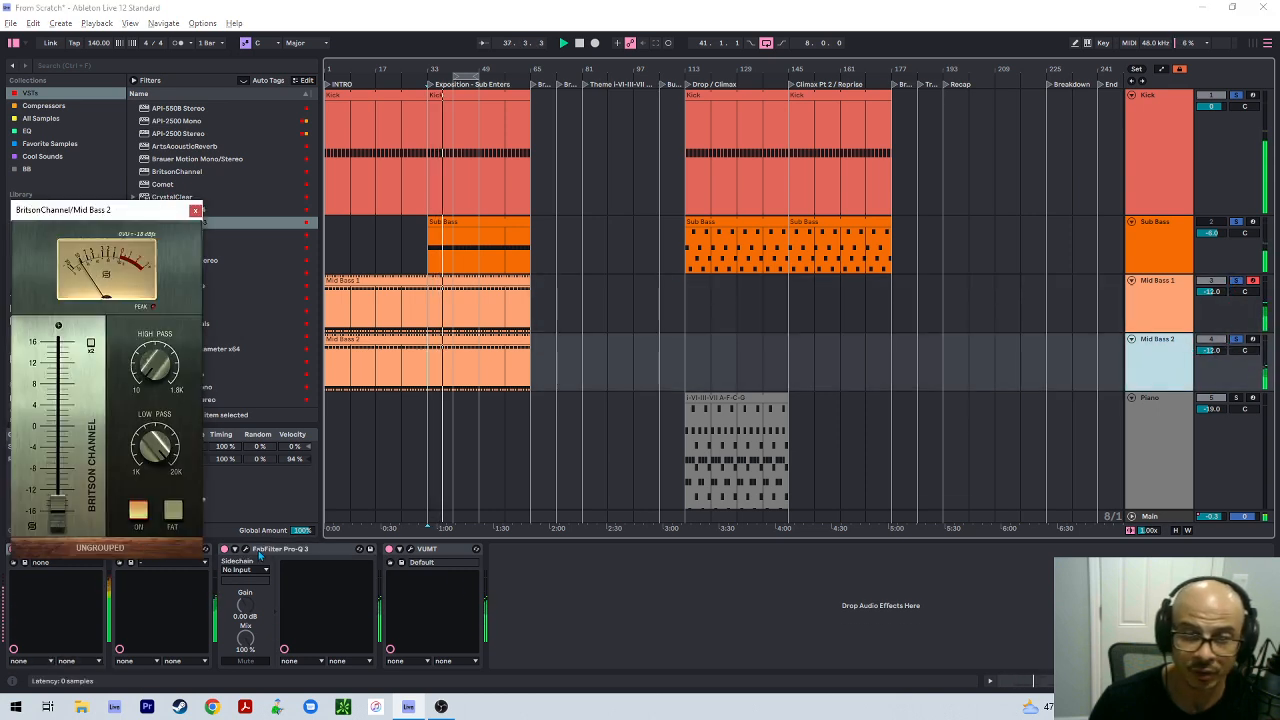
pyautogui.click(409, 549)
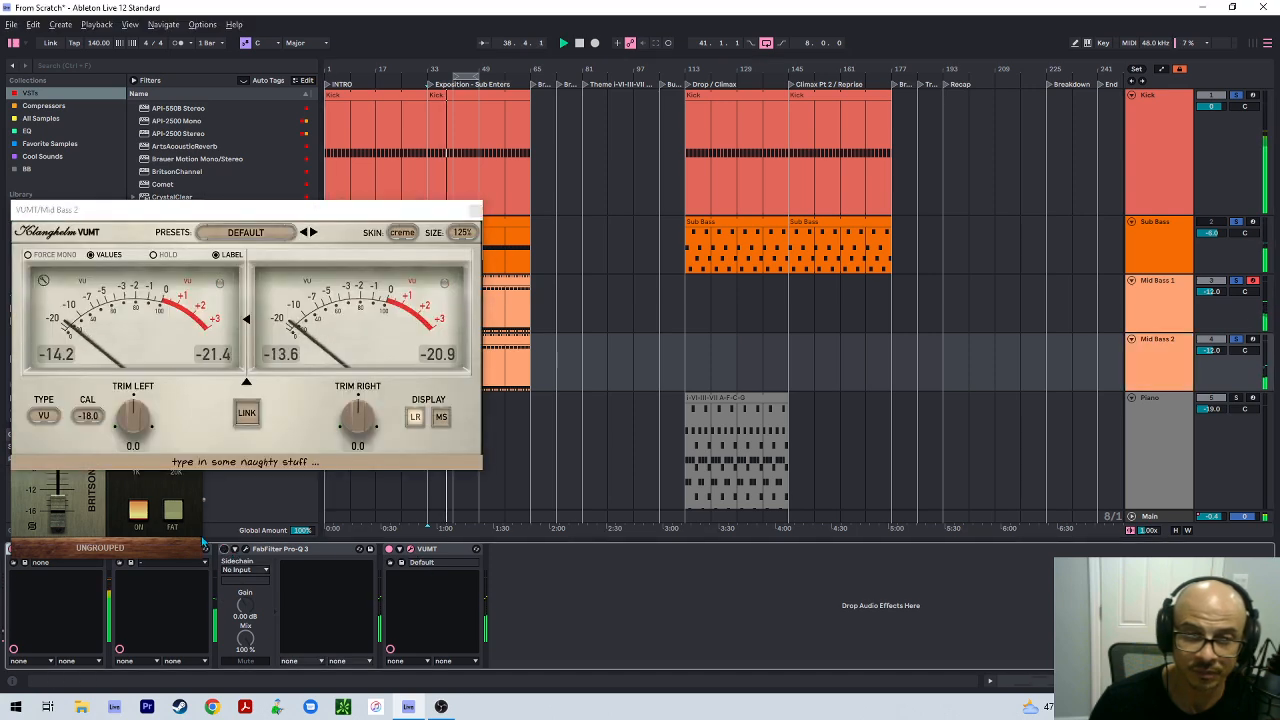
pyautogui.moveTo(205, 209); pyautogui.dragTo(386, 145)
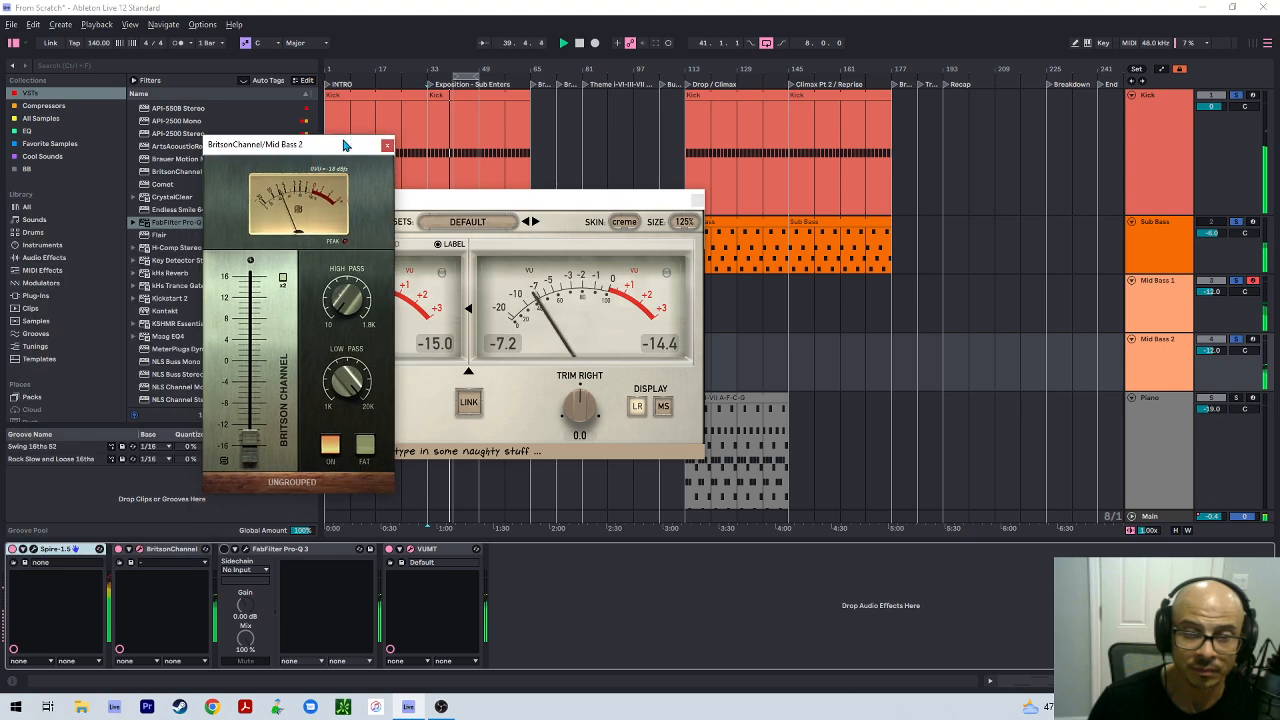
# Compare Mid Bass 2's VUMT levels with BritsonChannel bypassed and active, placing the two plug-in windows side by side
pyautogui.click(118, 551)
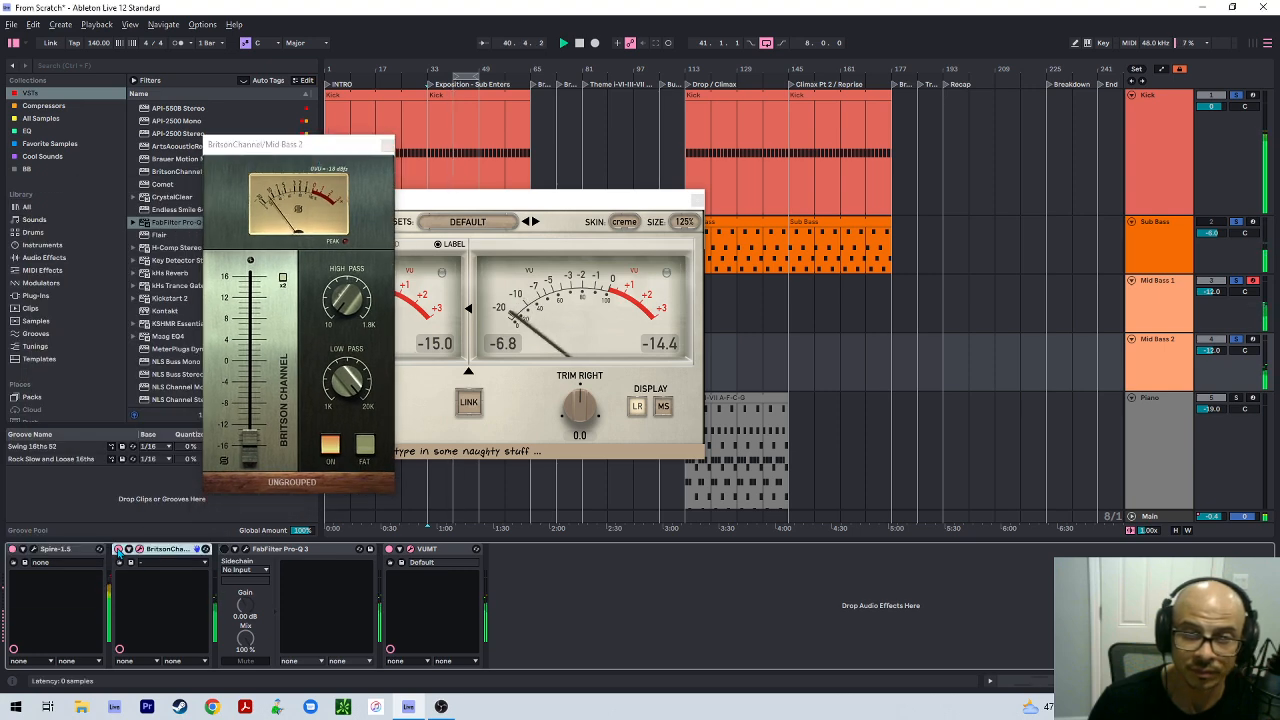
pyautogui.click(510, 298)
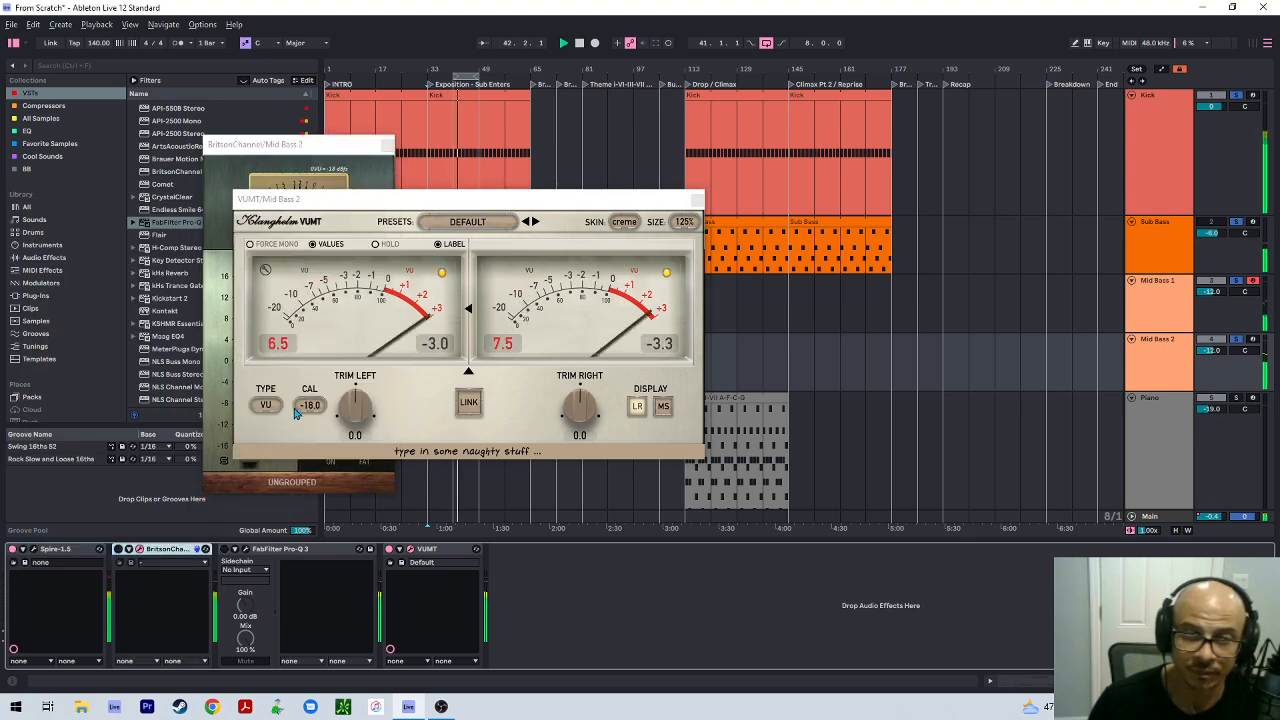
pyautogui.click(117, 550)
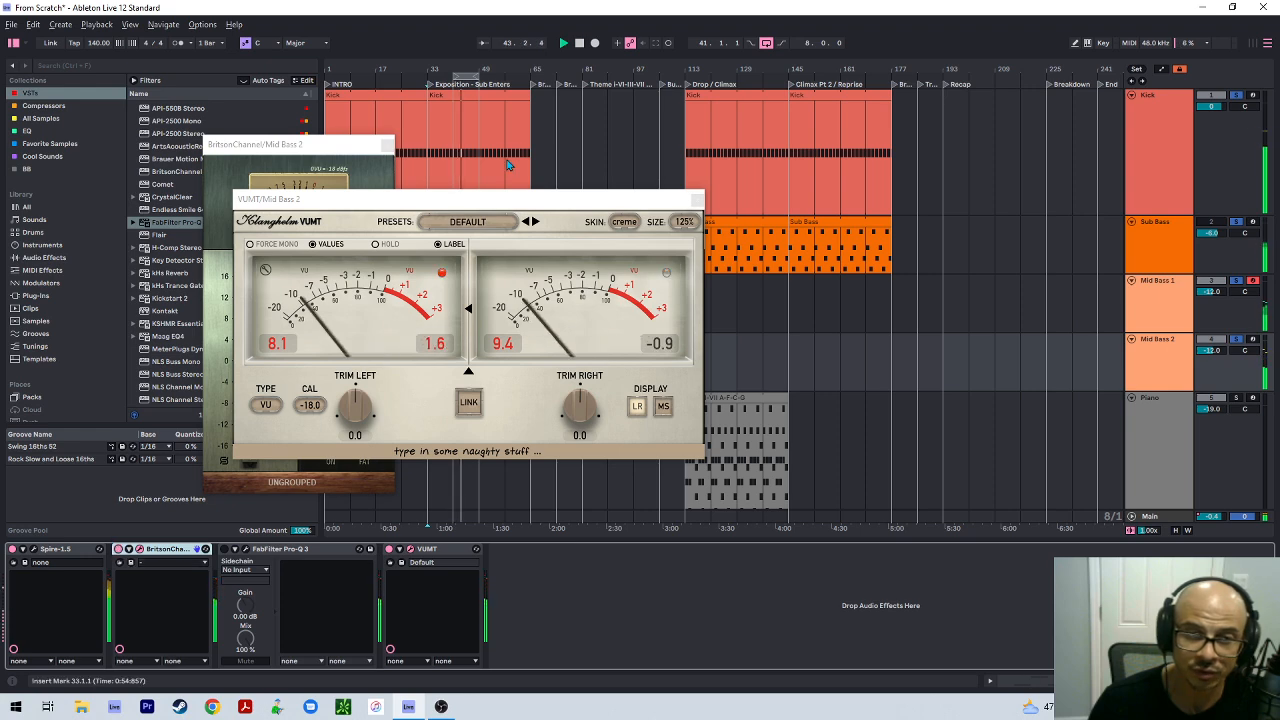
pyautogui.moveTo(380, 199); pyautogui.dragTo(579, 169)
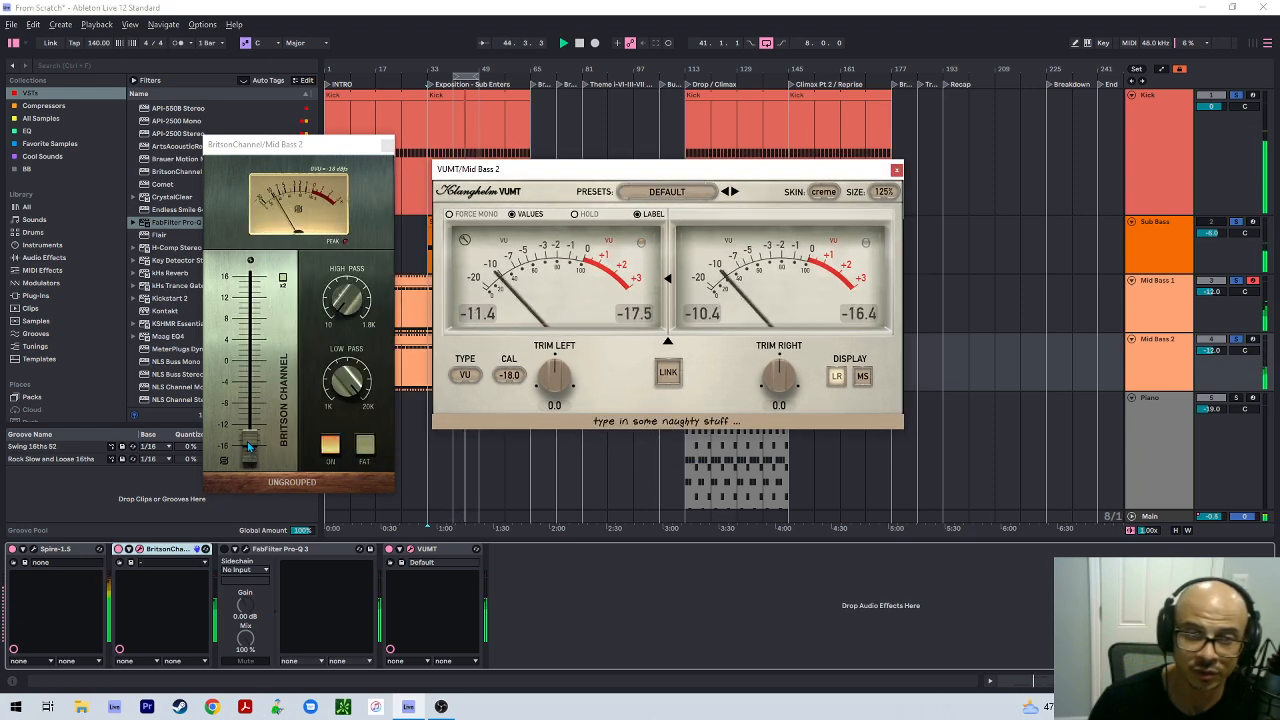
# Raise the BritsonChannel fader on Mid Bass 2, and re-enable Pro-Q 3 to check its low cut during playback
pyautogui.moveTo(263, 447); pyautogui.dragTo(260, 285)
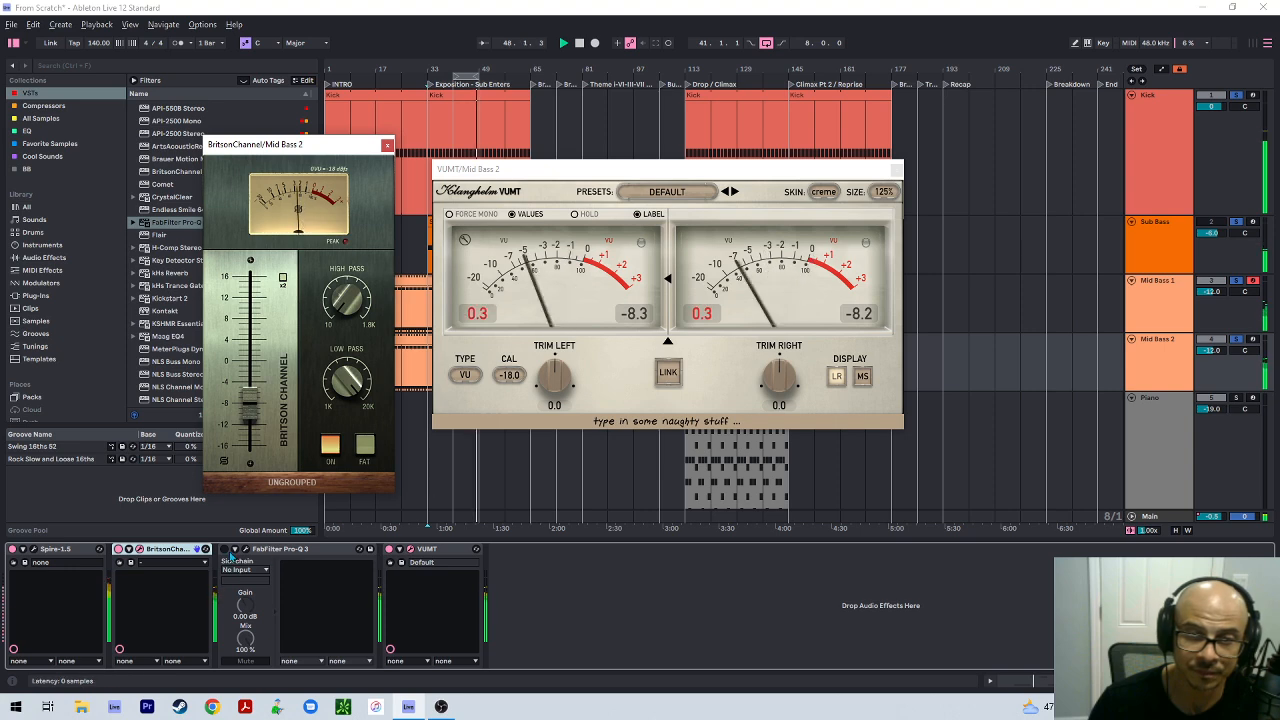
pyautogui.click(386, 146)
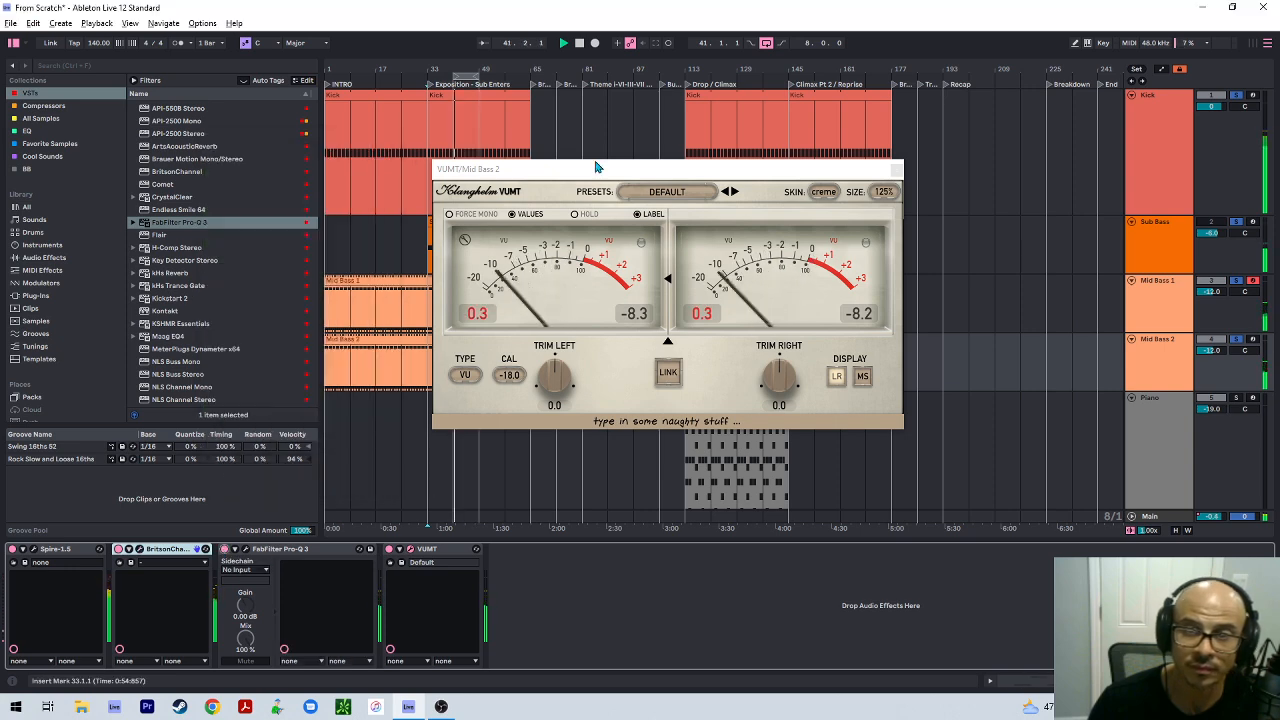
pyautogui.click(896, 171)
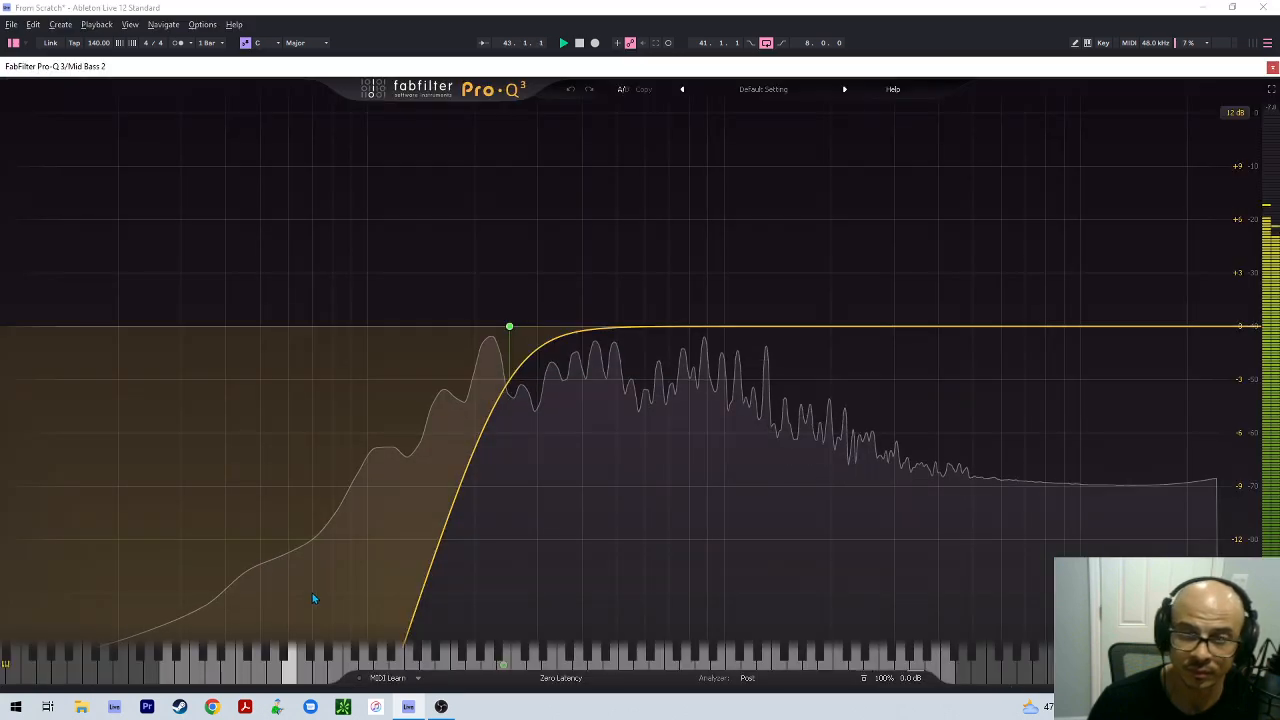
pyautogui.click(245, 549)
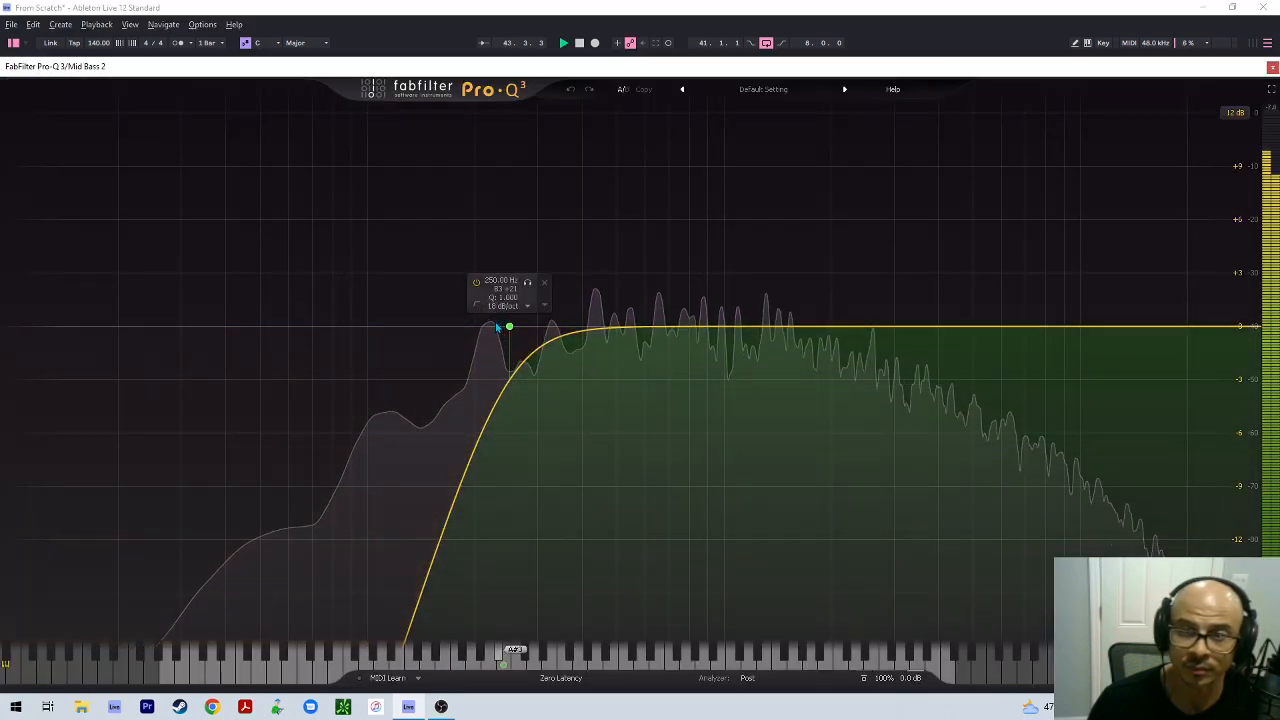
pyautogui.click(1272, 68)
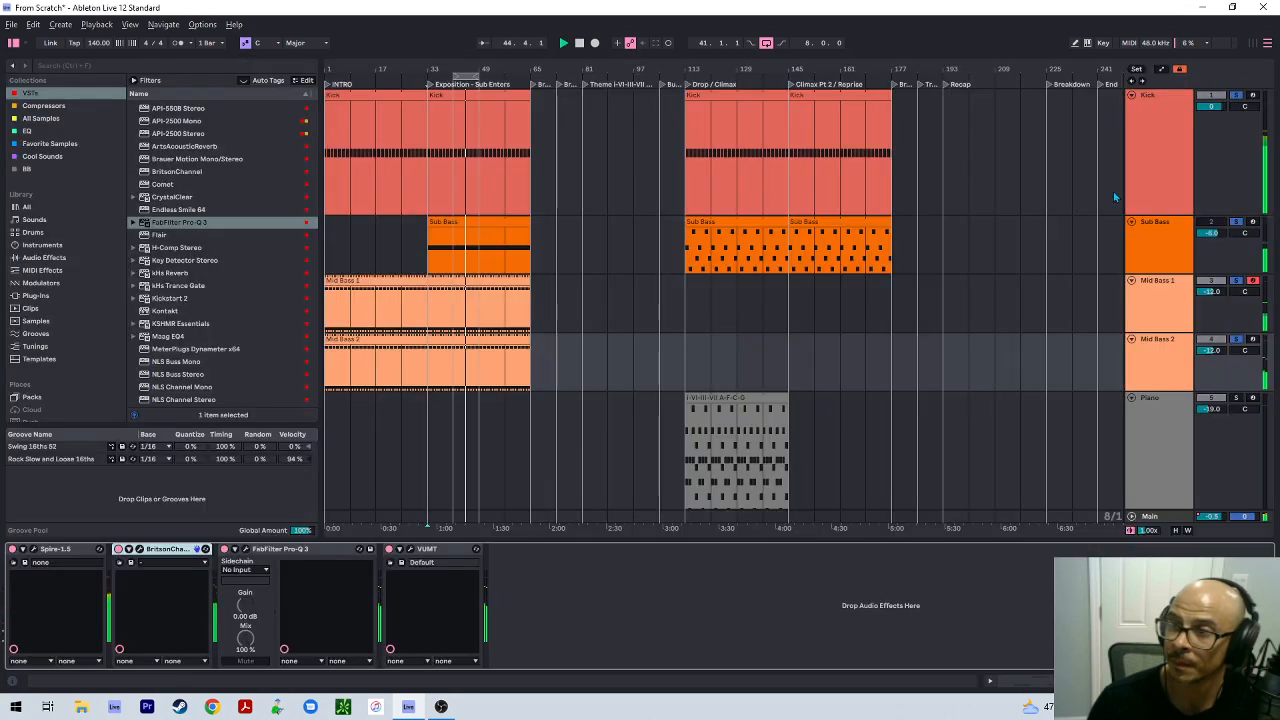
# Lower Mid Bass 2's track volume to -15.7 dB to balance it against Mid Bass 1
pyautogui.click(1180, 315)
pyautogui.click(1174, 366)
pyautogui.click(1211, 351)
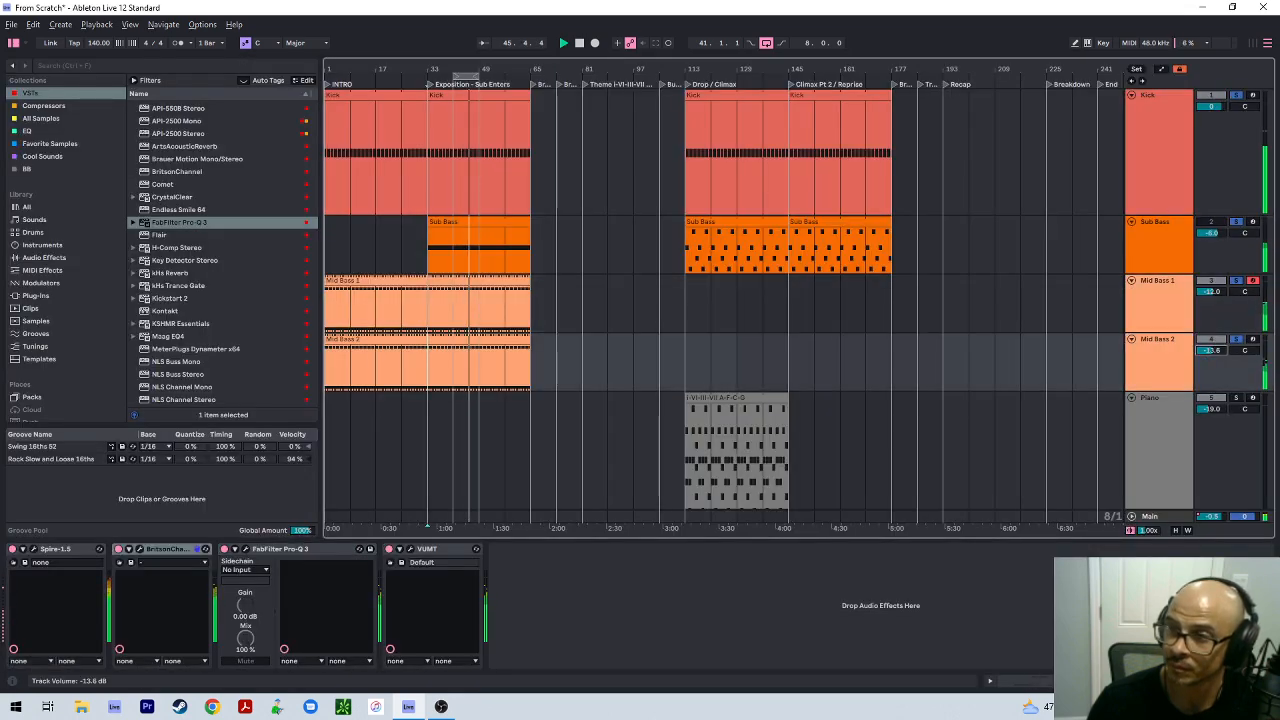
pyautogui.moveTo(1211, 351); pyautogui.dragTo(1211, 359)
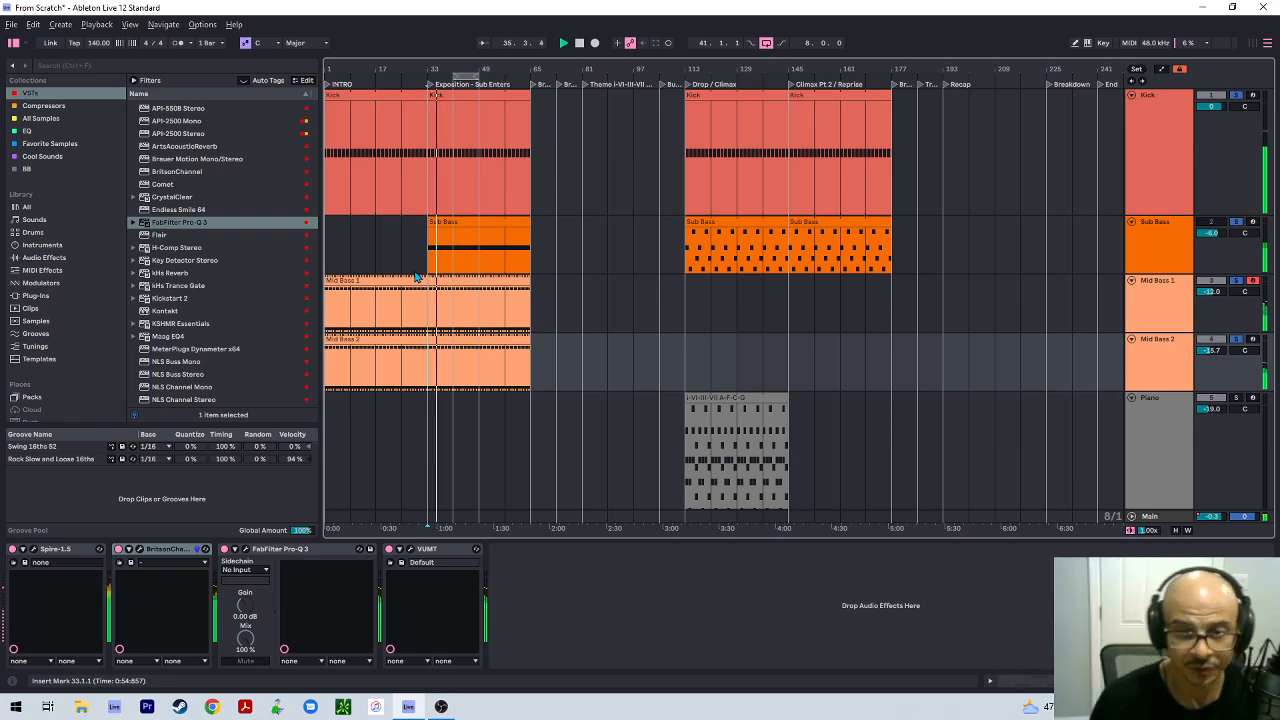
# Stop playback and duplicate the Mid Bass 2 track with its clip and plug-ins
pyautogui.scroll(-2, 860, 280)
pyautogui.click(996, 338)
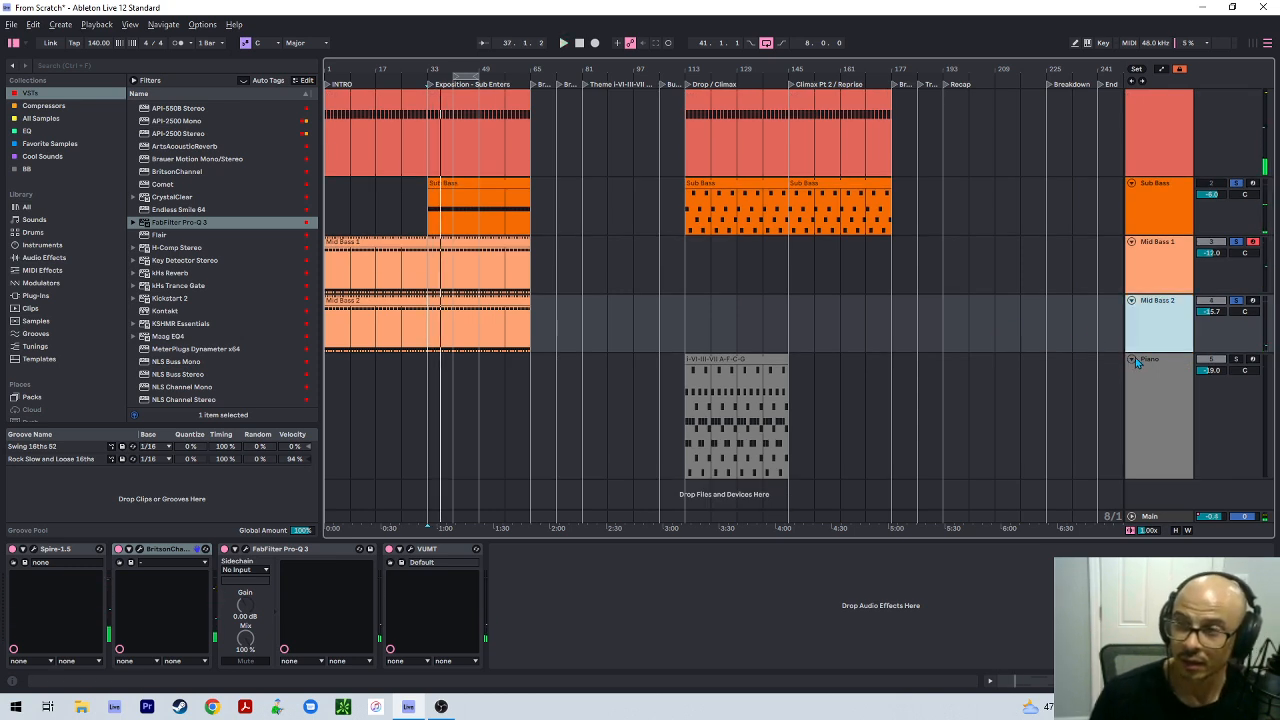
pyautogui.hotkey('ctrl', 'd')
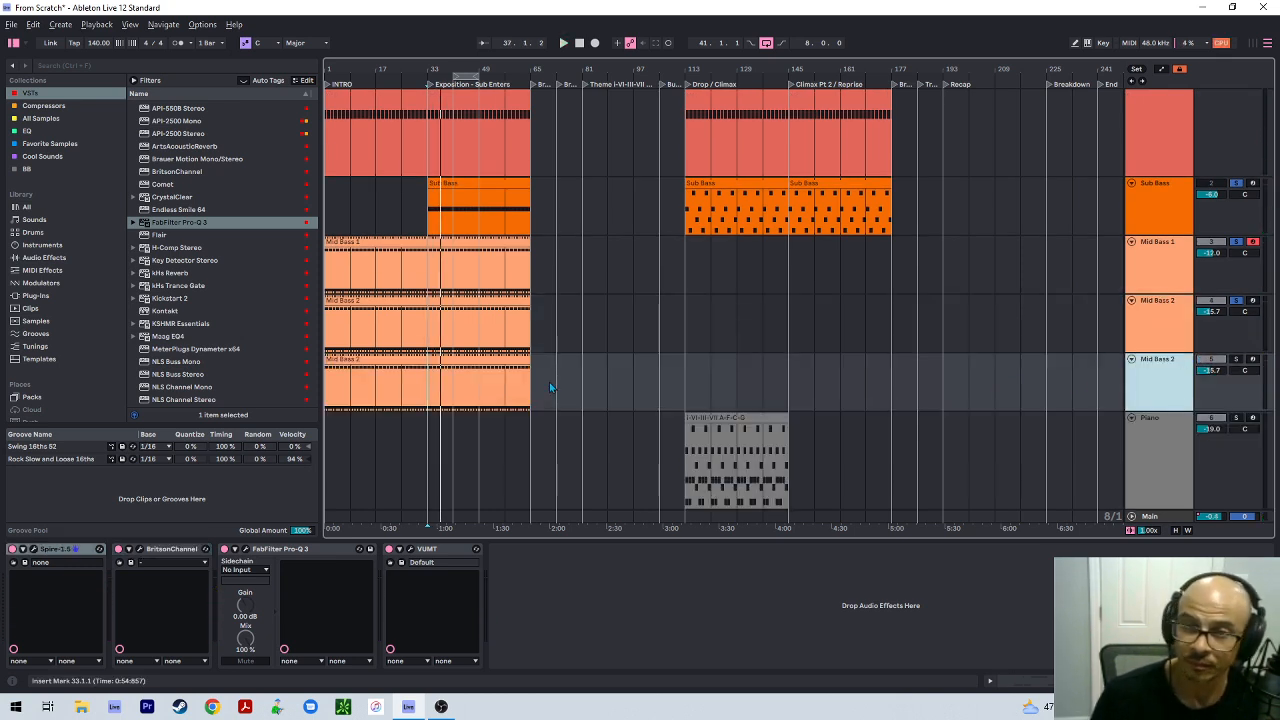
# In the duplicated track's clip, transpose the notes at 1.2.2 and 1.2.4 up an octave to A3 and delete all other notes
pyautogui.doubleClick(457, 360)
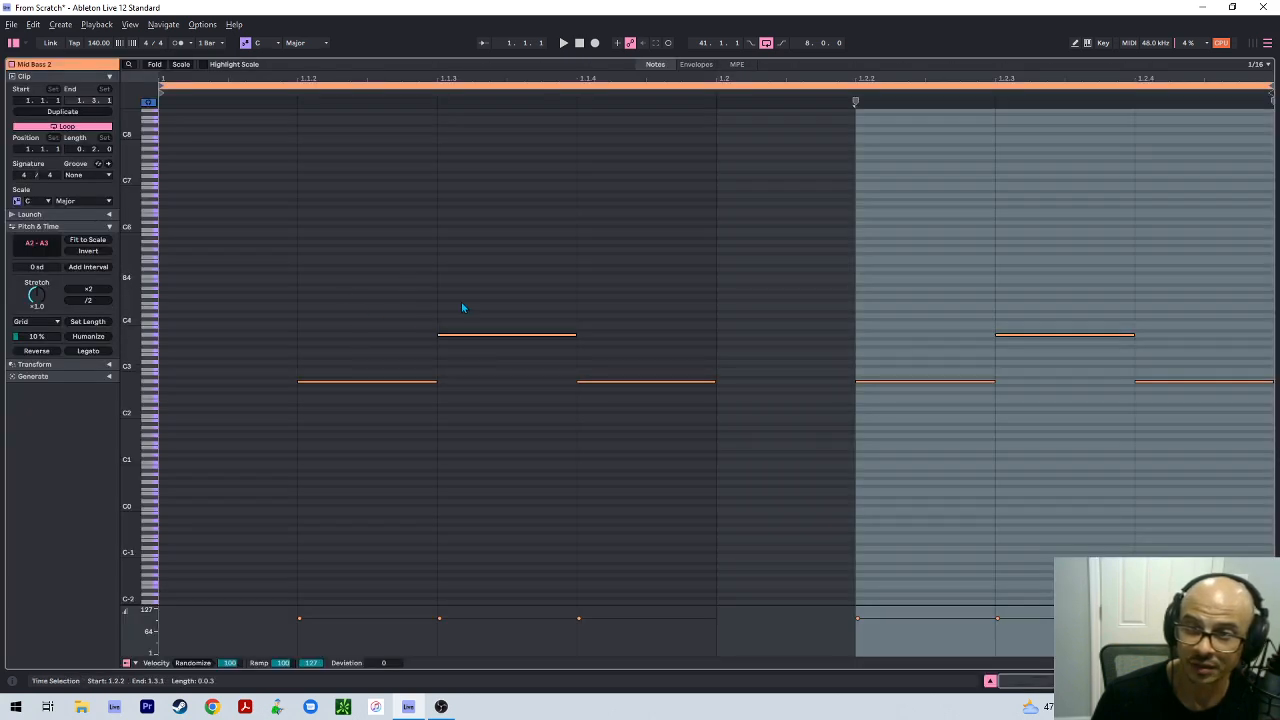
pyautogui.moveTo(906, 337); pyautogui.dragTo(922, 381)
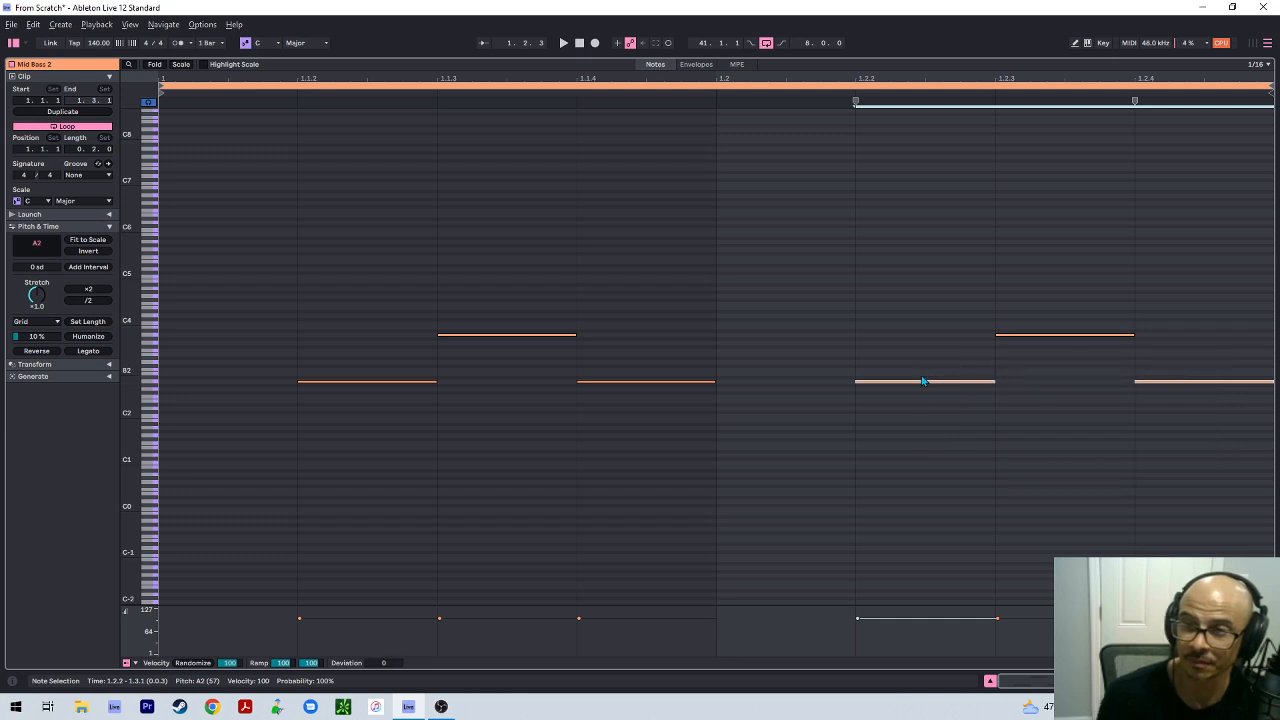
pyautogui.hotkey('shift', 'Up')
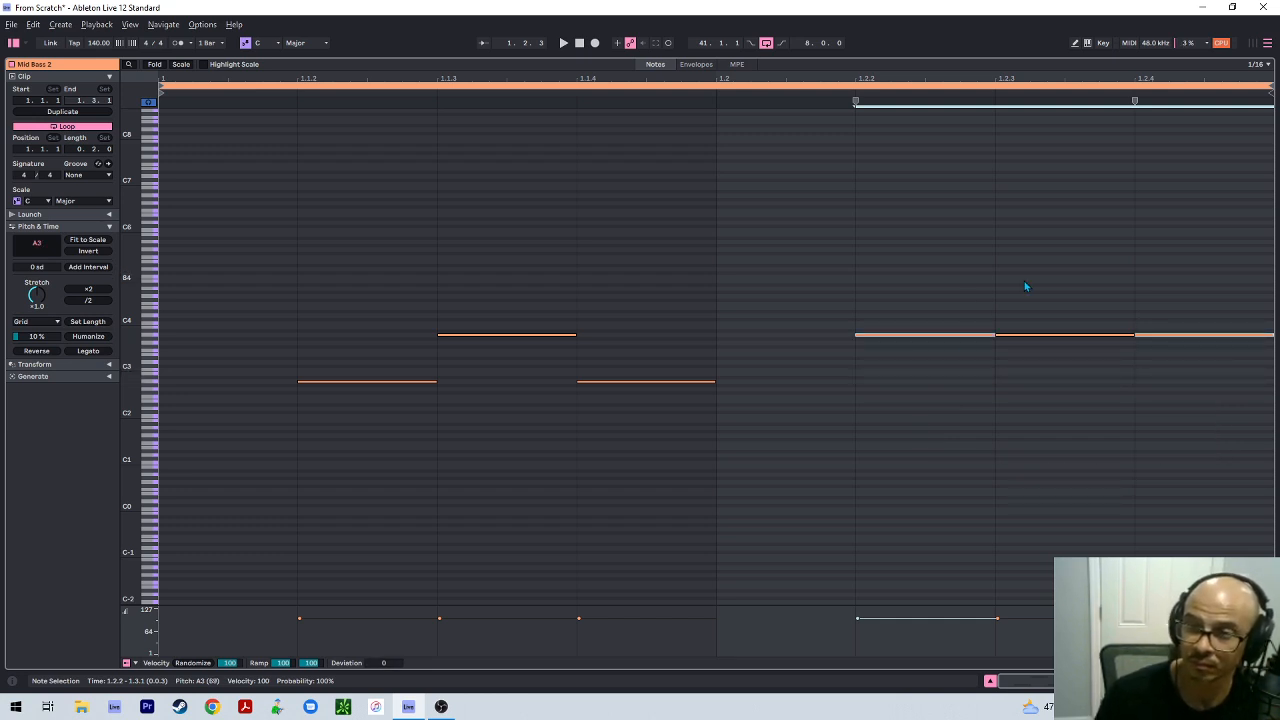
pyautogui.moveTo(1024, 281); pyautogui.dragTo(1069, 440)
pyautogui.press('Delete')
pyautogui.moveTo(711, 252); pyautogui.dragTo(331, 440)
pyautogui.press('Delete')
# Play the arrangement from the start, solo the duplicated Mid Bass 2 track and raise its volume
pyautogui.press('space')
pyautogui.press('Tab')
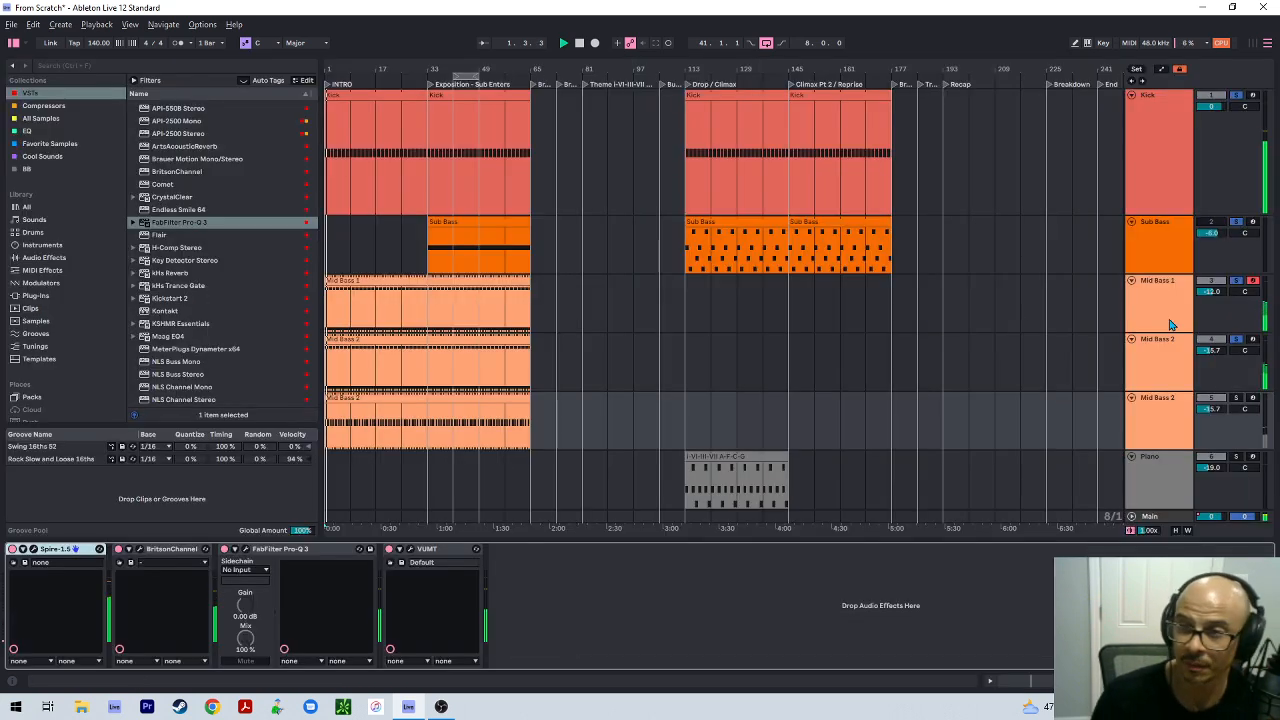
pyautogui.moveTo(1212, 350); pyautogui.dragTo(1212, 348)
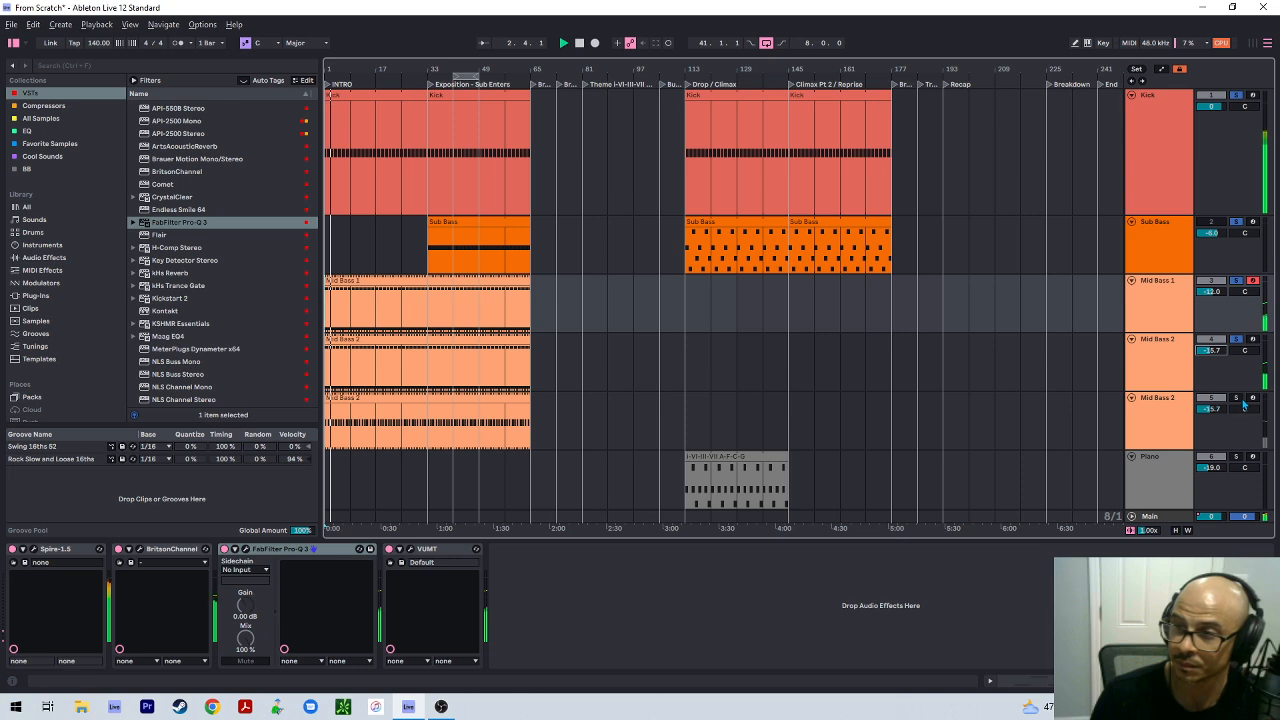
pyautogui.click(1211, 420)
pyautogui.moveTo(1212, 409); pyautogui.dragTo(1212, 408)
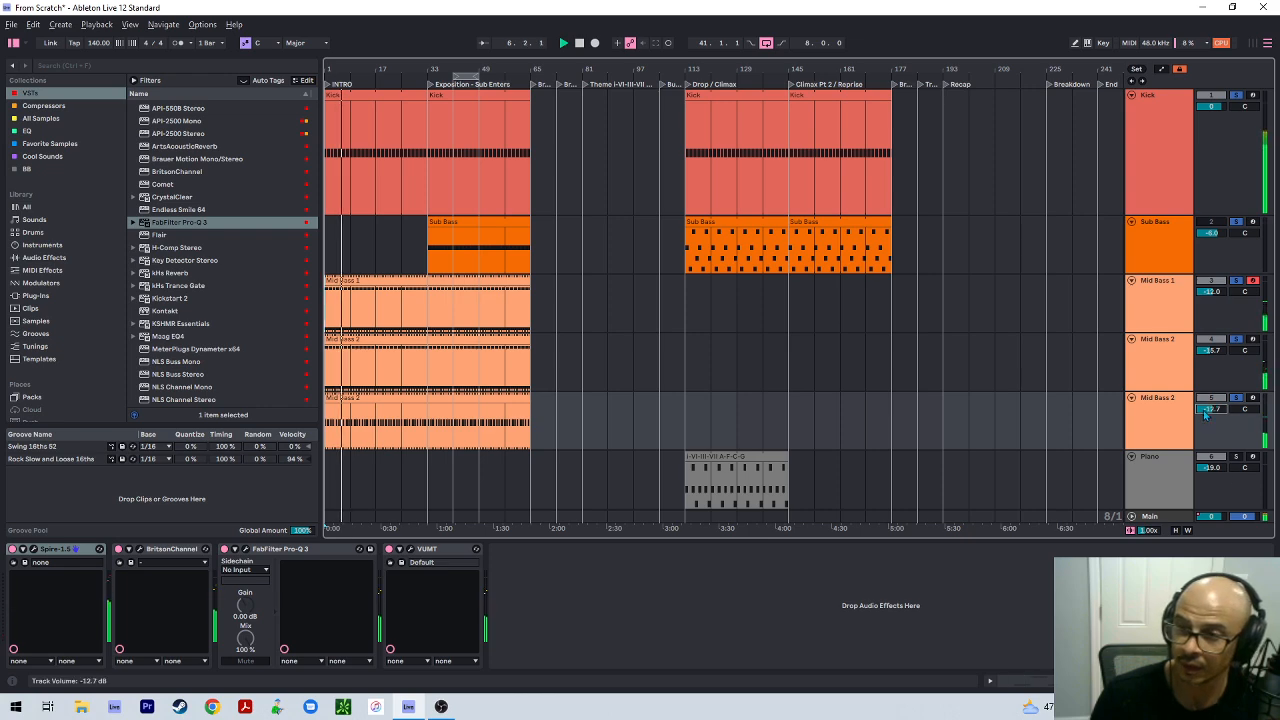
# Load the BS Rolin preset from the A State Of Spire Vol 1 bank in the duplicated track's Spire
pyautogui.click(33, 550)
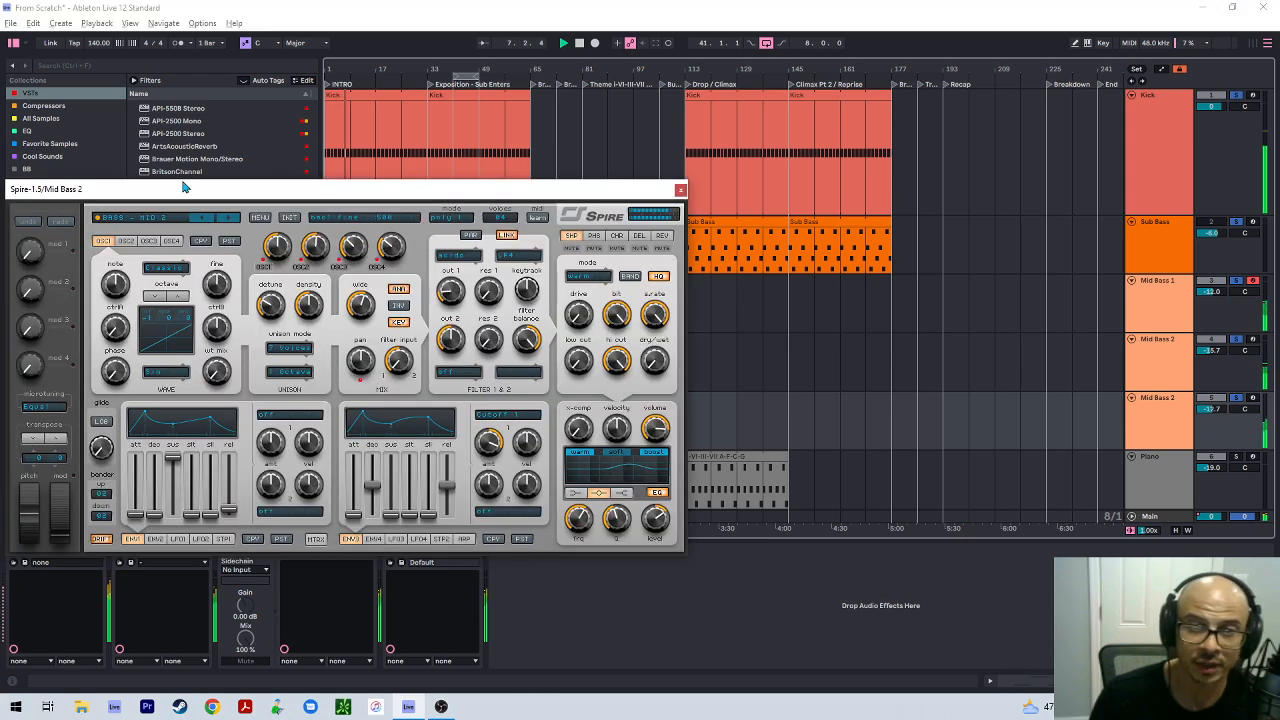
pyautogui.click(160, 222)
pyautogui.scroll(-2, 175, 458)
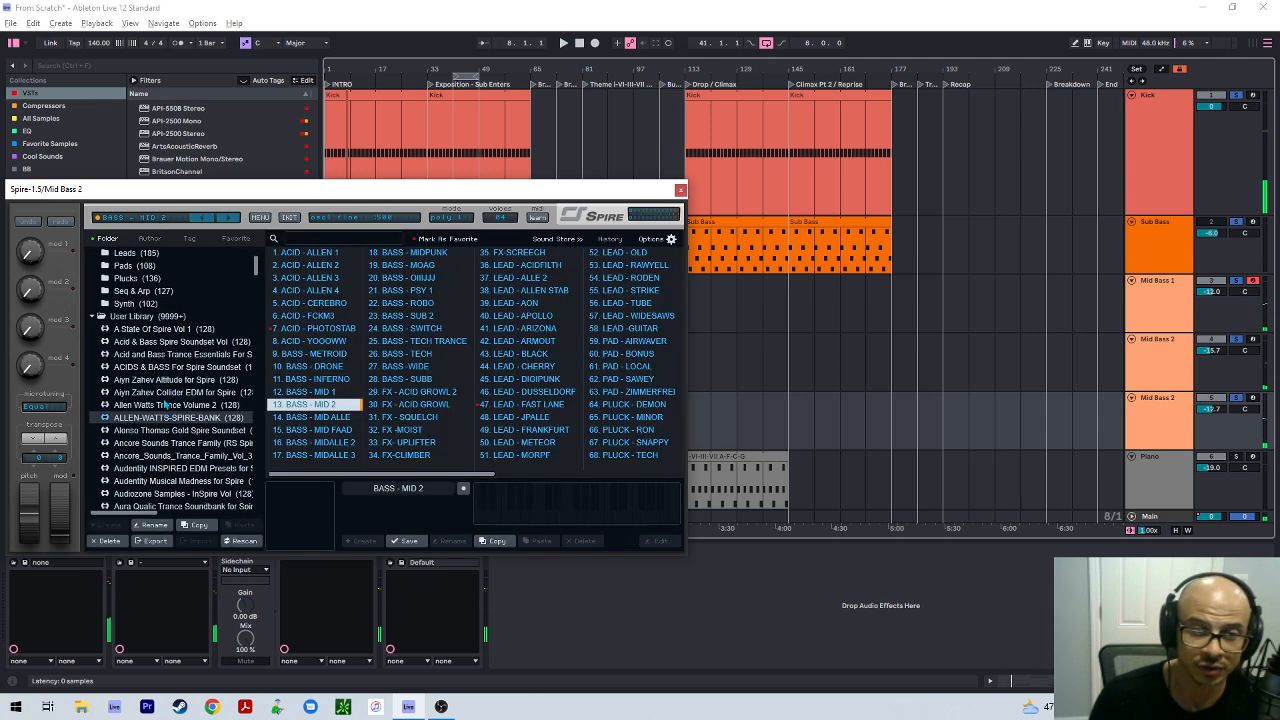
pyautogui.click(158, 329)
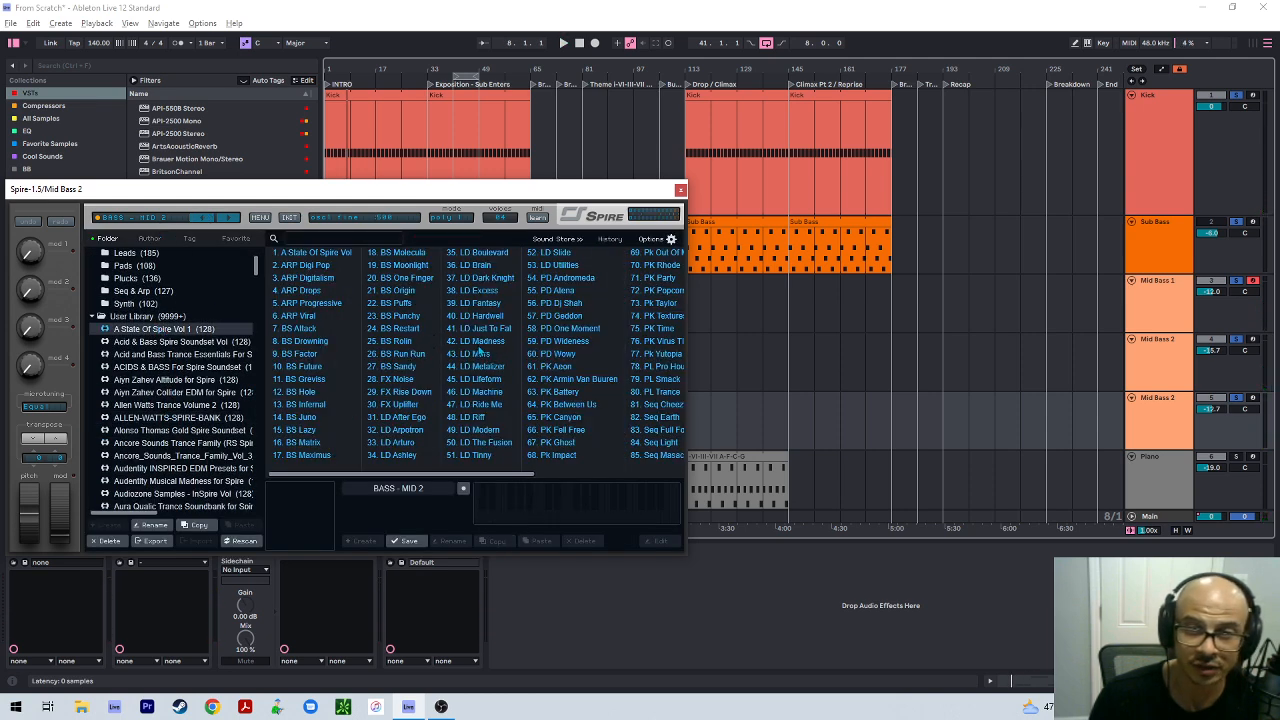
pyautogui.hscroll(2, 613, 379)
pyautogui.click(376, 348)
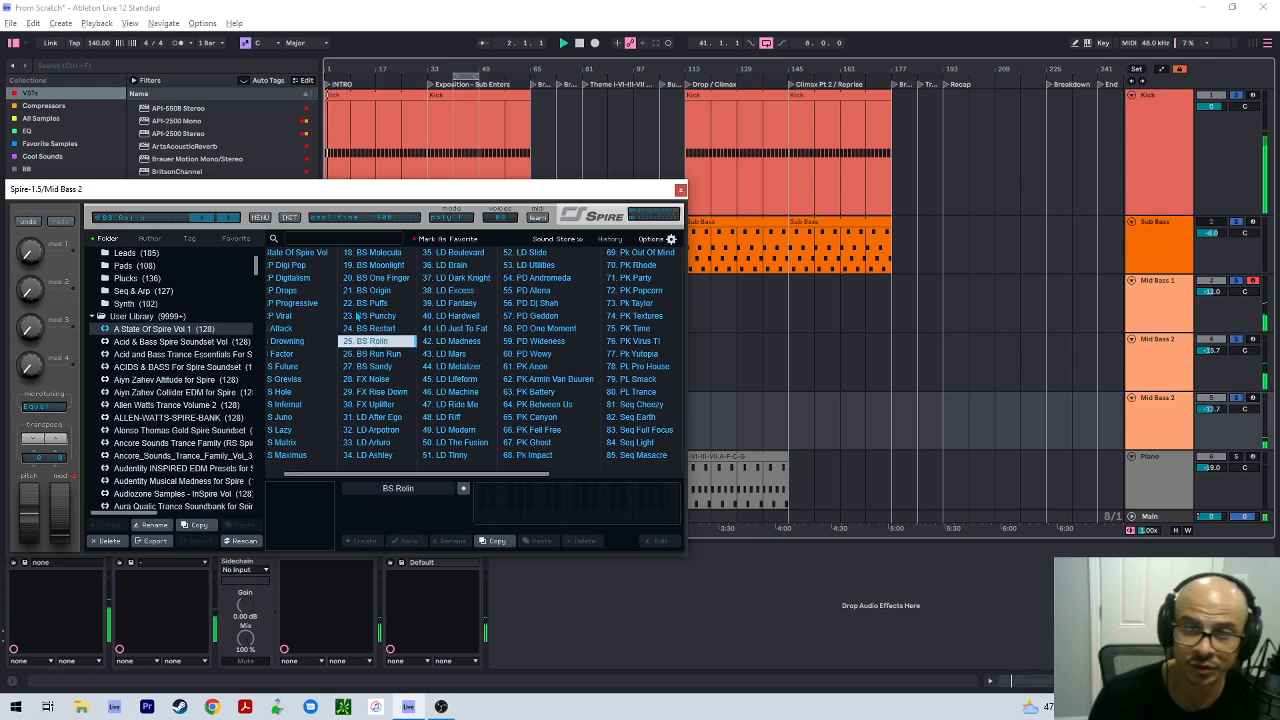
# Audition BS Punchy, BS Restart and BS Sandy, settle on BS Punchy, and set the duplicated track's volume to -17.3 dB
pyautogui.click(358, 316)
pyautogui.moveTo(1212, 410); pyautogui.dragTo(1212, 428)
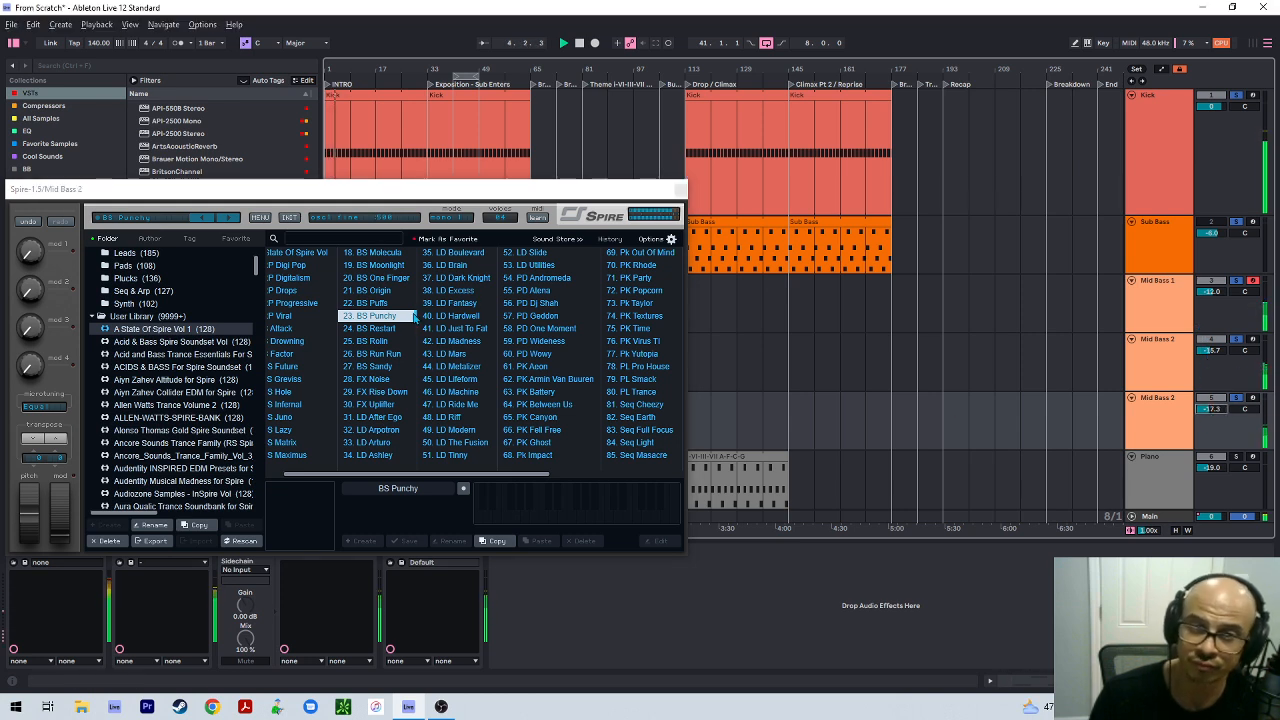
pyautogui.click(388, 331)
pyautogui.press('space')
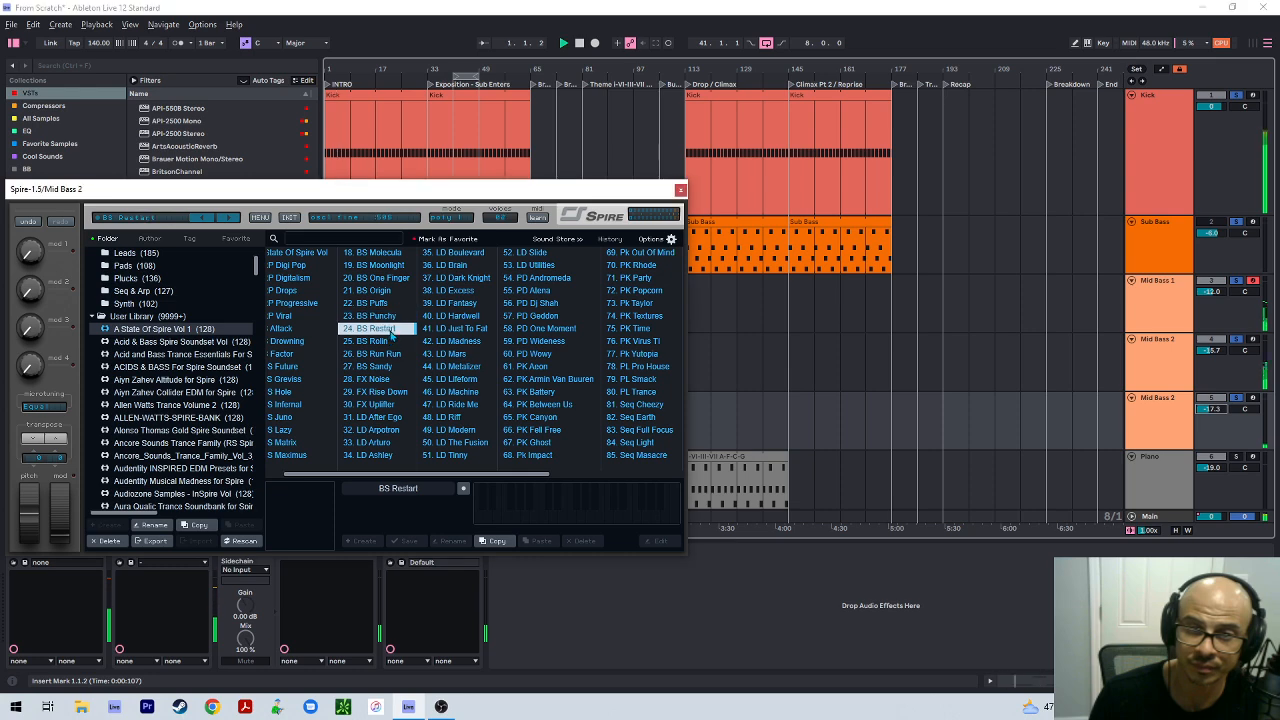
pyautogui.click(392, 367)
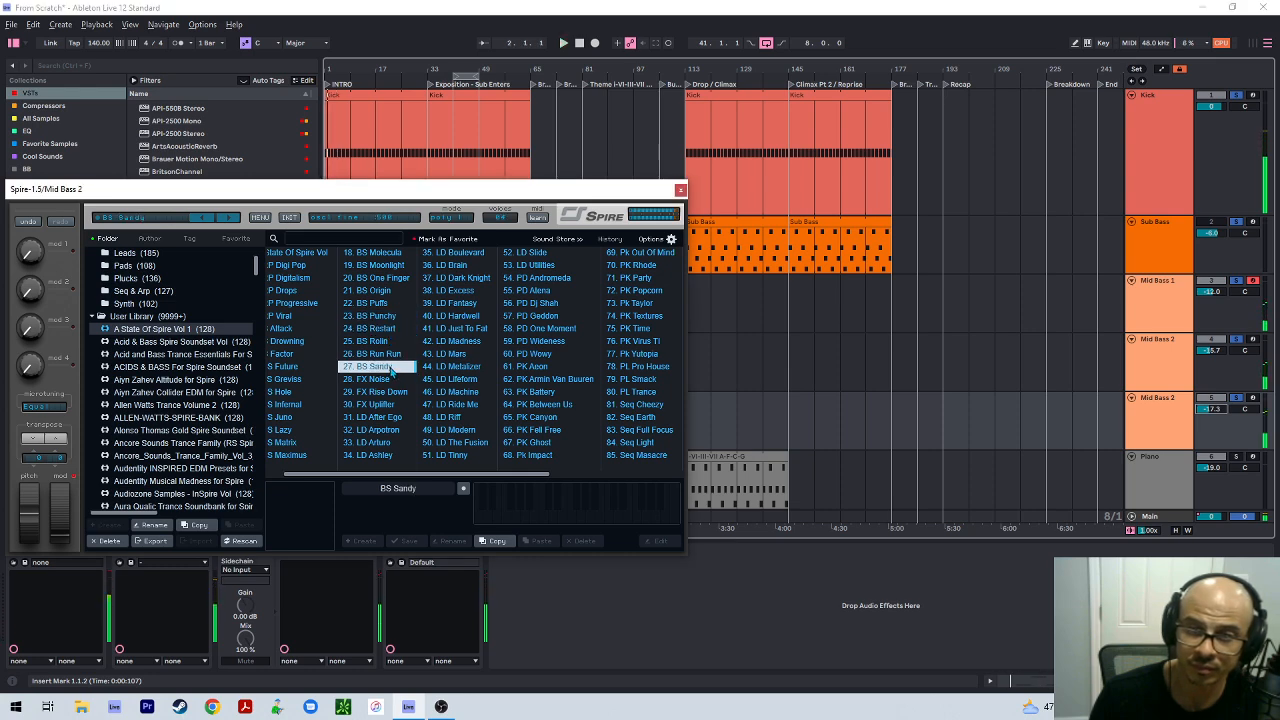
pyautogui.click(383, 319)
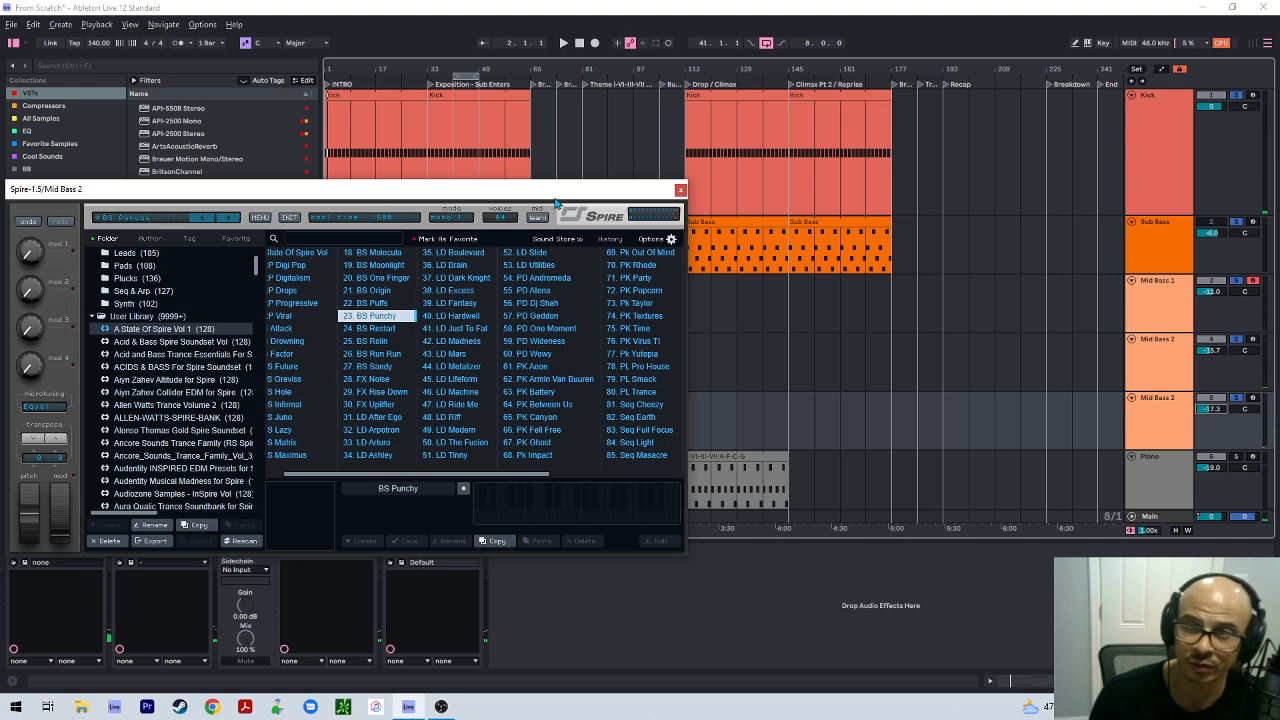
# Close Spire, transpose all notes in the duplicated track's clip down an octave to A2, and play the result
pyautogui.click(680, 190)
pyautogui.doubleClick(377, 395)
pyautogui.hotkey('ctrl', 'a')
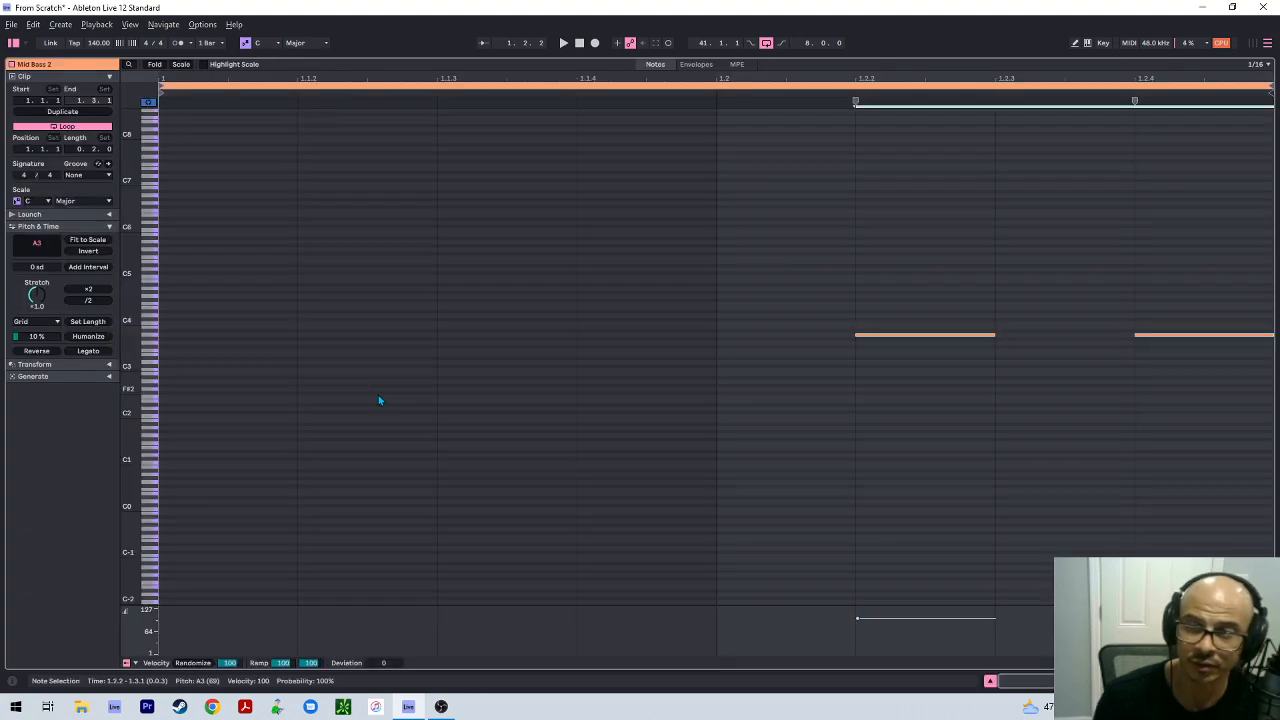
pyautogui.hotkey('shift', 'Down')
pyautogui.press('space')
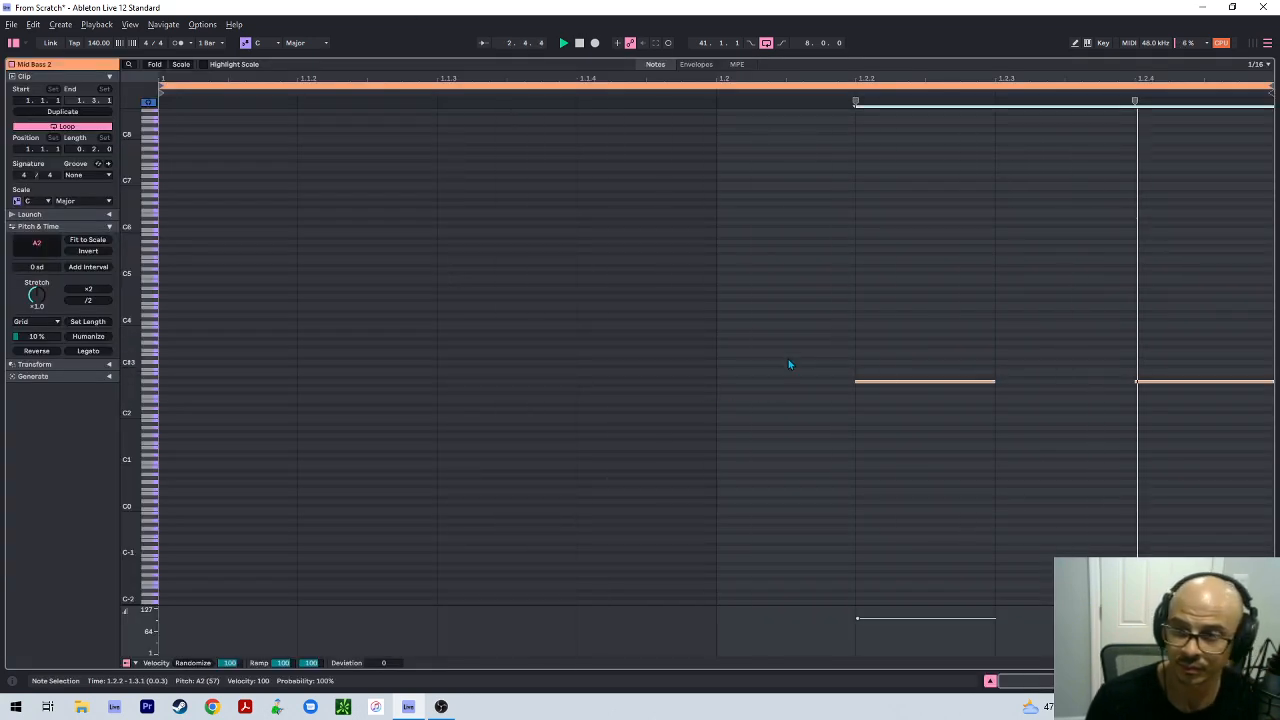
# Double the clip's loop to one bar, delete the two notes in beat 2, and audition the pattern
pyautogui.moveTo(814, 349); pyautogui.dragTo(945, 443)
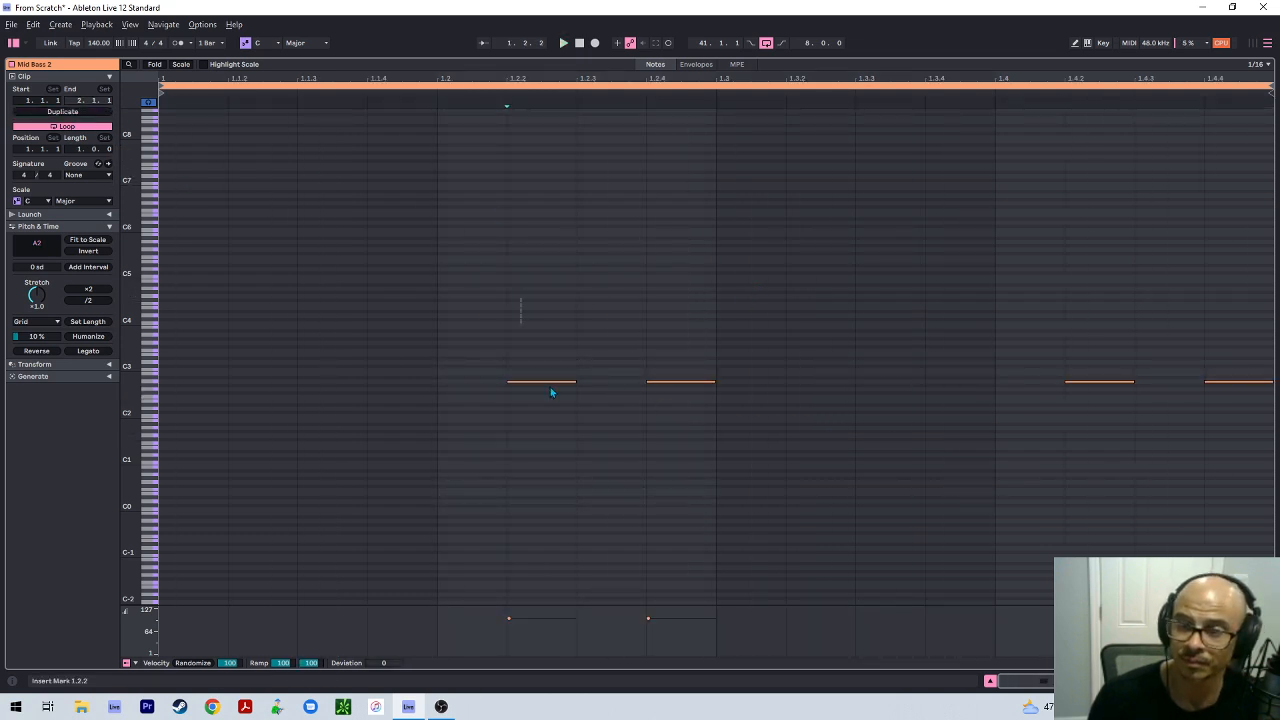
pyautogui.moveTo(508, 298); pyautogui.dragTo(733, 487)
pyautogui.press('Delete')
pyautogui.press('space')
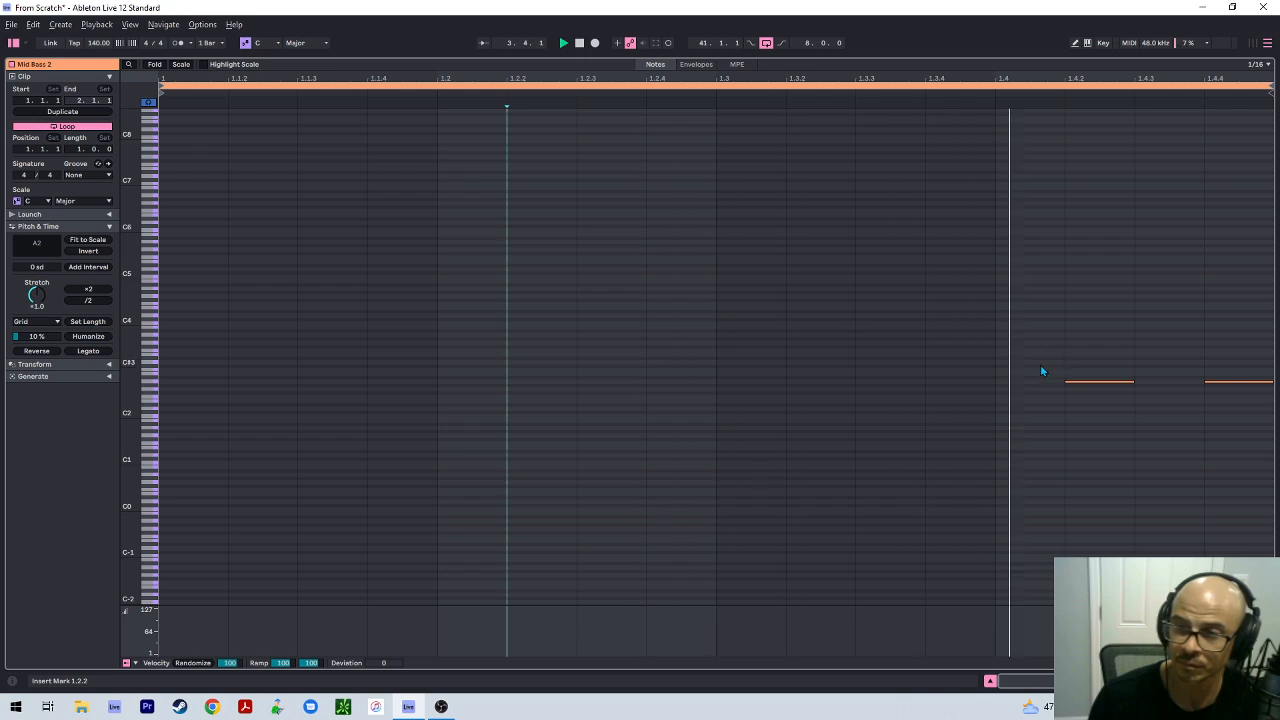
# Add a sixteenth note on A2 at 1.4.1, just before the remaining notes in beat 4
pyautogui.hotkey('ctrl', 'a')
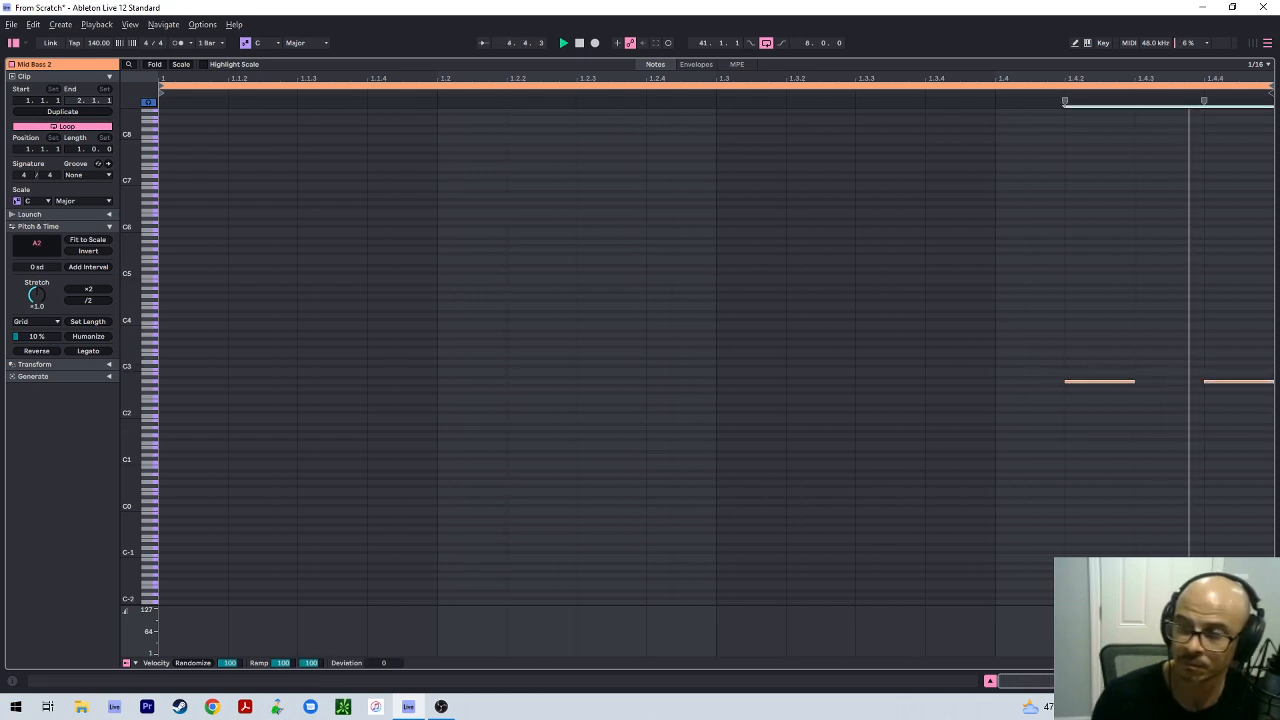
pyautogui.doubleClick(968, 379)
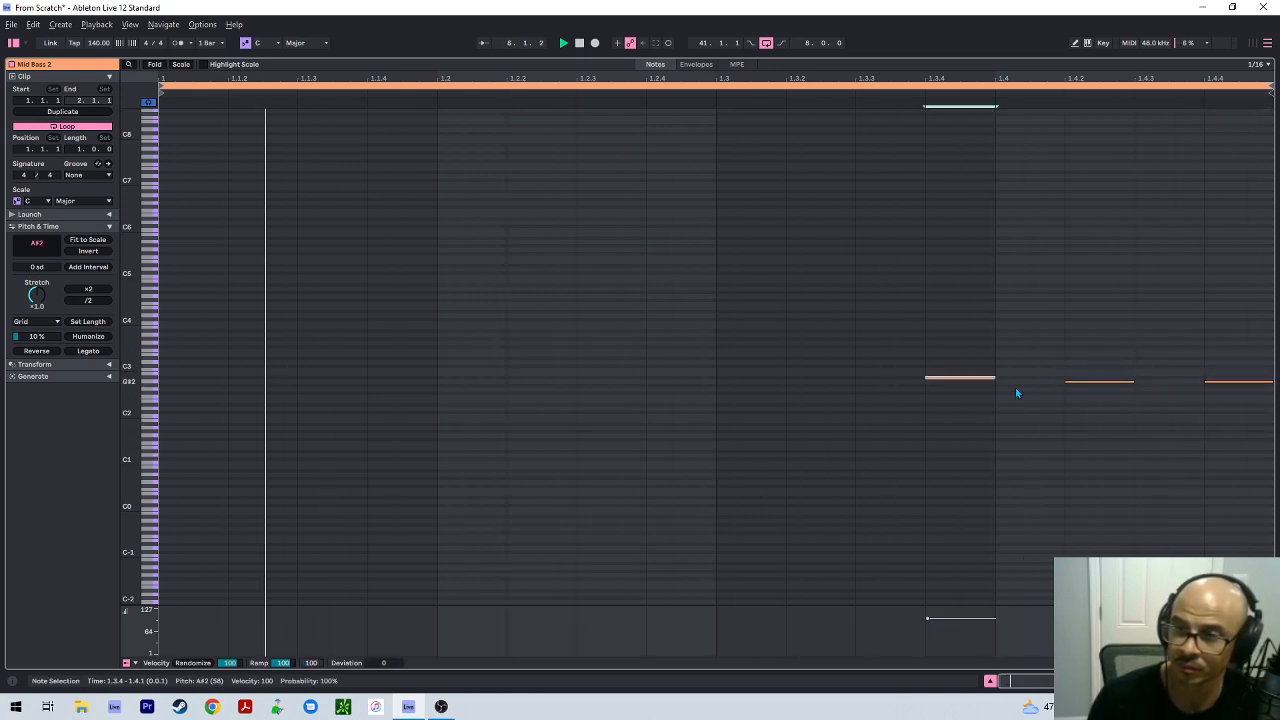
pyautogui.press('Down')
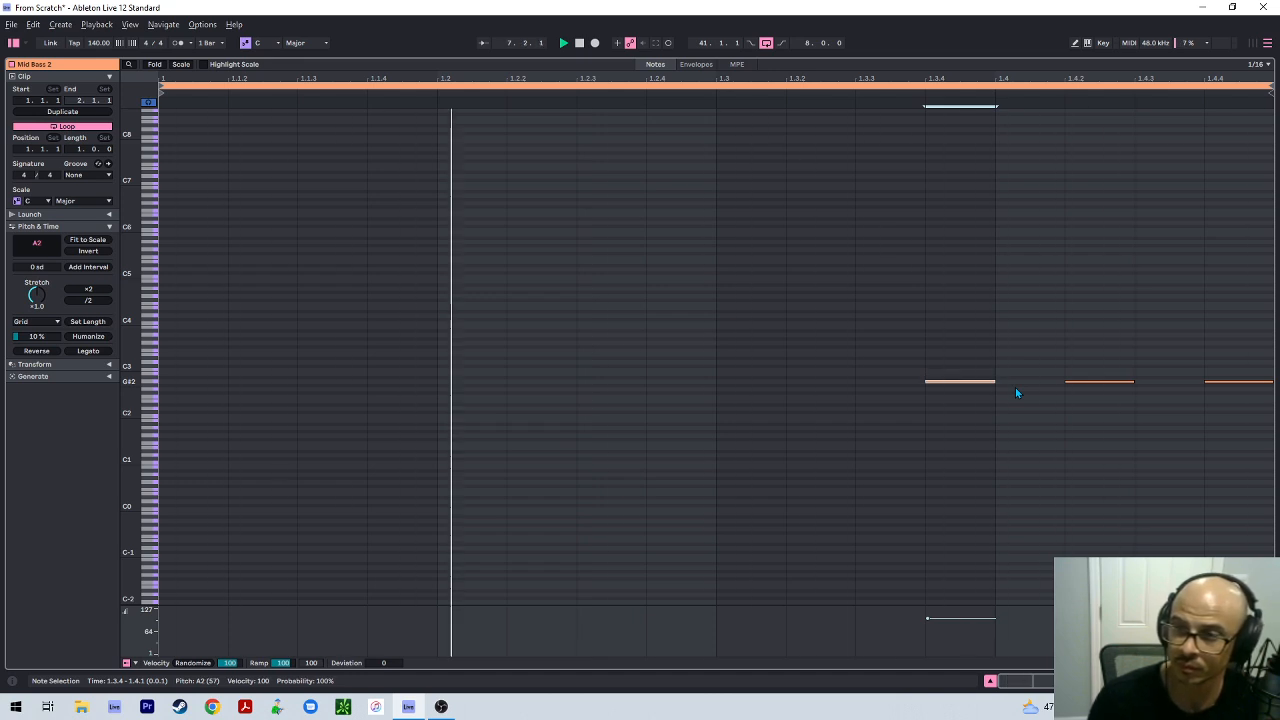
pyautogui.press('Right')
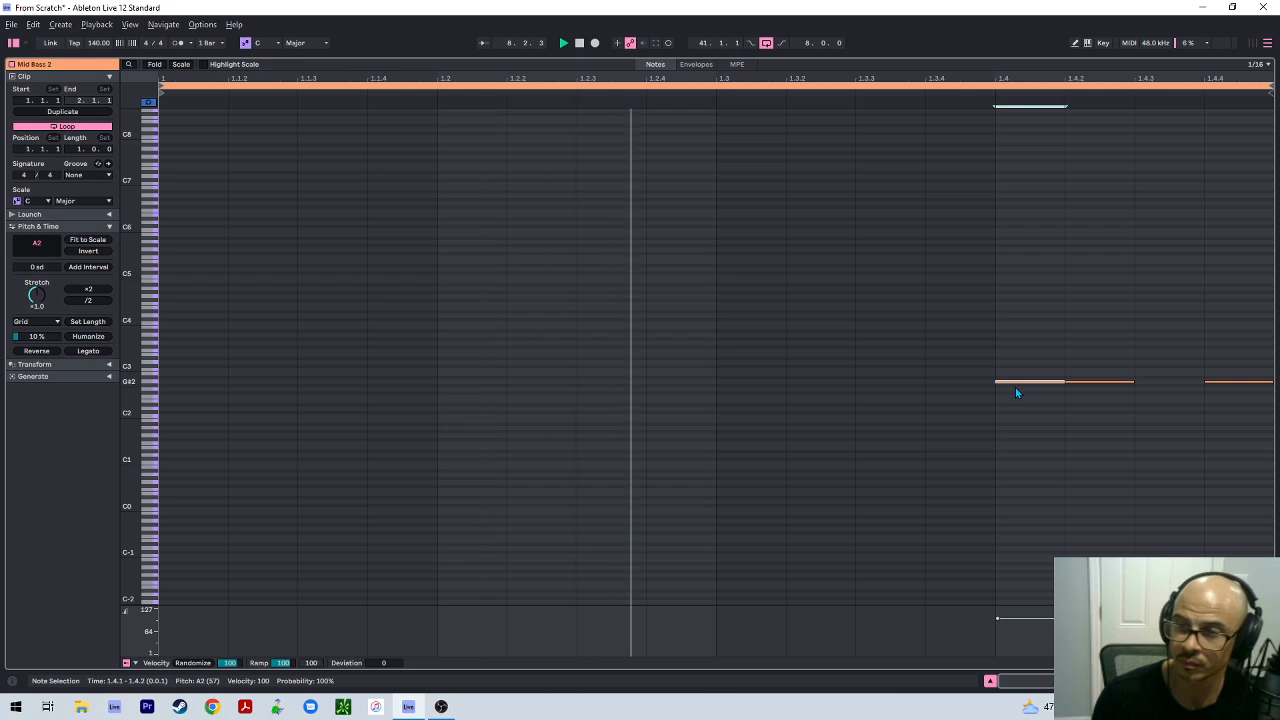
# Lower the duplicated track's volume to -17.7 dB and replace its clip's notes with the original Mid Bass 2 pattern
pyautogui.hotkey('shift', 'Tab')
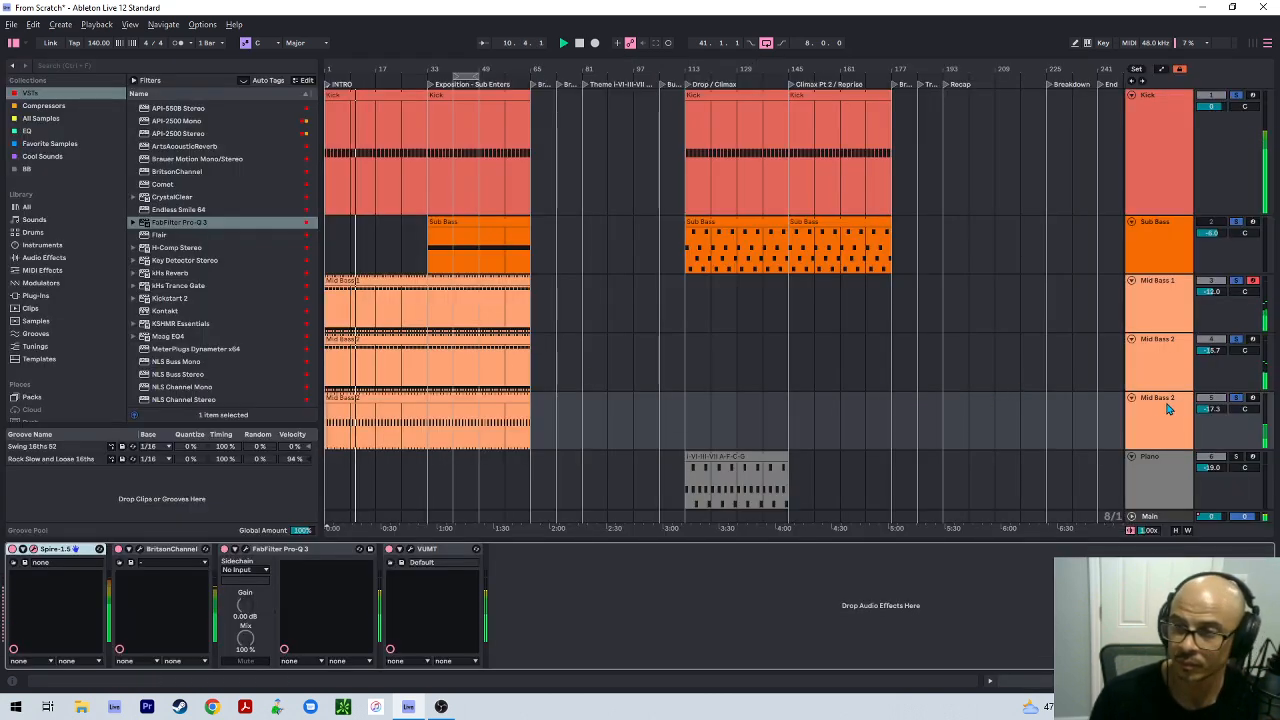
pyautogui.press('space')
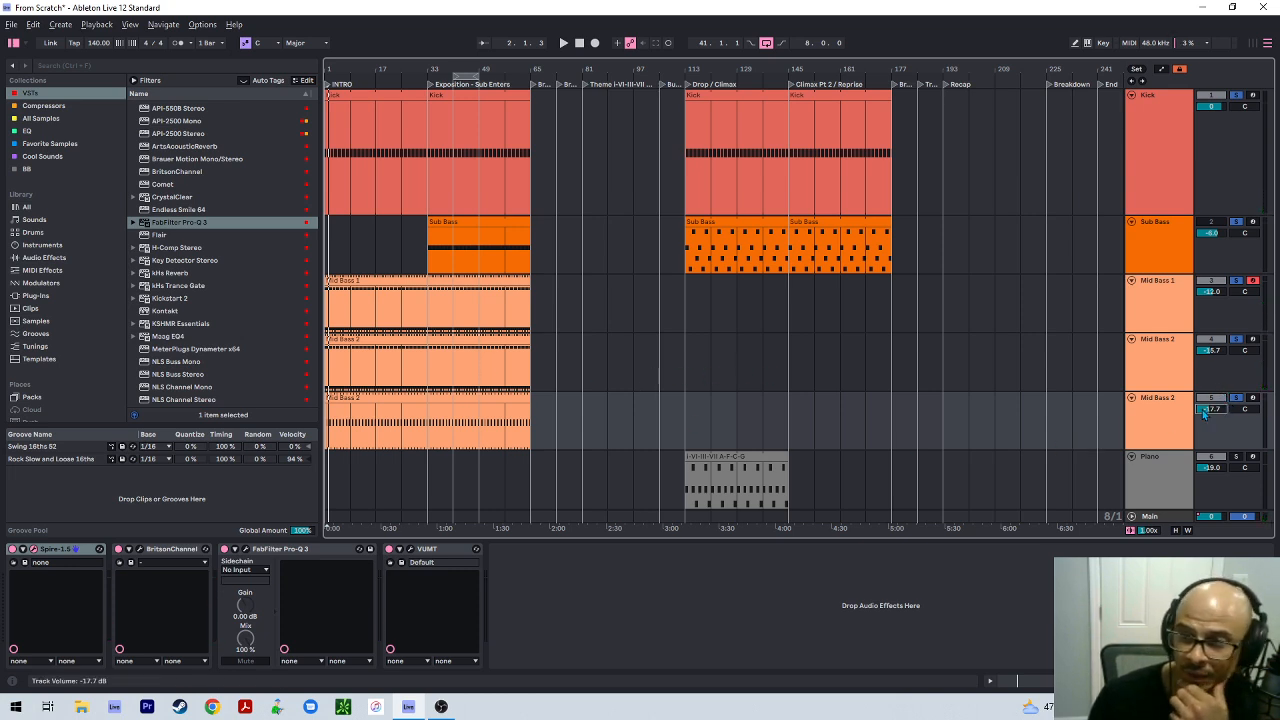
pyautogui.click(425, 415)
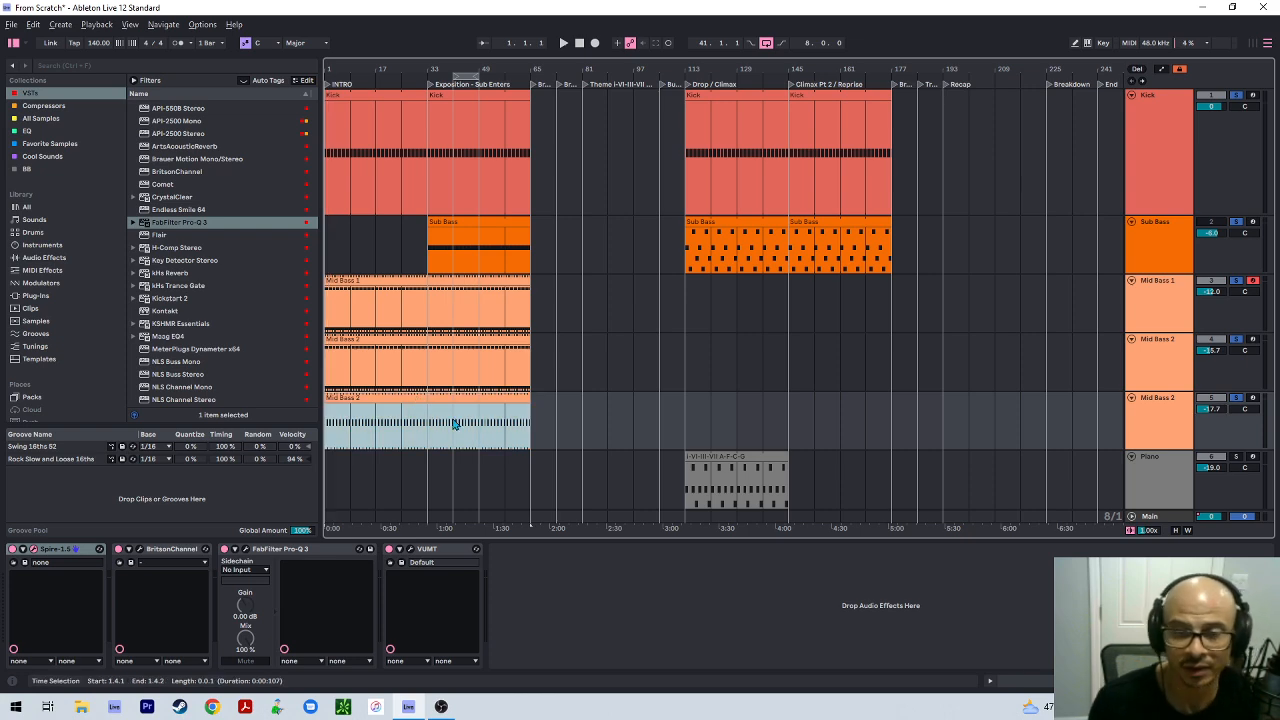
pyautogui.moveTo(453, 425); pyautogui.dragTo(386, 414)
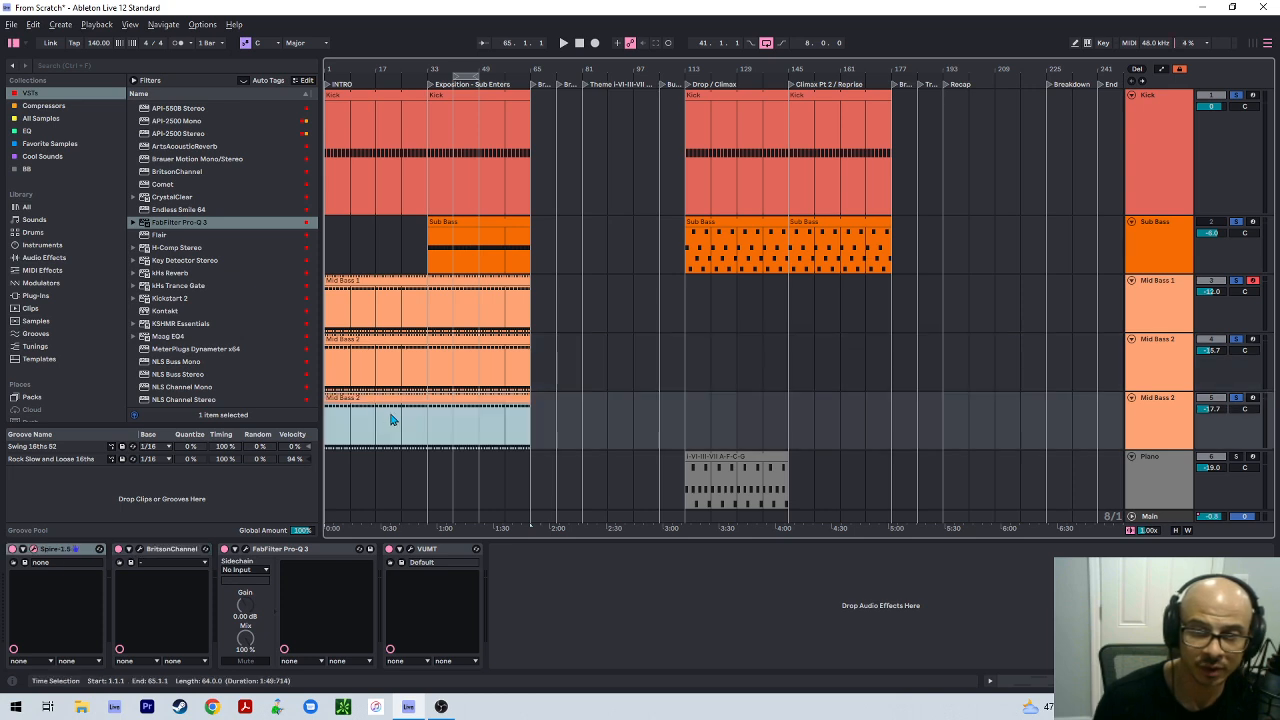
# Rename the duplicated track's clip as Mid Bass 3
pyautogui.press('Up')
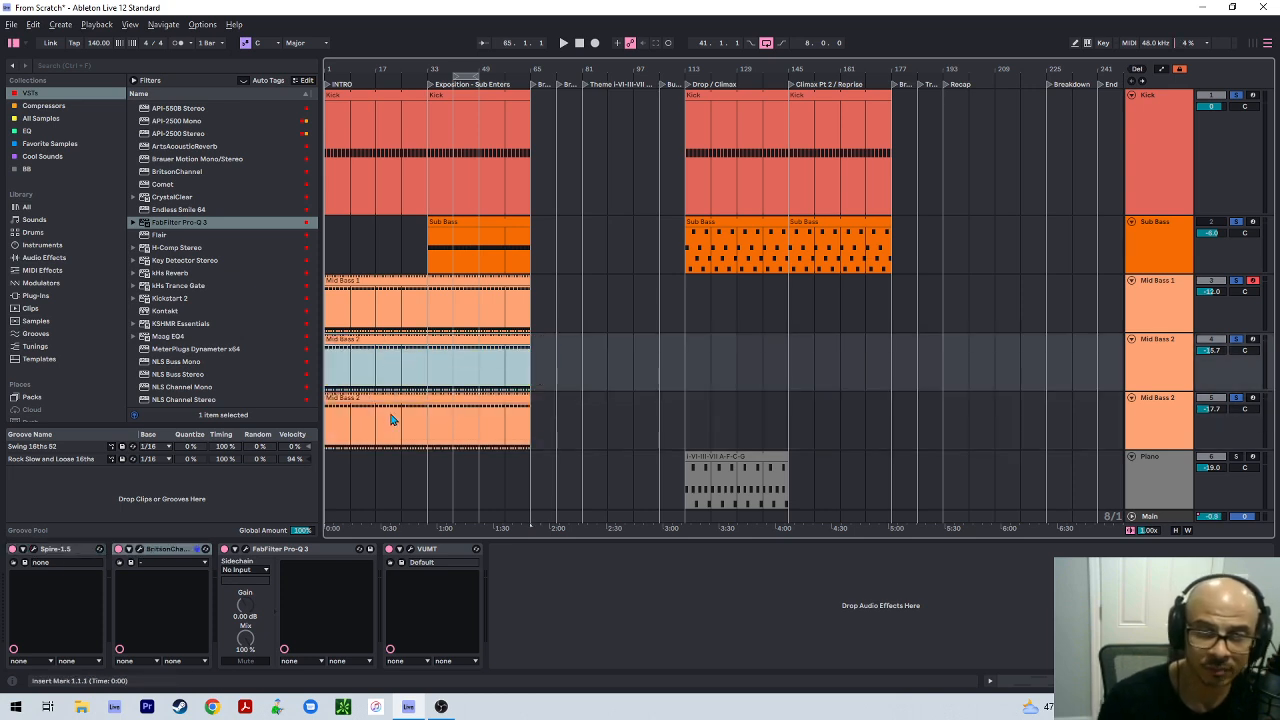
pyautogui.click(400, 423)
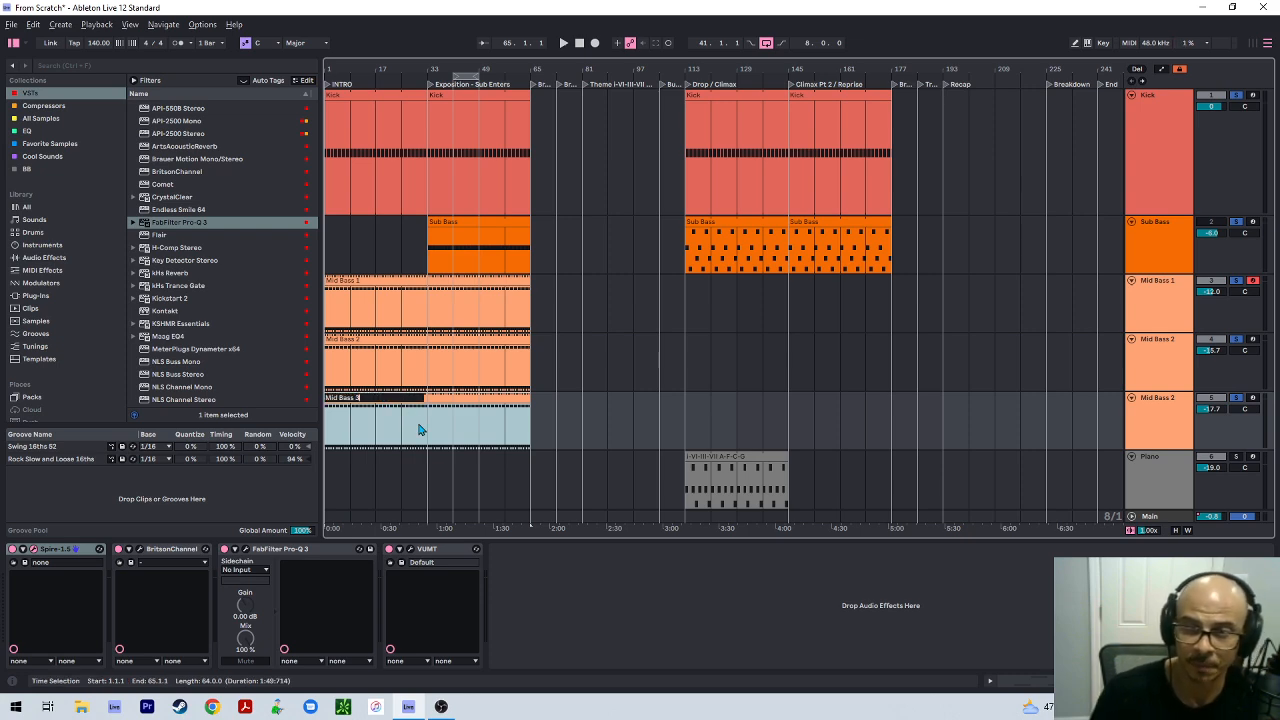
pyautogui.click(410, 431)
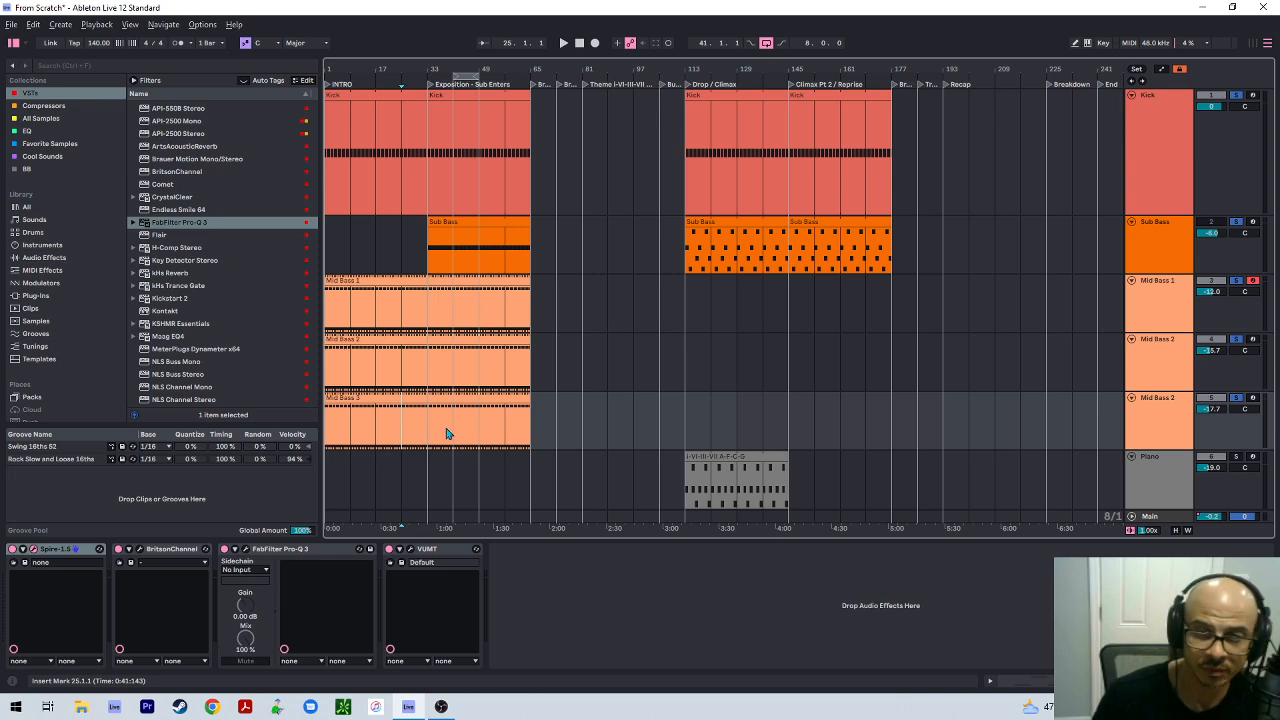
# Take Mid Bass 1 and Mid Bass 2 out of solo and play the third mid bass layer with the kick from bar 25
pyautogui.click(1233, 331)
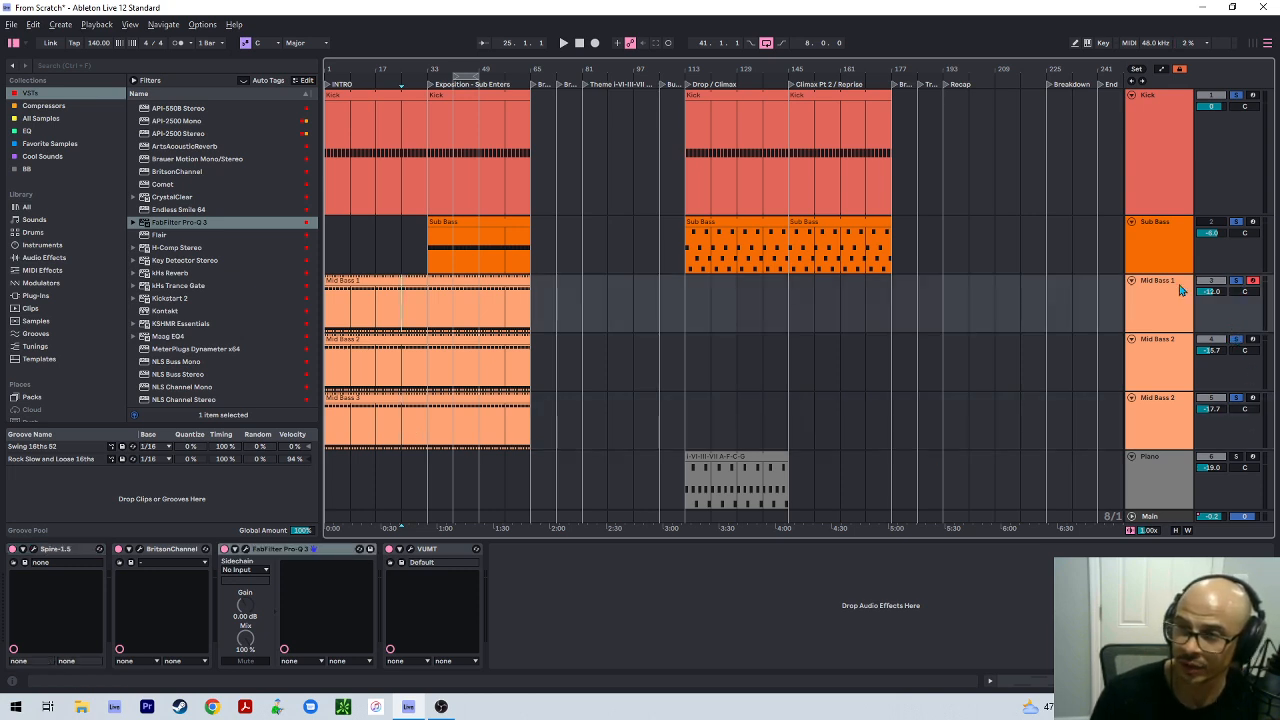
pyautogui.click(1181, 289)
pyautogui.click(1237, 341)
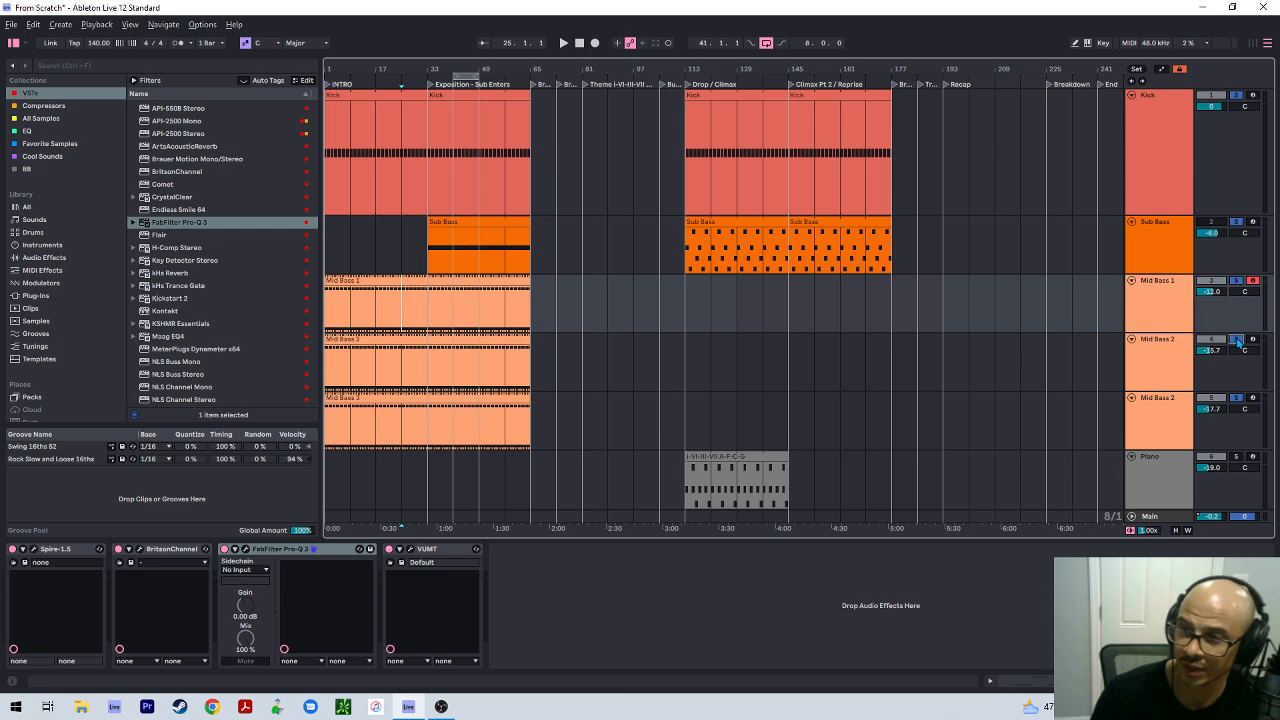
pyautogui.click(1237, 400)
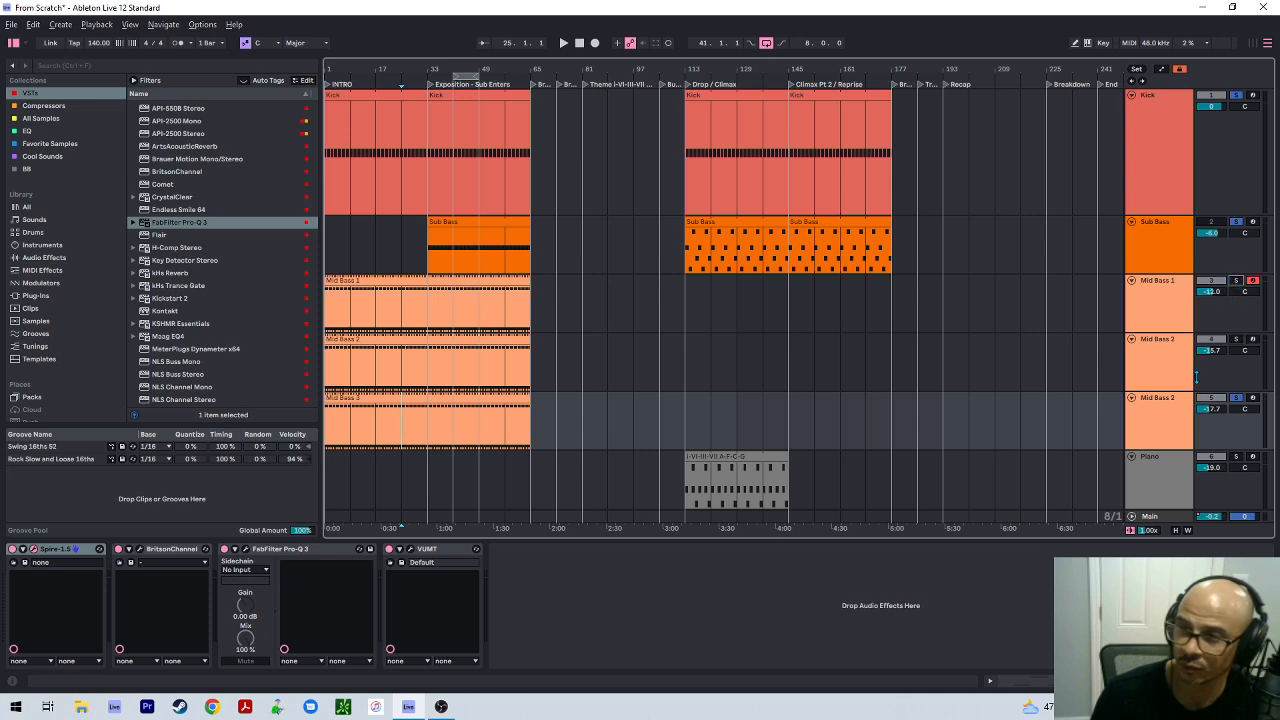
pyautogui.click(1186, 412)
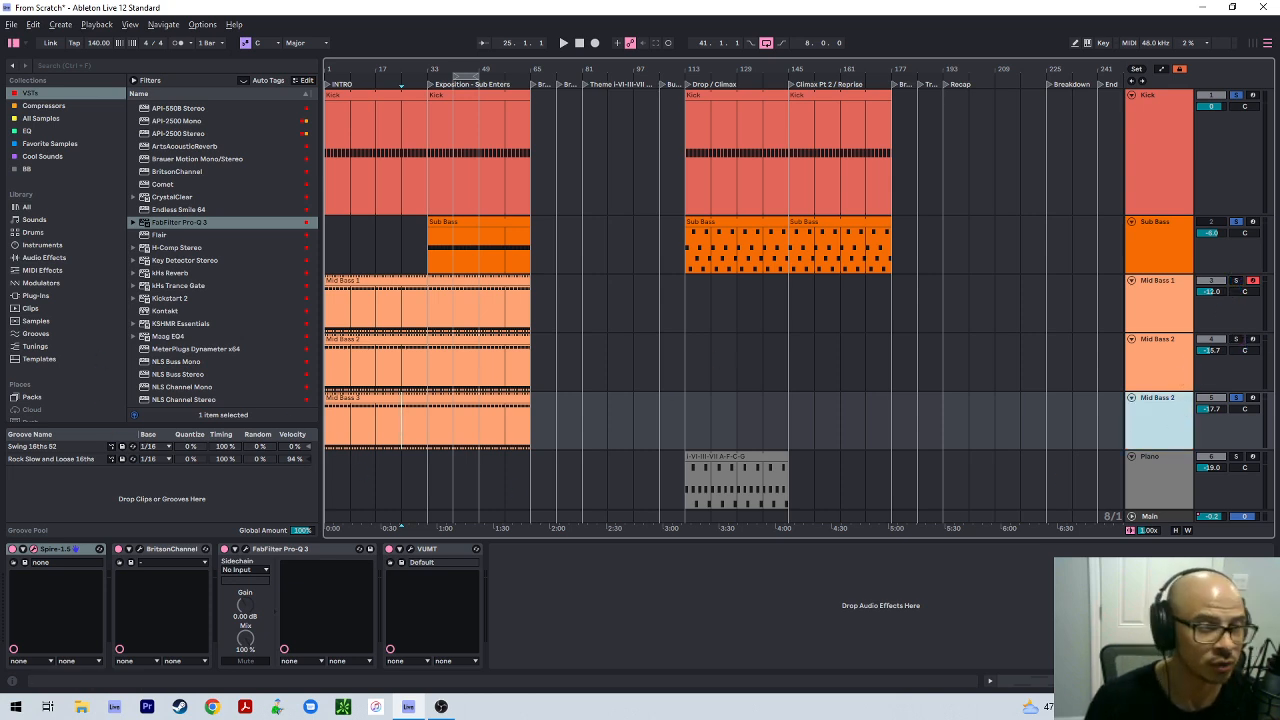
pyautogui.press('space')
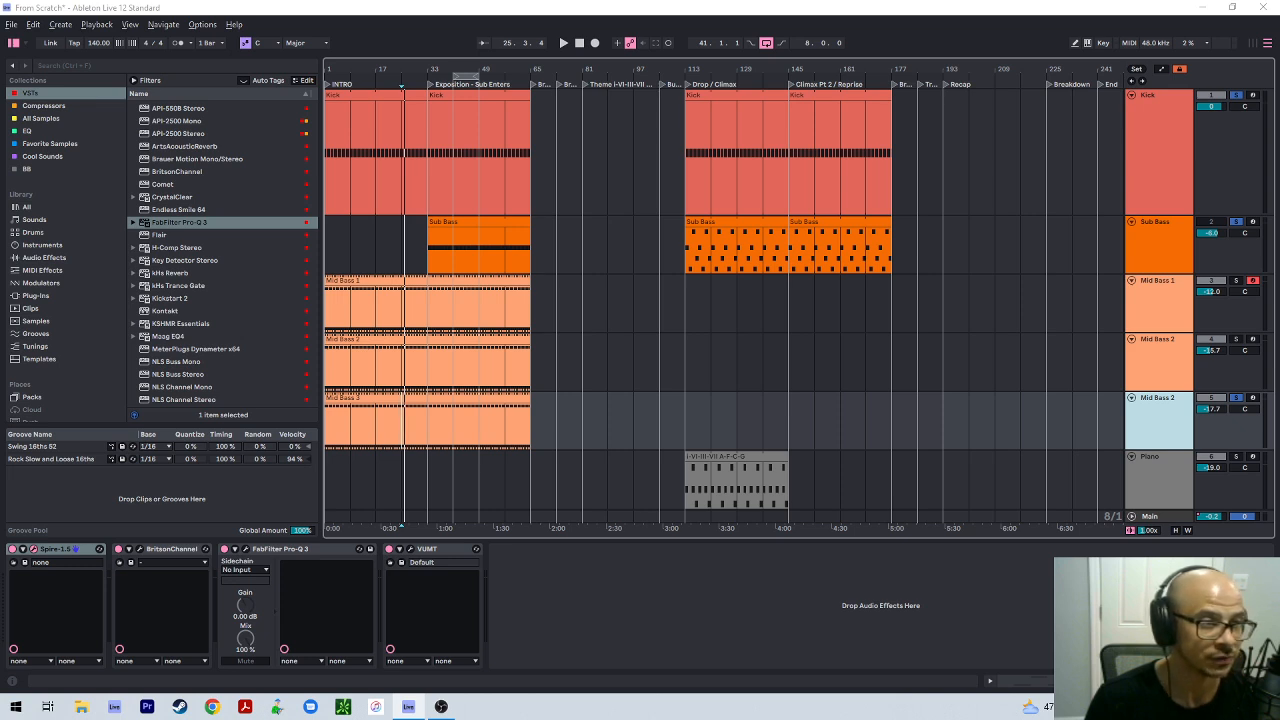
pyautogui.press('space')
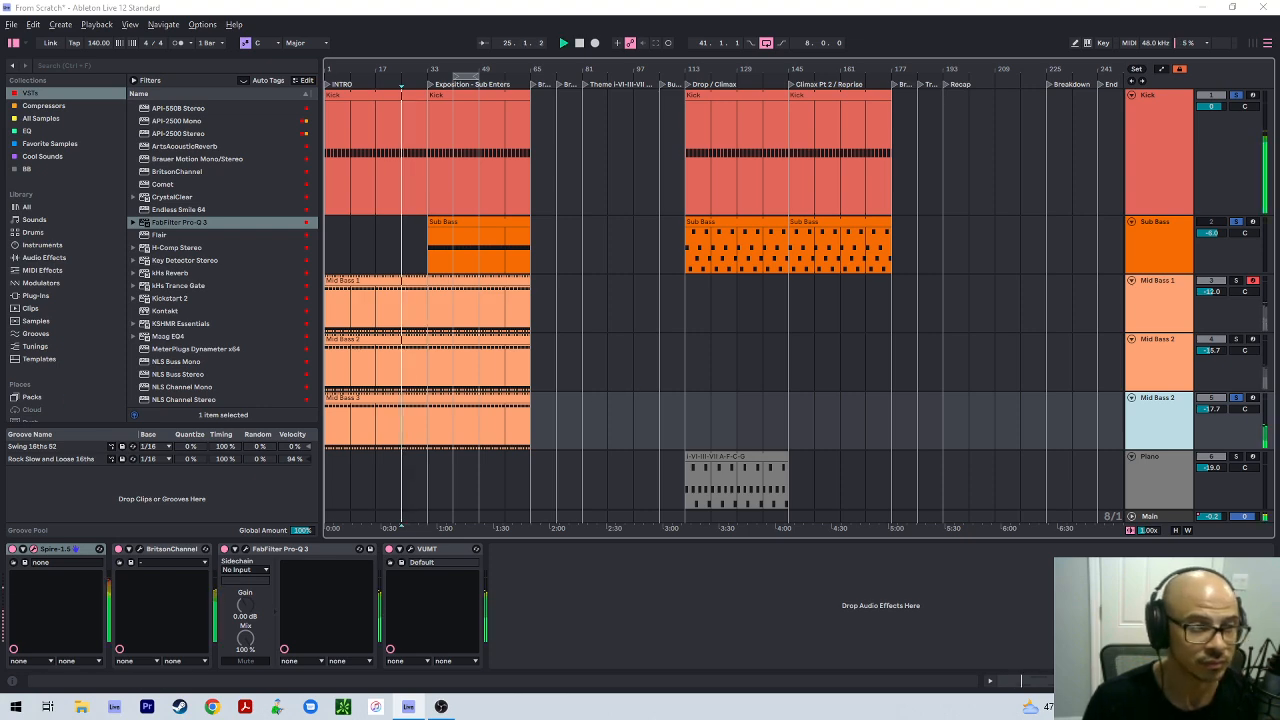
# With the FabFilter Pro-Q 3 temporarily bypassed, lower the third layer's BritsonChannel fader to -10.0 against the VUMT meter, and close both plug-in windows
pyautogui.click(463, 410)
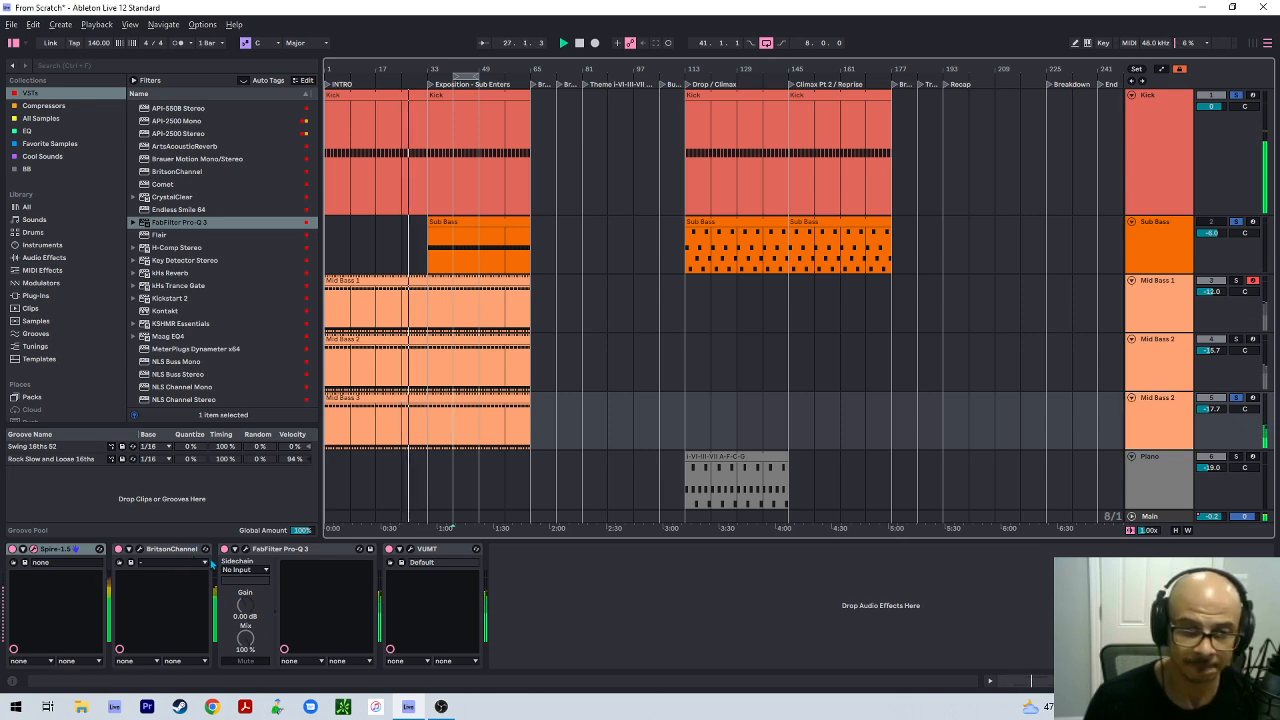
pyautogui.click(139, 549)
pyautogui.click(410, 550)
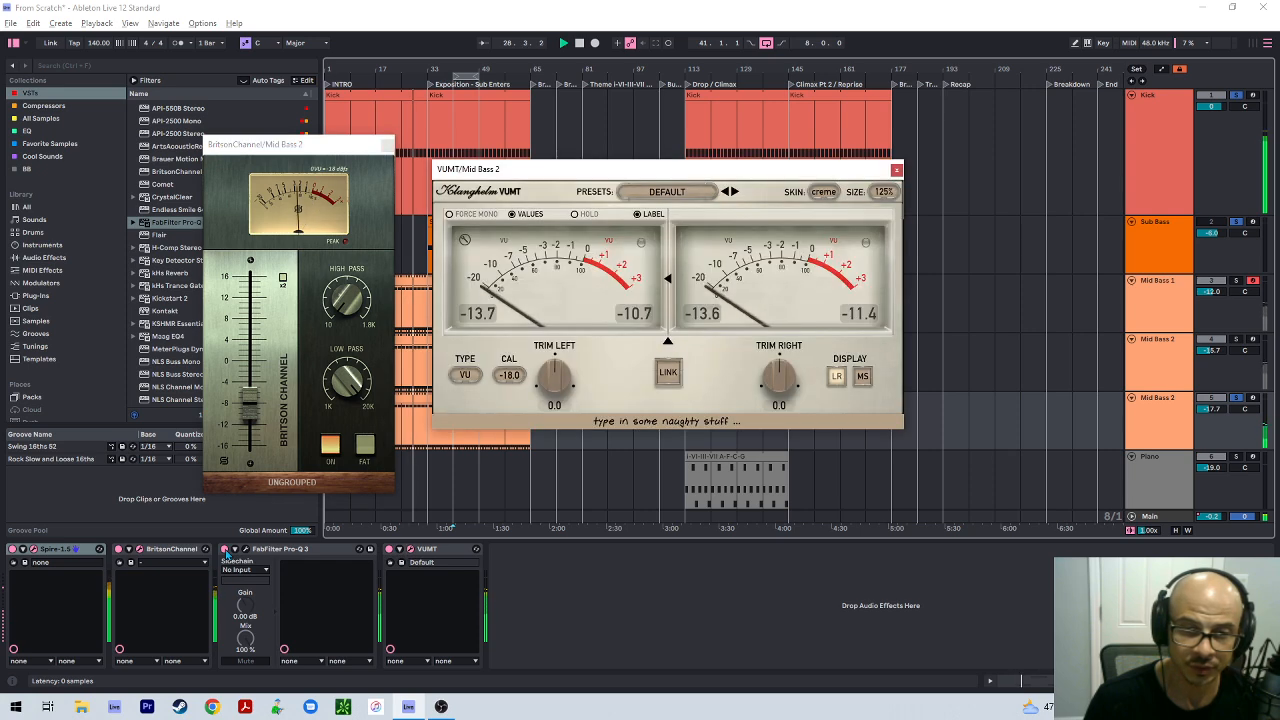
pyautogui.click(225, 549)
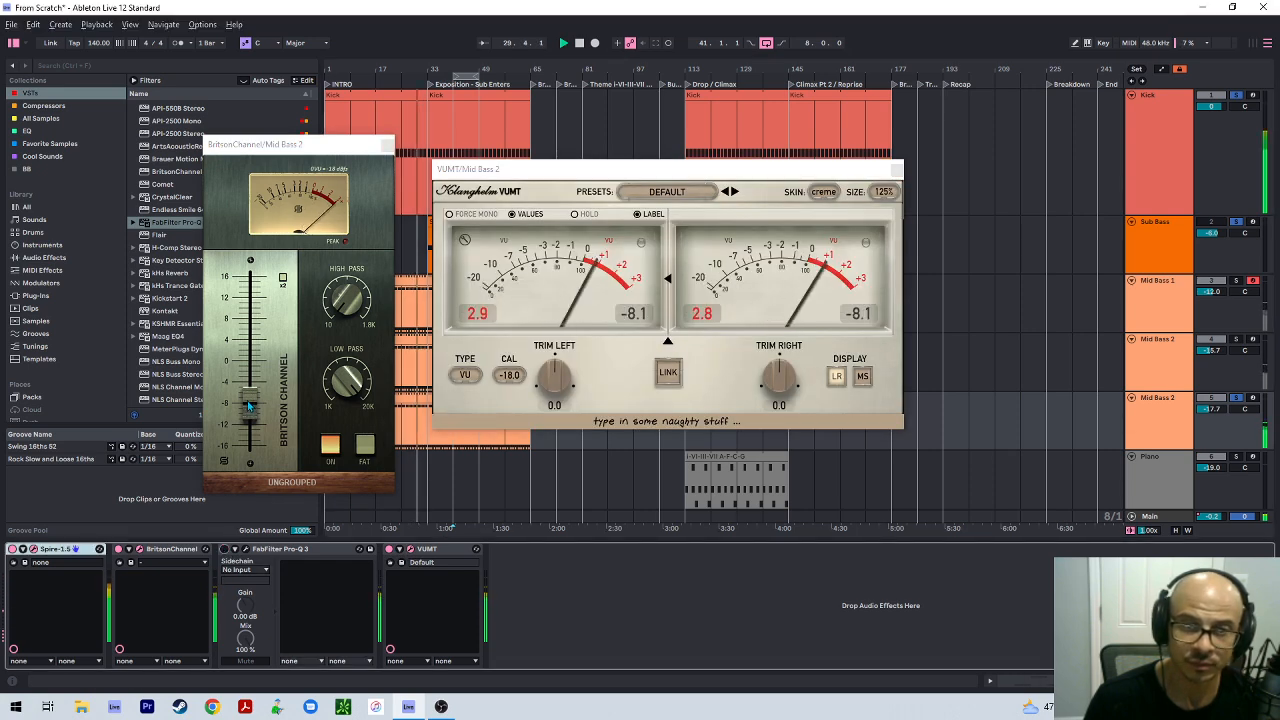
pyautogui.moveTo(251, 405); pyautogui.dragTo(258, 451)
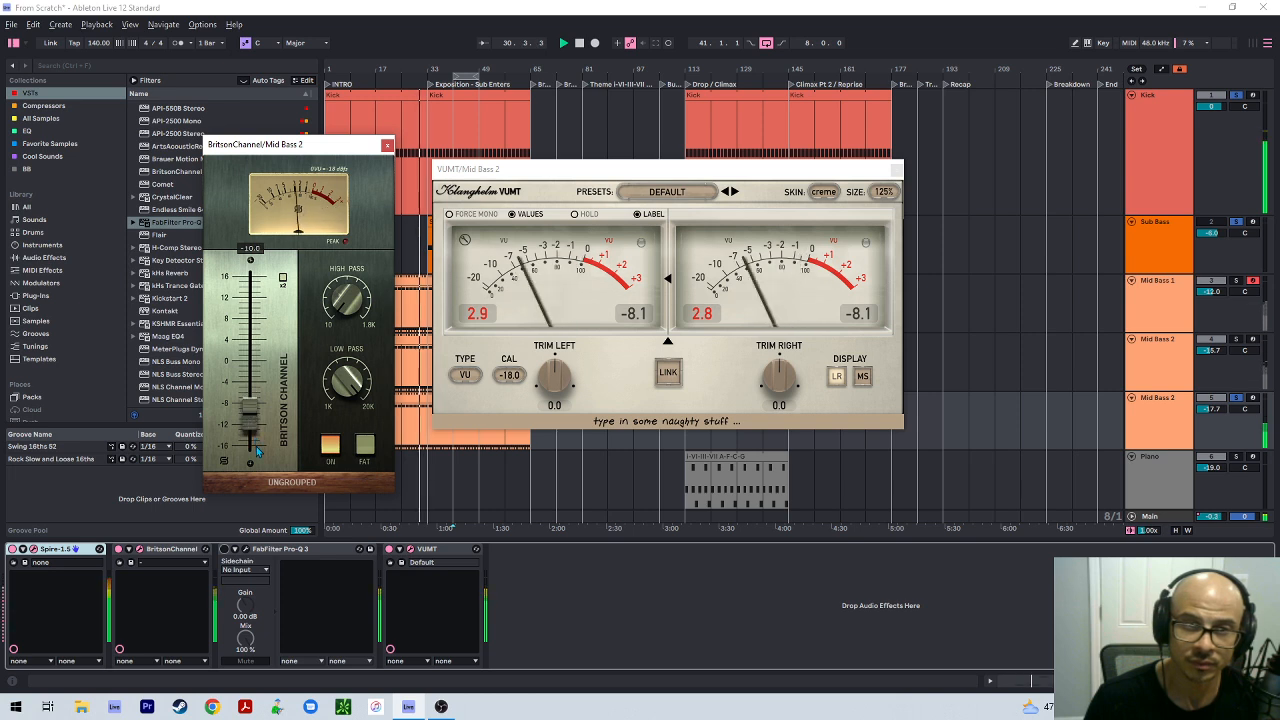
pyautogui.click(481, 314)
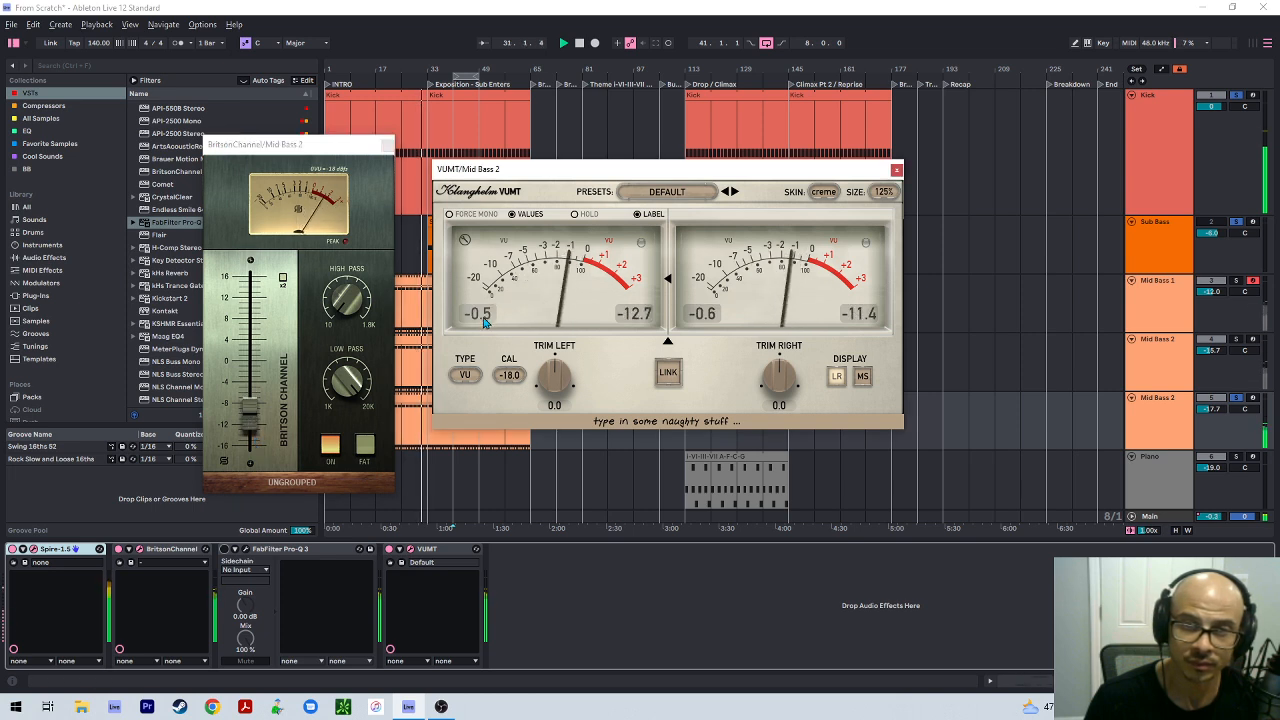
pyautogui.click(225, 549)
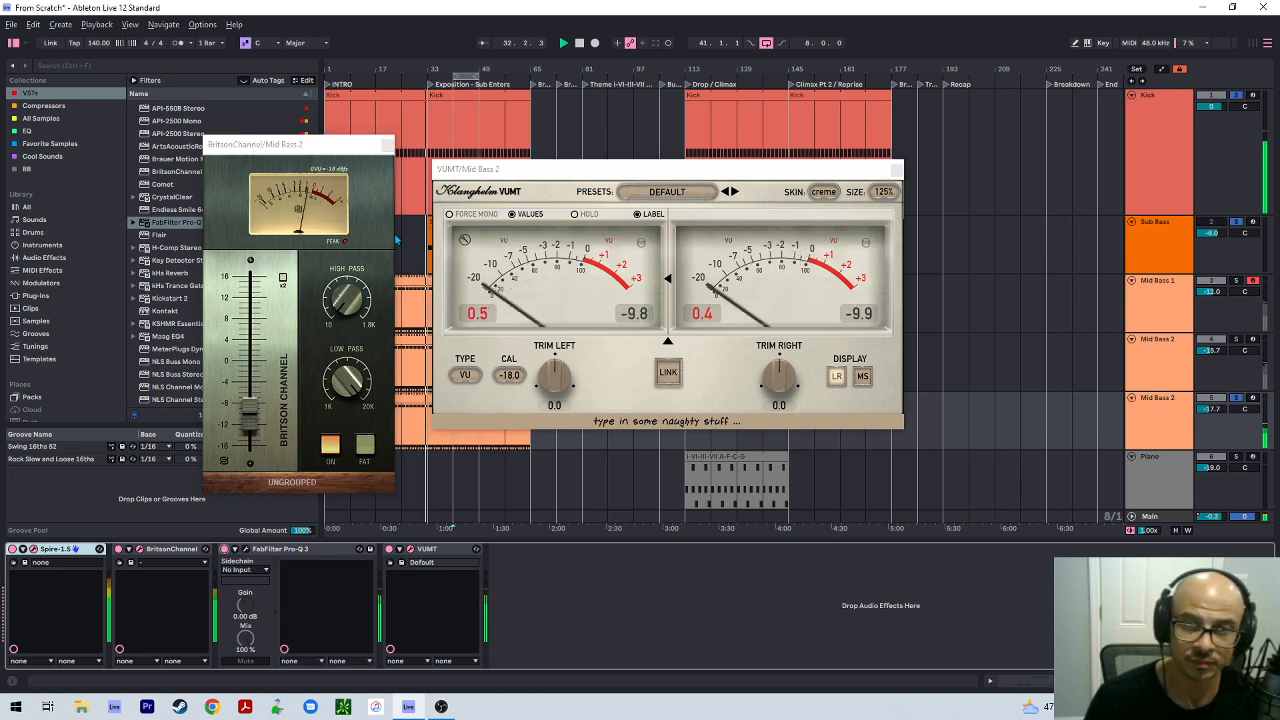
pyautogui.click(387, 147)
pyautogui.click(896, 170)
# Play from bar 33, raise the third layer's volume to -15.8 dB, and solo Mid Bass 1 and Mid Bass 2 again
pyautogui.click(453, 367)
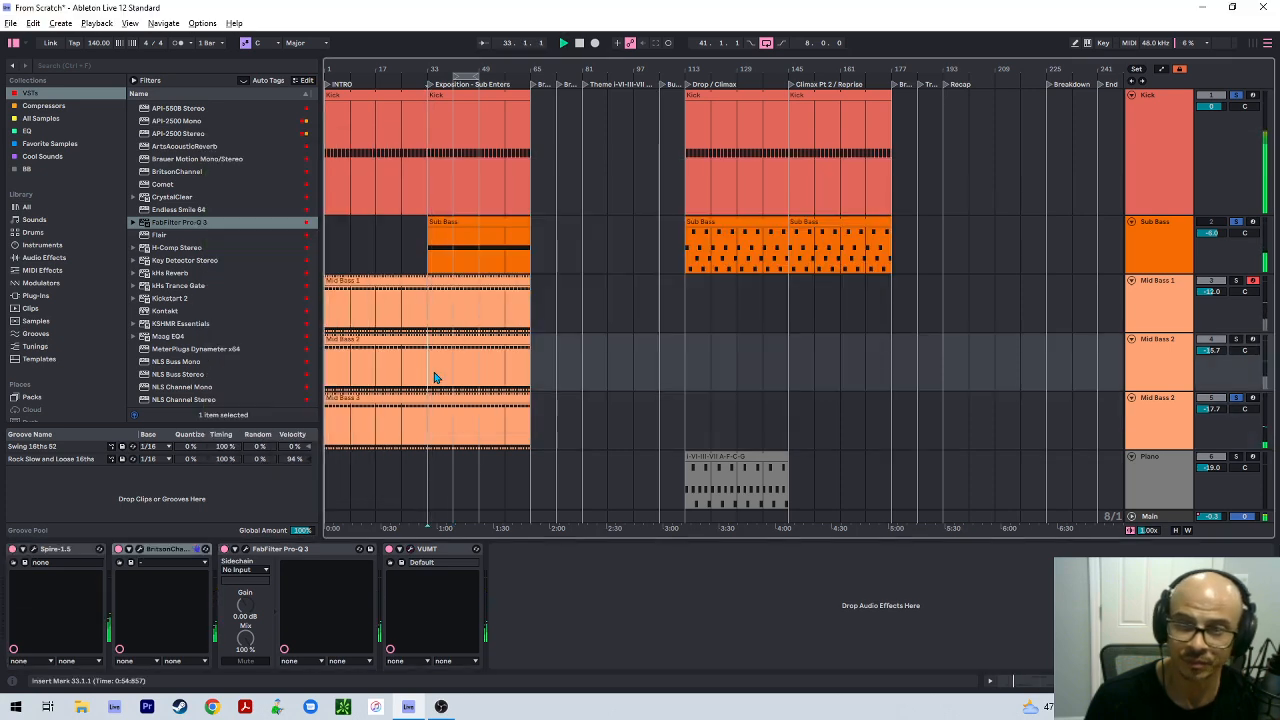
pyautogui.click(1140, 414)
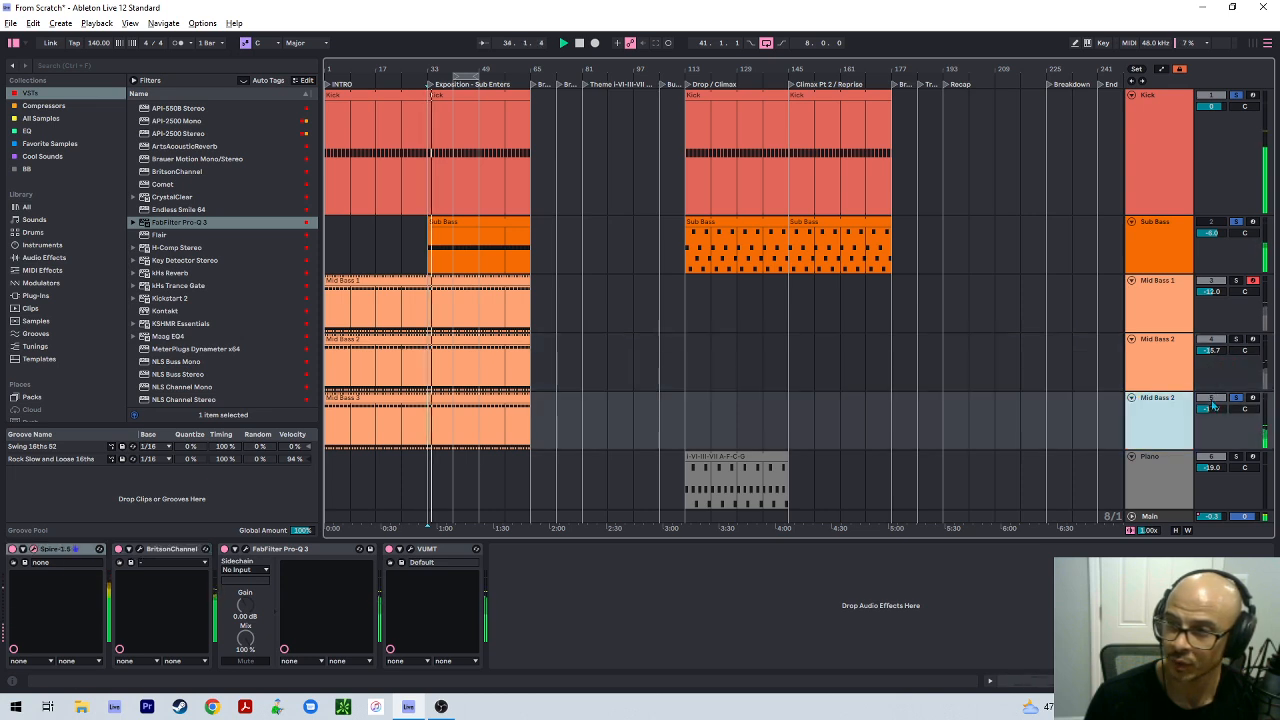
pyautogui.moveTo(1214, 408); pyautogui.dragTo(1214, 389)
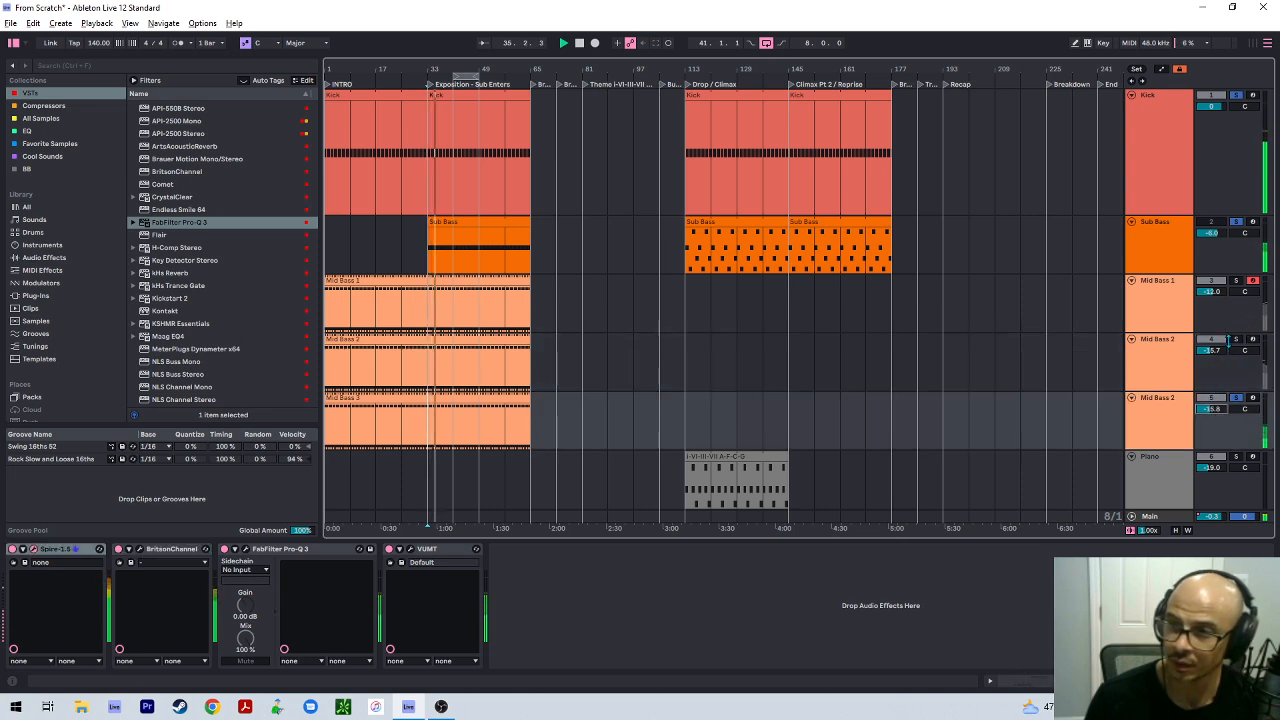
pyautogui.click(1231, 382)
pyautogui.click(1232, 318)
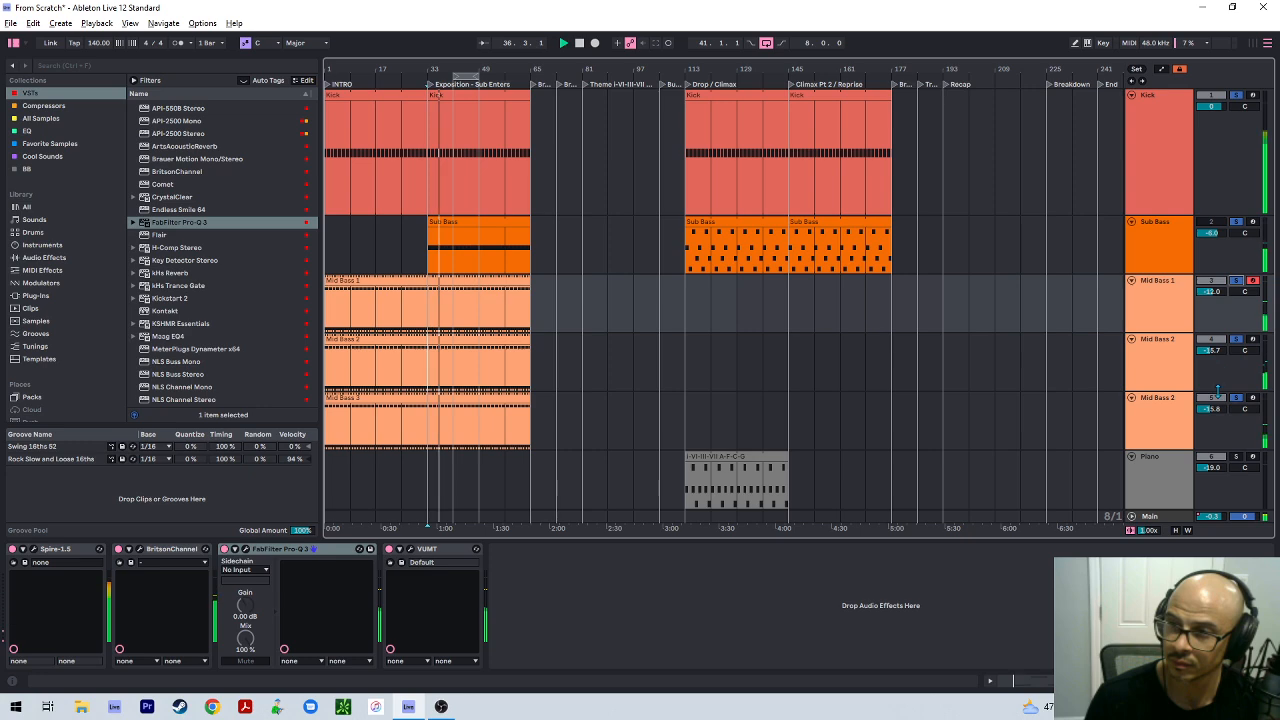
# Rebalance the layers by setting Mid Bass 1 to -14.3 dB and the third layer to -10.3 dB, and stop playback
pyautogui.moveTo(1211, 292); pyautogui.dragTo(1211, 302)
pyautogui.moveTo(1211, 409); pyautogui.dragTo(1211, 354)
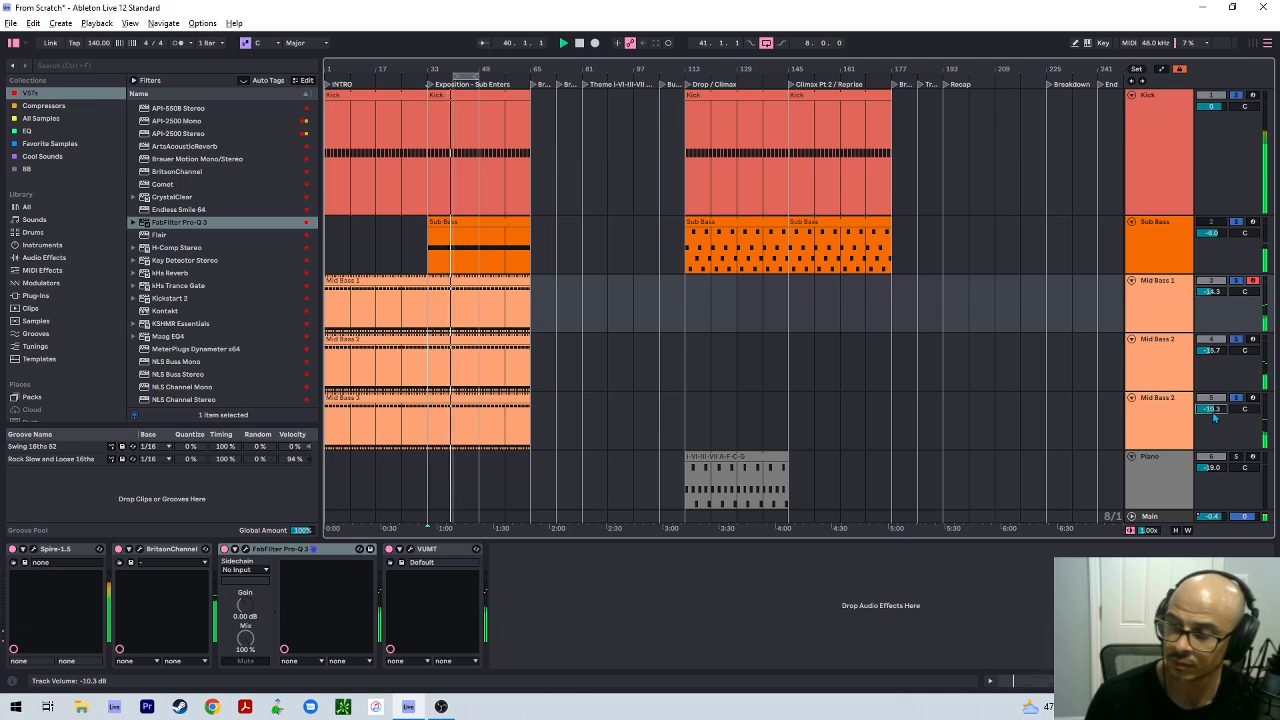
pyautogui.press('space')
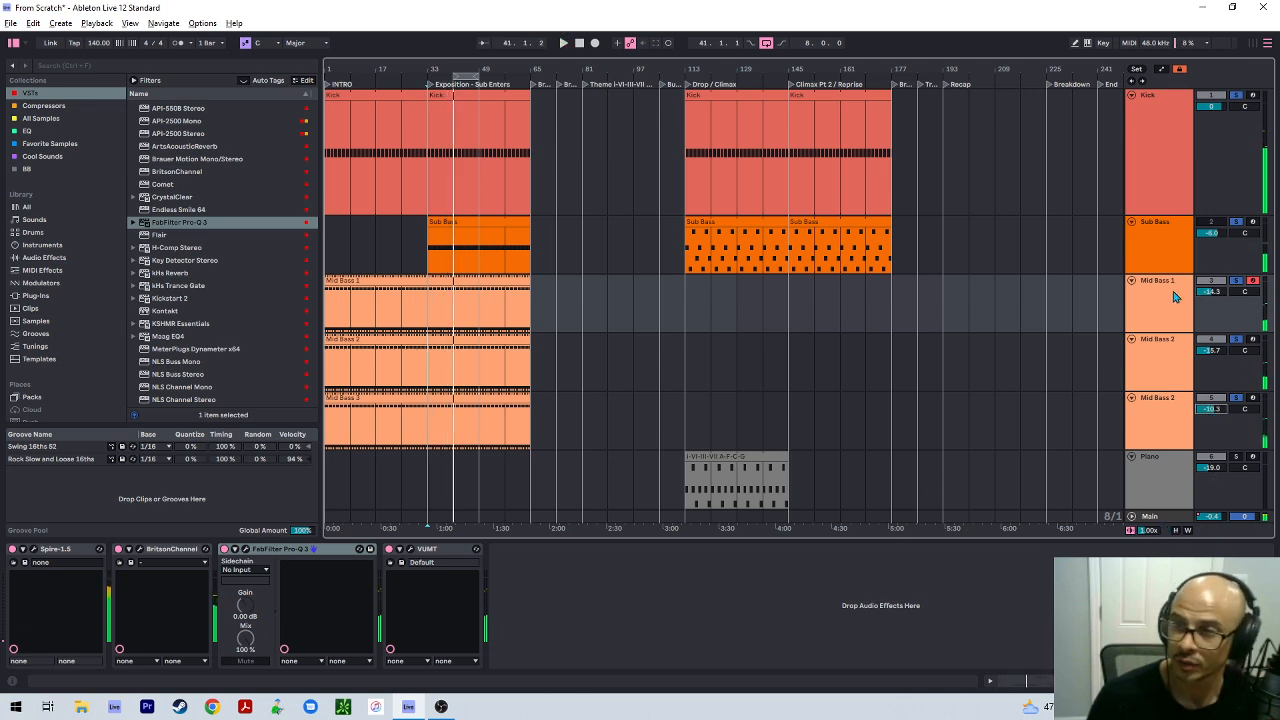
# Group the three mid bass tracks and rename the third track as Mid Bass 3
pyautogui.click(1173, 299)
pyautogui.click(1160, 378)
pyautogui.keyDown('shift'); pyautogui.click(1166, 412); pyautogui.keyUp('shift')
pyautogui.click(1165, 290)
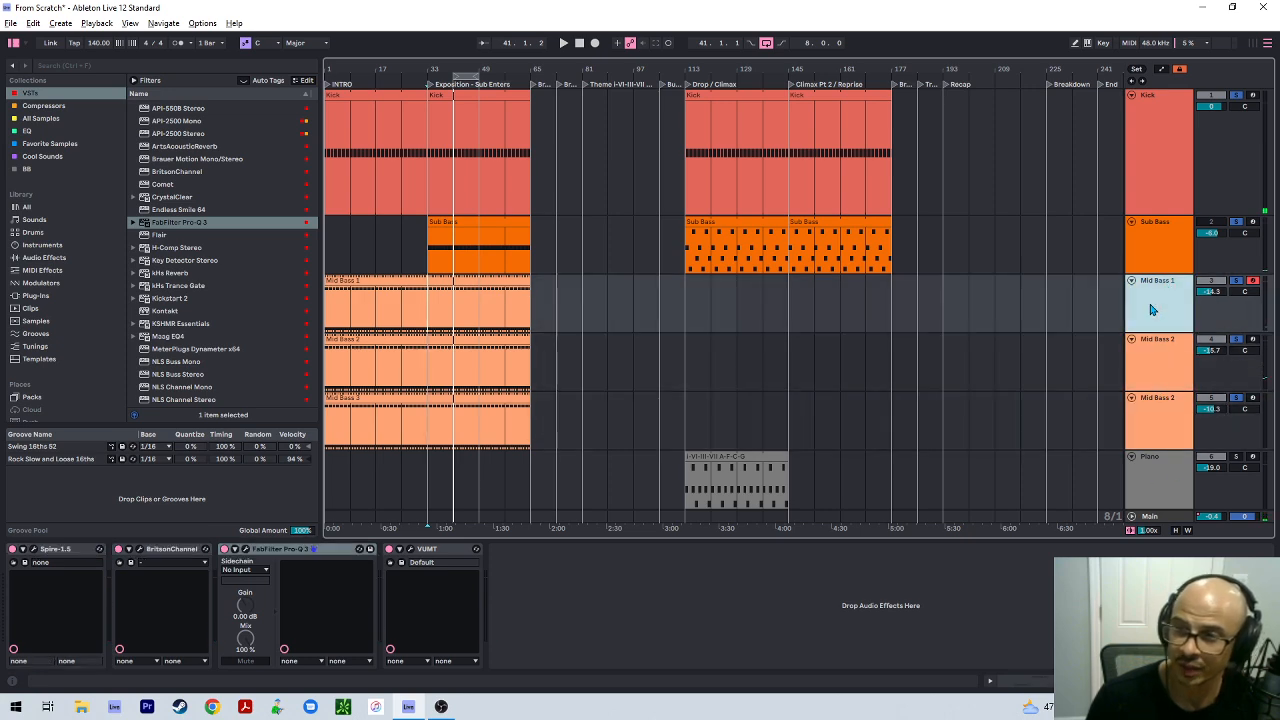
pyautogui.keyDown('shift'); pyautogui.click(1173, 432); pyautogui.keyUp('shift')
pyautogui.rightClick(1173, 421)
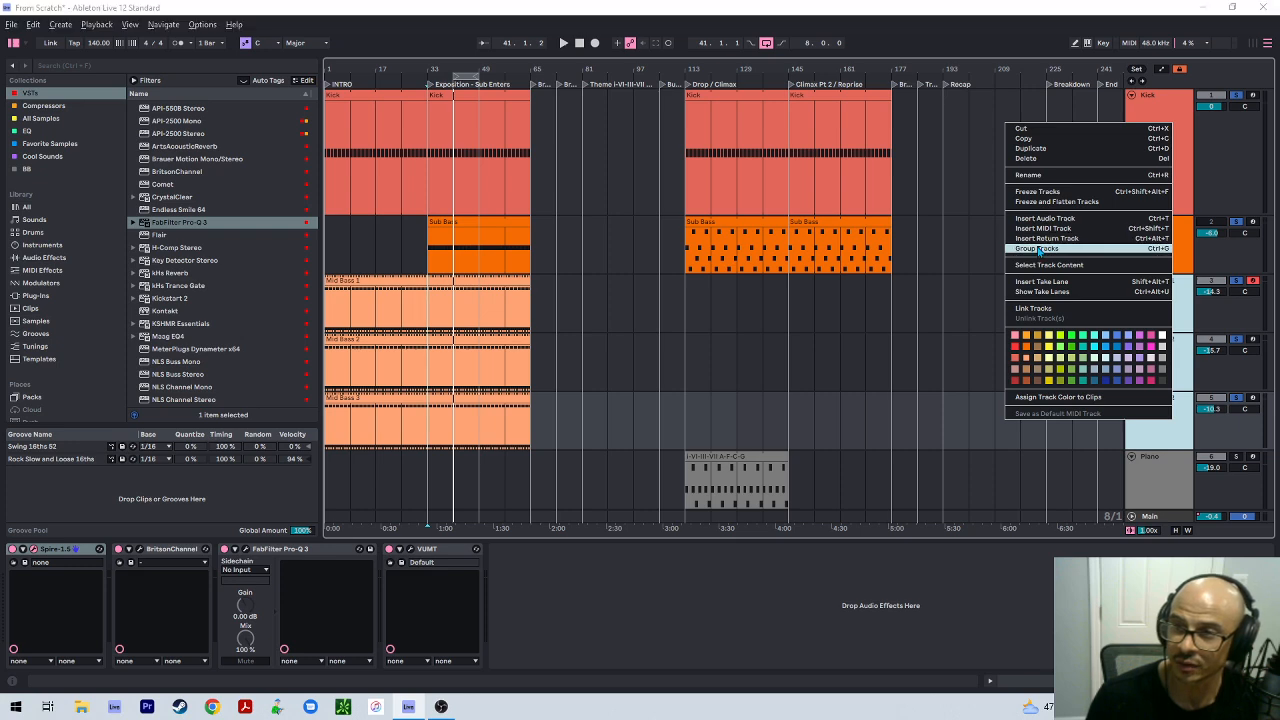
pyautogui.click(1040, 248)
pyautogui.click(1166, 410)
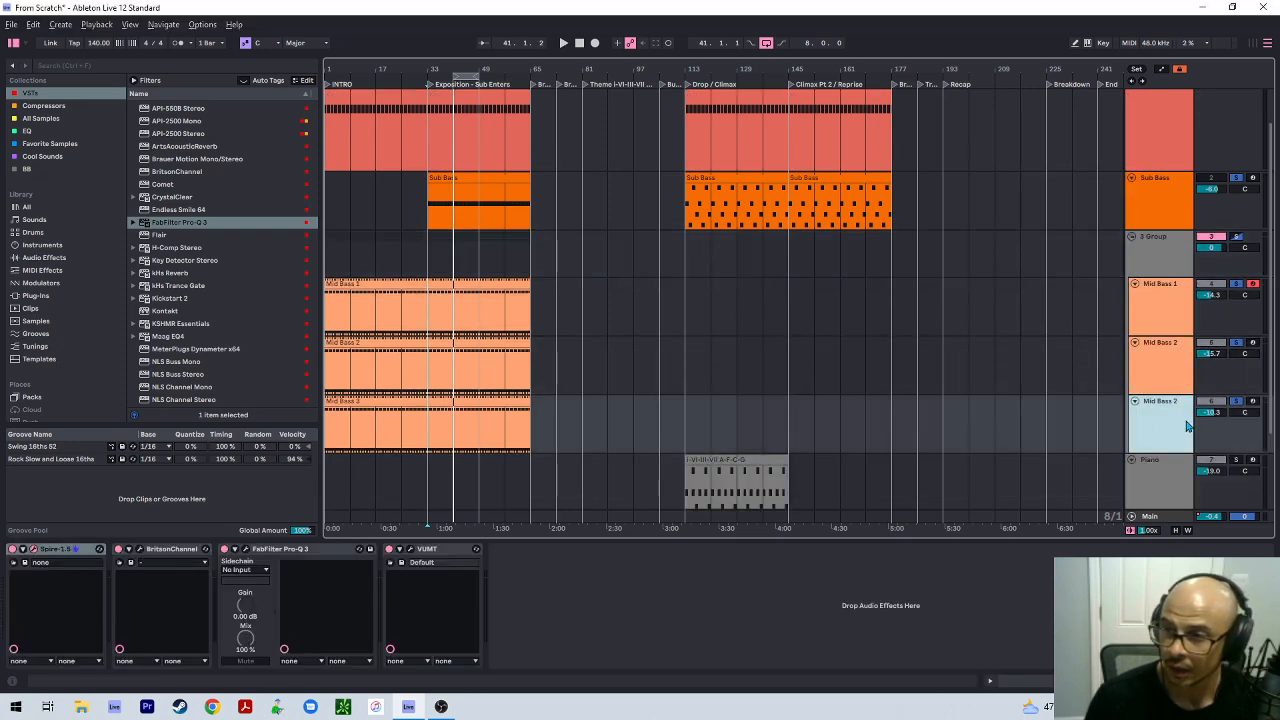
pyautogui.press('Right')
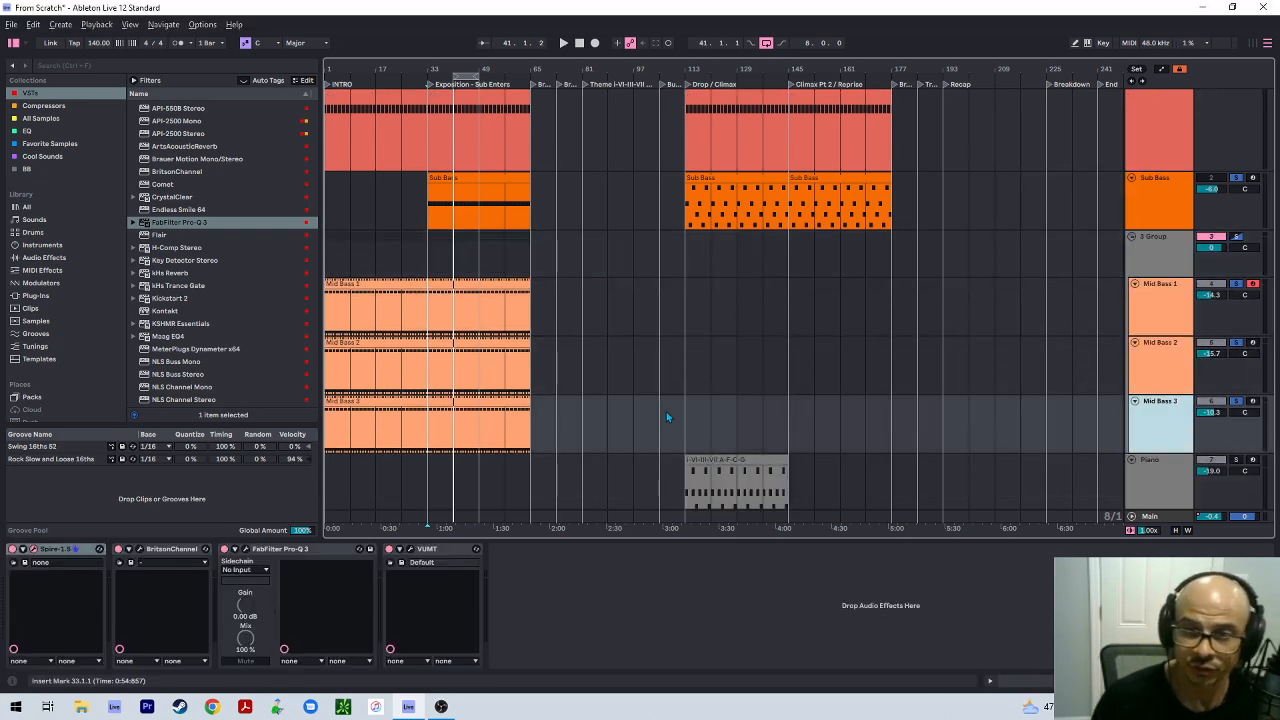
# Open Spire on the Mid Bass 1 track and mute its reverb and delay effects
pyautogui.click(1174, 288)
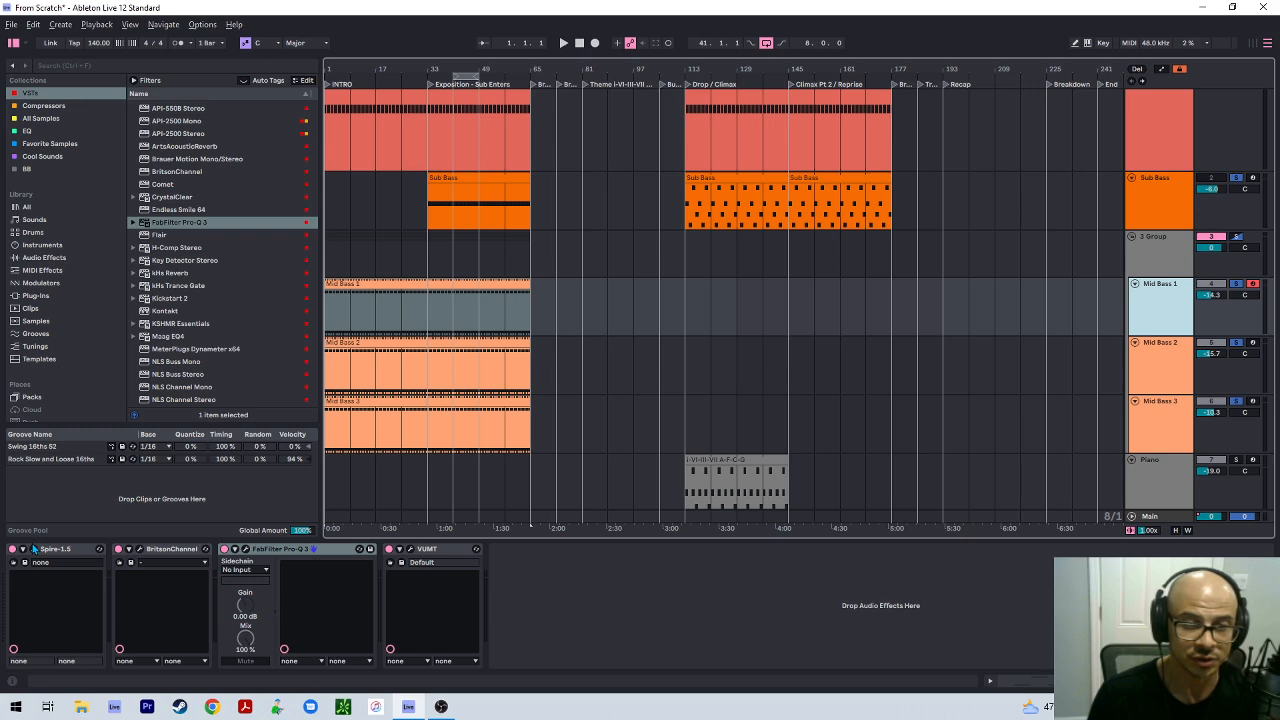
pyautogui.click(35, 550)
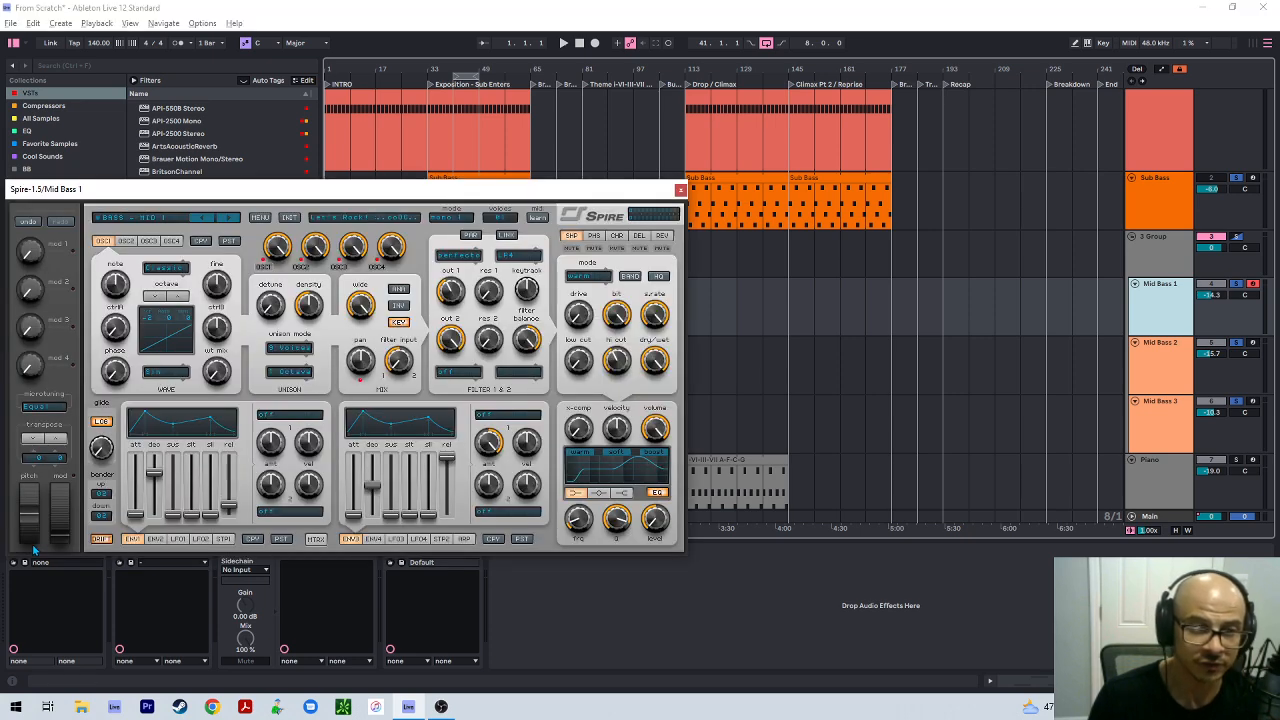
pyautogui.click(660, 248)
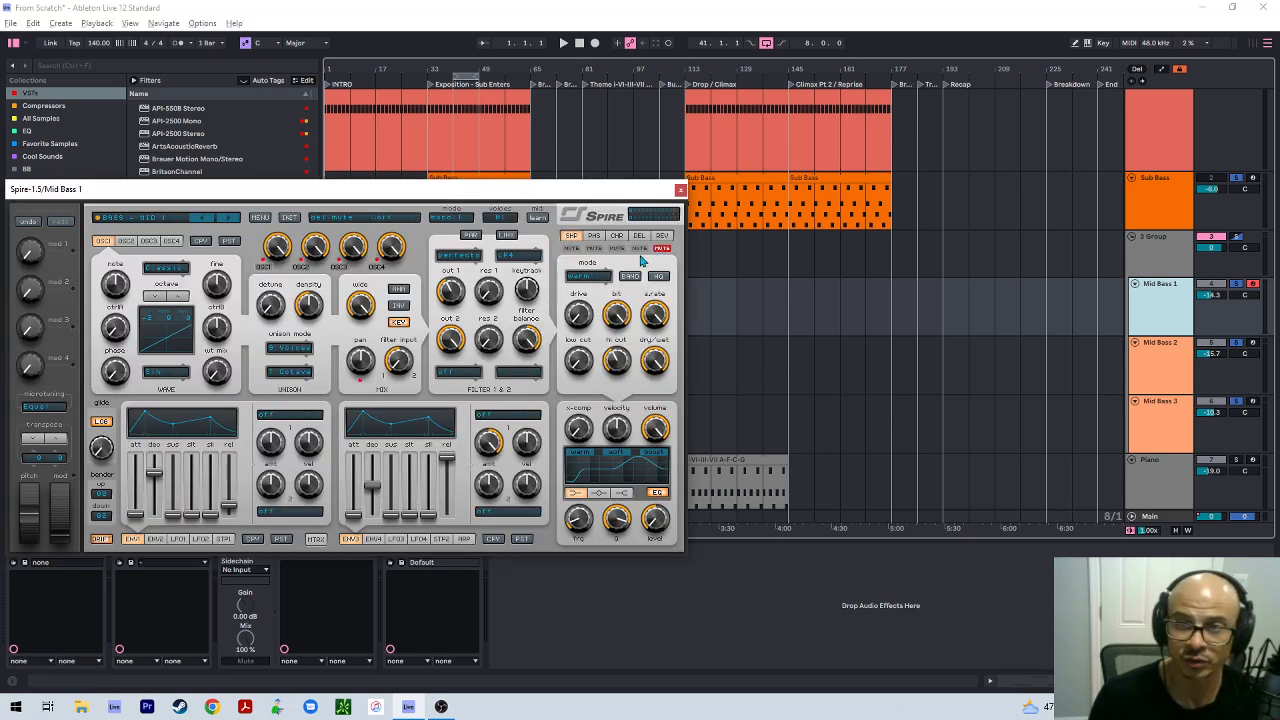
pyautogui.click(639, 249)
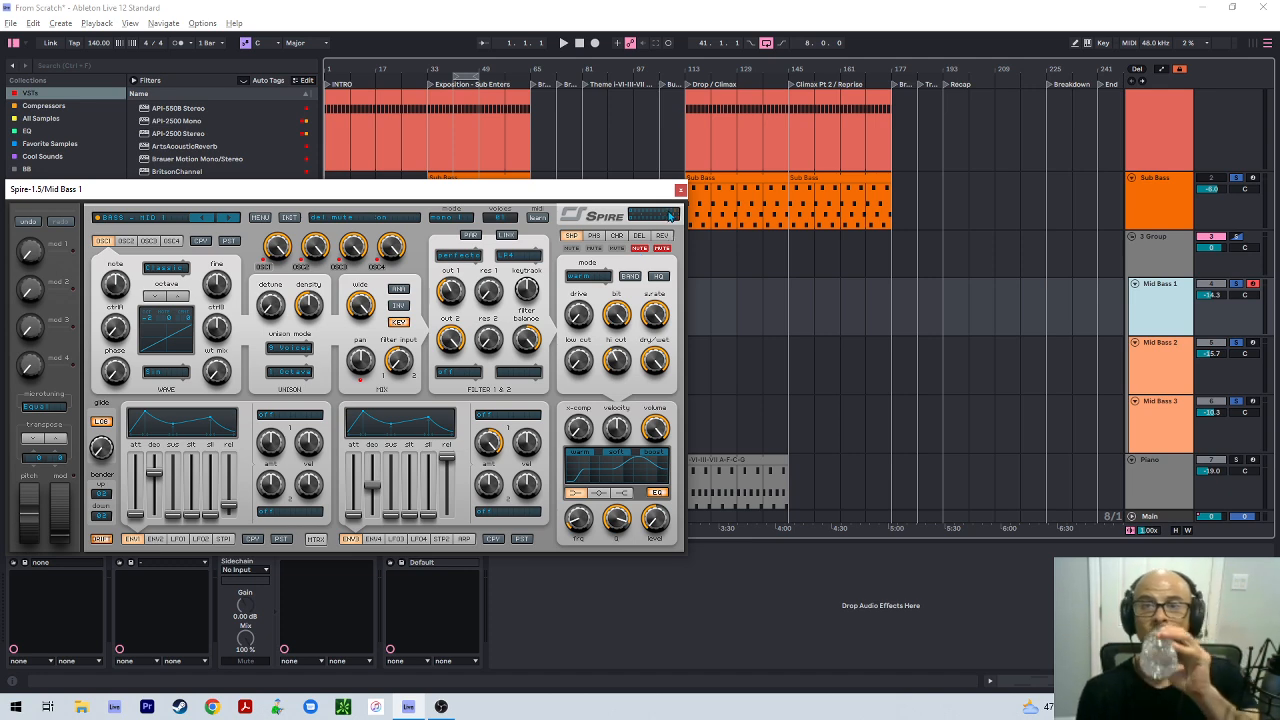
# Solo only Mid Bass 1 and play it from the start to hear it without reverb and delay
pyautogui.click(1238, 349)
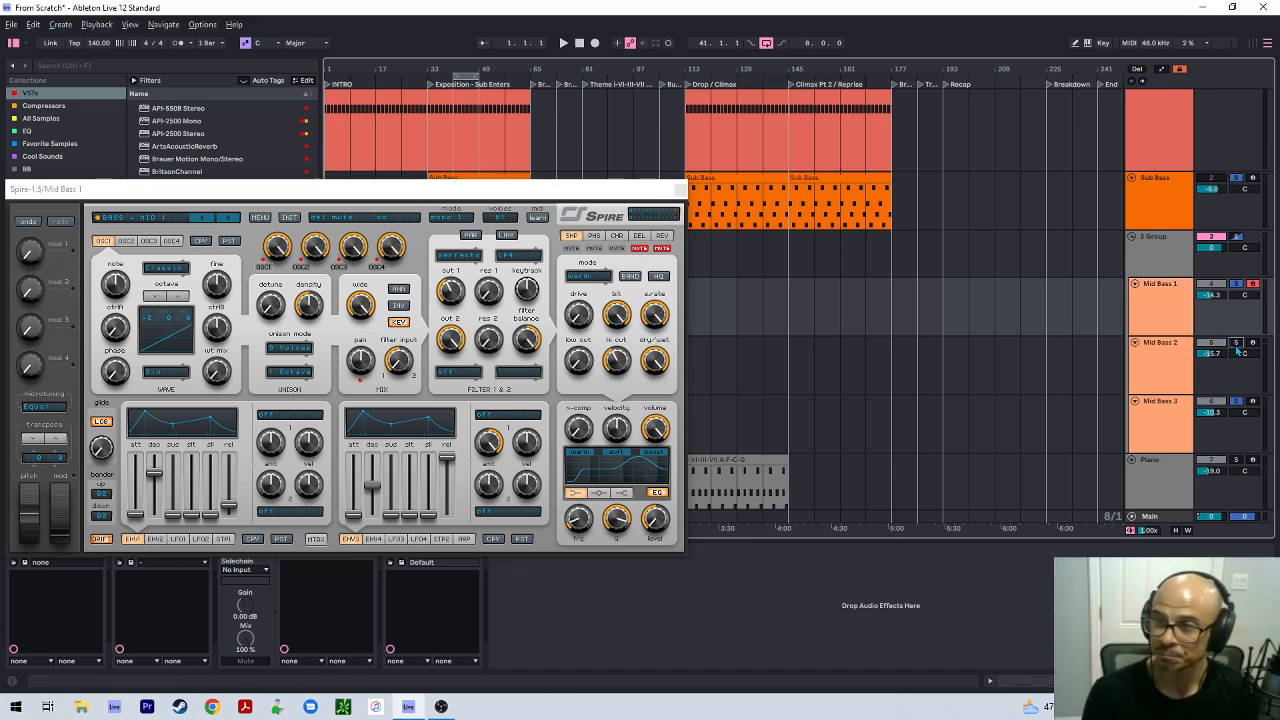
pyautogui.click(1237, 285)
pyautogui.press('space')
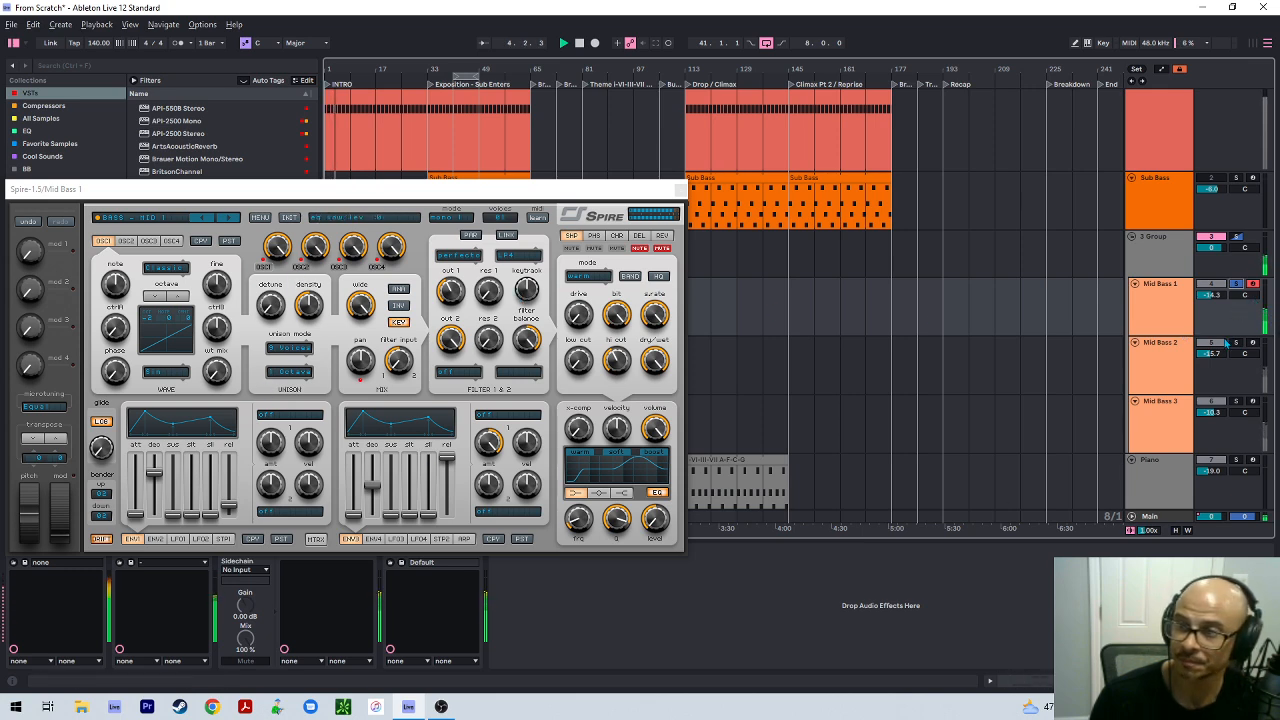
# Solo Mid Bass 2, switch to its Spire window, and mute the delay and reverb effects
pyautogui.click(1236, 343)
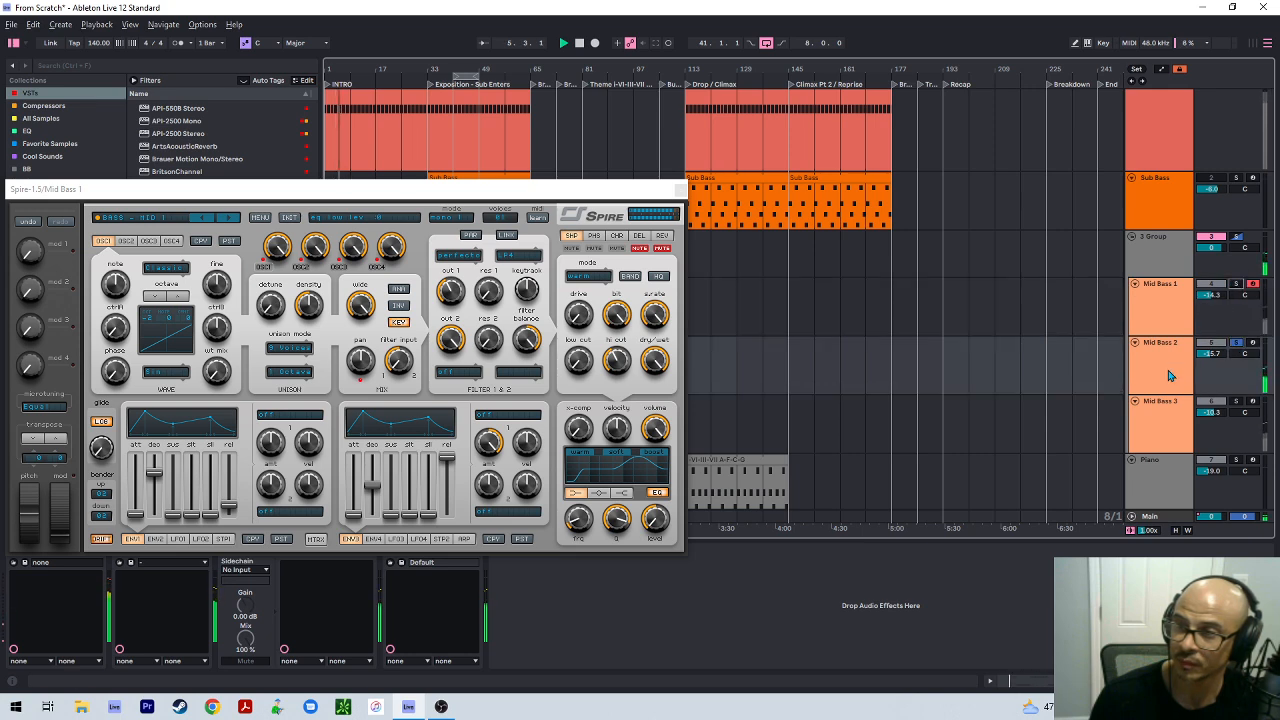
pyautogui.click(1170, 375)
pyautogui.click(680, 189)
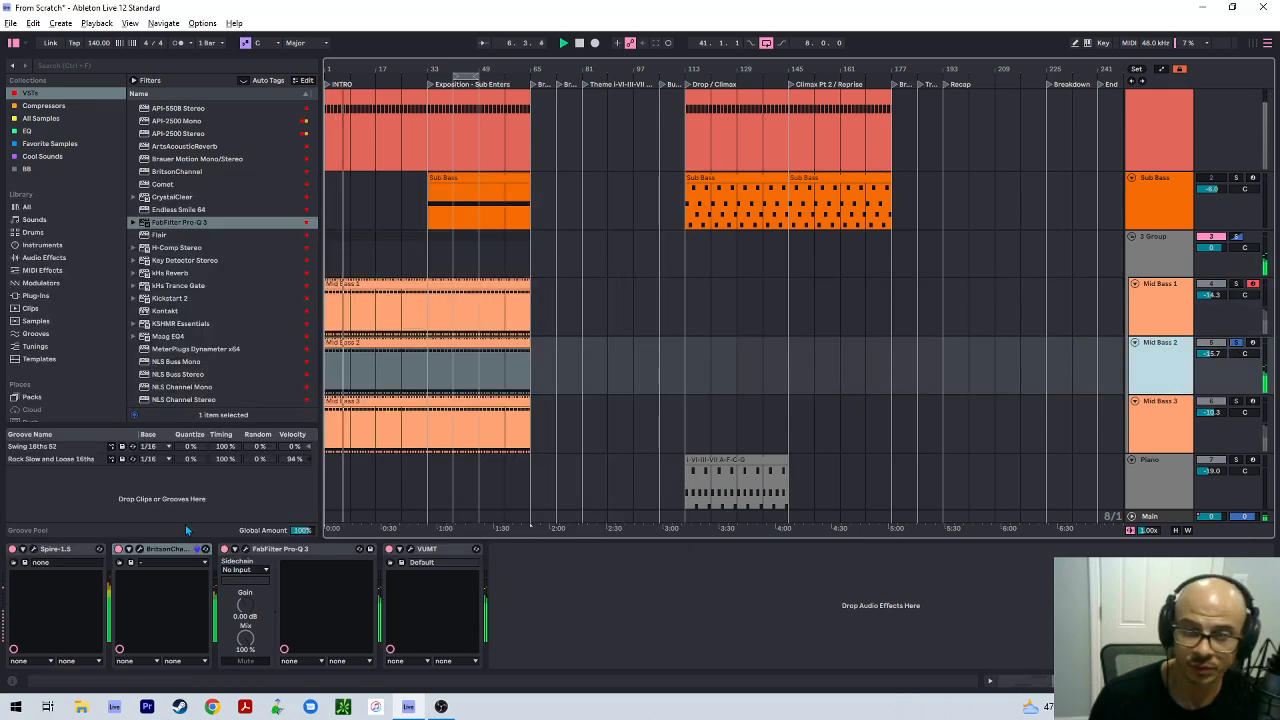
pyautogui.click(33, 549)
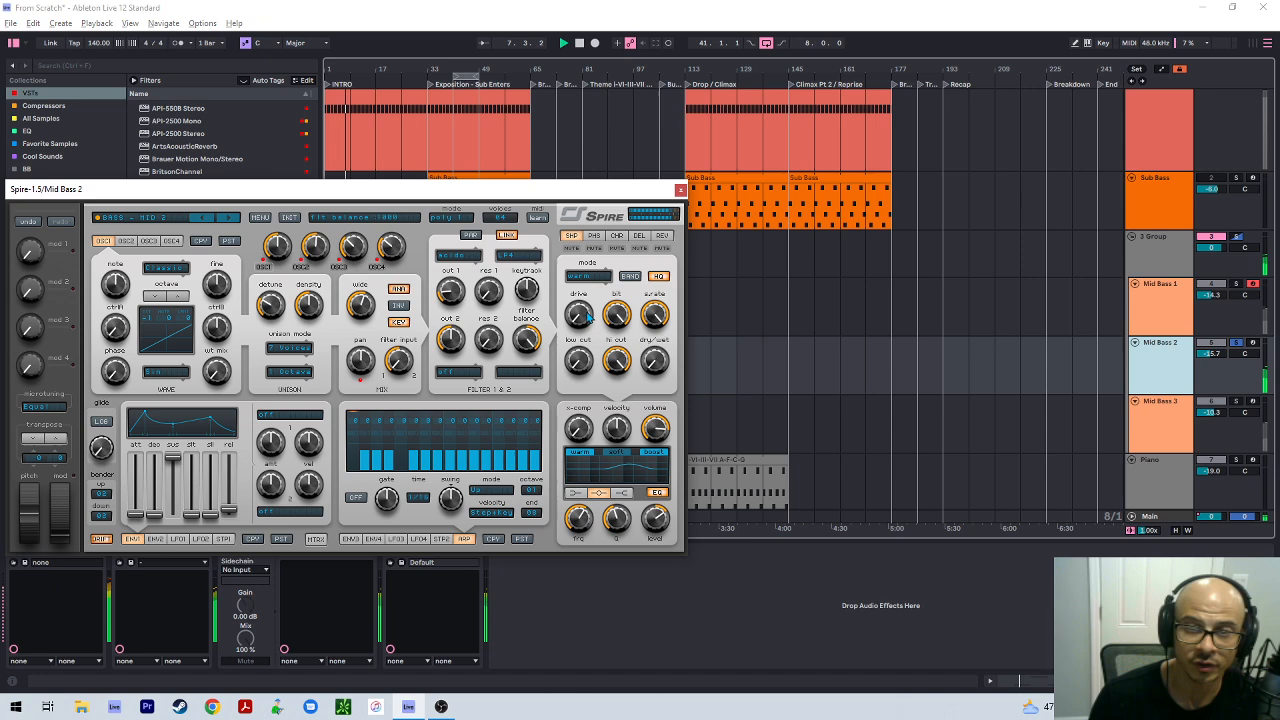
pyautogui.click(640, 248)
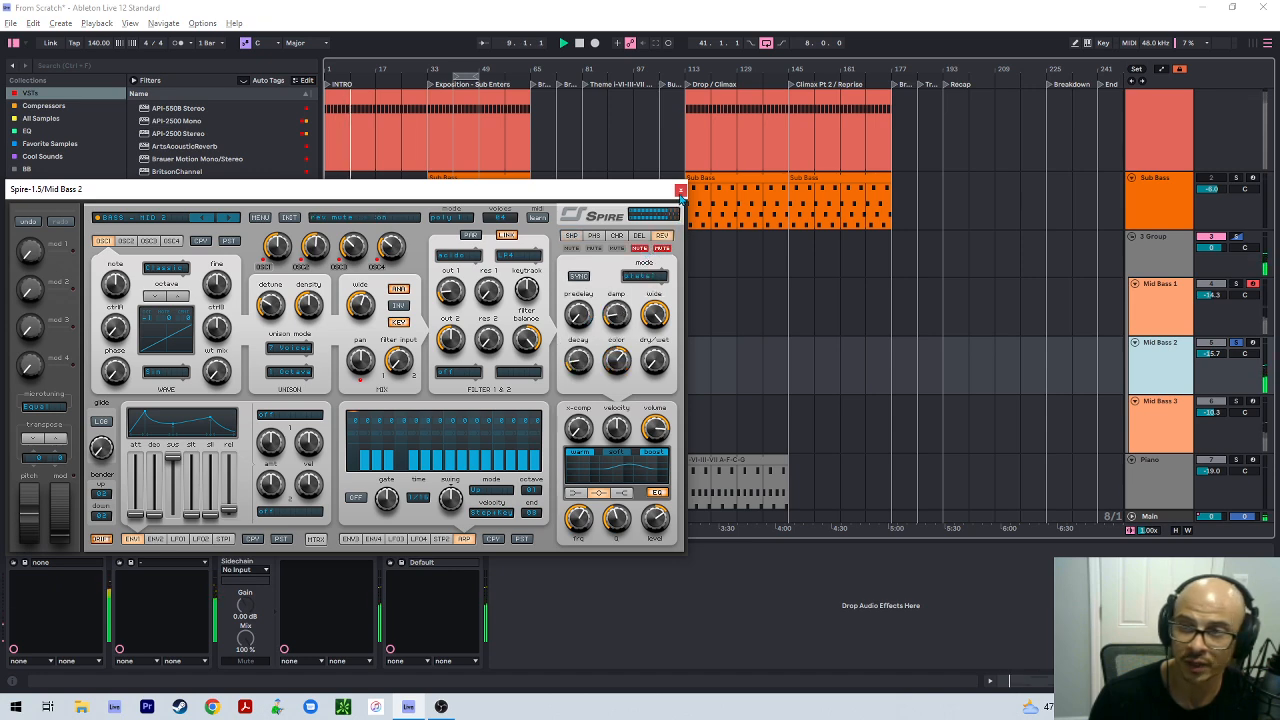
# Solo only Mid Bass 3 and mute the delay and reverb effects in its Spire instrument
pyautogui.click(680, 190)
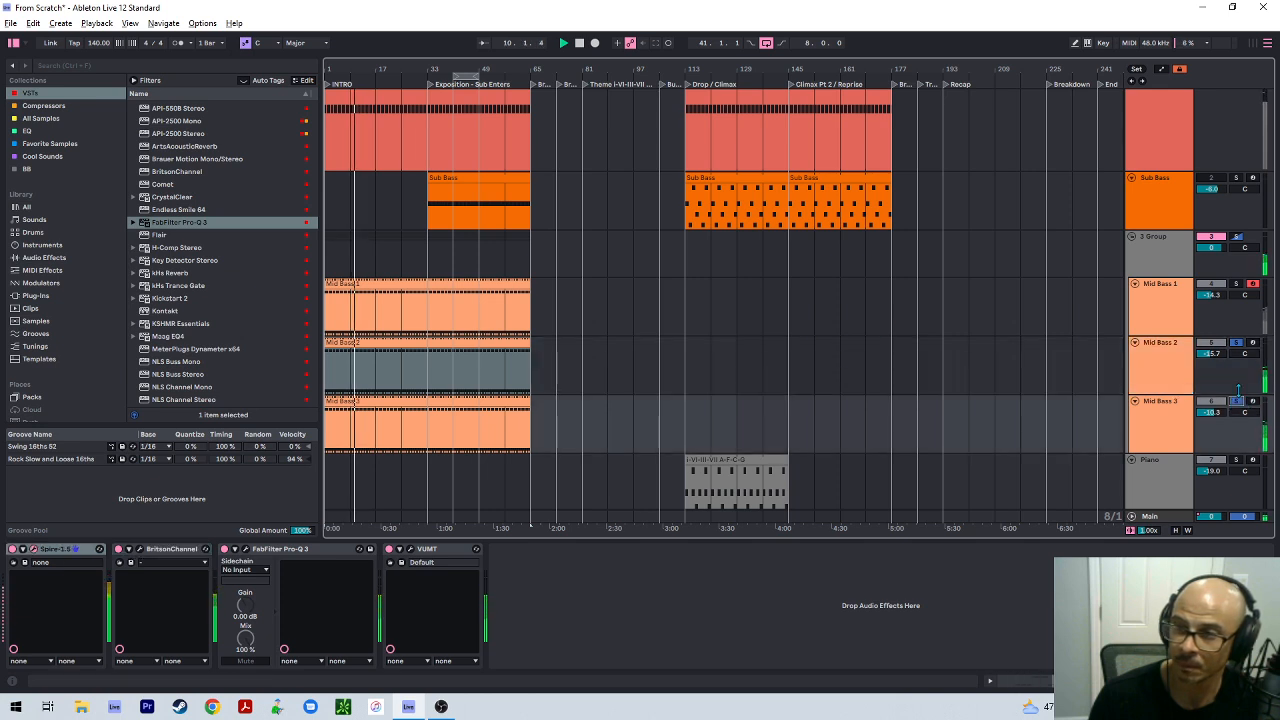
pyautogui.click(1238, 344)
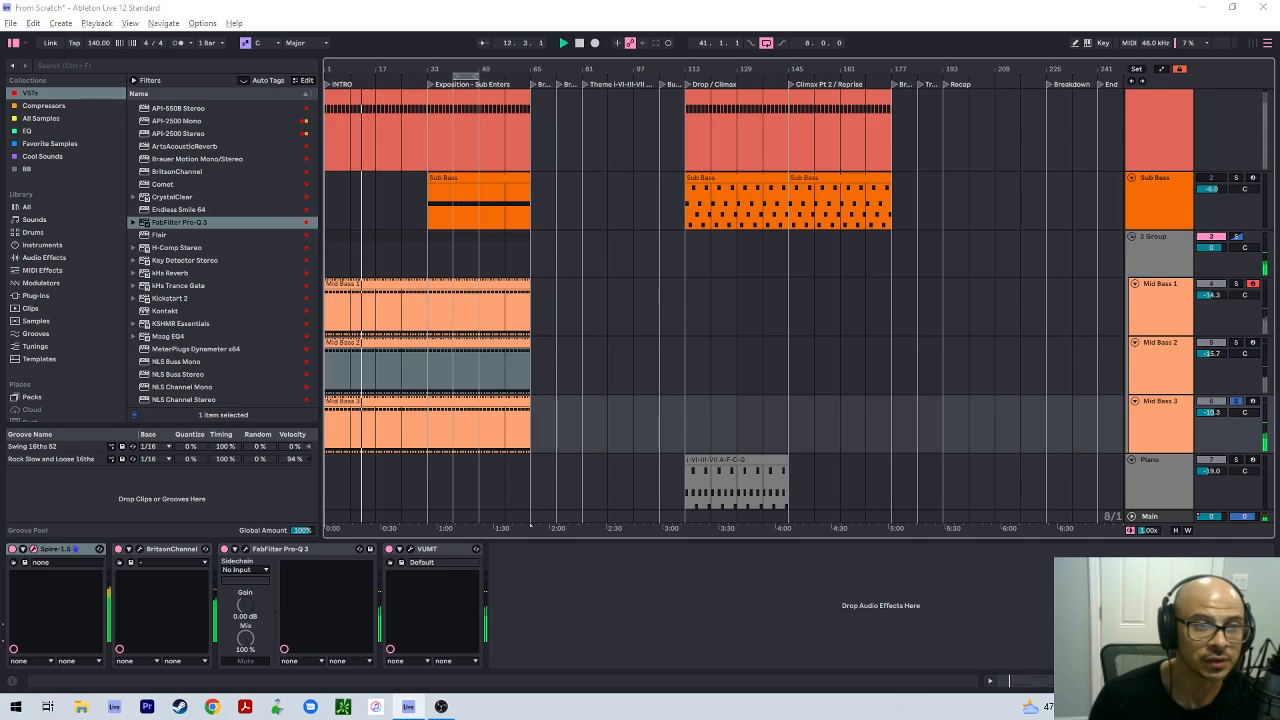
pyautogui.click(34, 549)
pyautogui.moveTo(790, 140); pyautogui.dragTo(857, 140)
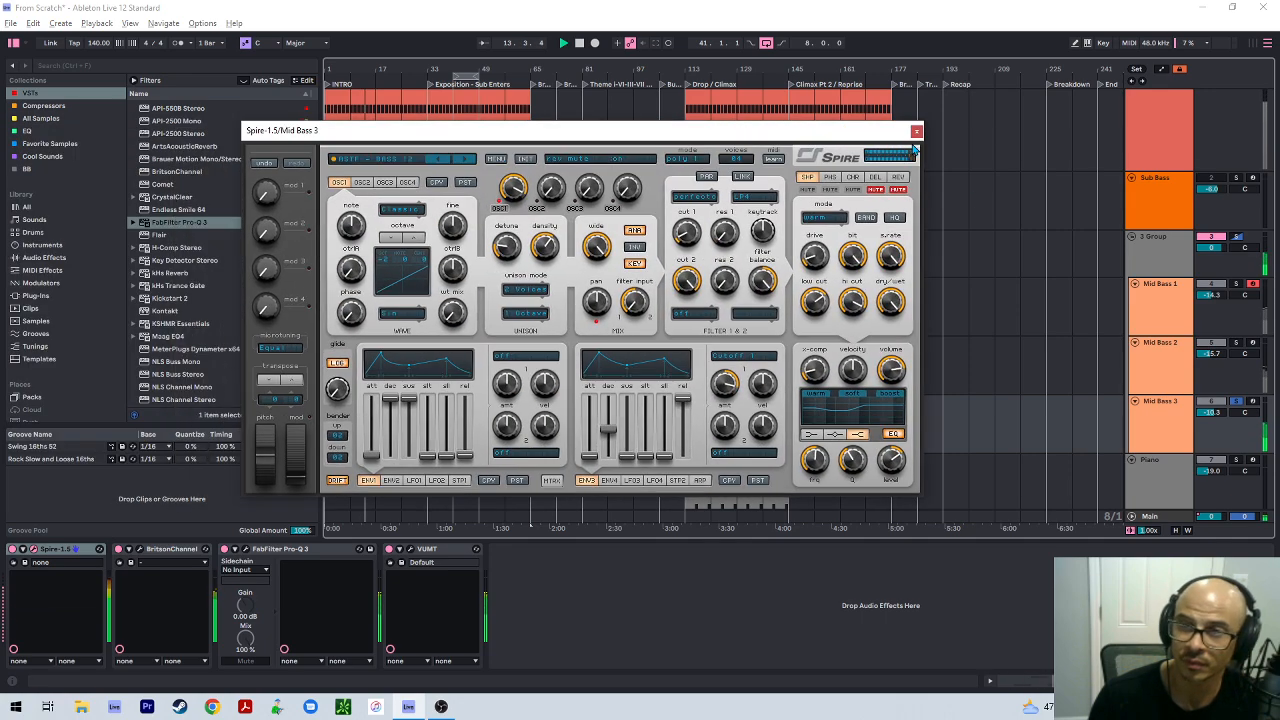
pyautogui.click(916, 131)
# Add FabFilter Pro-Q 3 to the mid bass group track and create a low cut at 225 Hz
pyautogui.click(1180, 263)
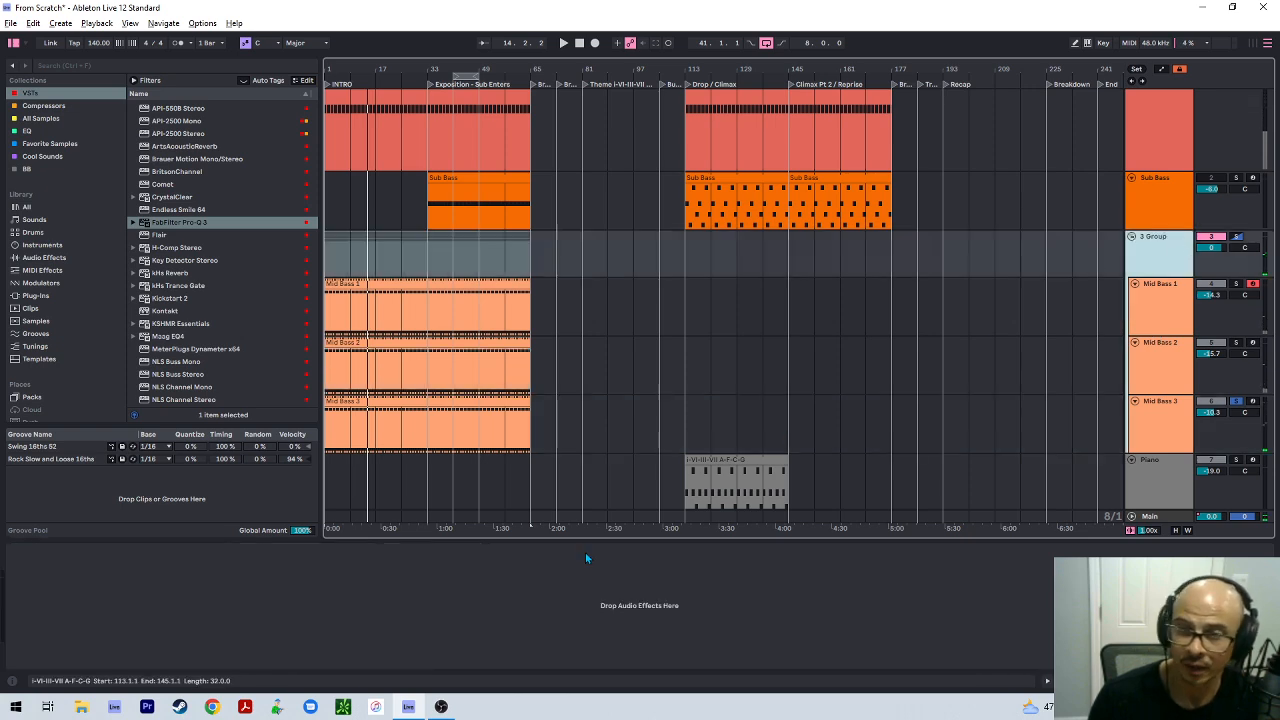
pyautogui.moveTo(230, 230); pyautogui.dragTo(160, 626)
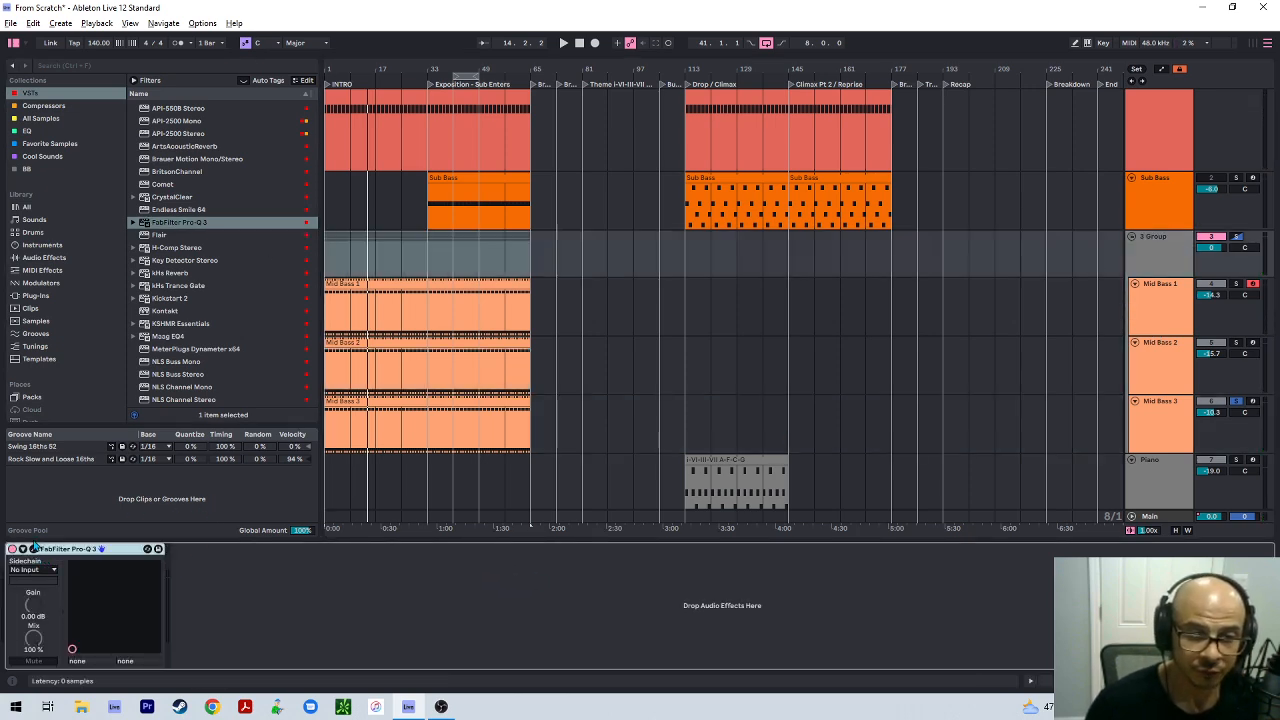
pyautogui.click(101, 549)
pyautogui.doubleClick(60, 333)
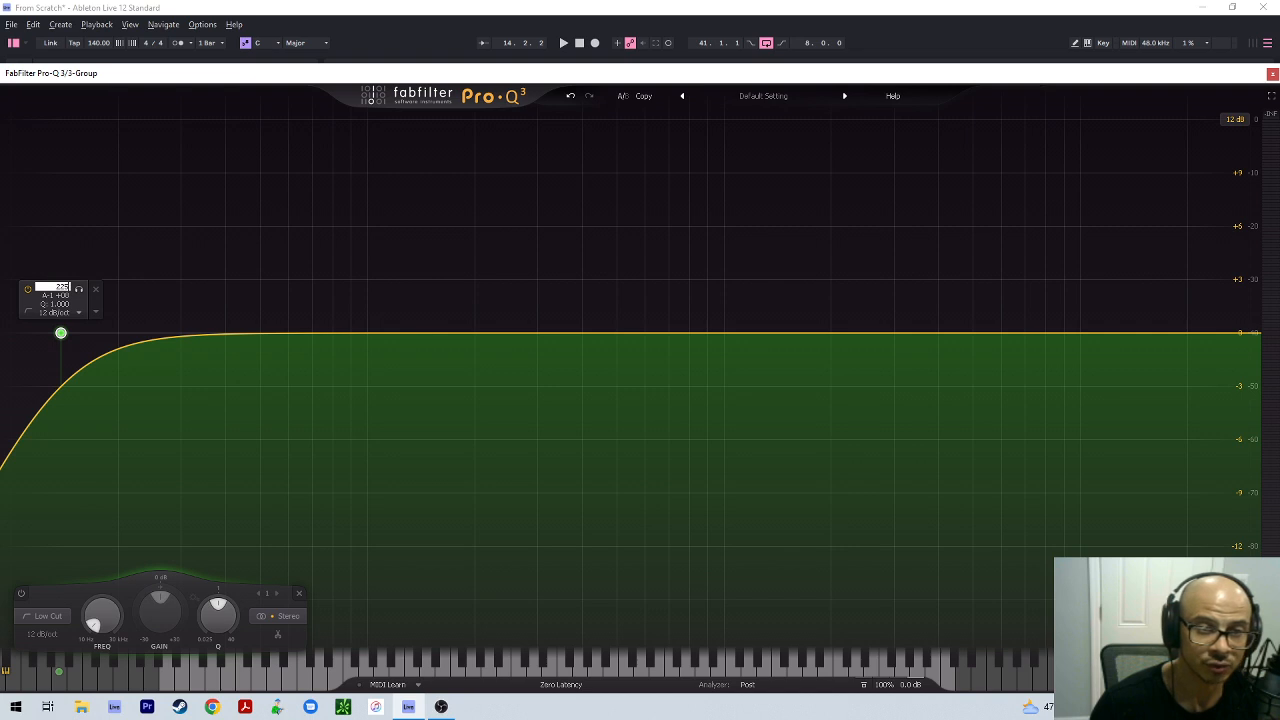
pyautogui.press('Return')
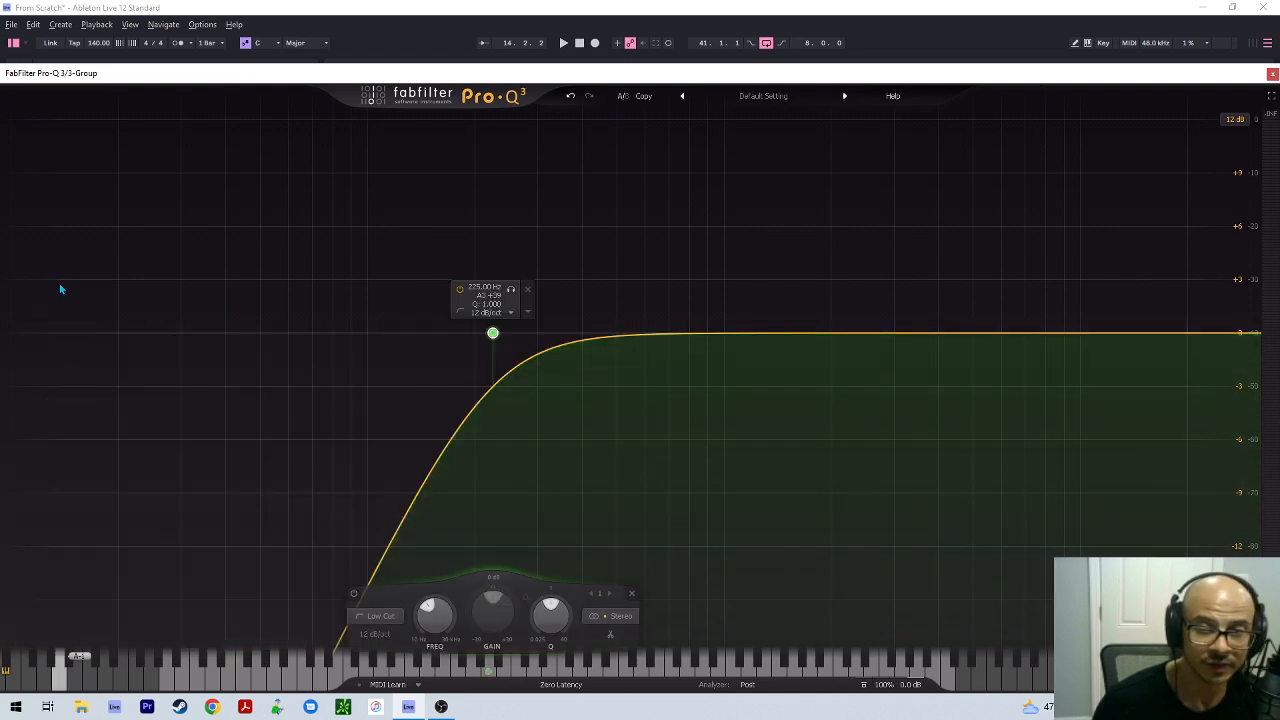
pyautogui.click(1272, 74)
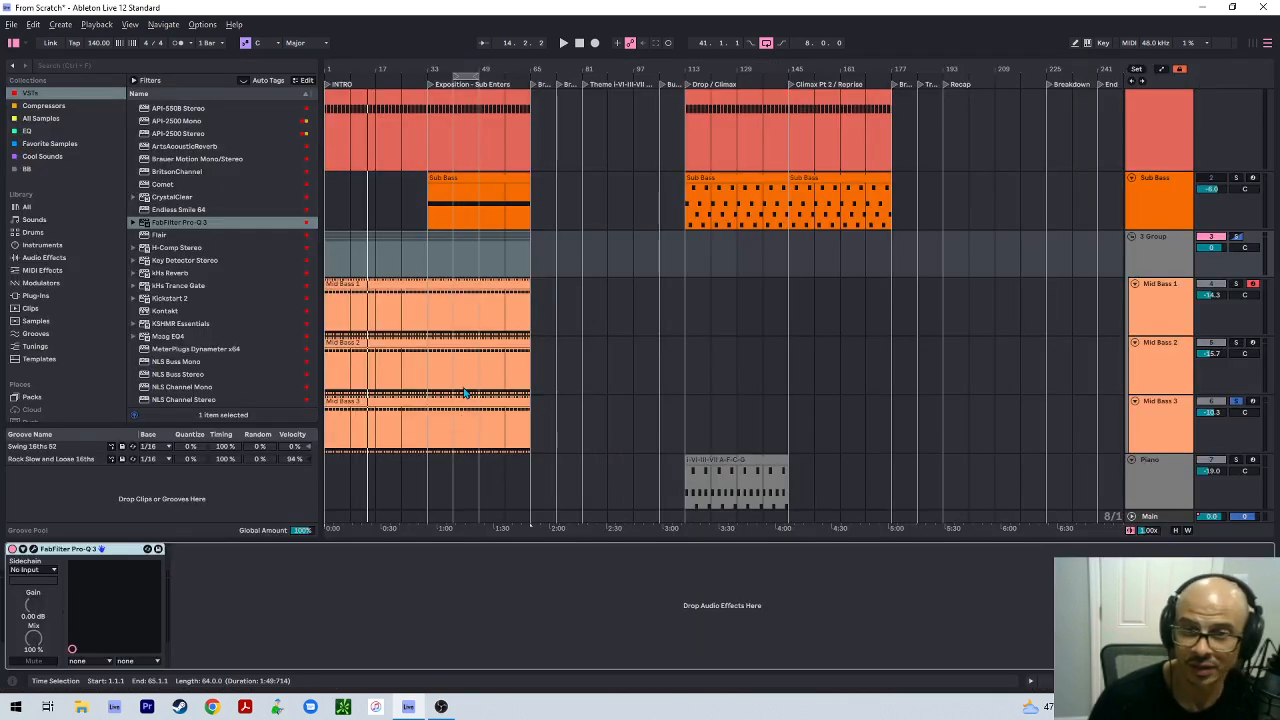
# Select bars 33 to 49 across the mid bass group and its three tracks
pyautogui.click(450, 305)
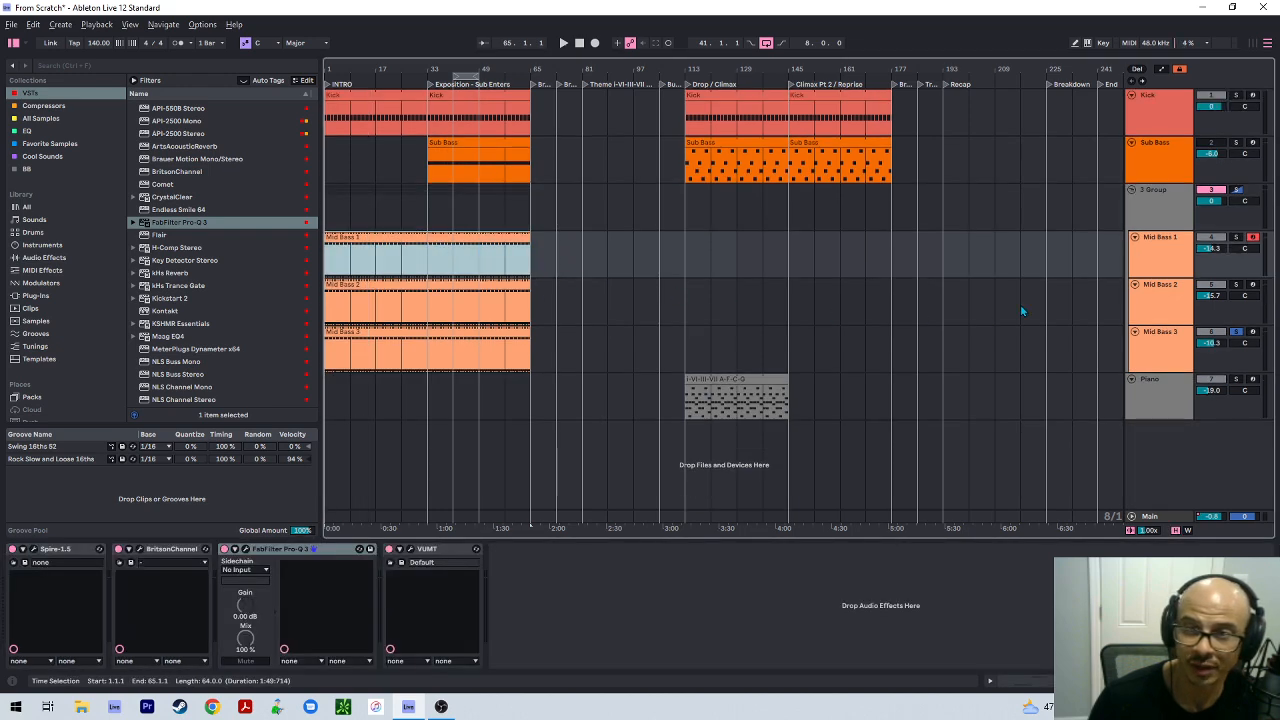
pyautogui.press('Up')
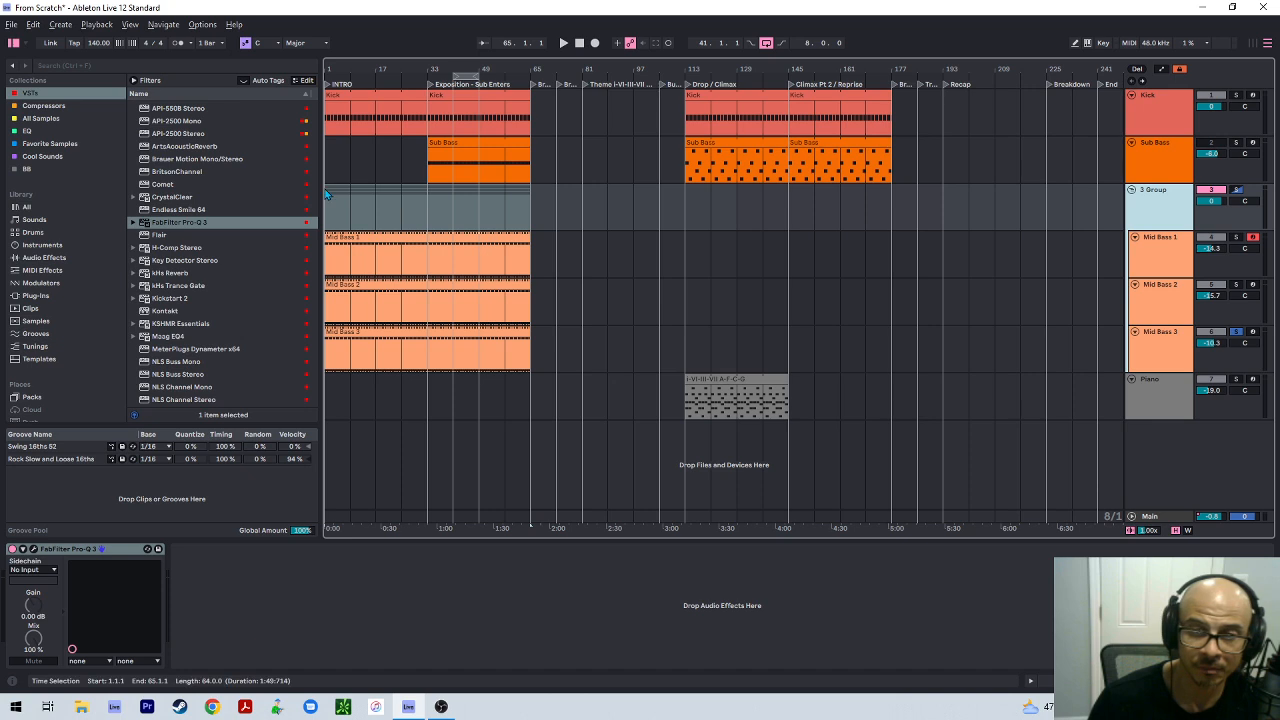
pyautogui.moveTo(427, 206); pyautogui.dragTo(478, 350)
pyautogui.click(433, 157)
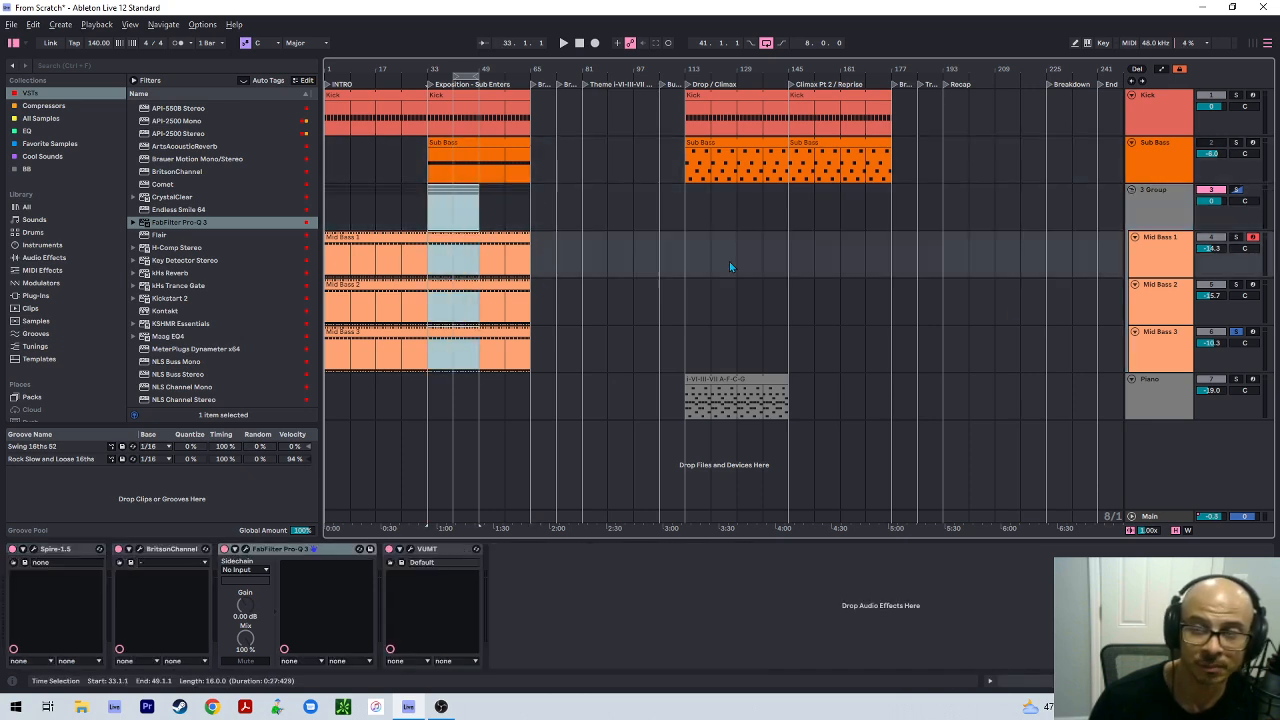
# Rename the mid bass group track as Mid Bass Bus
pyautogui.scroll(-3, 193, 290)
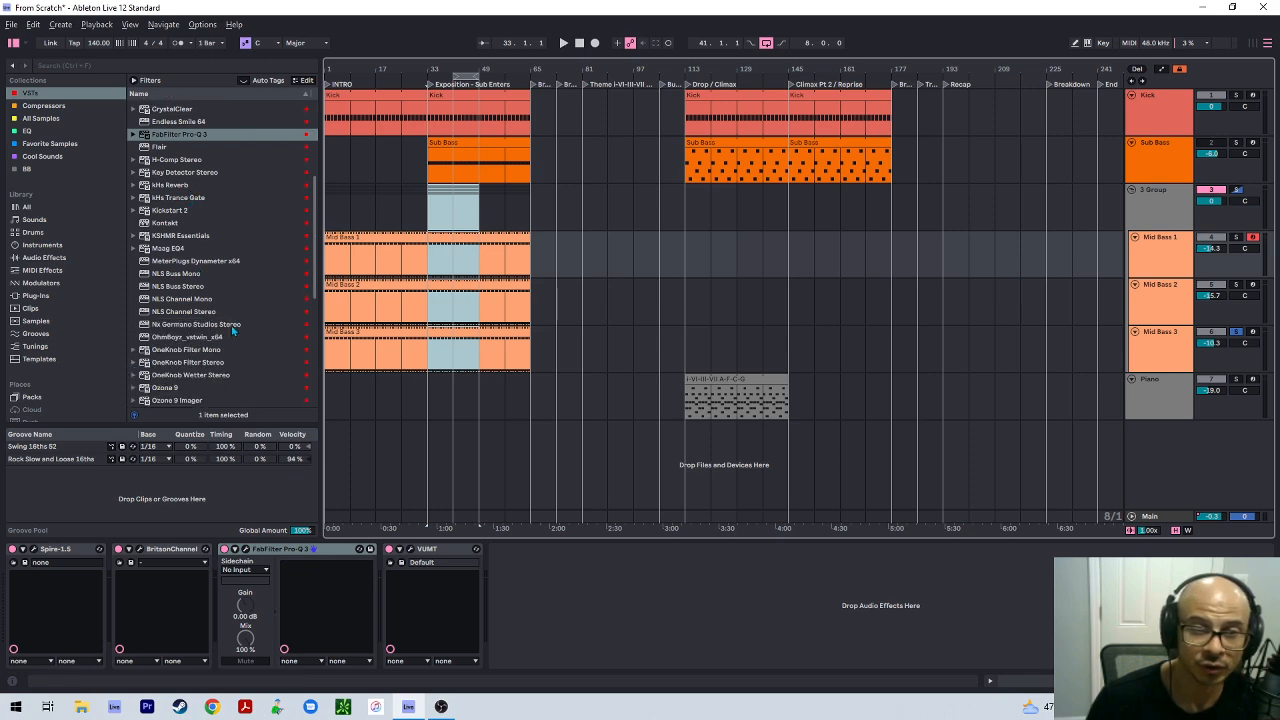
pyautogui.click(1147, 243)
pyautogui.click(1155, 213)
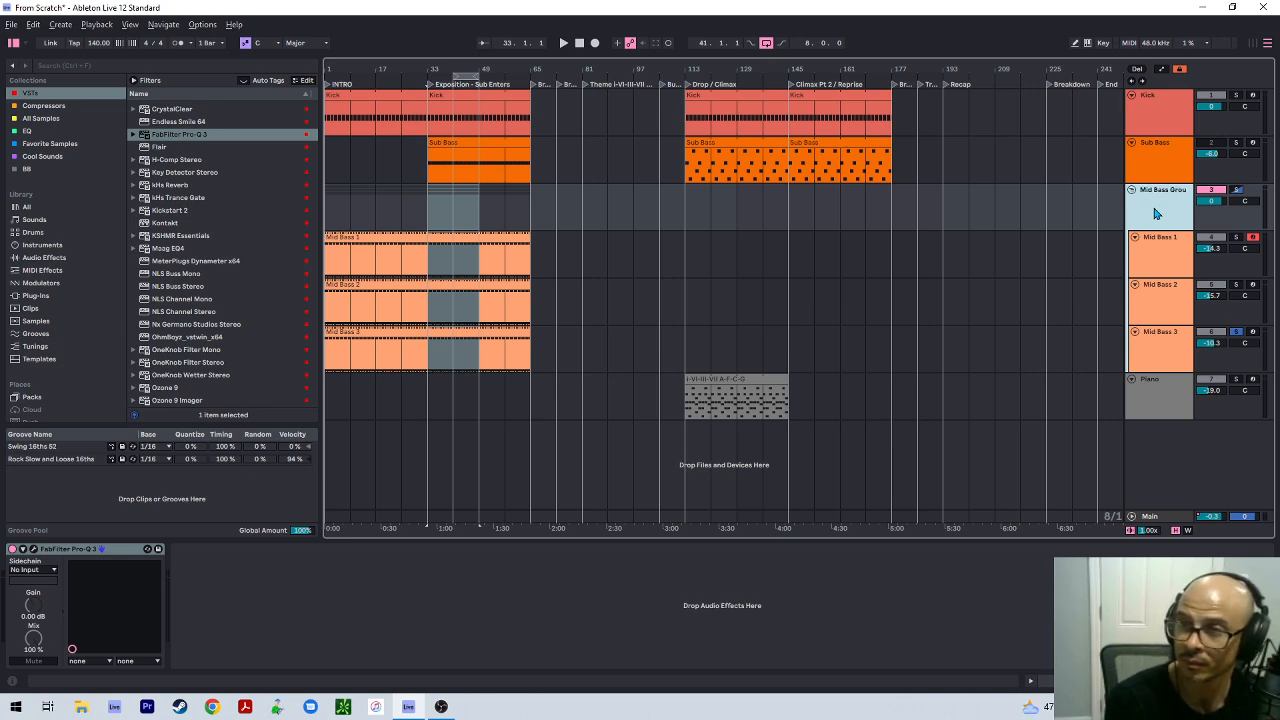
pyautogui.write('p')
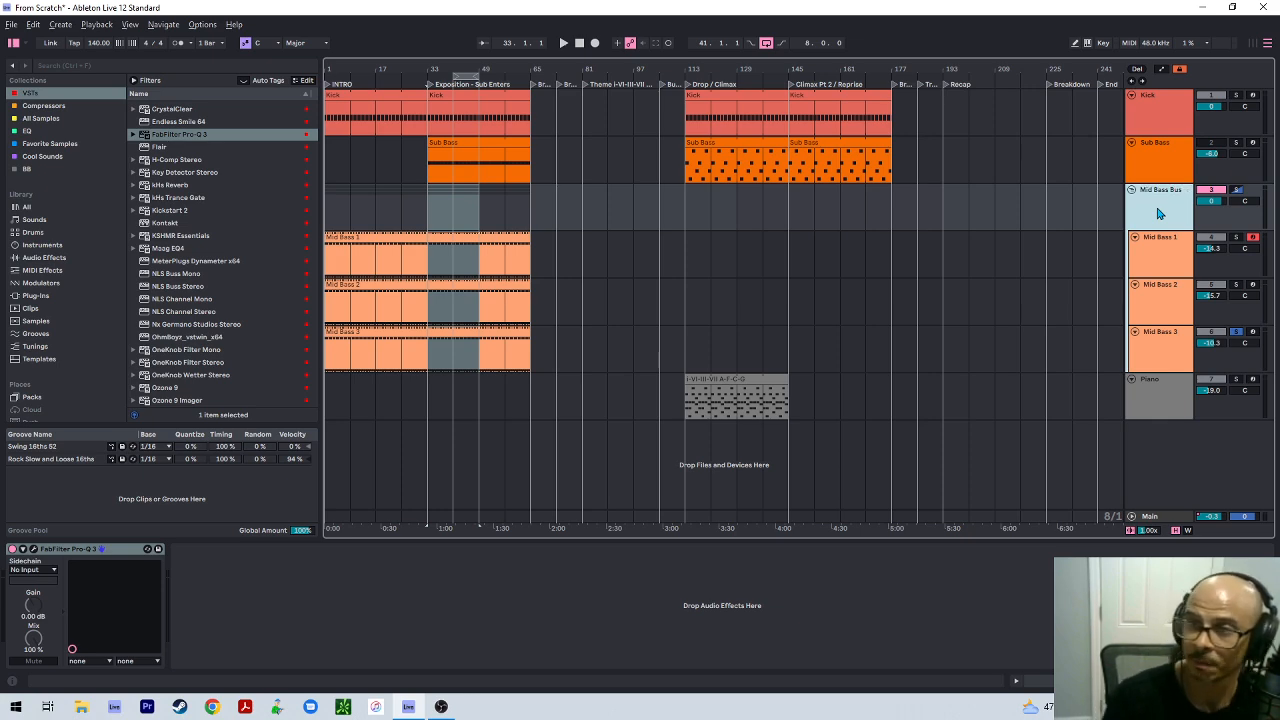
# Add the Replika XT delay after the EQ on Mid Bass Bus and switch it from Standard to Ping Pong
pyautogui.scroll(-3, 246, 305)
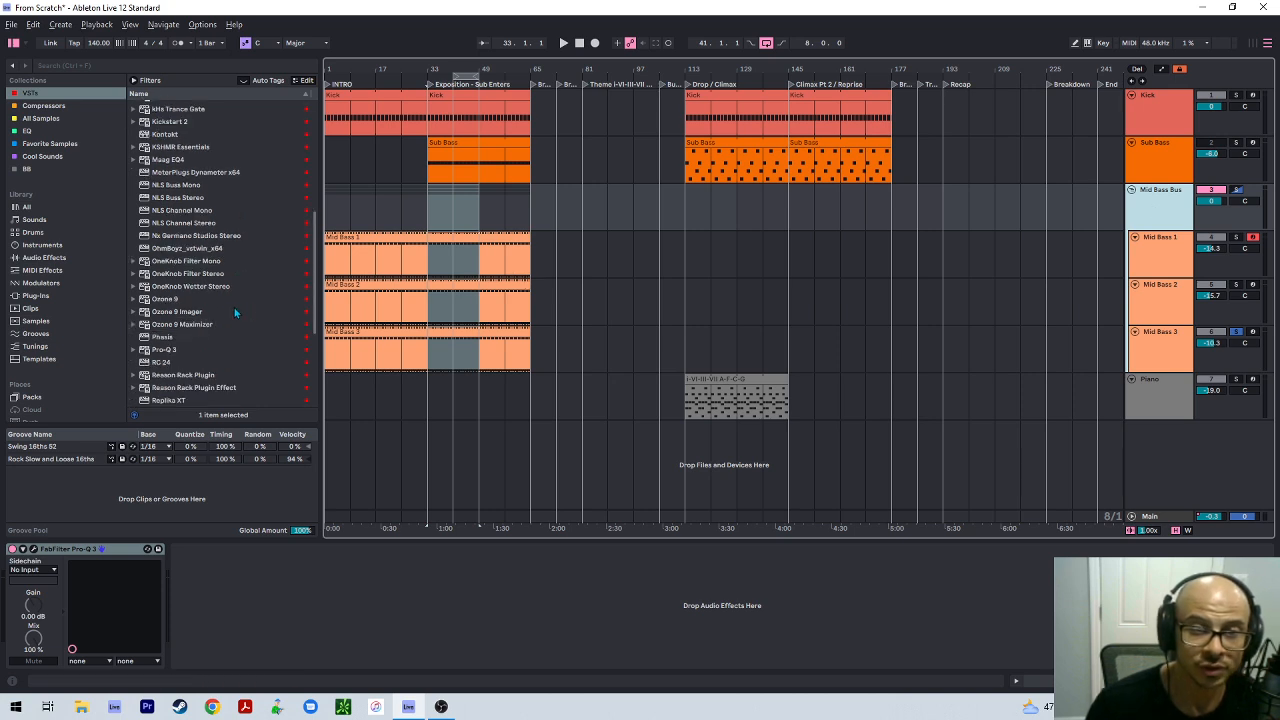
pyautogui.scroll(-6, 235, 313)
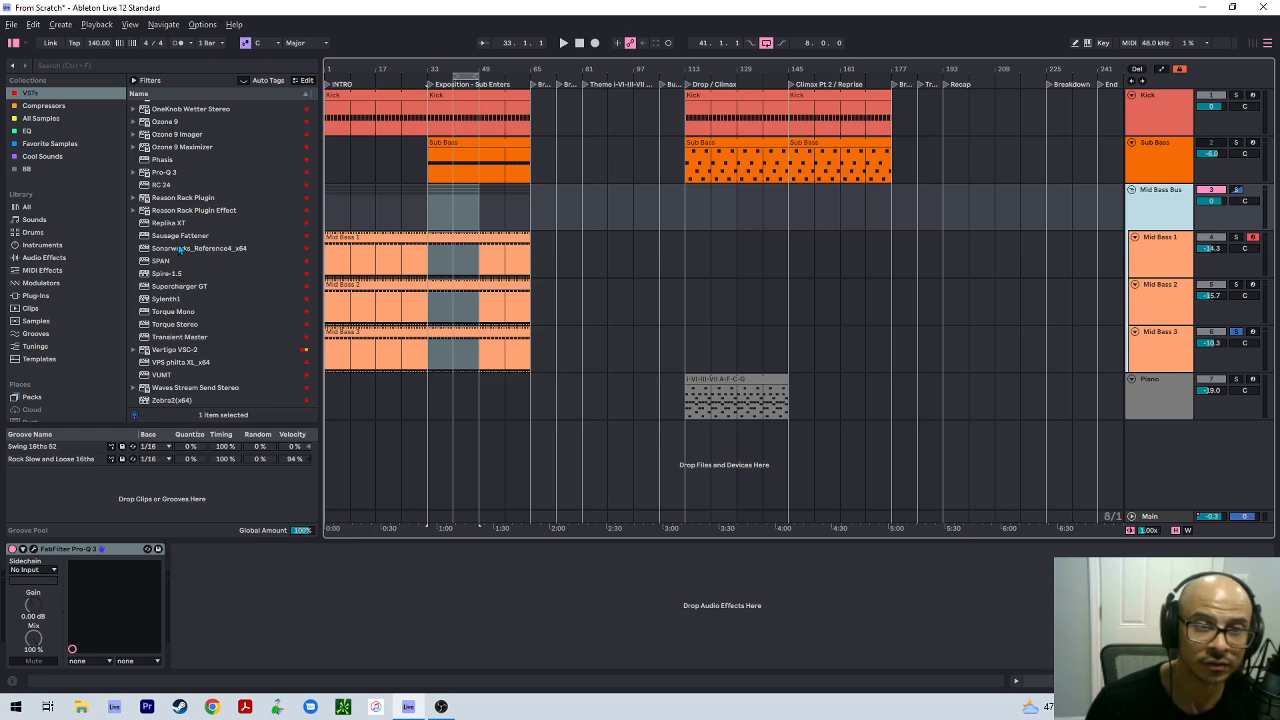
pyautogui.moveTo(180, 222); pyautogui.dragTo(180, 560)
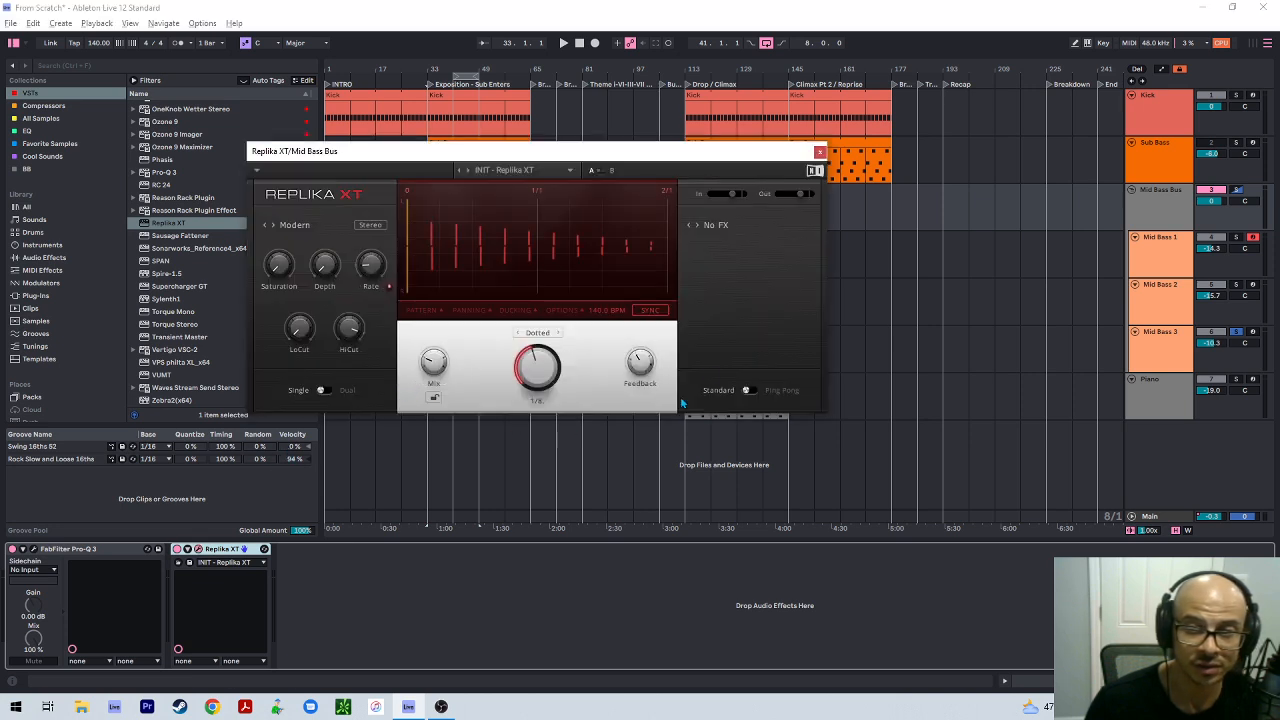
pyautogui.click(748, 390)
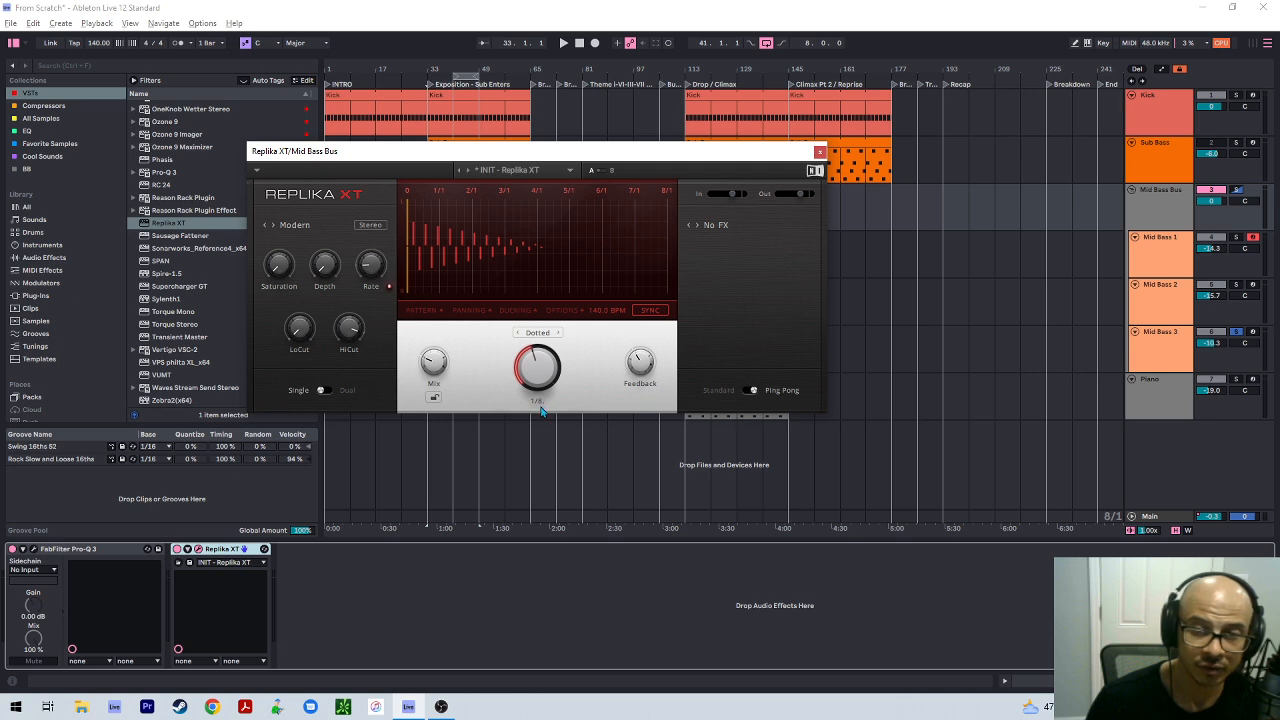
# Reduce Replika XT's feedback and adjust its dry/wet mix while playing the mid bass from bar 33
pyautogui.press('space')
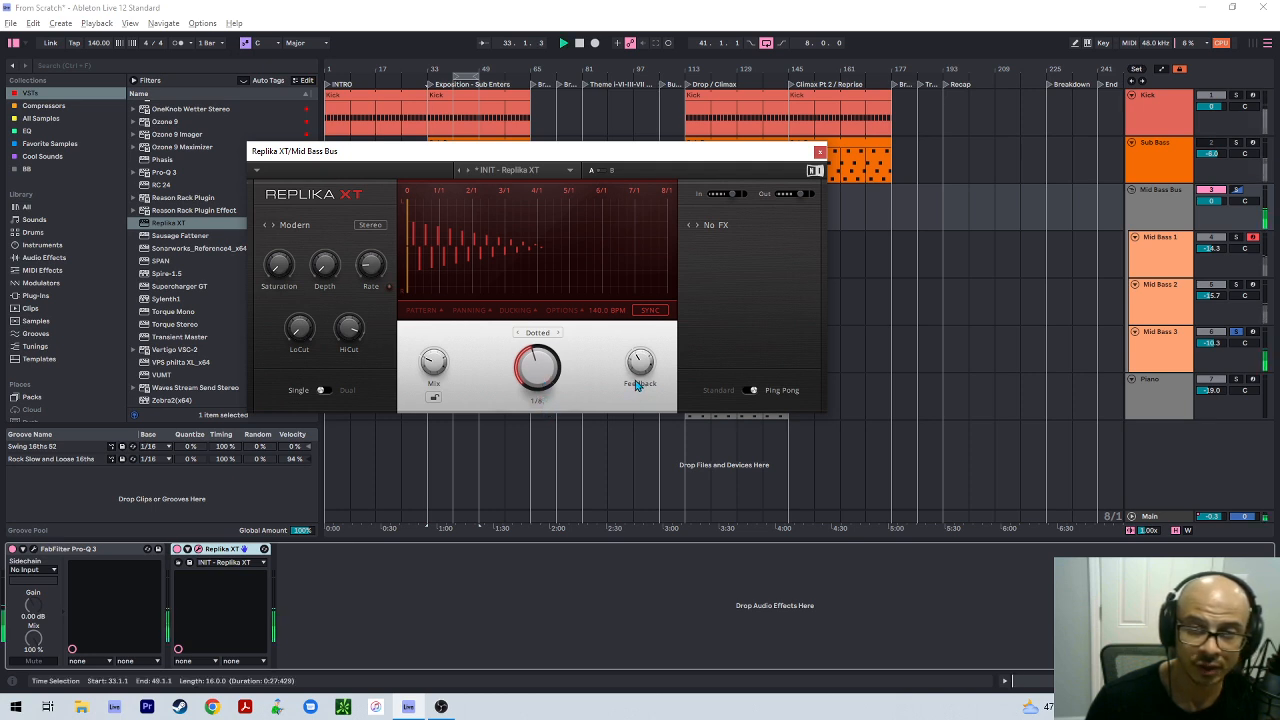
pyautogui.moveTo(637, 368); pyautogui.dragTo(637, 393)
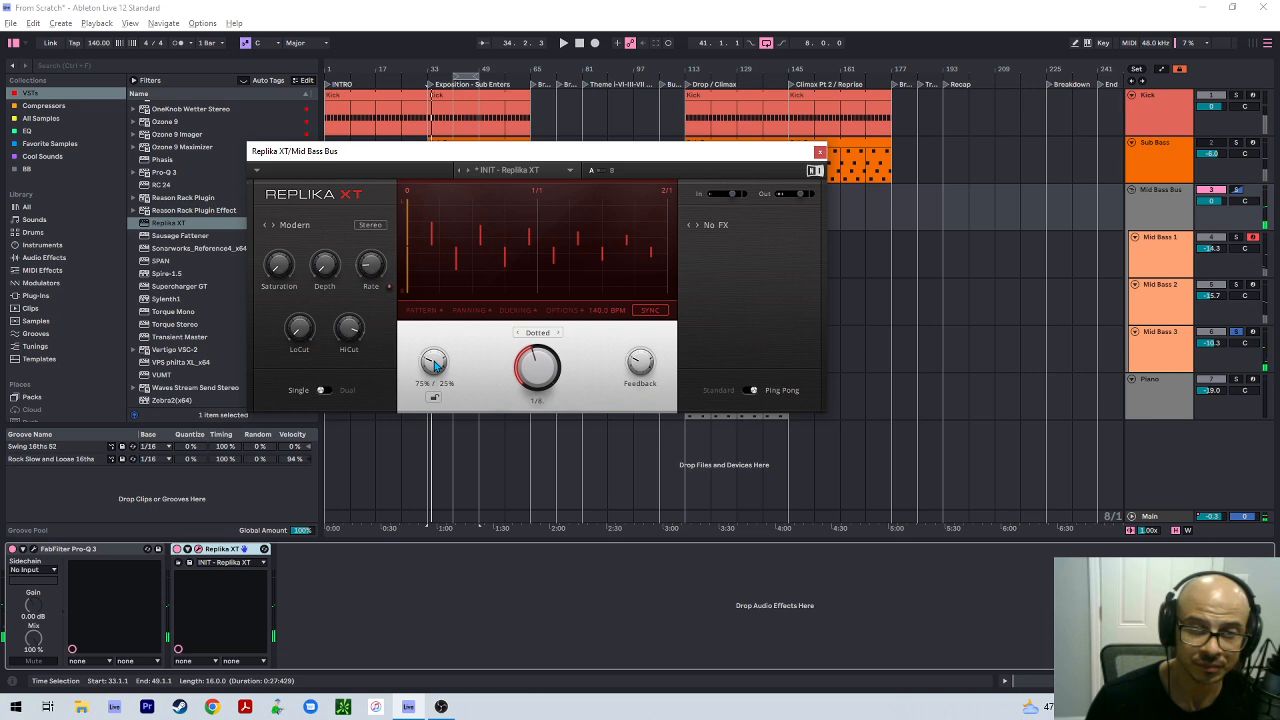
pyautogui.moveTo(440, 366); pyautogui.dragTo(440, 384)
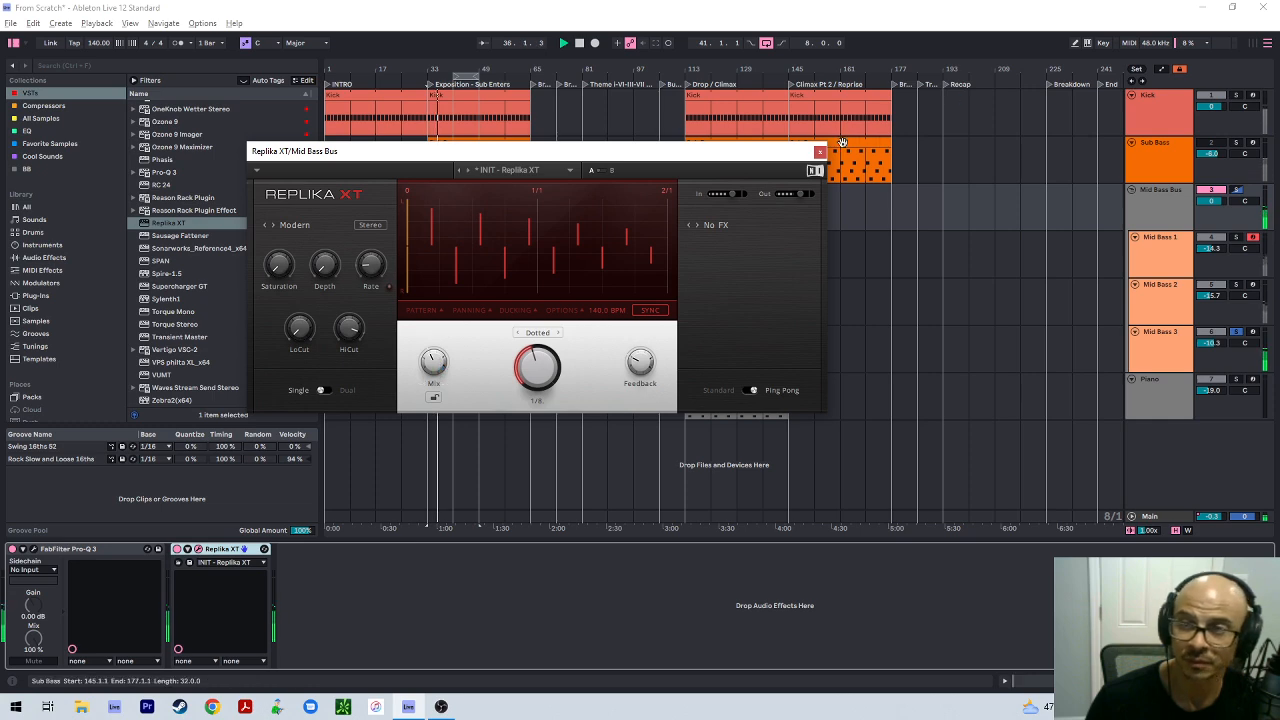
pyautogui.click(820, 151)
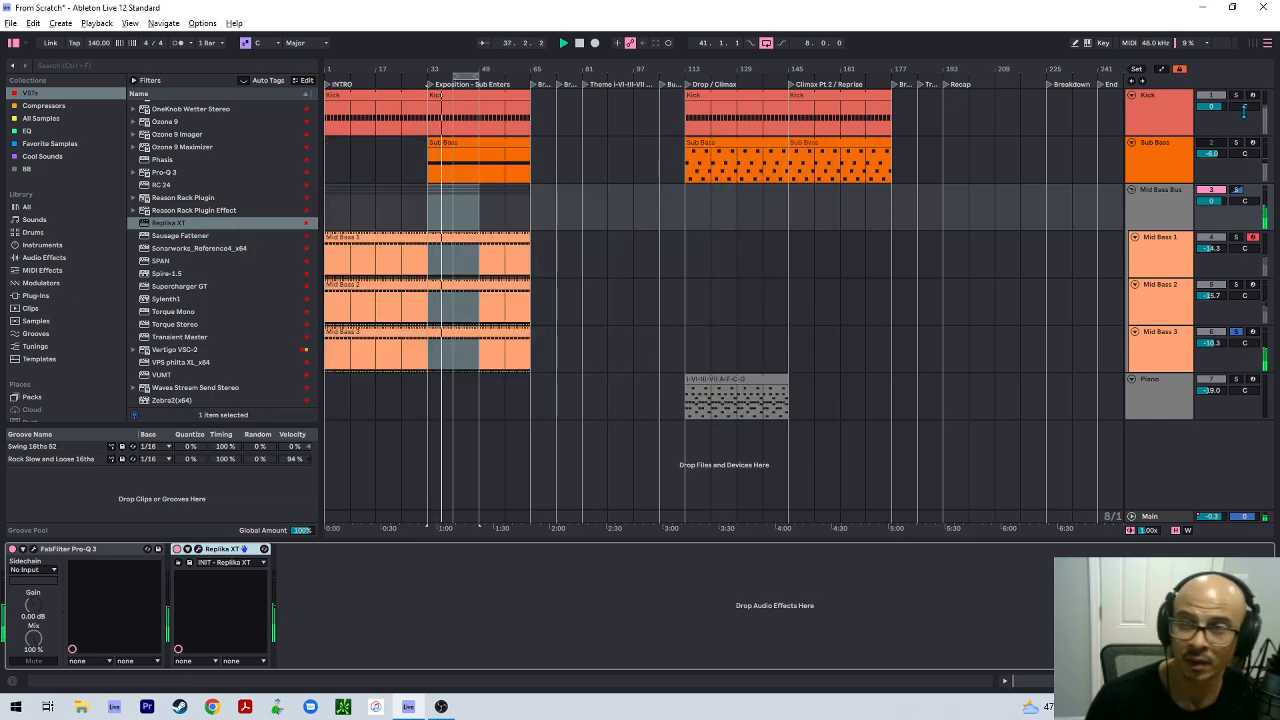
# Solo the Kick alongside the mid bass and add Kickstart 2 after Replika XT on Mid Bass Bus
pyautogui.click(1244, 111)
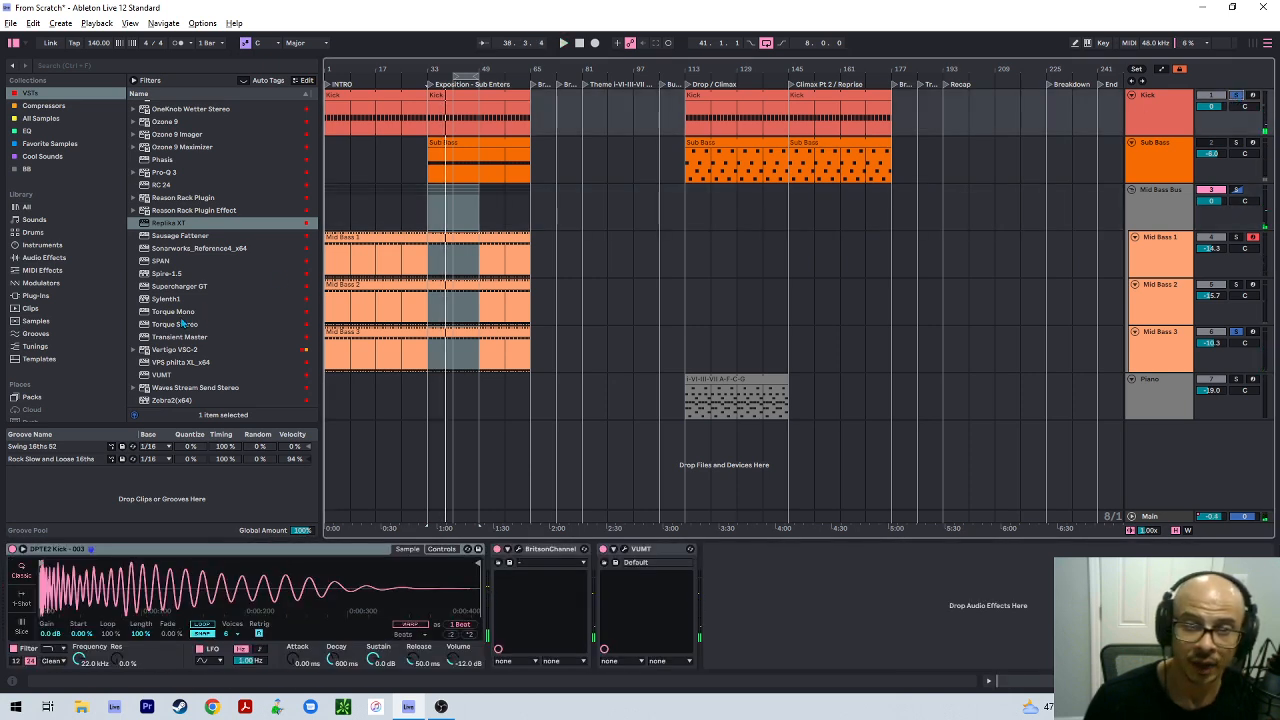
pyautogui.scroll(10, 172, 253)
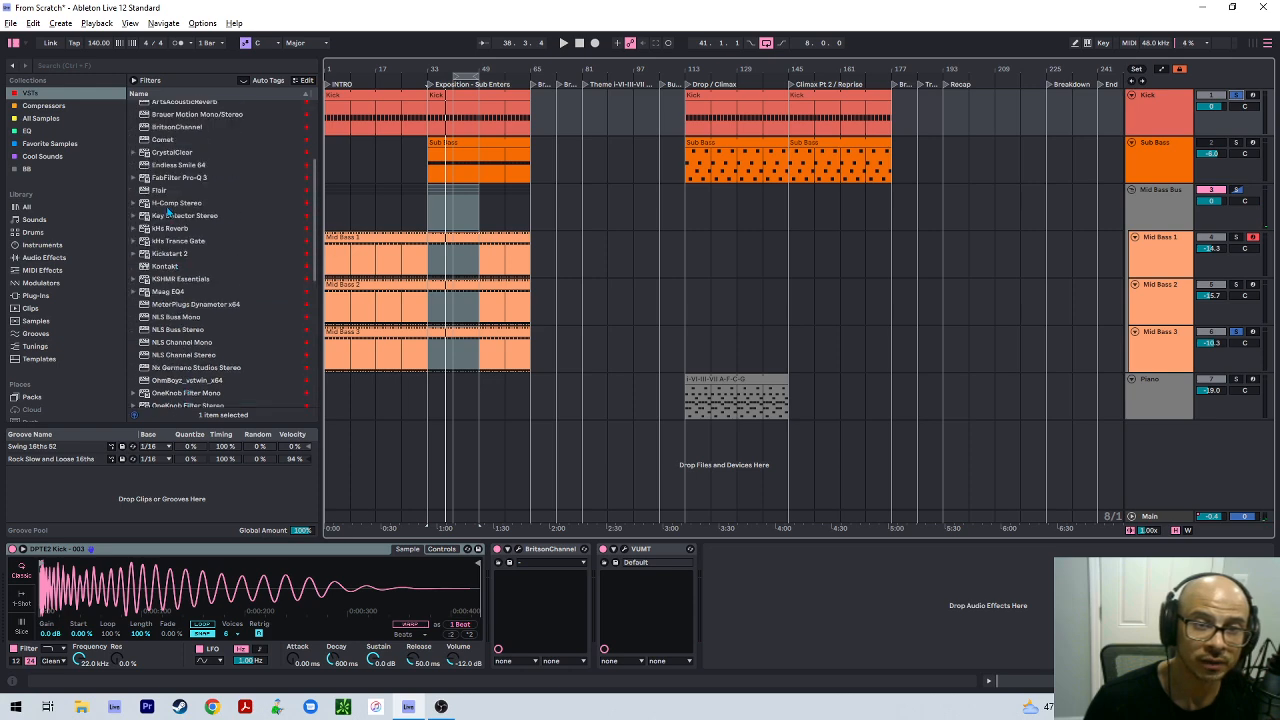
pyautogui.scroll(2, 170, 193)
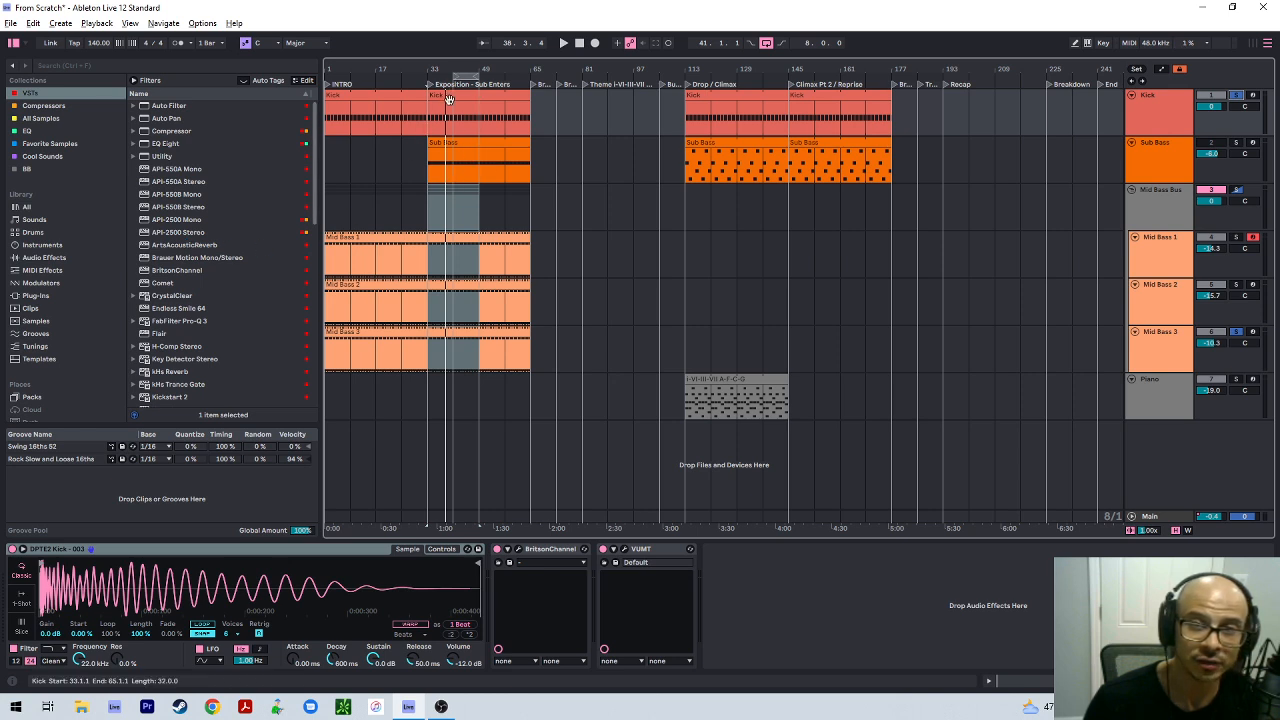
pyautogui.click(1150, 112)
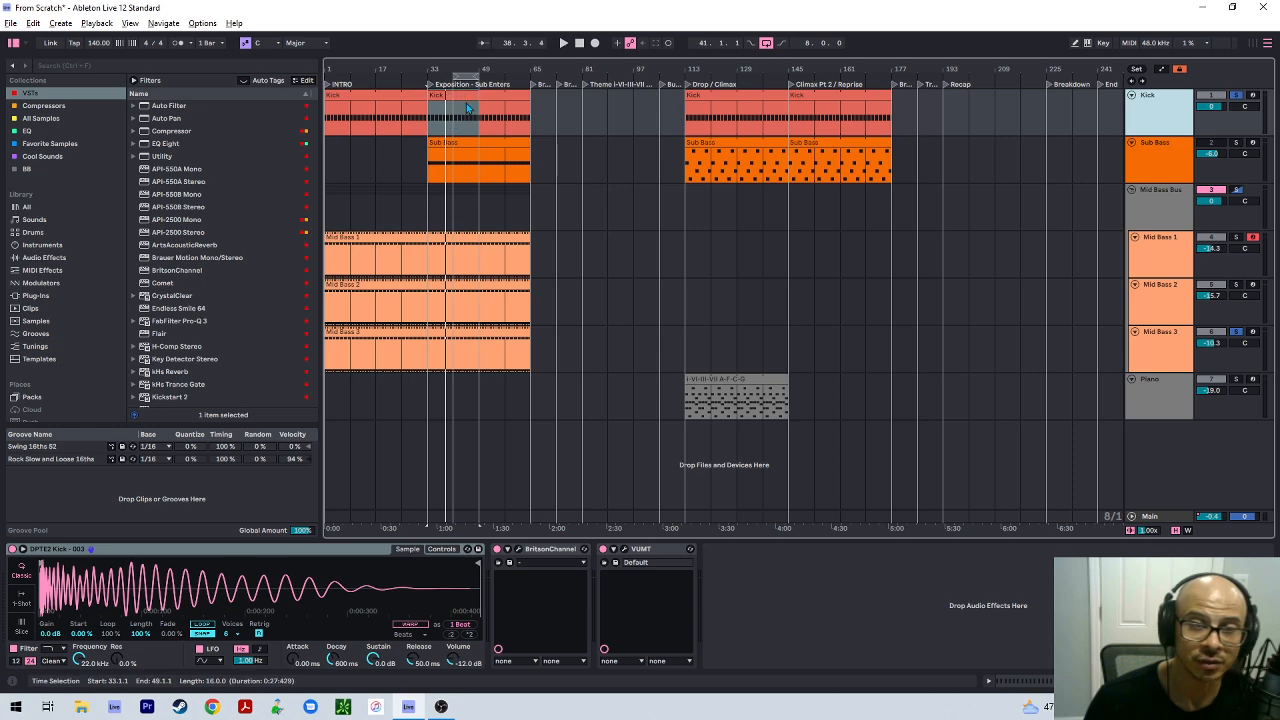
pyautogui.scroll(-2, 190, 308)
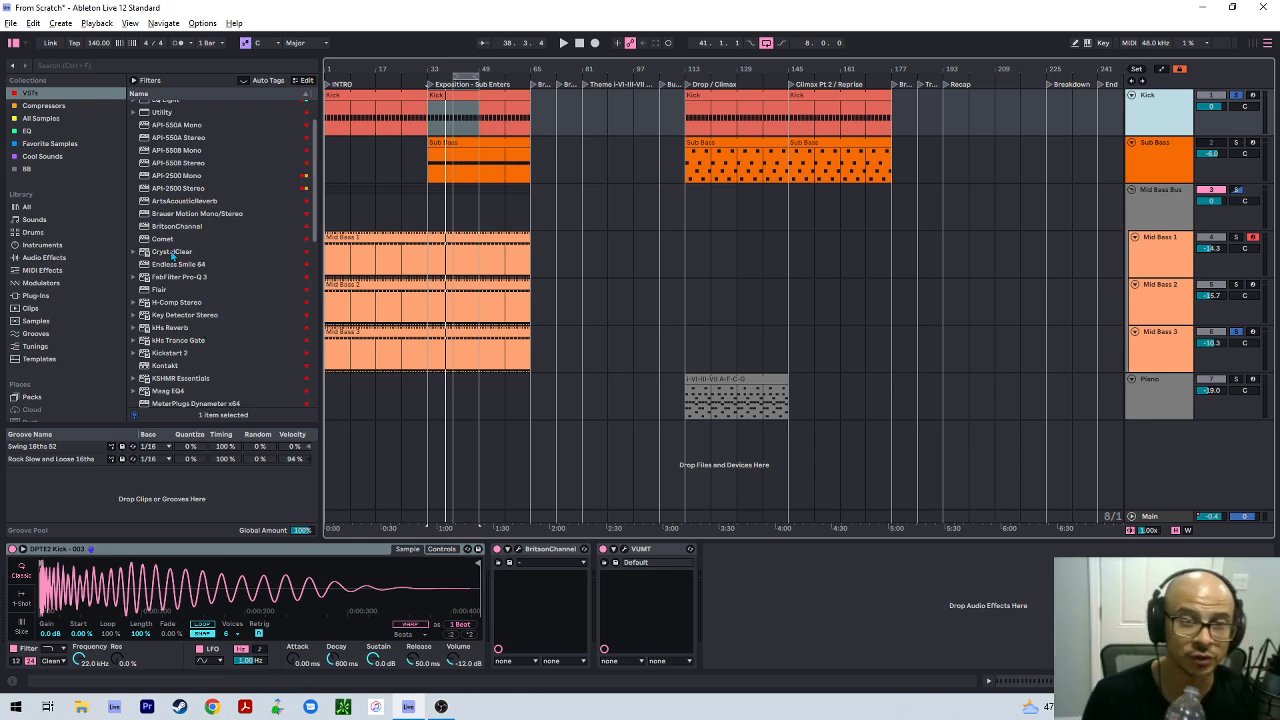
pyautogui.click(172, 353)
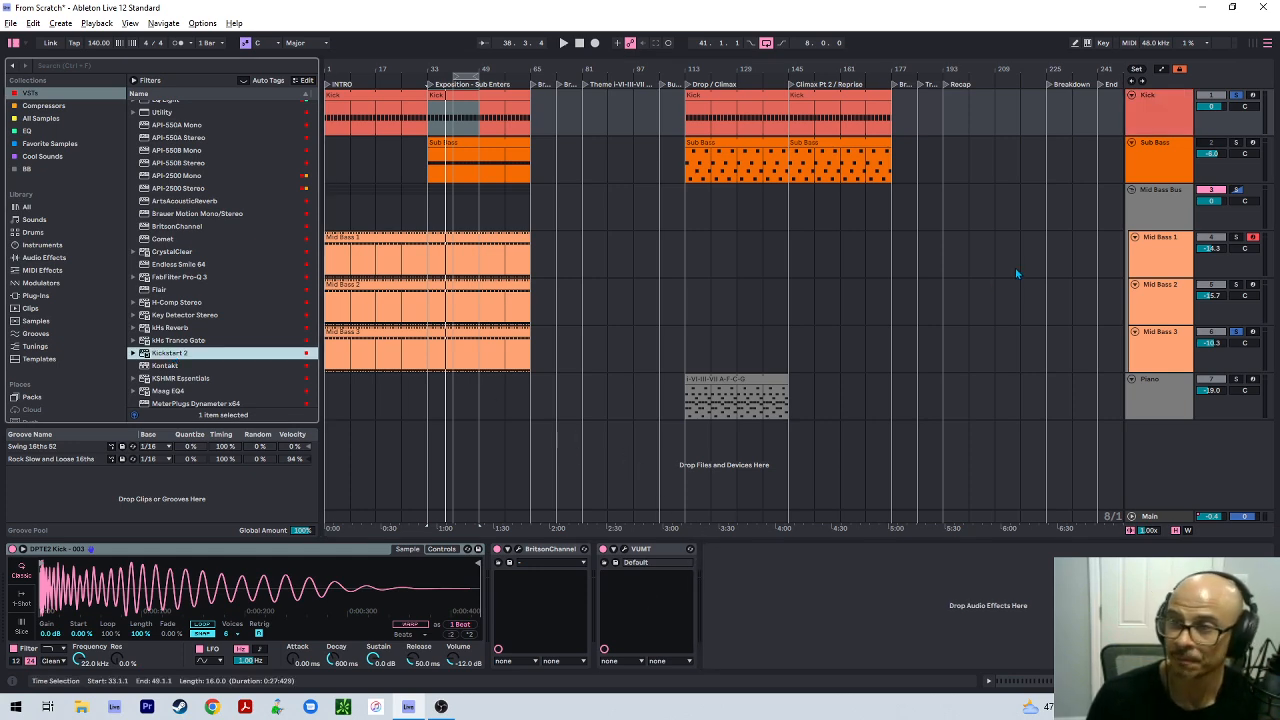
pyautogui.click(1166, 216)
pyautogui.moveTo(180, 362); pyautogui.dragTo(318, 581)
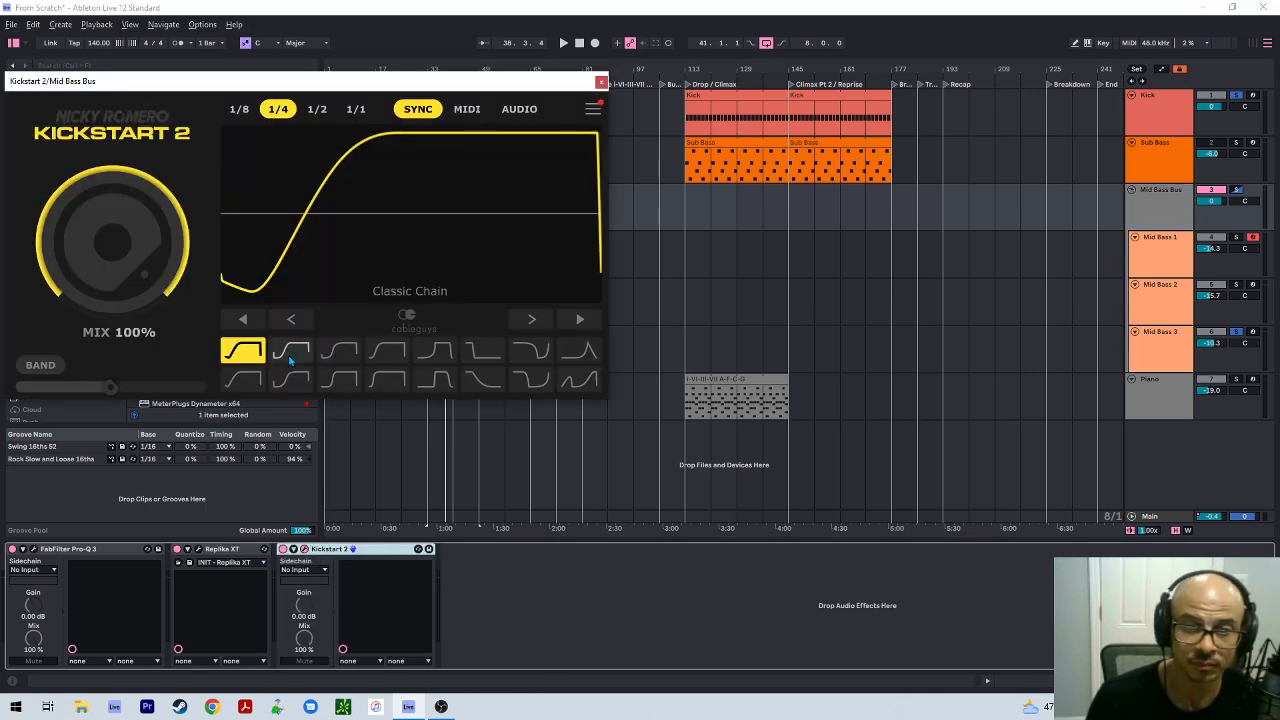
# Choose Kickstart 2's Mids Chain curve and shift its rise slightly later while listening against the kick
pyautogui.click(291, 379)
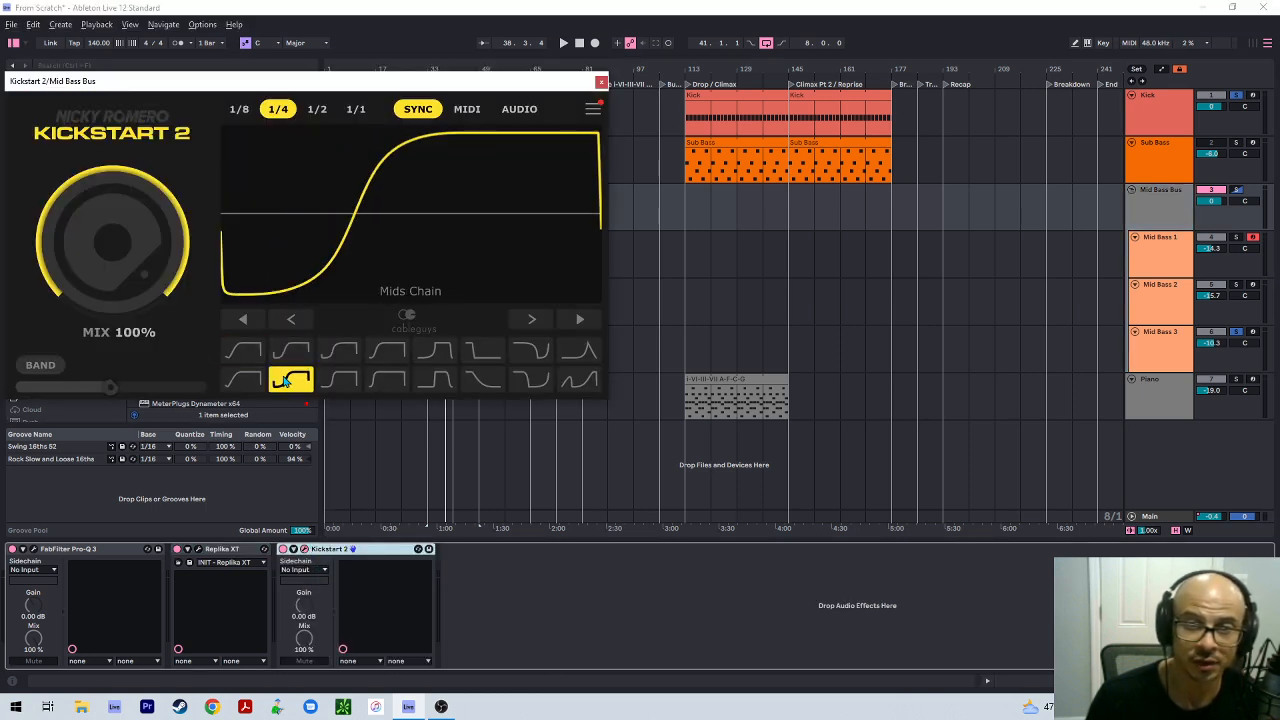
pyautogui.press('space')
pyautogui.moveTo(352, 216); pyautogui.dragTo(365, 216)
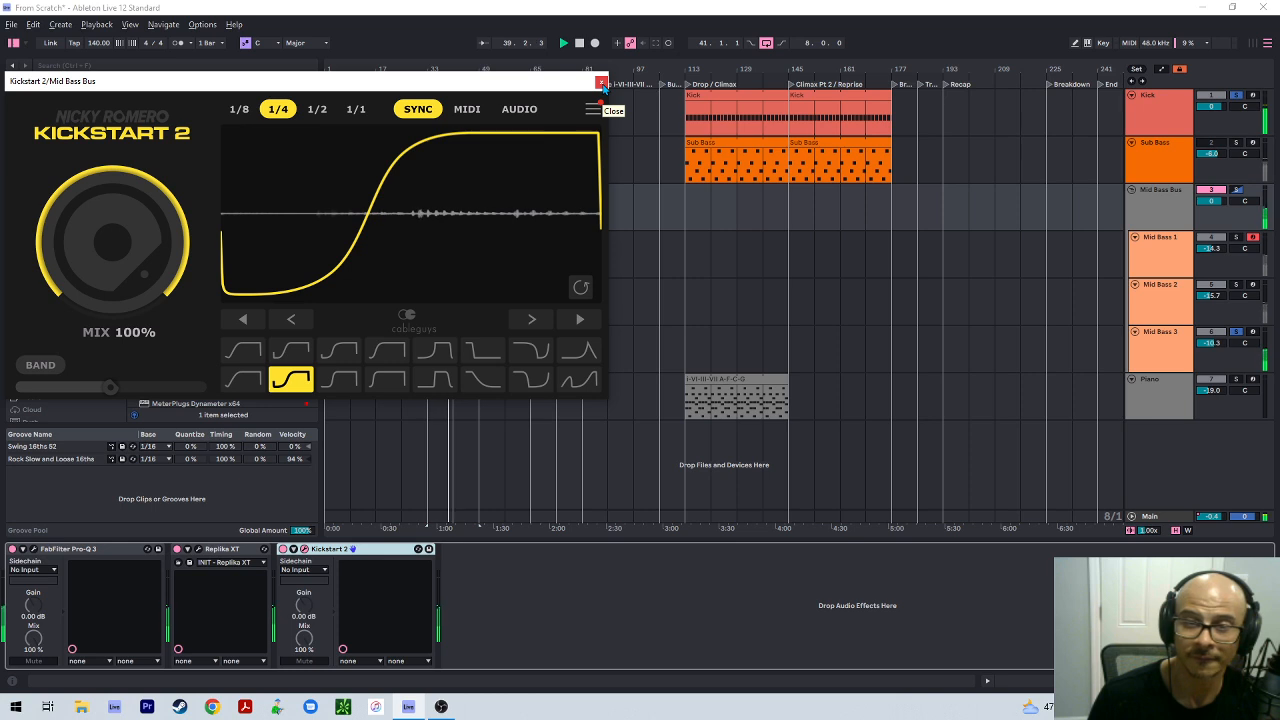
pyautogui.click(601, 83)
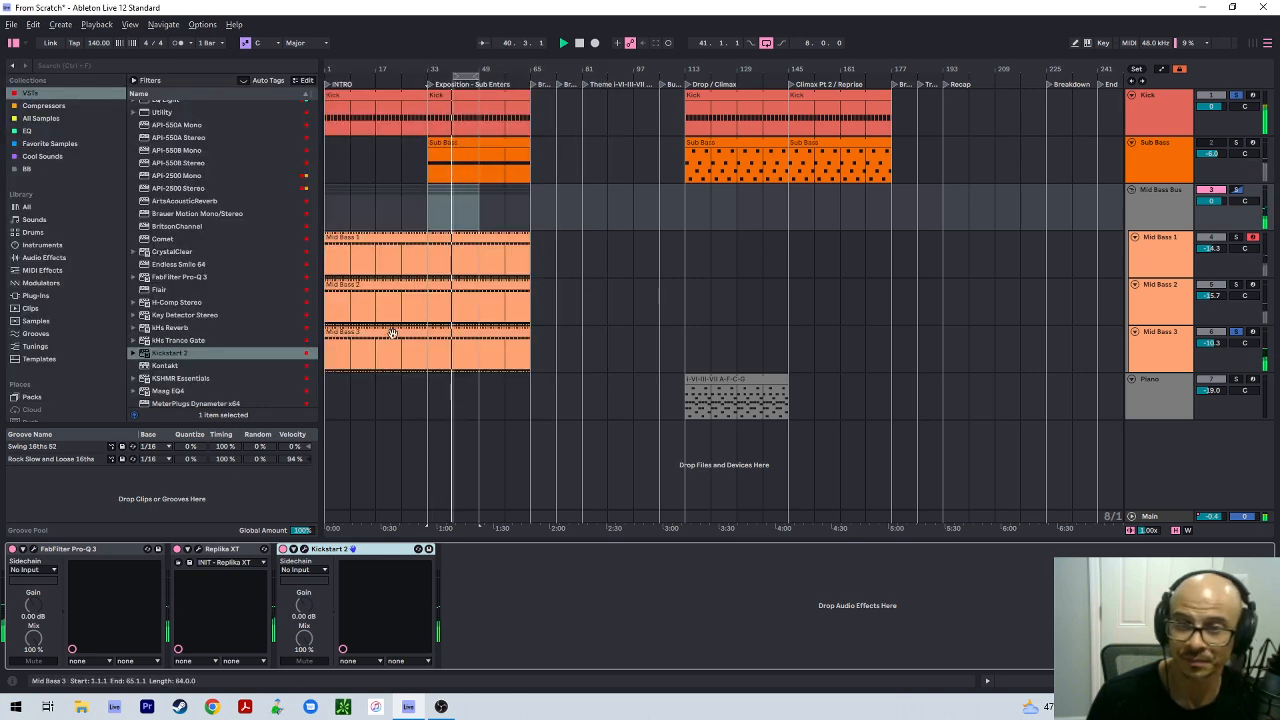
pyautogui.press('space')
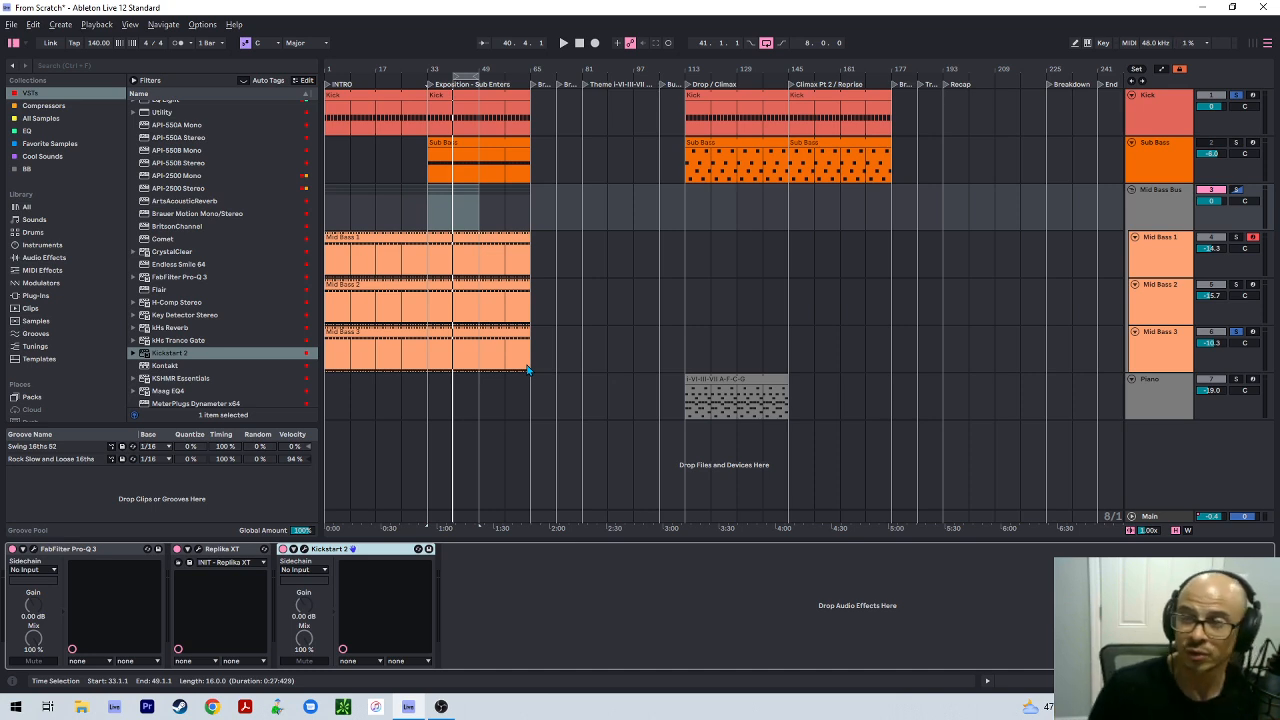
# Play the kick and mid bass from bar 33 and check the Mid Bass Bus peak level in the mixer after resetting it
pyautogui.press('space')
pyautogui.click(1162, 241)
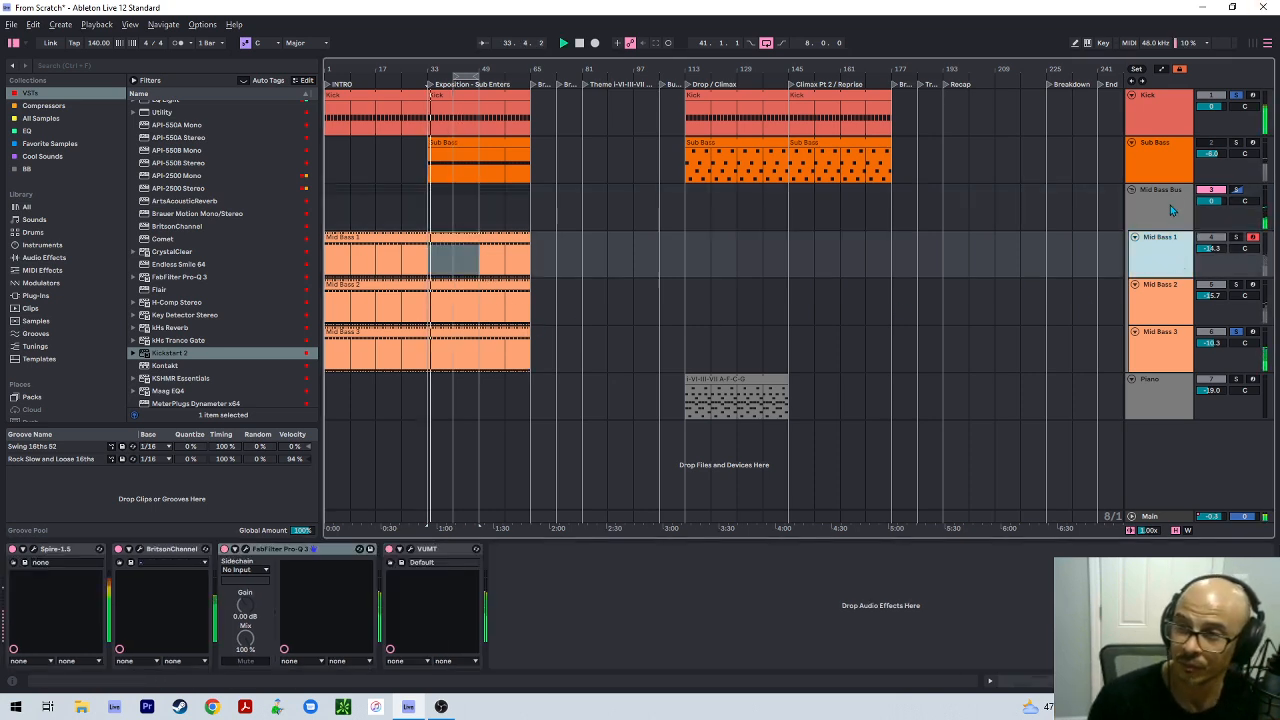
pyautogui.click(1170, 206)
pyautogui.press('Tab')
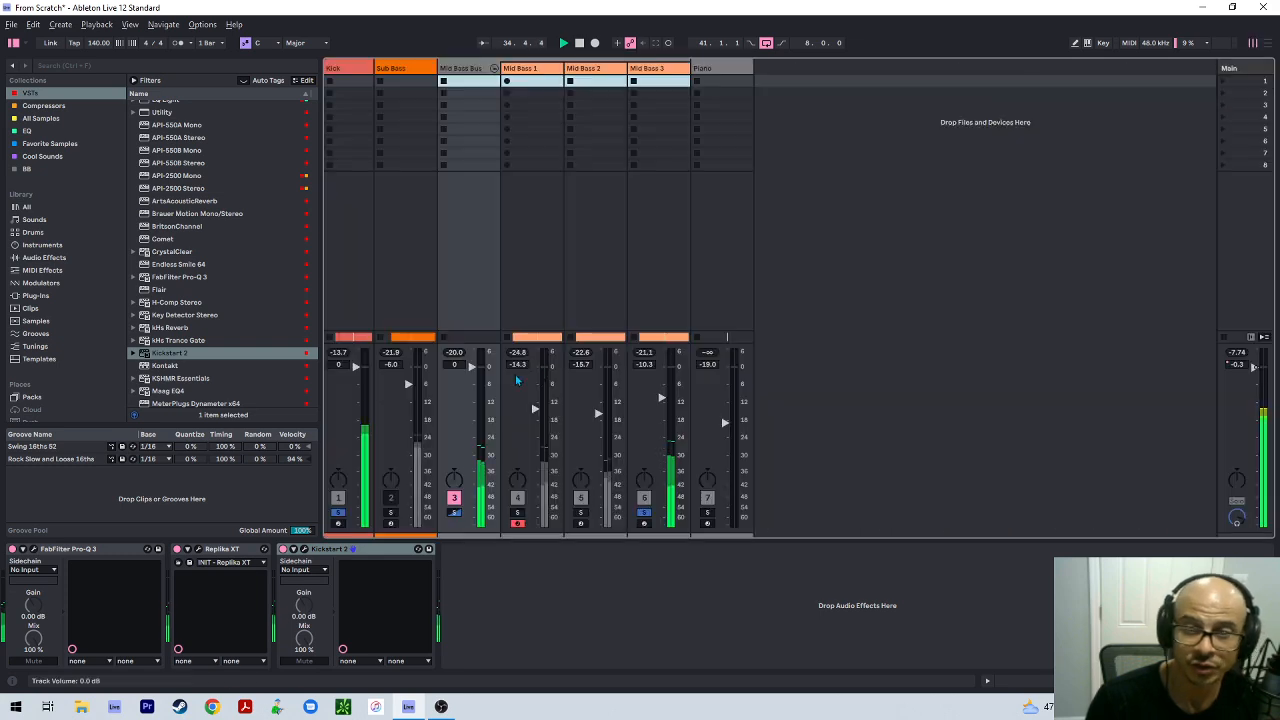
pyautogui.click(457, 353)
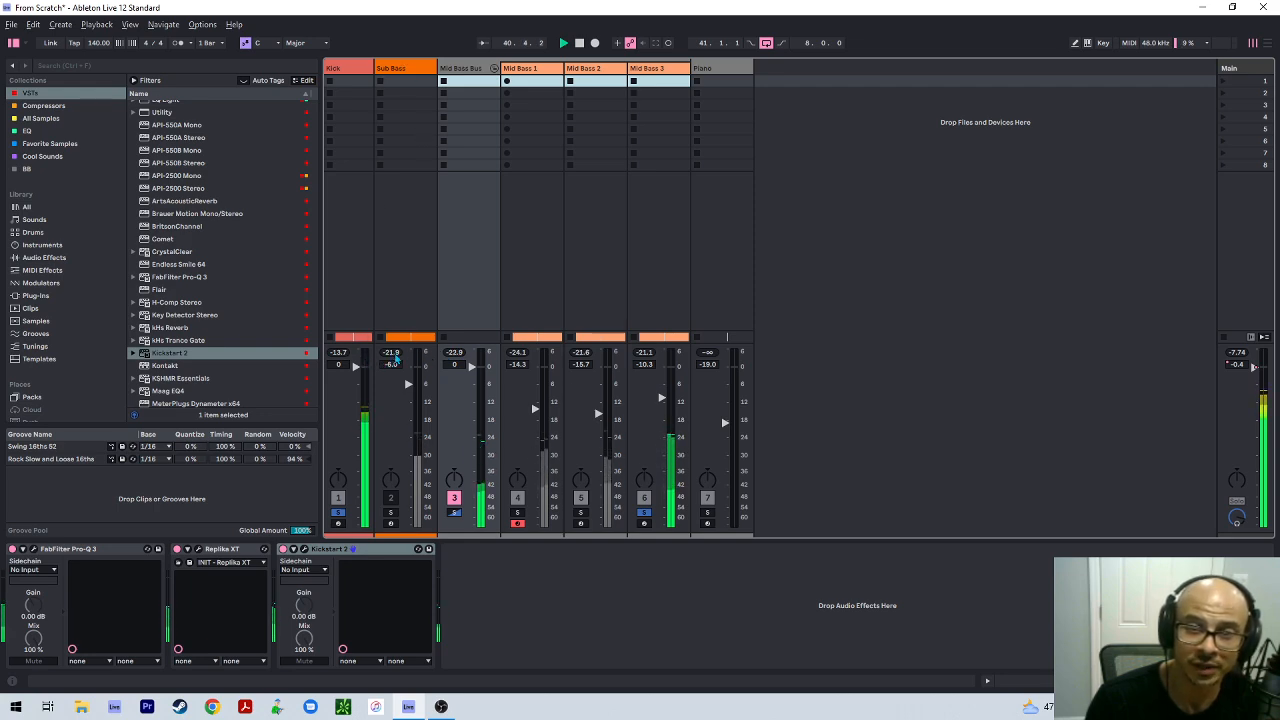
# Undo the Sub Bass level change and solo Sub Bass alongside the Kick and mid bass
pyautogui.moveTo(392, 364); pyautogui.dragTo(390, 400)
pyautogui.hotkey('ctrl', 'z')
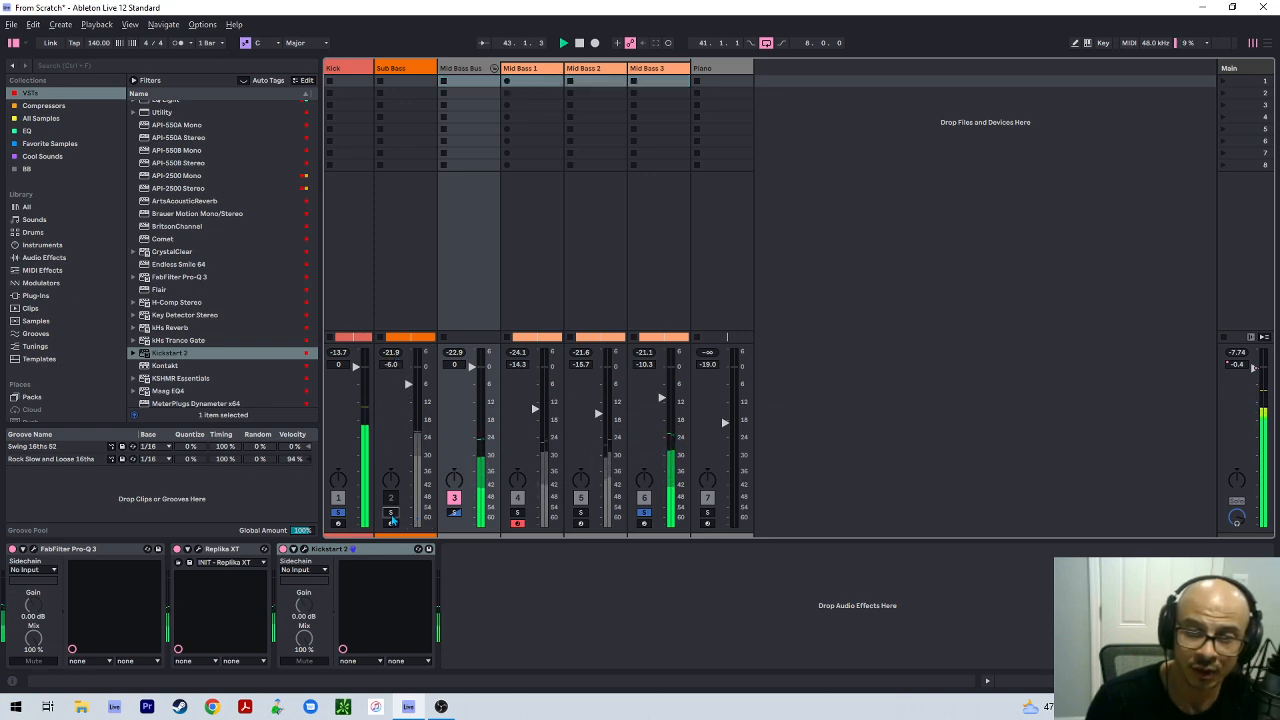
pyautogui.keyDown('ctrl'); pyautogui.click(390, 513); pyautogui.keyUp('ctrl')
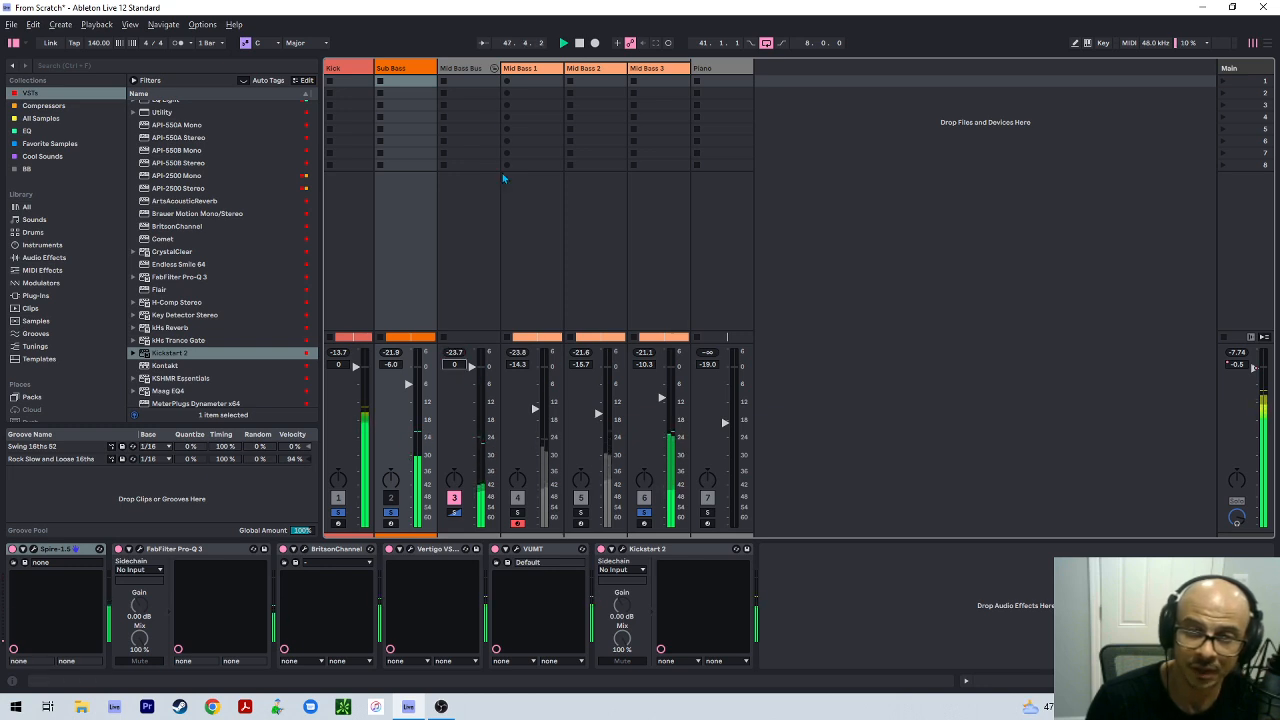
# Raise Mid Bass 1, 2 and 3 together to -14.0, -15.4 and -10.0 dB, and solo all three layers in the playing mix
pyautogui.click(520, 68)
pyautogui.keyDown('shift'); pyautogui.click(650, 68); pyautogui.keyUp('shift')
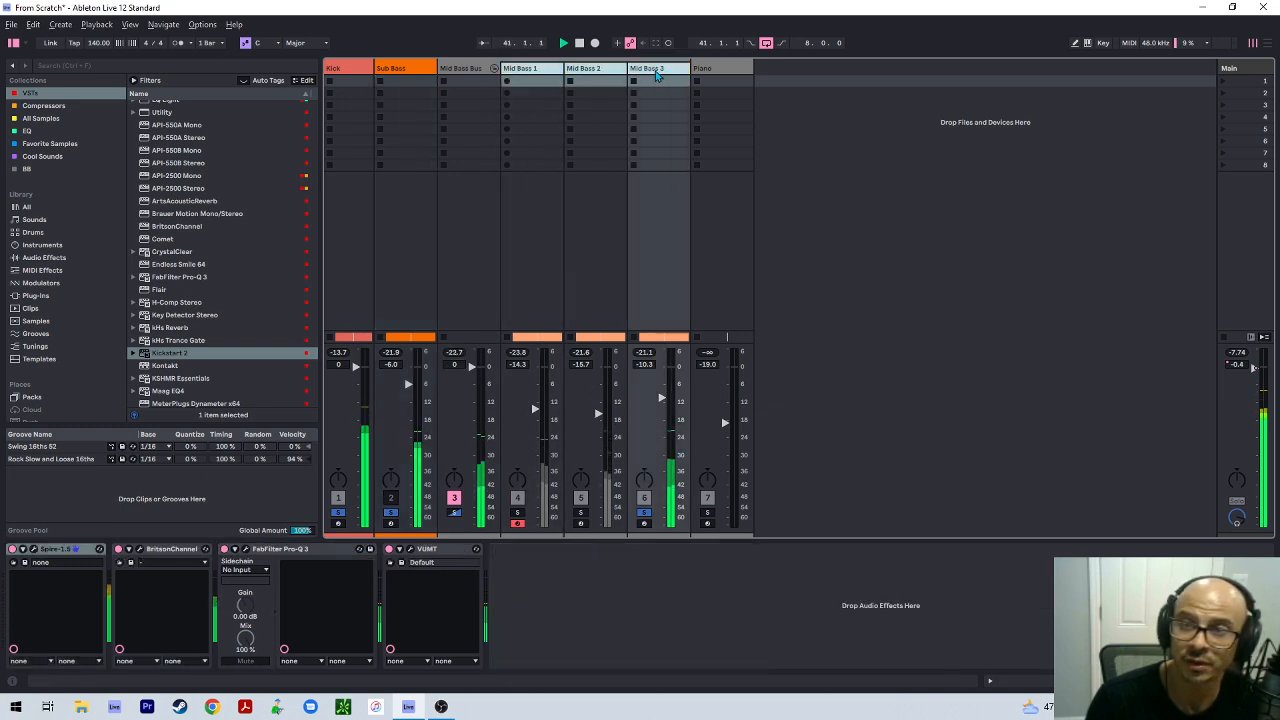
pyautogui.moveTo(602, 413); pyautogui.dragTo(602, 412)
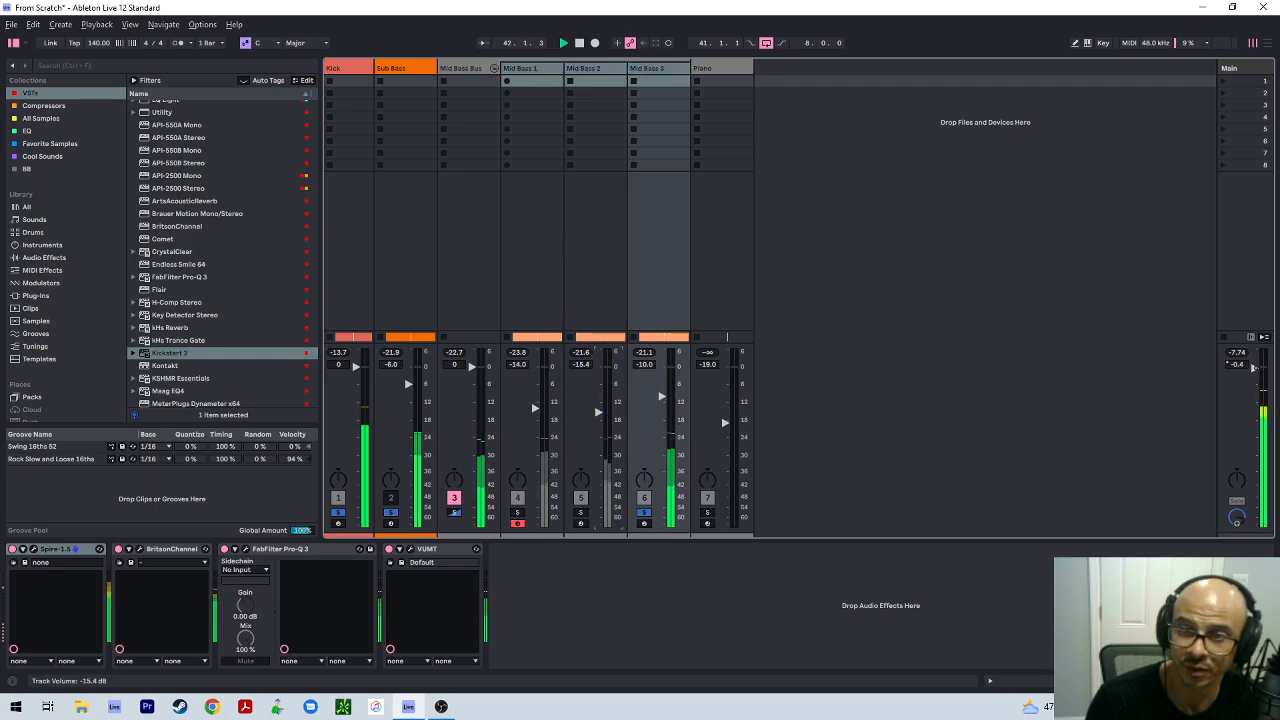
pyautogui.click(582, 513)
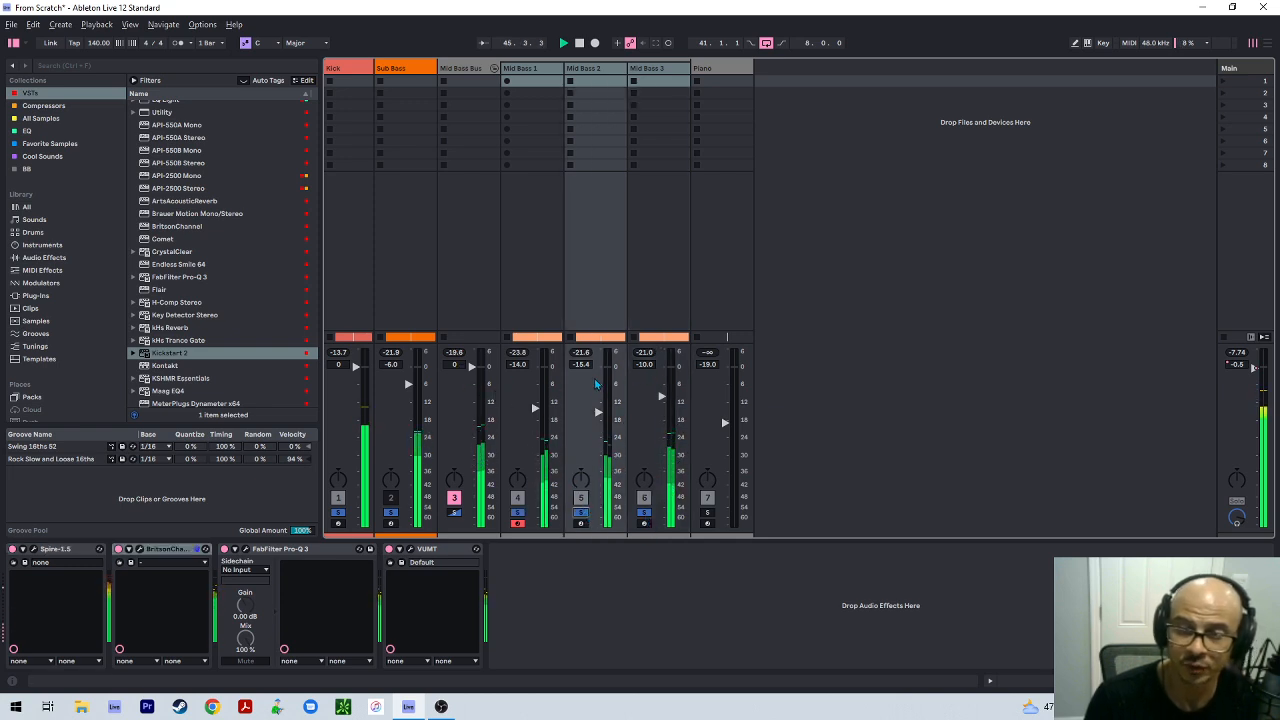
pyautogui.press('Tab')
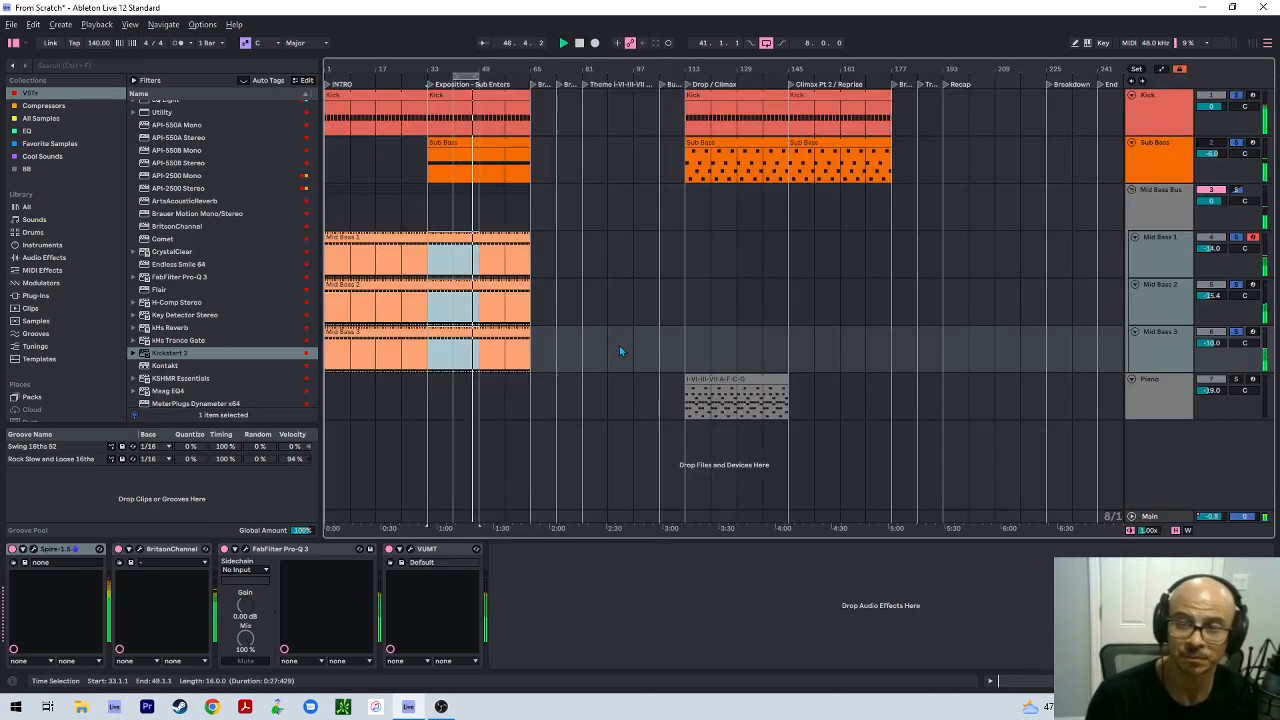
pyautogui.click(438, 221)
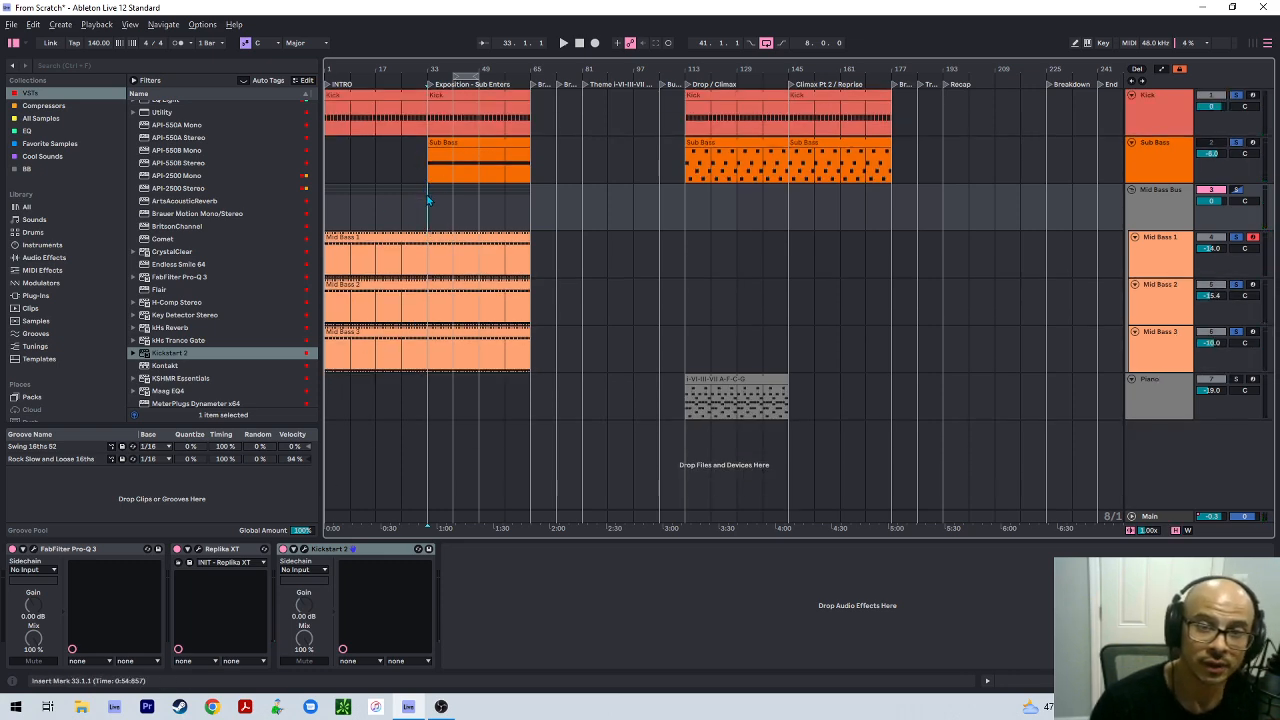
# Insert a new MIDI track and move it between Sub Bass and the Mid Bass Bus group
pyautogui.click(1164, 207)
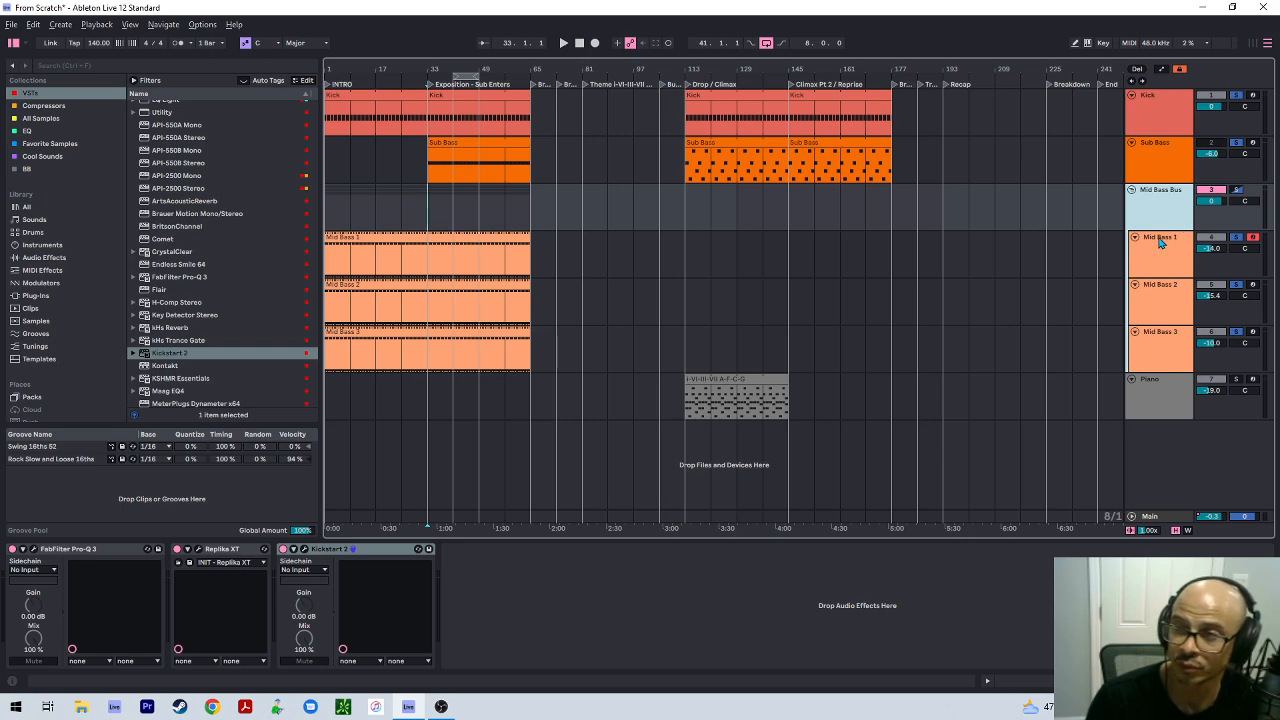
pyautogui.hotkey('ctrl', 'shift', 'r')
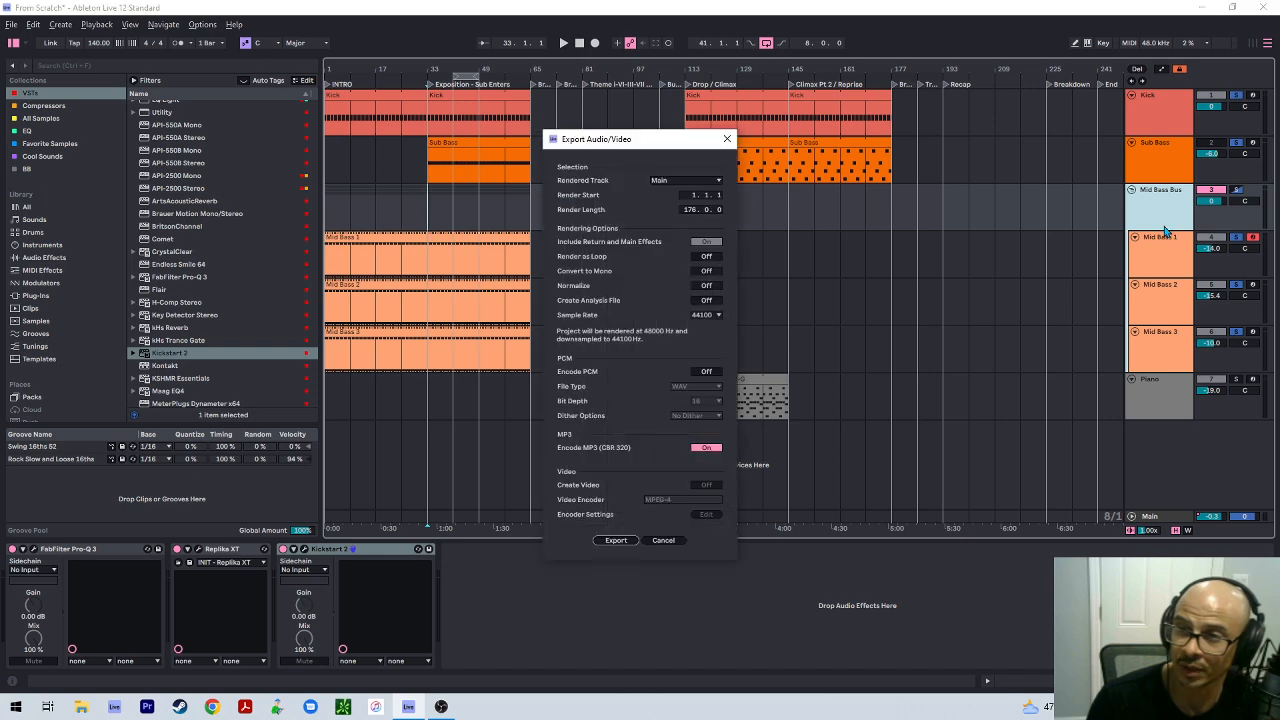
pyautogui.click(727, 139)
pyautogui.hotkey('ctrl', 'shift', 't')
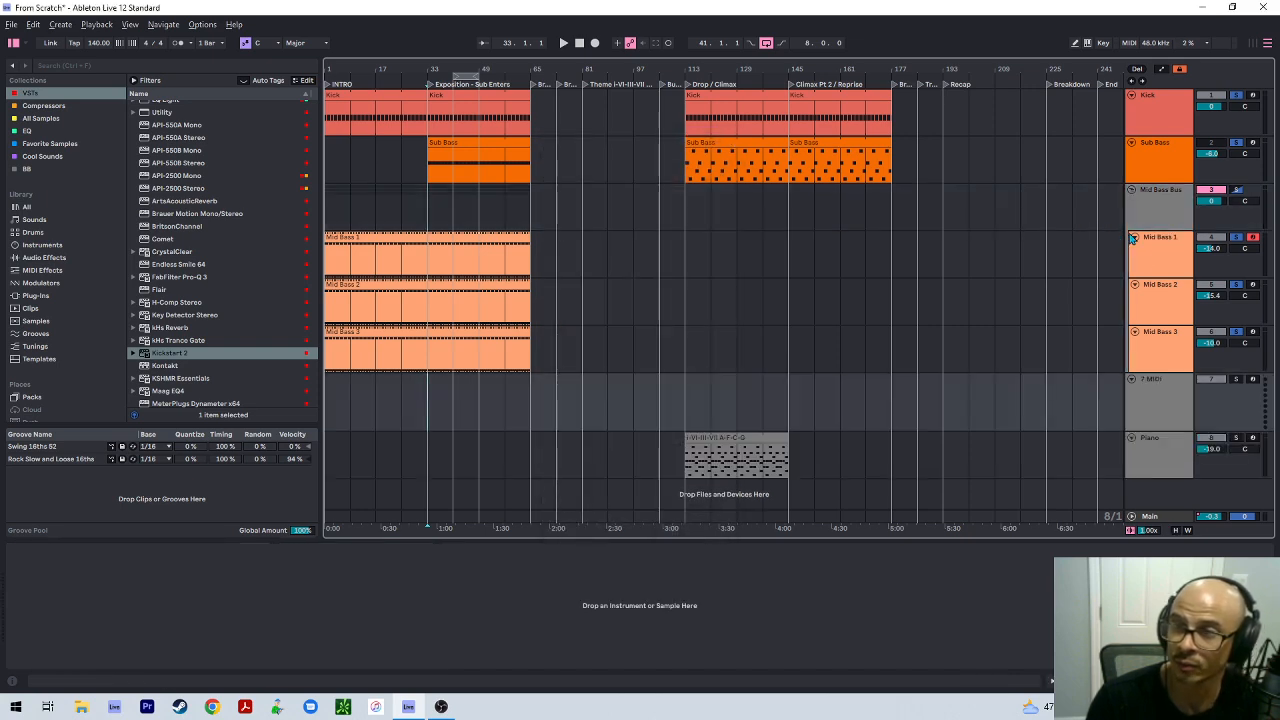
pyautogui.moveTo(1113, 272); pyautogui.dragTo(1167, 204)
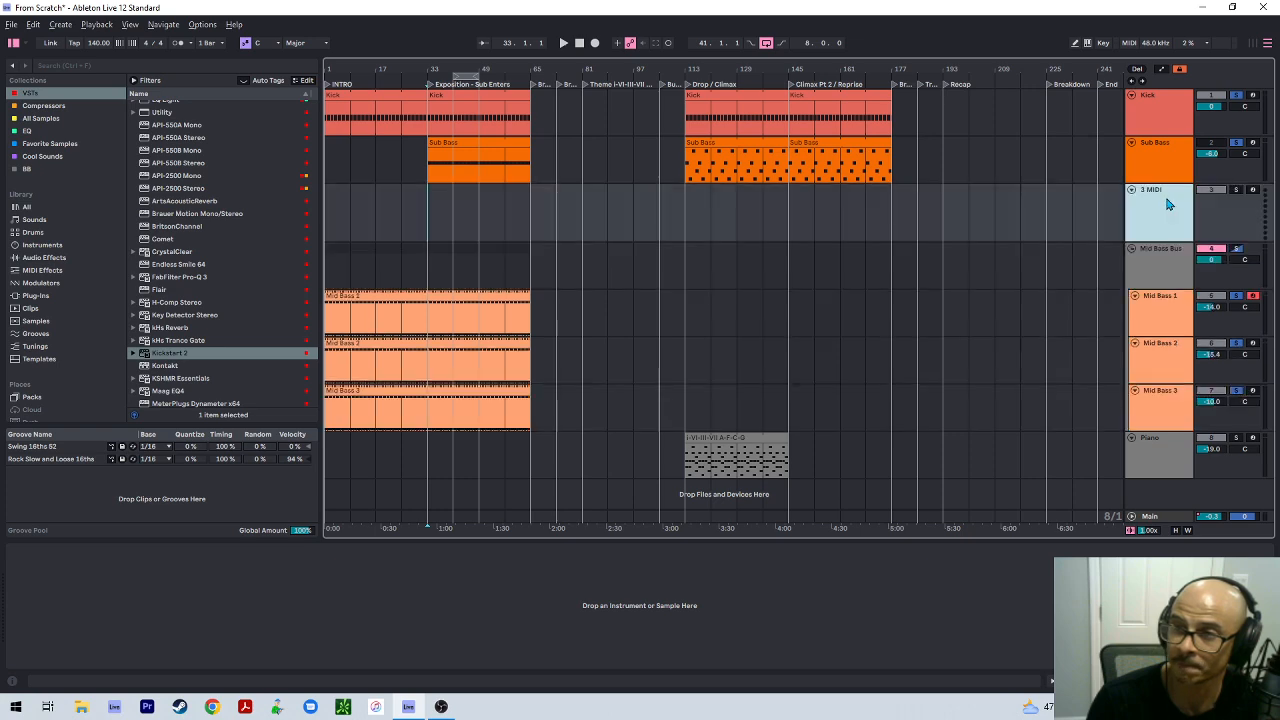
pyautogui.hotkey('ctrl', 't')
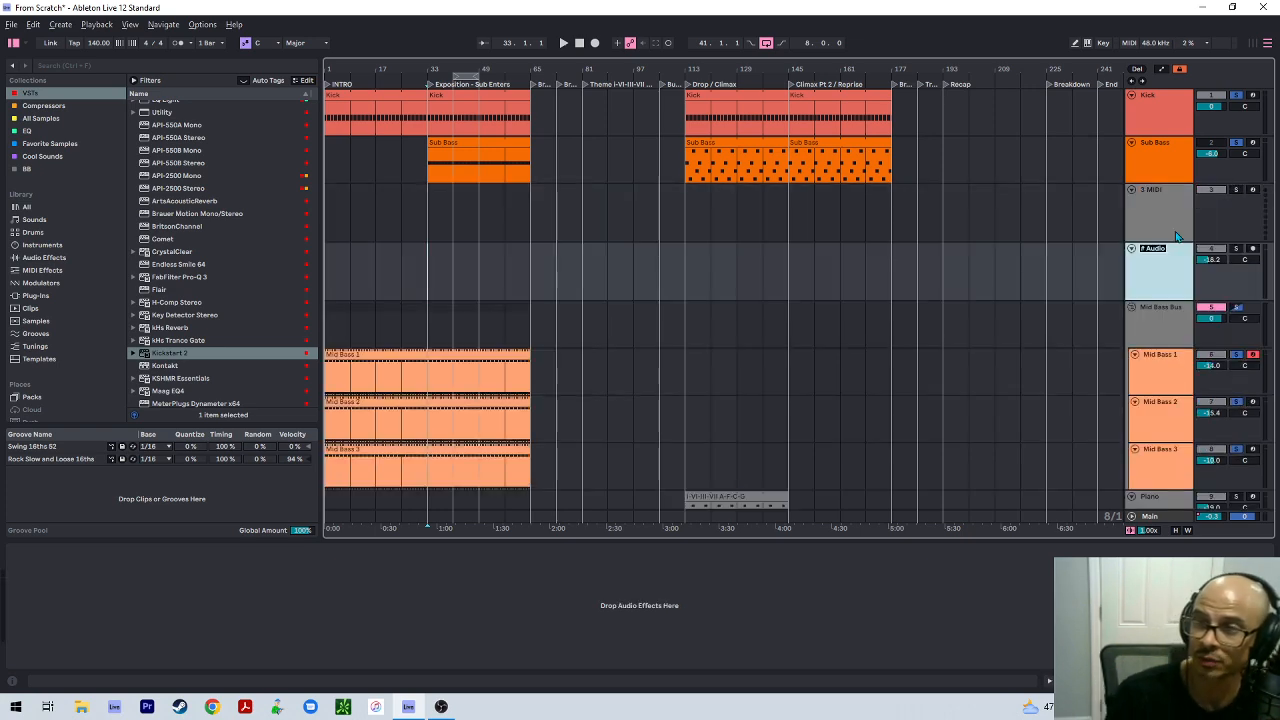
pyautogui.hotkey('ctrl', 'z')
pyautogui.hotkey('ctrl', 't')
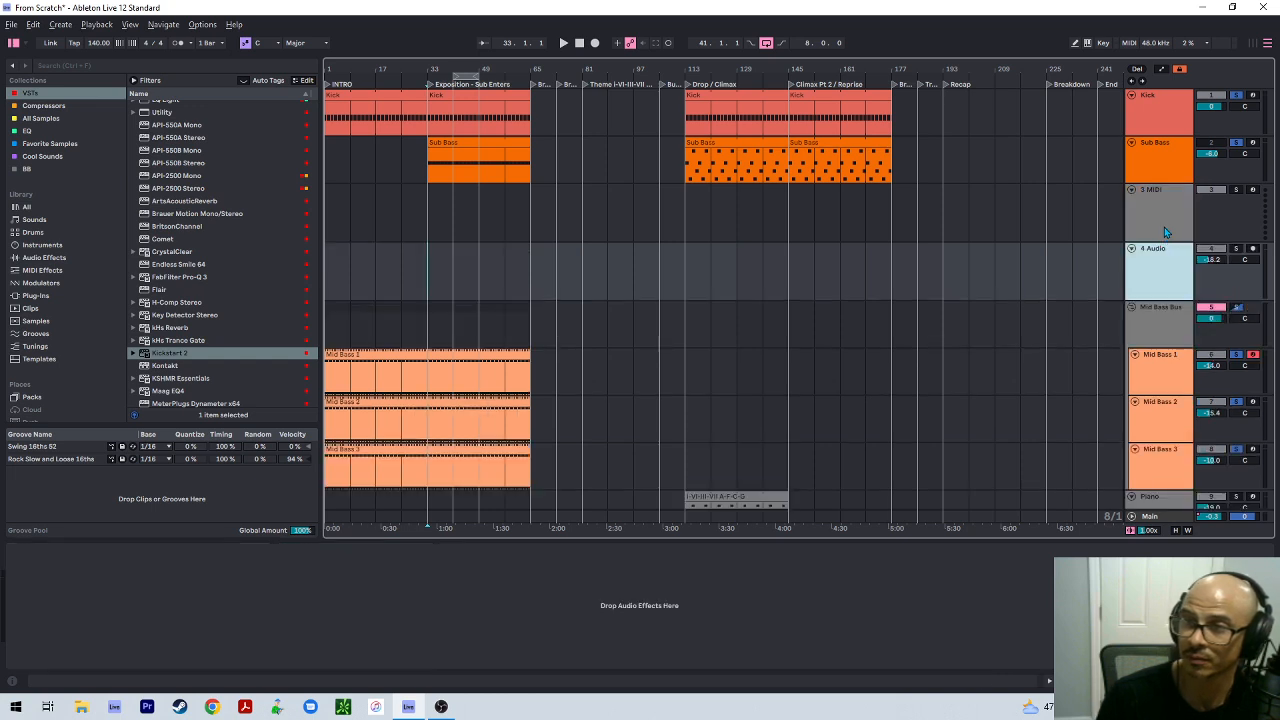
pyautogui.hotkey('ctrl', 'z')
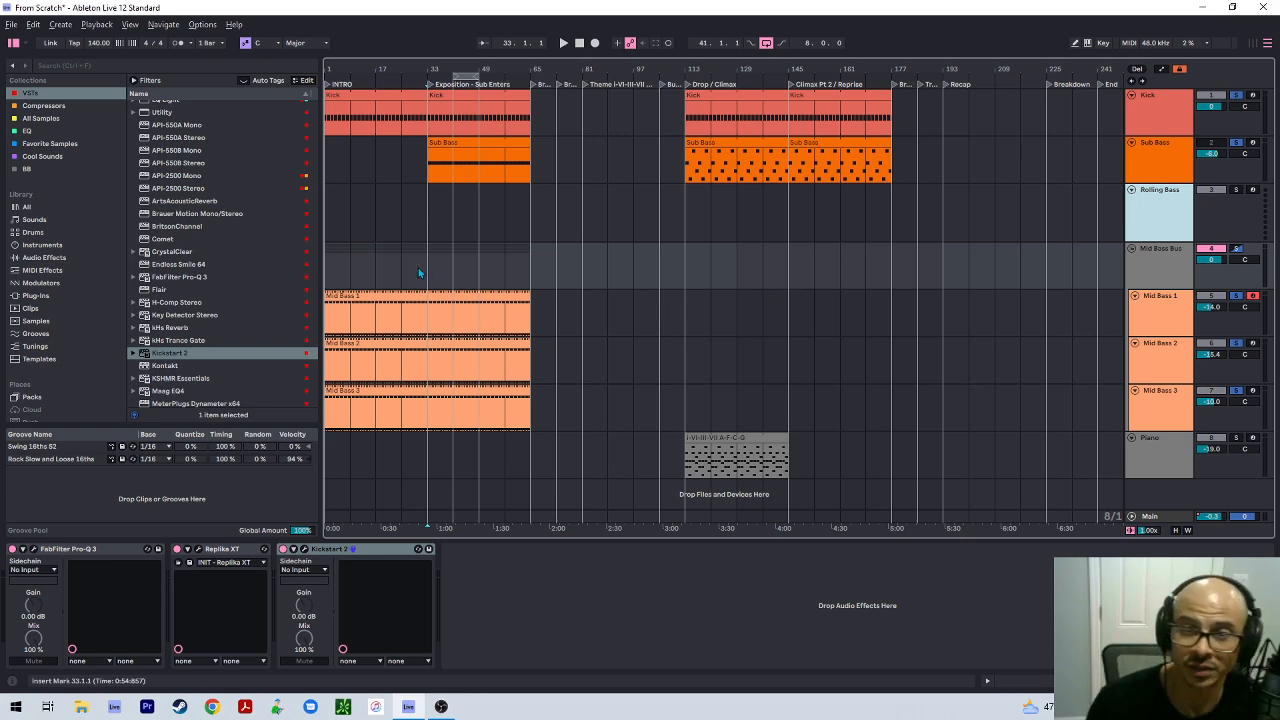
# Create an empty eight-bar MIDI clip at bar 1 on the Rolling Bass track and open it for note editing
pyautogui.click(459, 288)
pyautogui.click(437, 220)
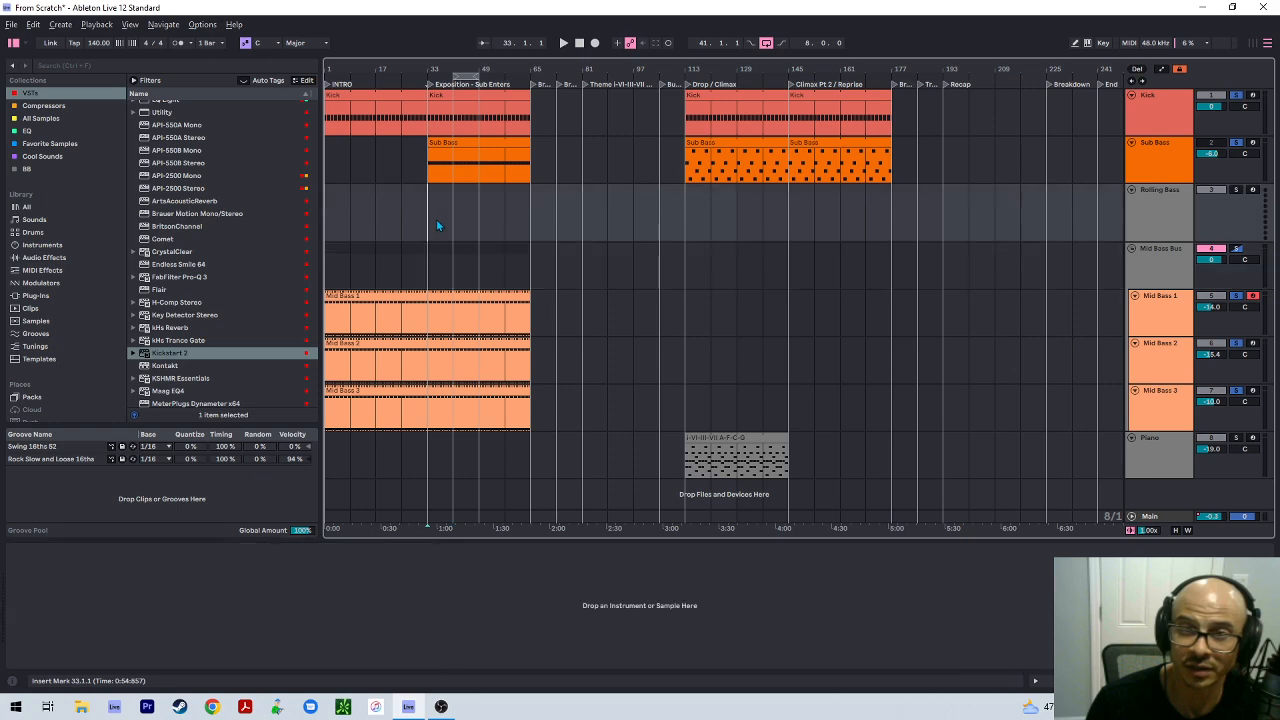
pyautogui.moveTo(349, 214); pyautogui.dragTo(338, 206)
pyautogui.doubleClick(338, 206)
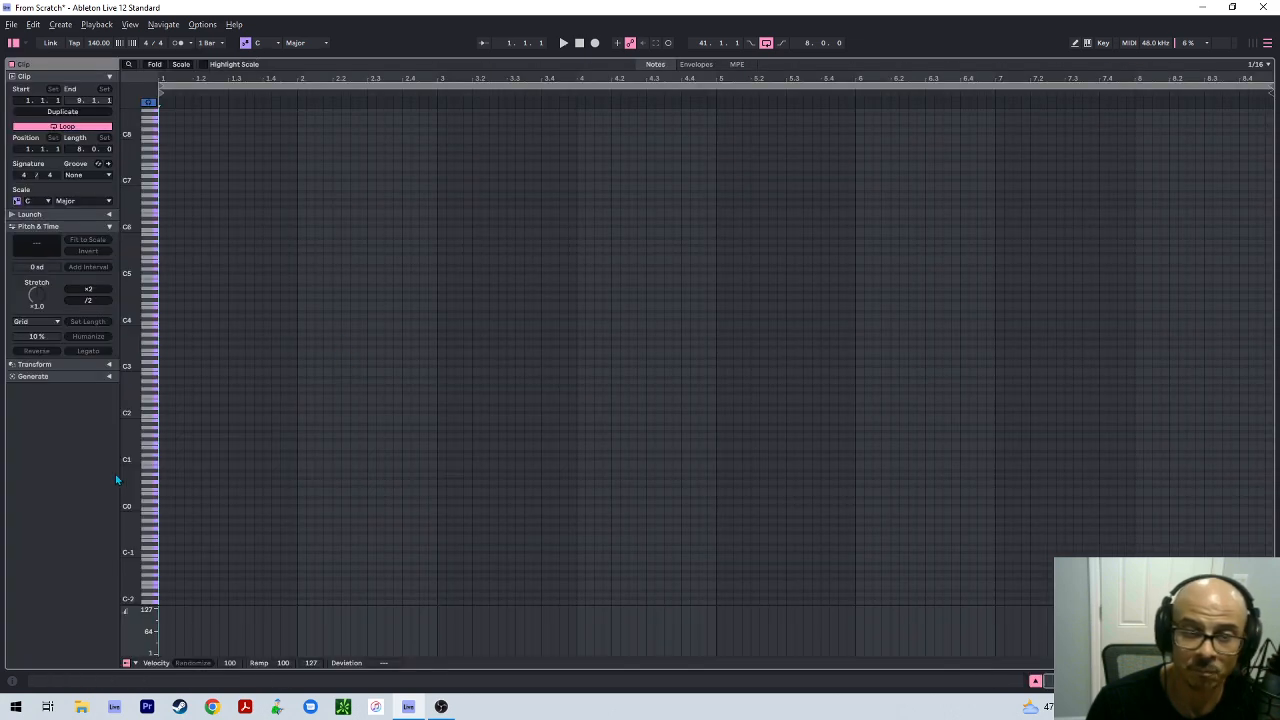
# Add three A1 sixteenth notes after the first beat and repeat the group on every beat of bar 1
pyautogui.click(153, 427)
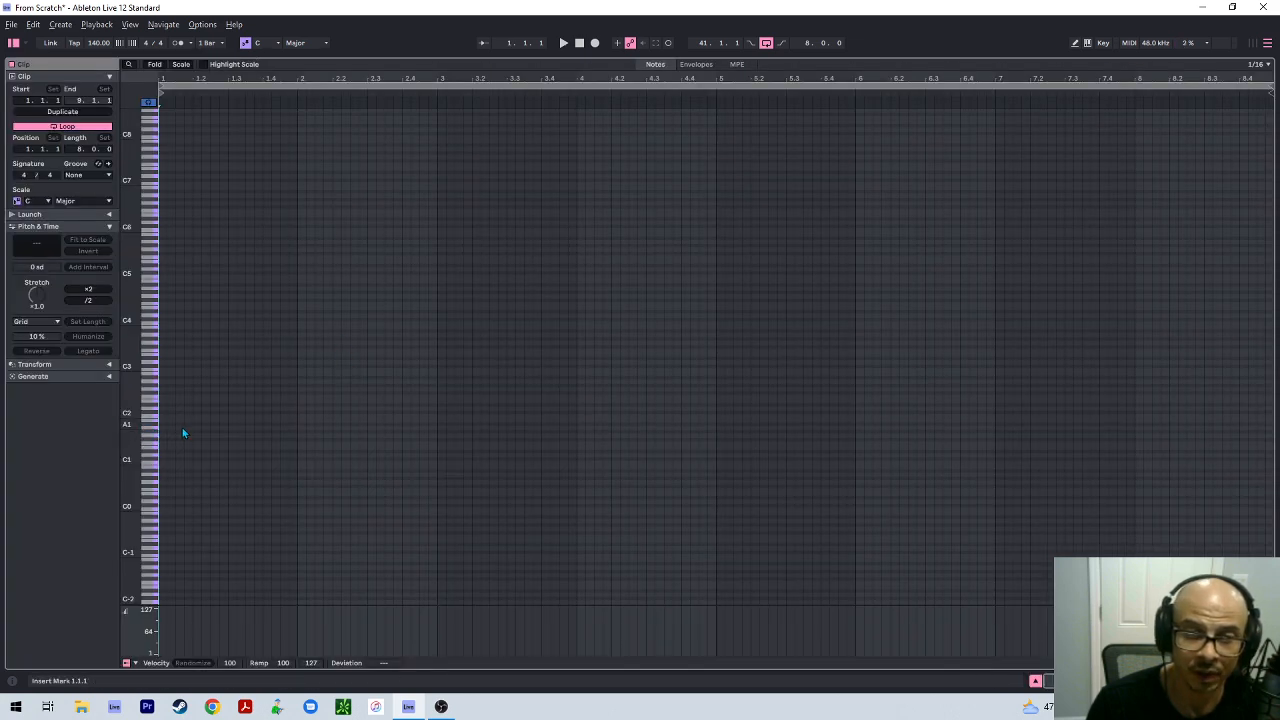
pyautogui.doubleClick(176, 428)
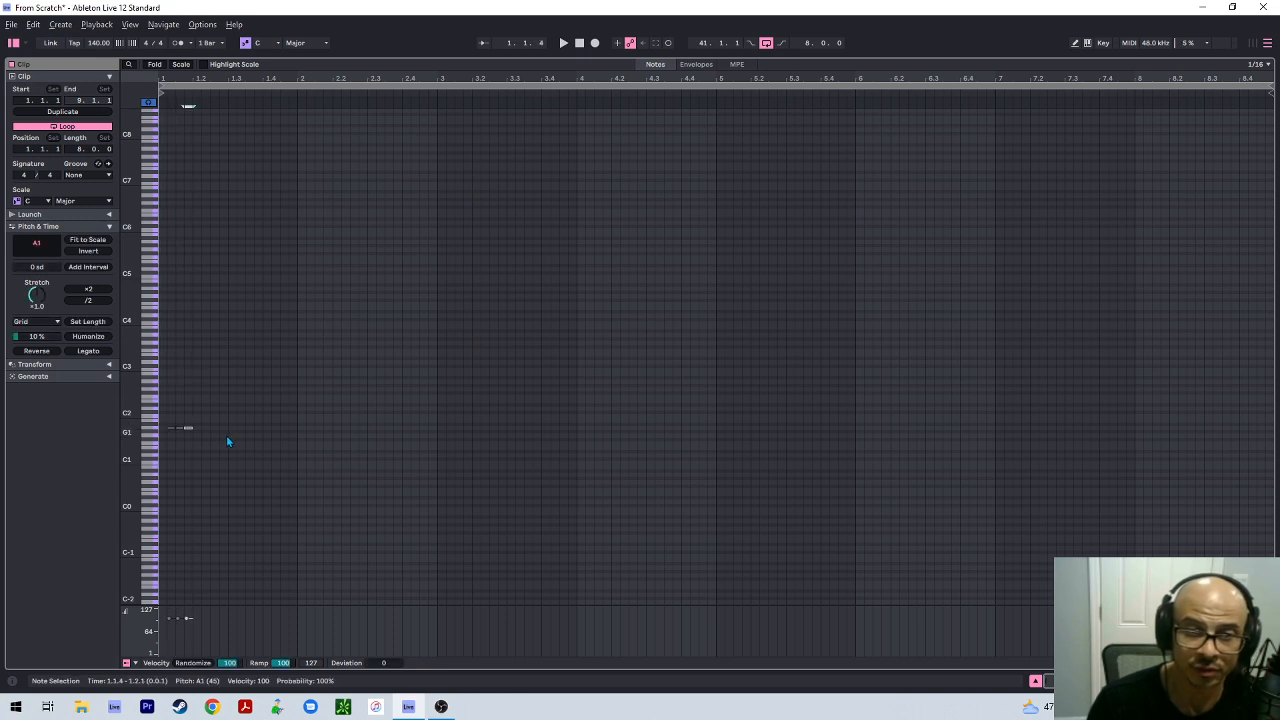
pyautogui.hotkey('ctrl', 'a')
pyautogui.hotkey('ctrl', 'd')
pyautogui.hotkey('ctrl', 'd')
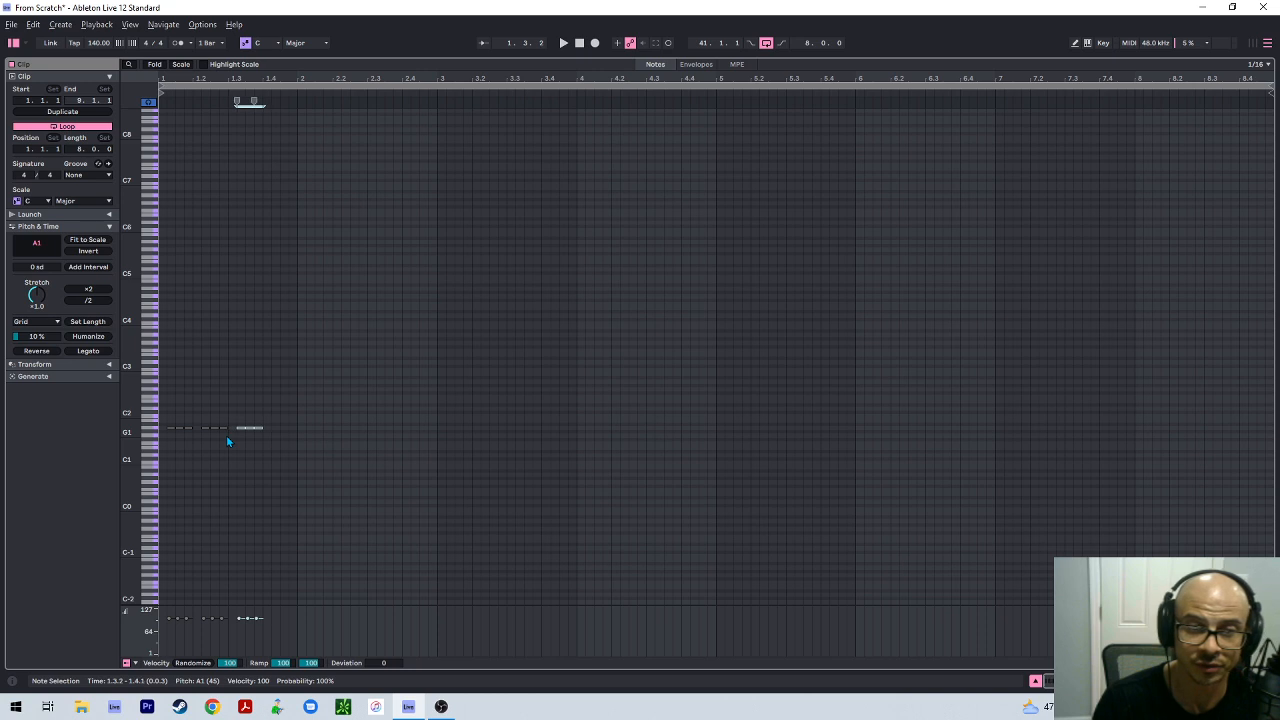
pyautogui.hotkey('ctrl', 'd')
# Duplicate bar 1's notes into bar 2, shorten the clip's loop to two bars, and return to the track's devices
pyautogui.moveTo(293, 441); pyautogui.dragTo(103, 409)
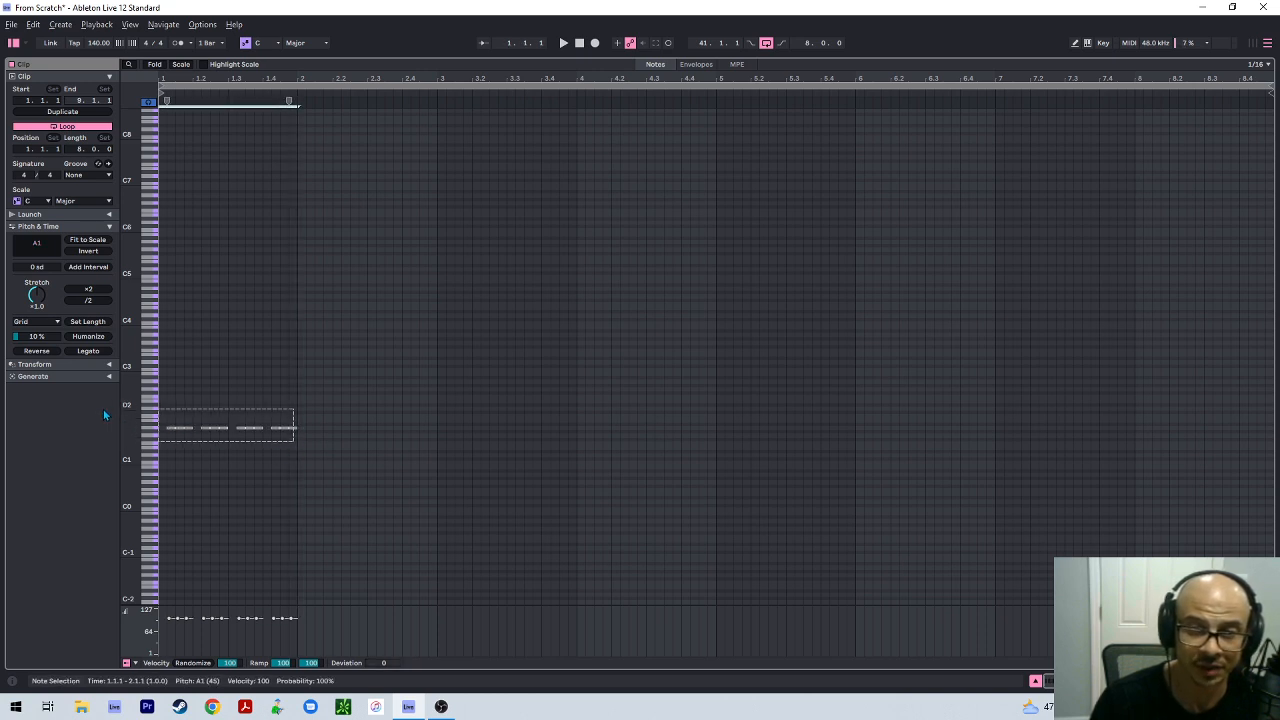
pyautogui.hotkey('ctrl', 'd')
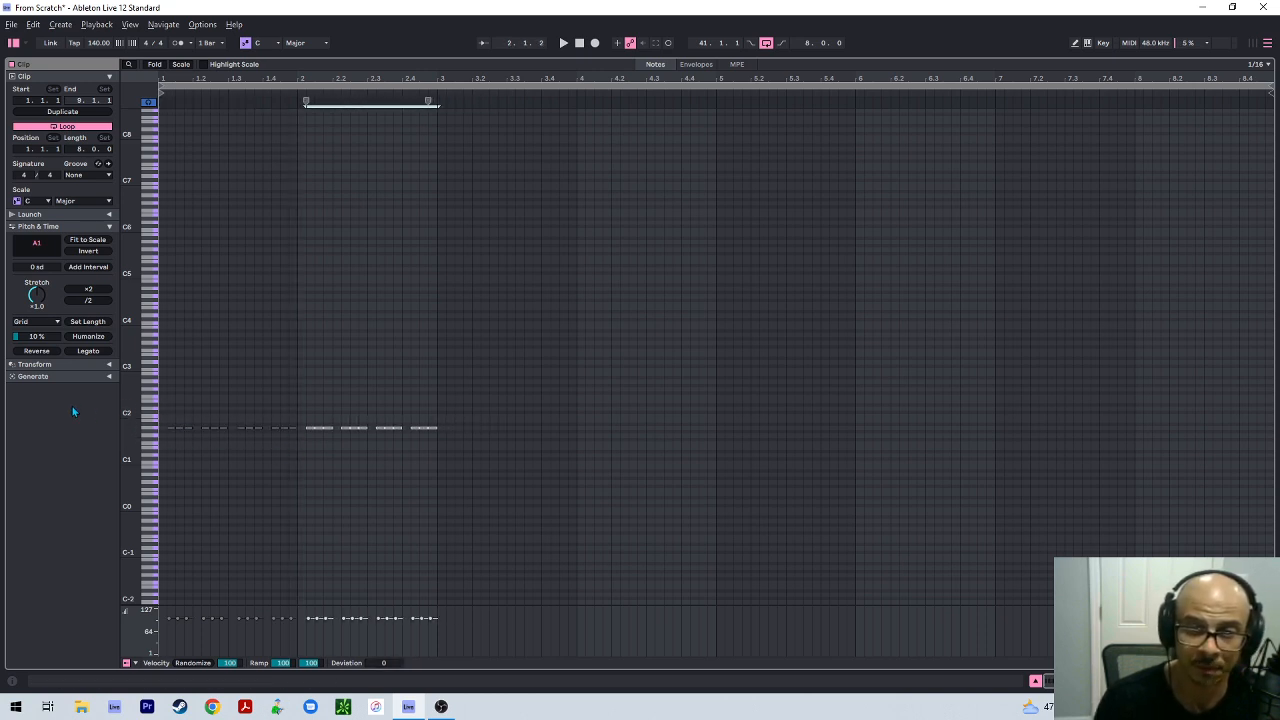
pyautogui.moveTo(1265, 85); pyautogui.dragTo(435, 177)
pyautogui.hotkey('shift', 'Tab')
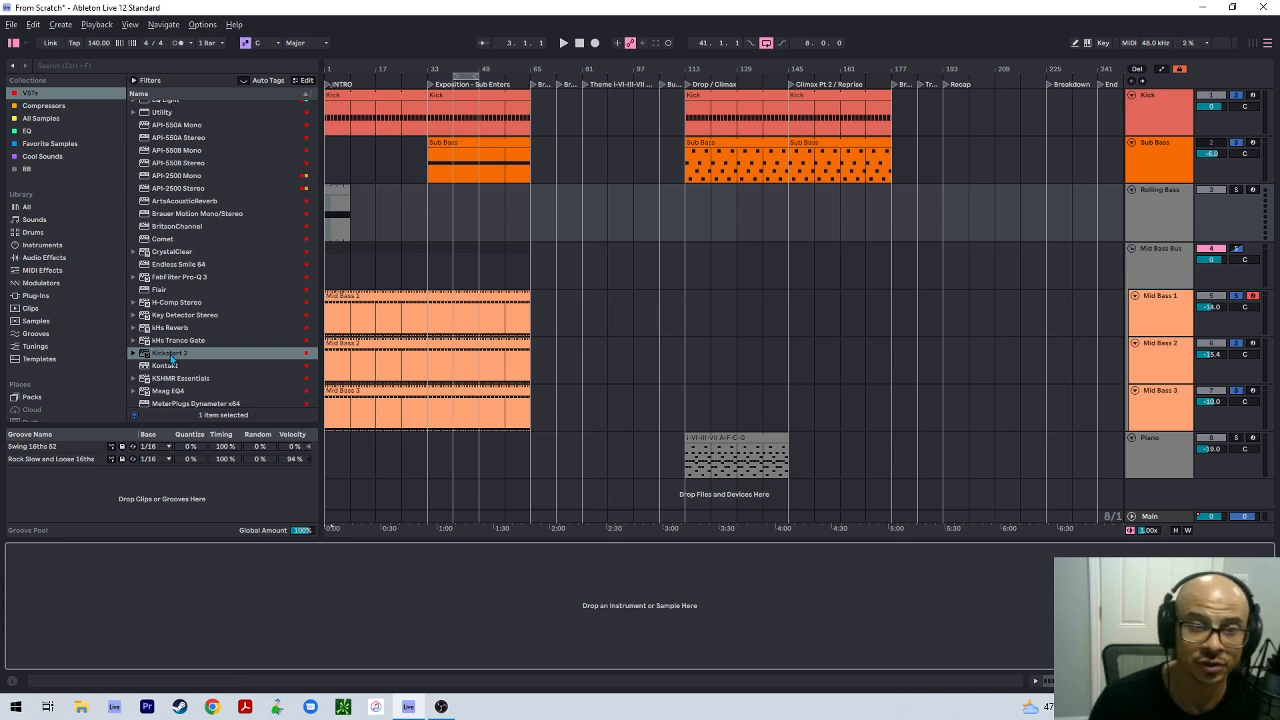
# Load the Sylenth1 synth from the VSTs collection onto Rolling Bass and open its plug-in window
pyautogui.scroll(2, 251, 276)
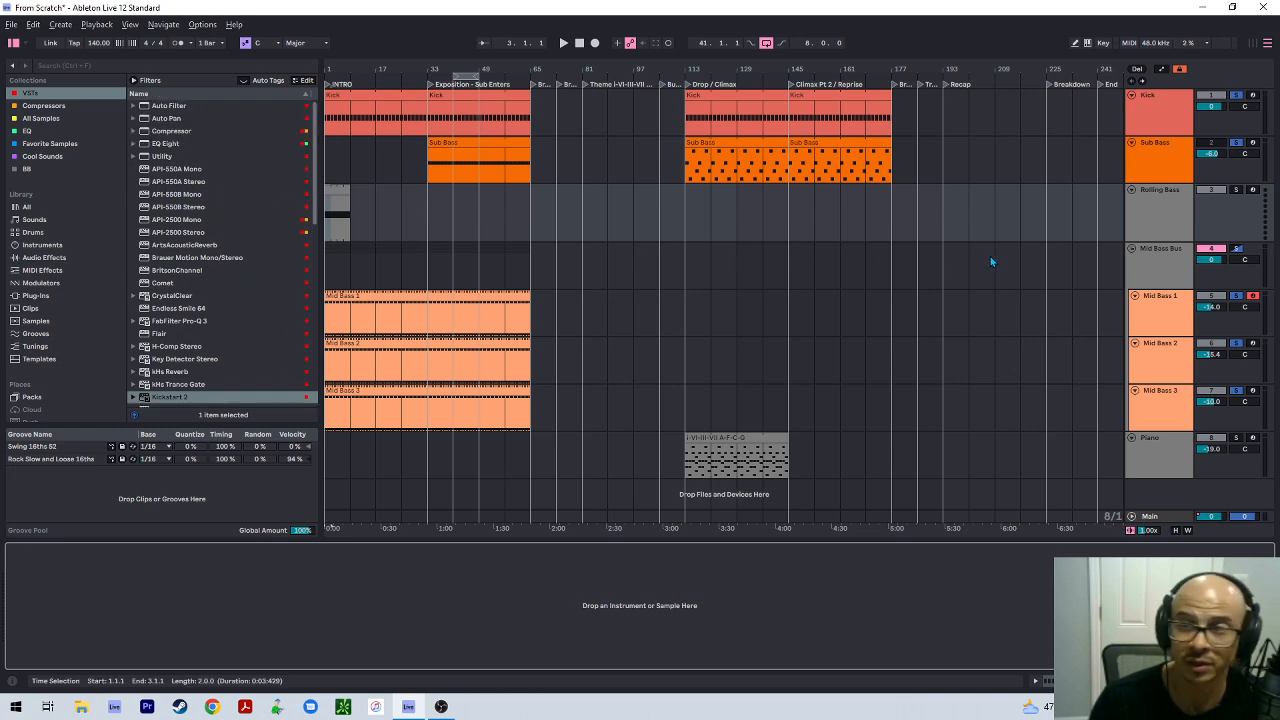
pyautogui.click(1163, 204)
pyautogui.scroll(-12, 158, 376)
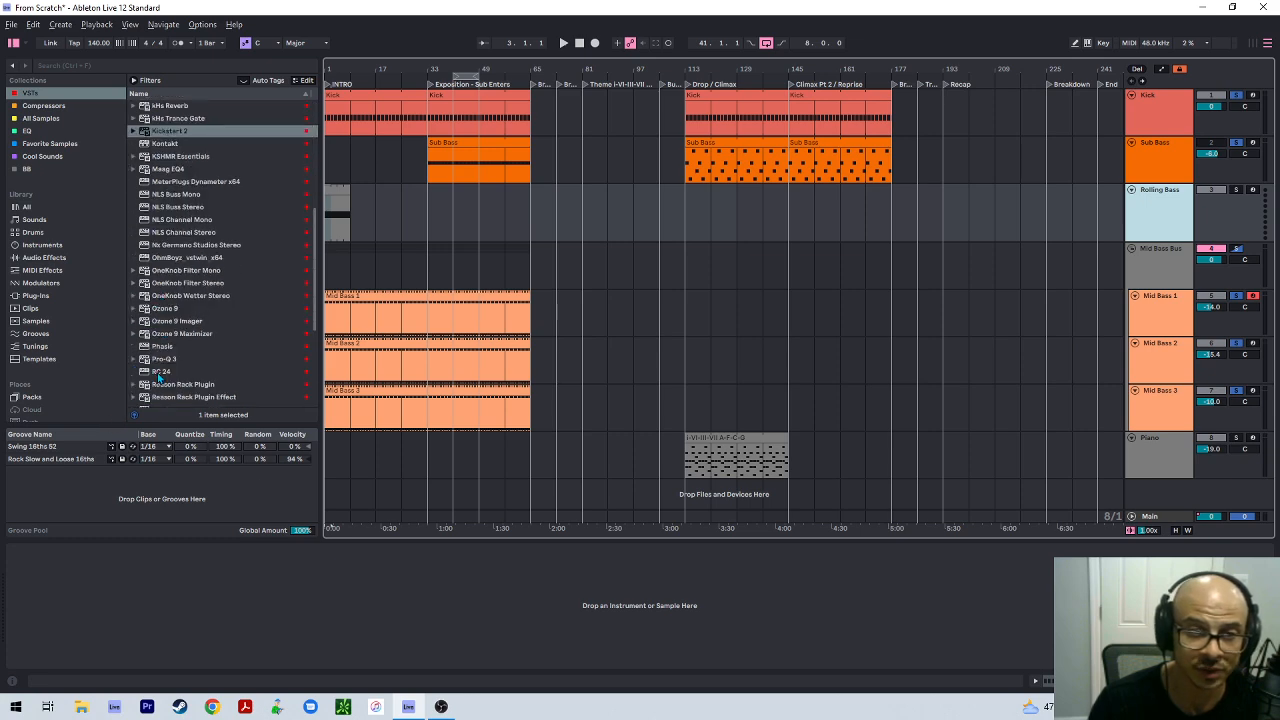
pyautogui.scroll(-8, 160, 375)
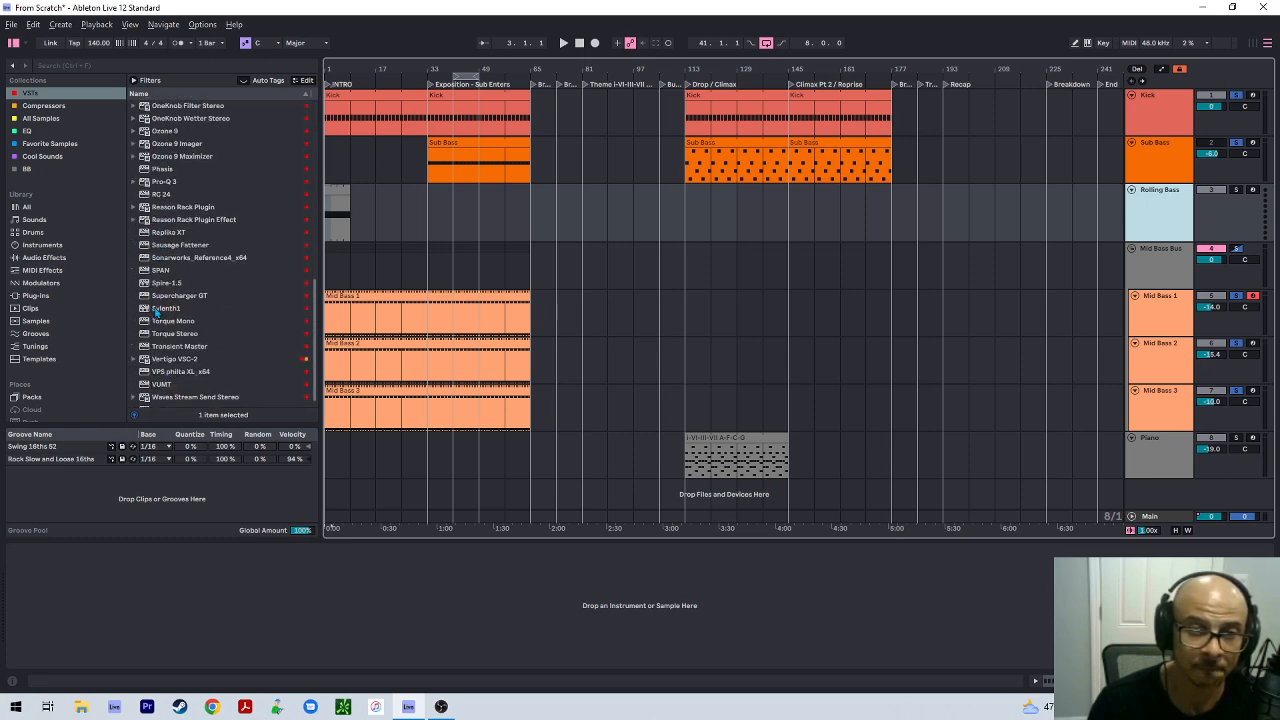
pyautogui.moveTo(155, 311); pyautogui.dragTo(157, 569)
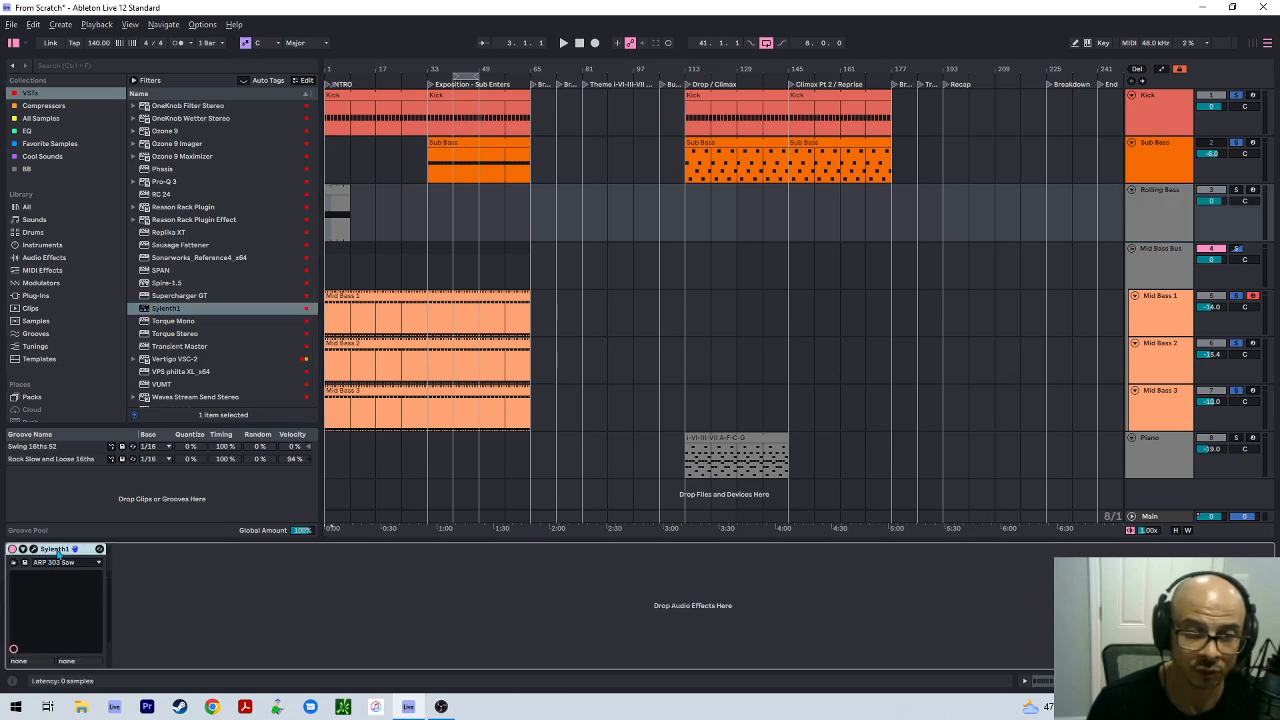
pyautogui.click(33, 550)
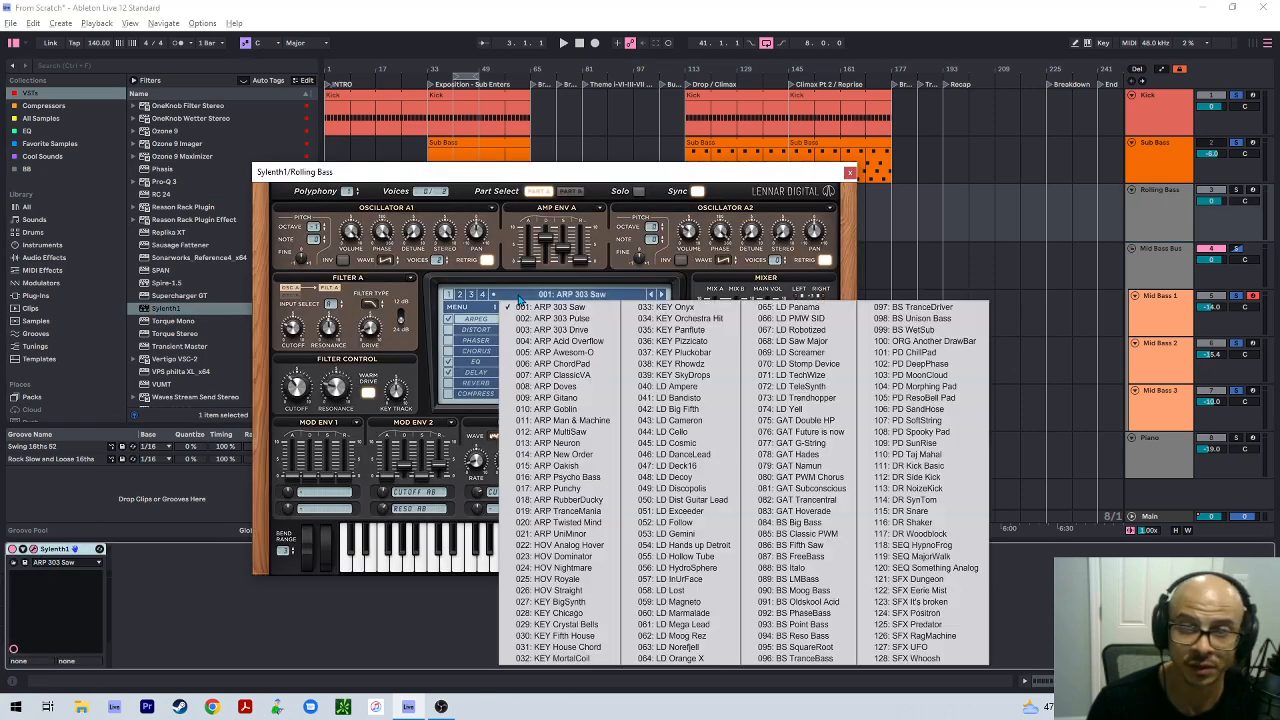
# Load the custom bank AM Studios - Bass Bank - Sylenth 1 in Sylenth1 and close the plug-in window
pyautogui.click(503, 302)
pyautogui.click(465, 306)
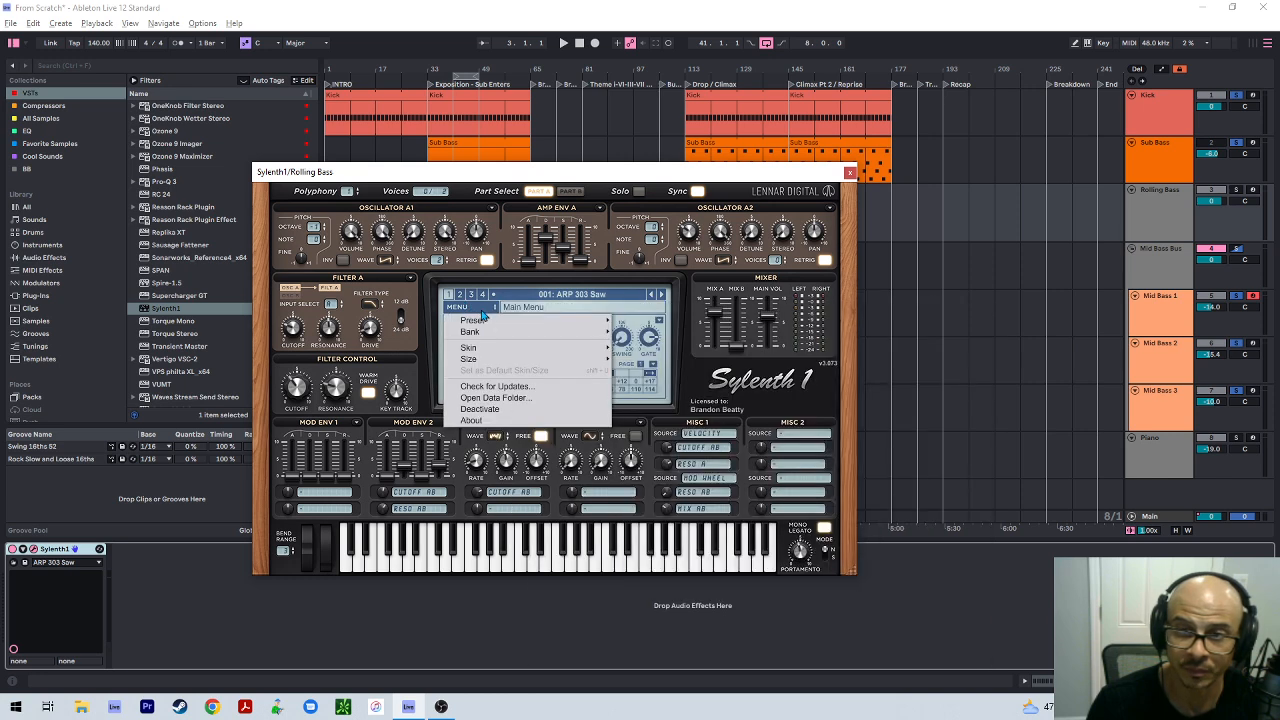
pyautogui.moveTo(487, 336)
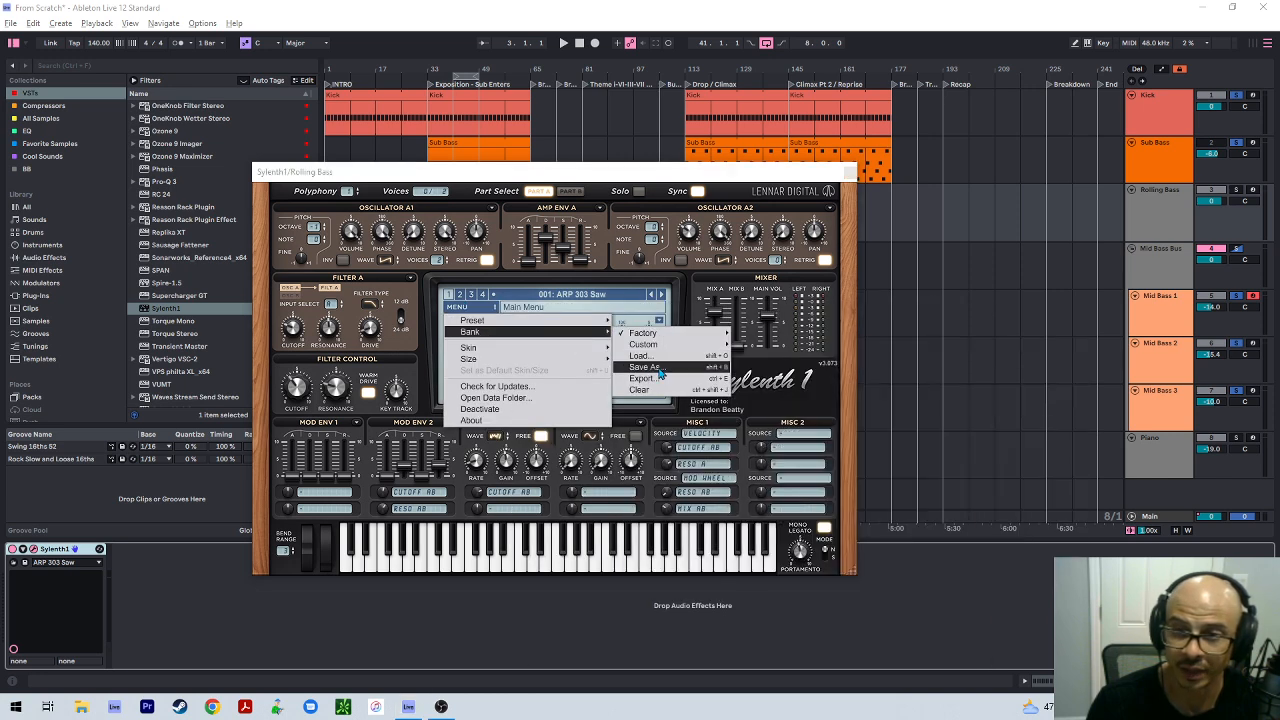
pyautogui.moveTo(654, 347)
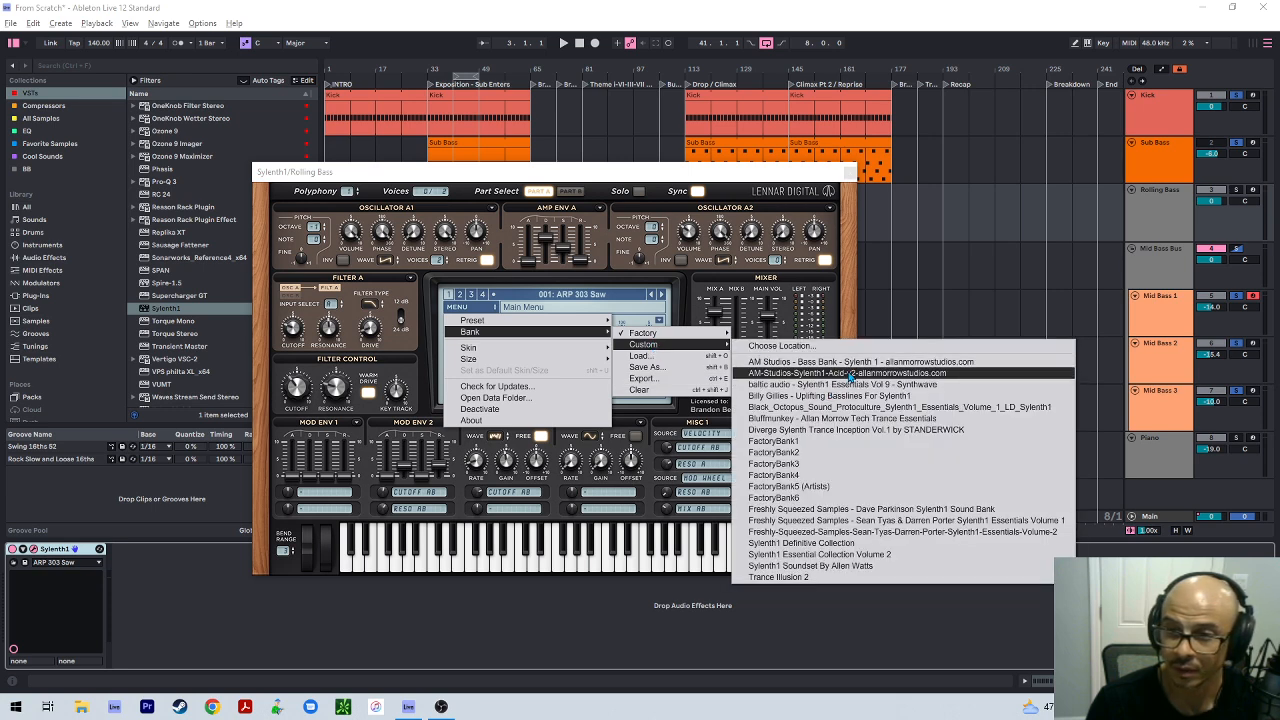
pyautogui.click(930, 362)
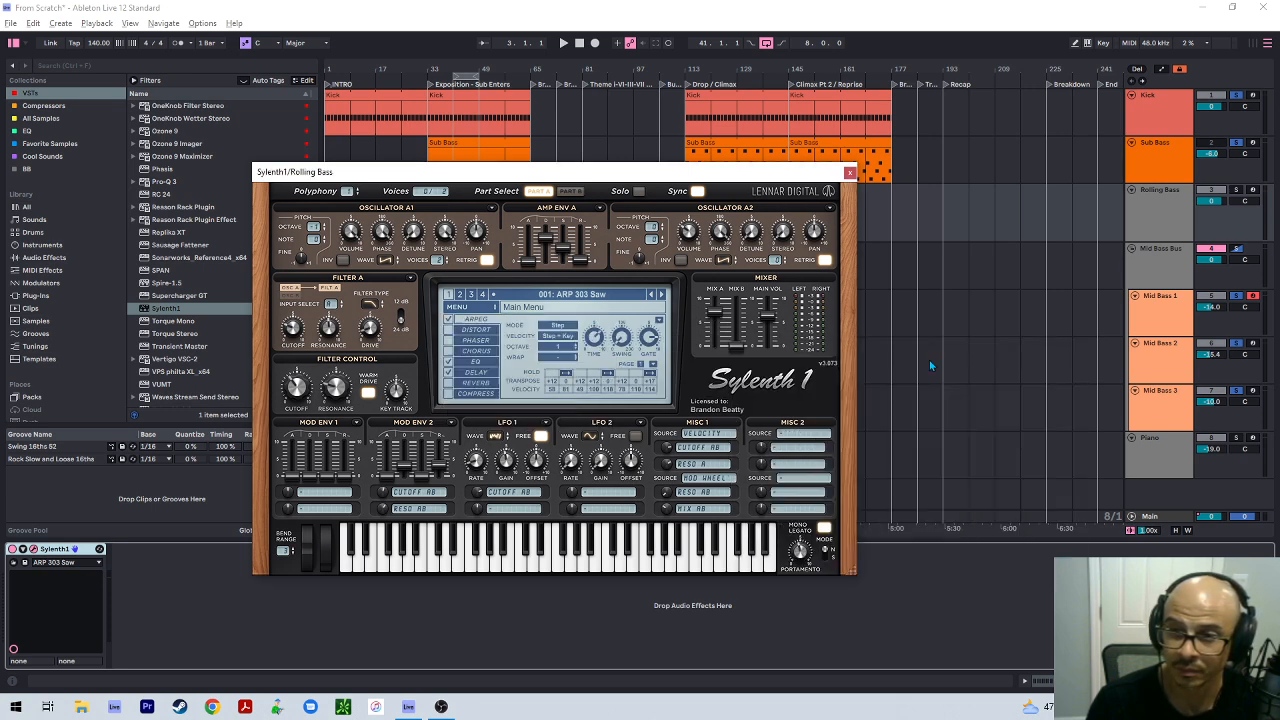
pyautogui.click(849, 174)
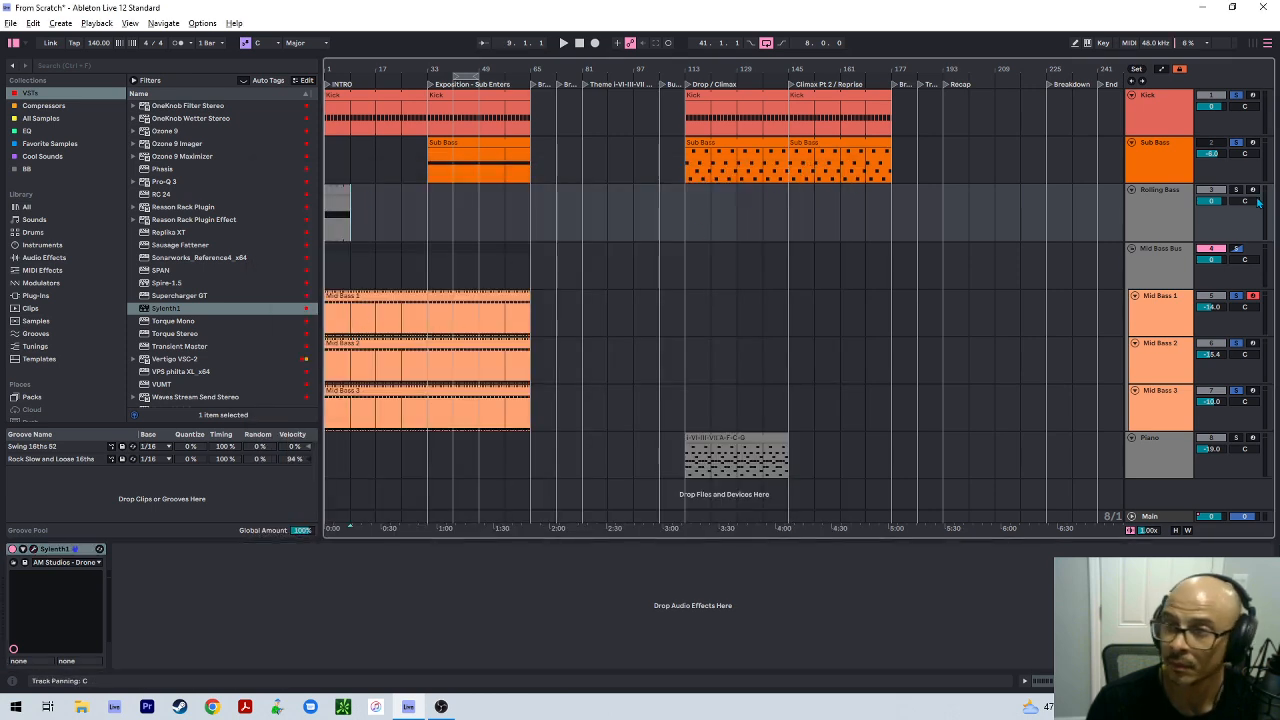
# Solo the Rolling Bass track and play its clip from the start of the arrangement
pyautogui.click(1236, 189)
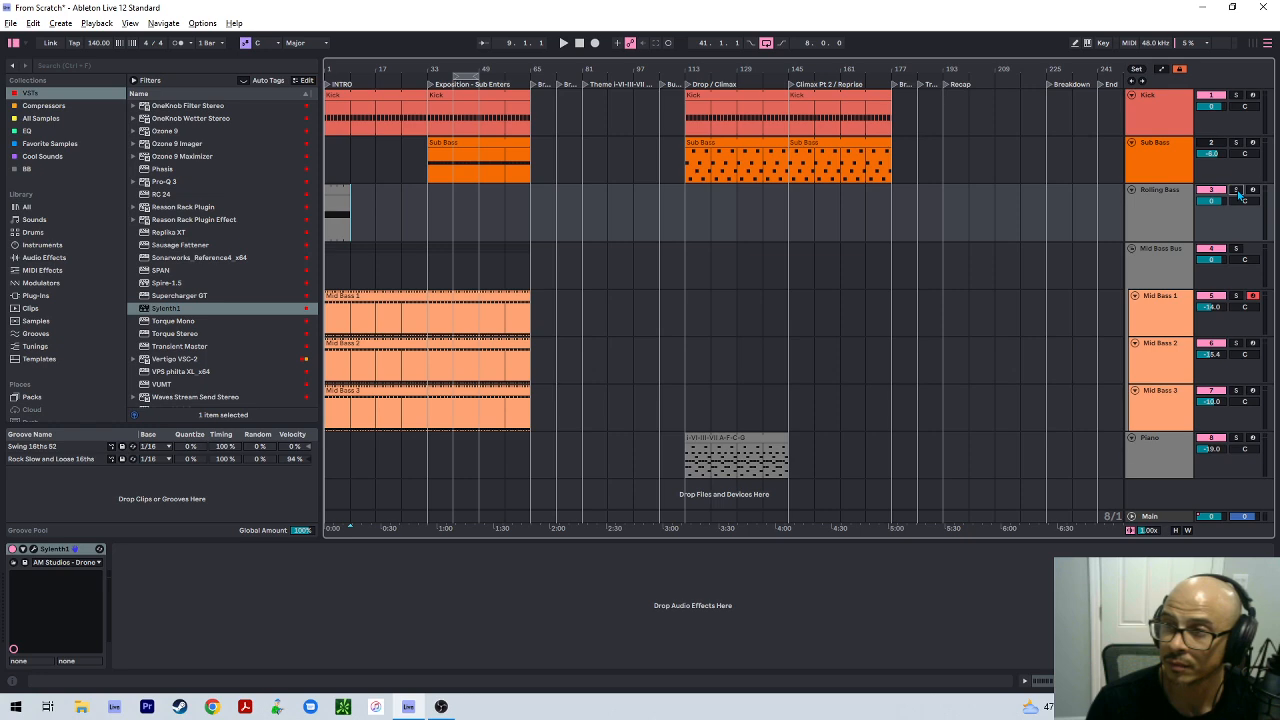
pyautogui.click(344, 185)
pyautogui.press('space')
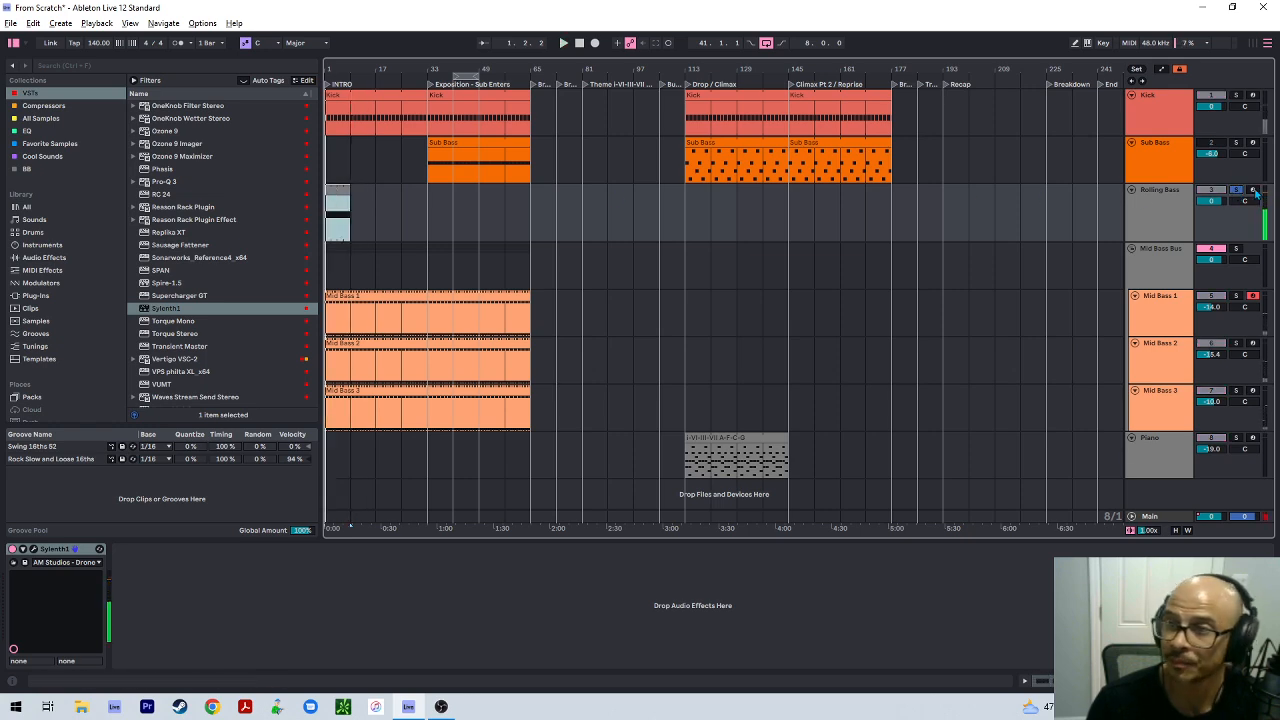
# Raise the Rolling Bass clip's notes one octave to A2, play it, and lower the track volume to -13.8 dB
pyautogui.doubleClick(337, 188)
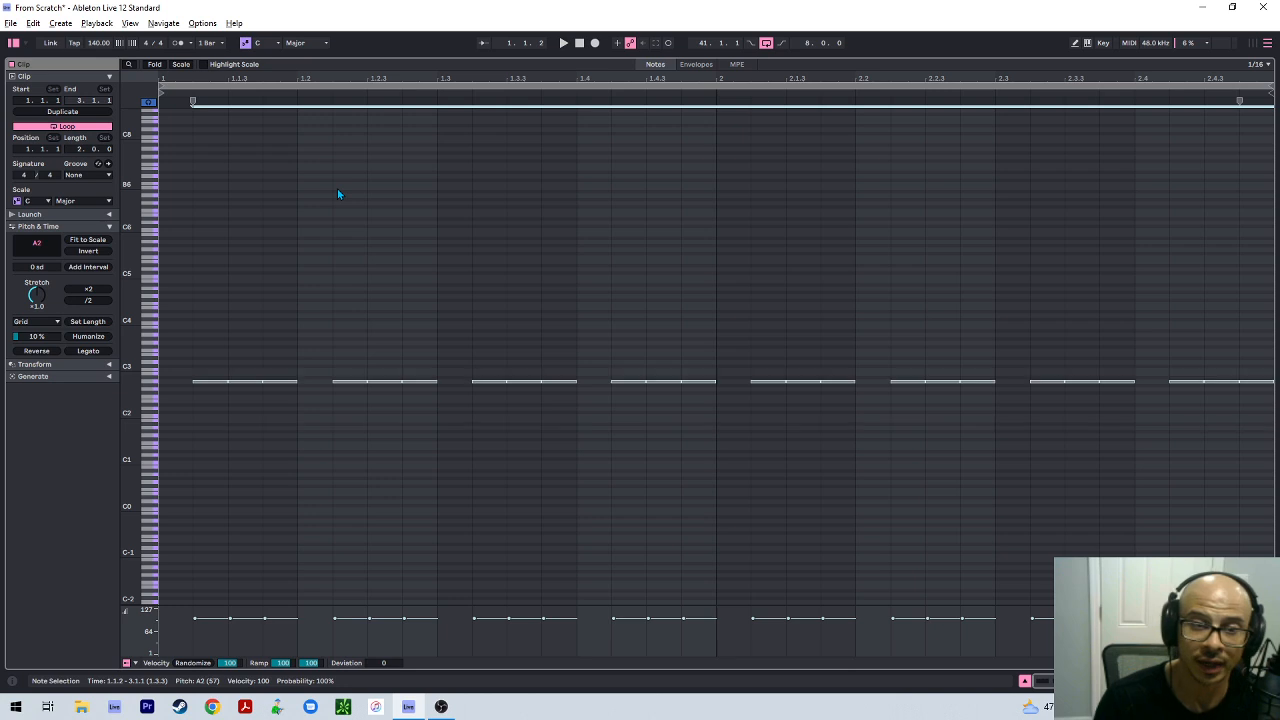
pyautogui.press('space')
pyautogui.hotkey('shift', 'Tab')
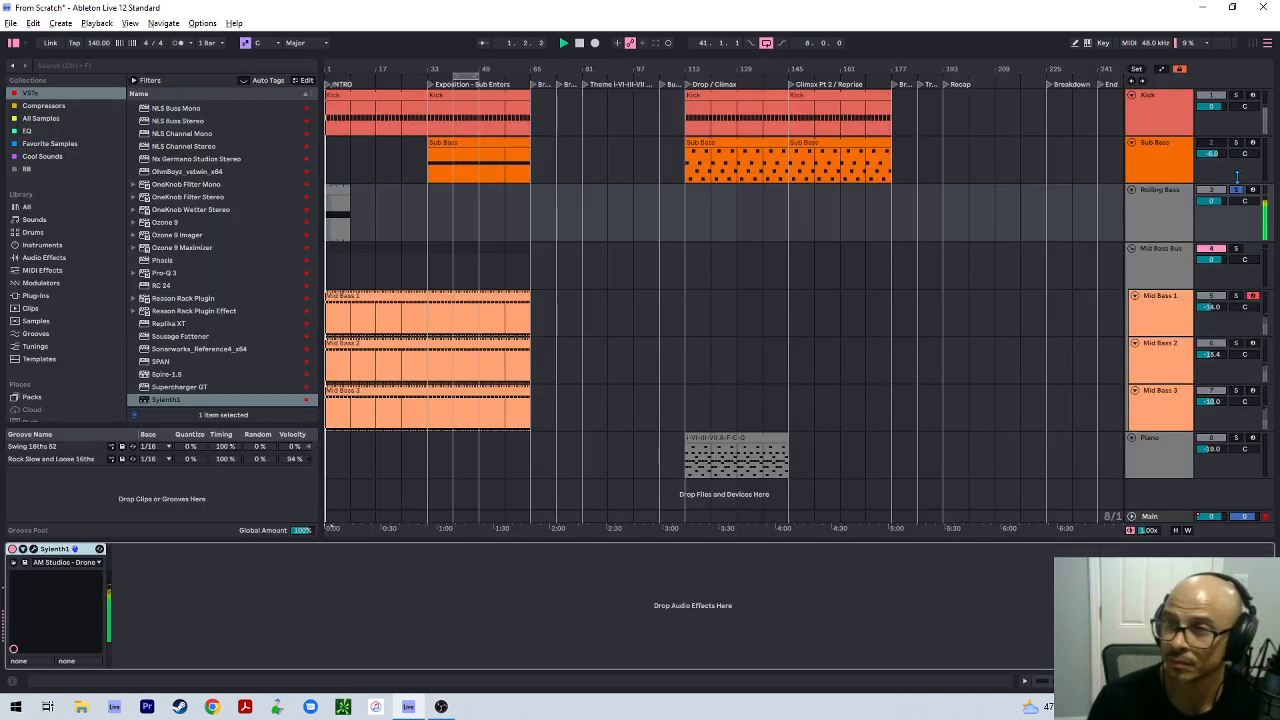
pyautogui.moveTo(1213, 200); pyautogui.dragTo(1213, 215)
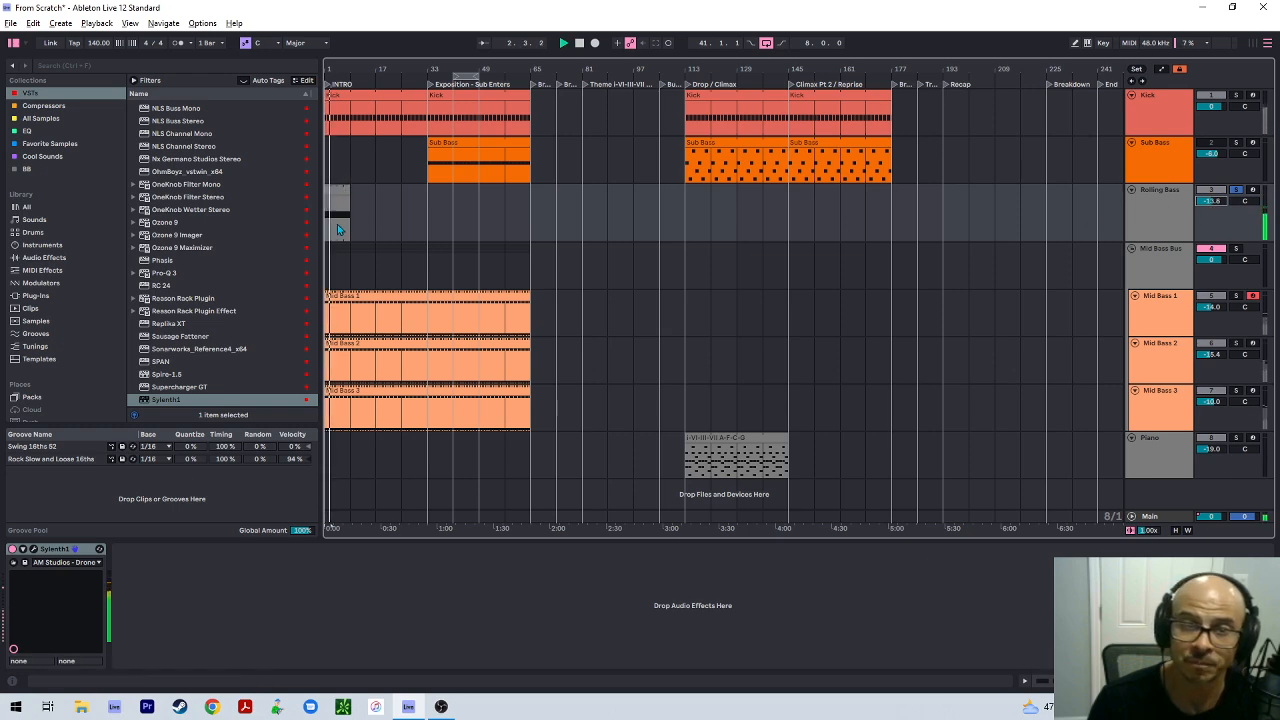
# Open Rolling Bass's Sylenth1 window, try the first Drone presets, and load AM Studios - Grit Bass - 004 with playback running
pyautogui.click(33, 551)
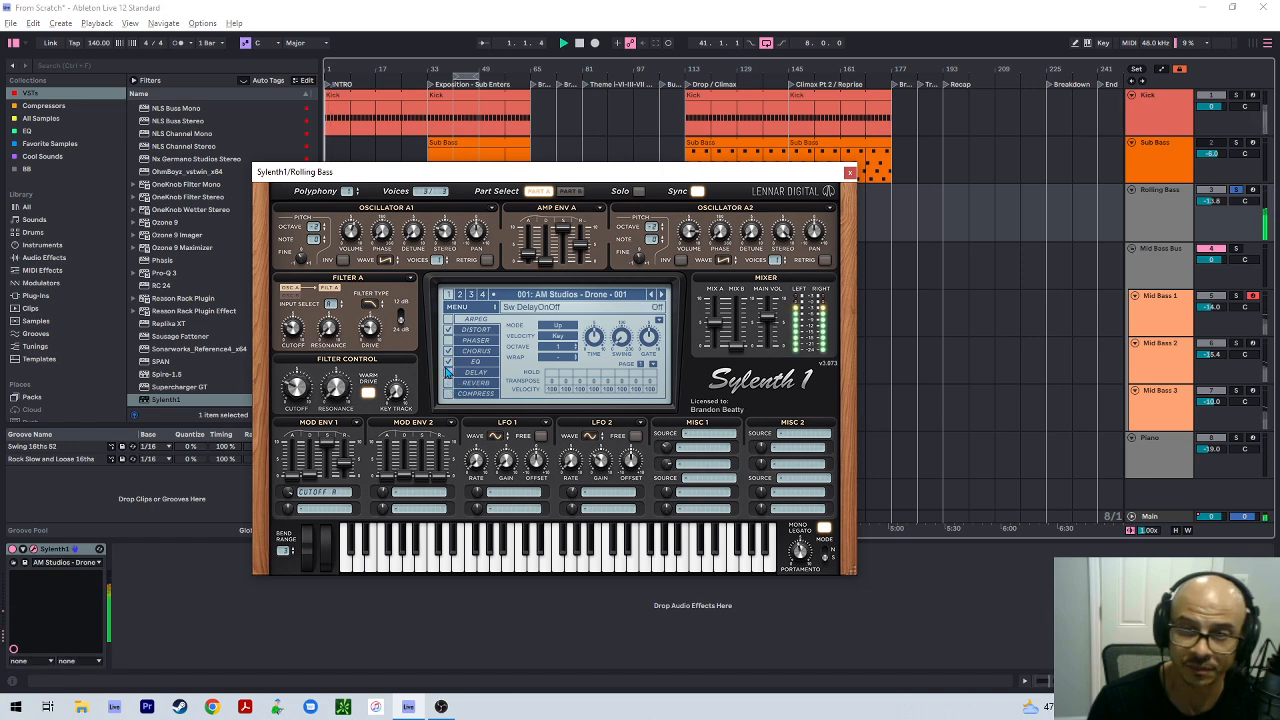
pyautogui.click(661, 296)
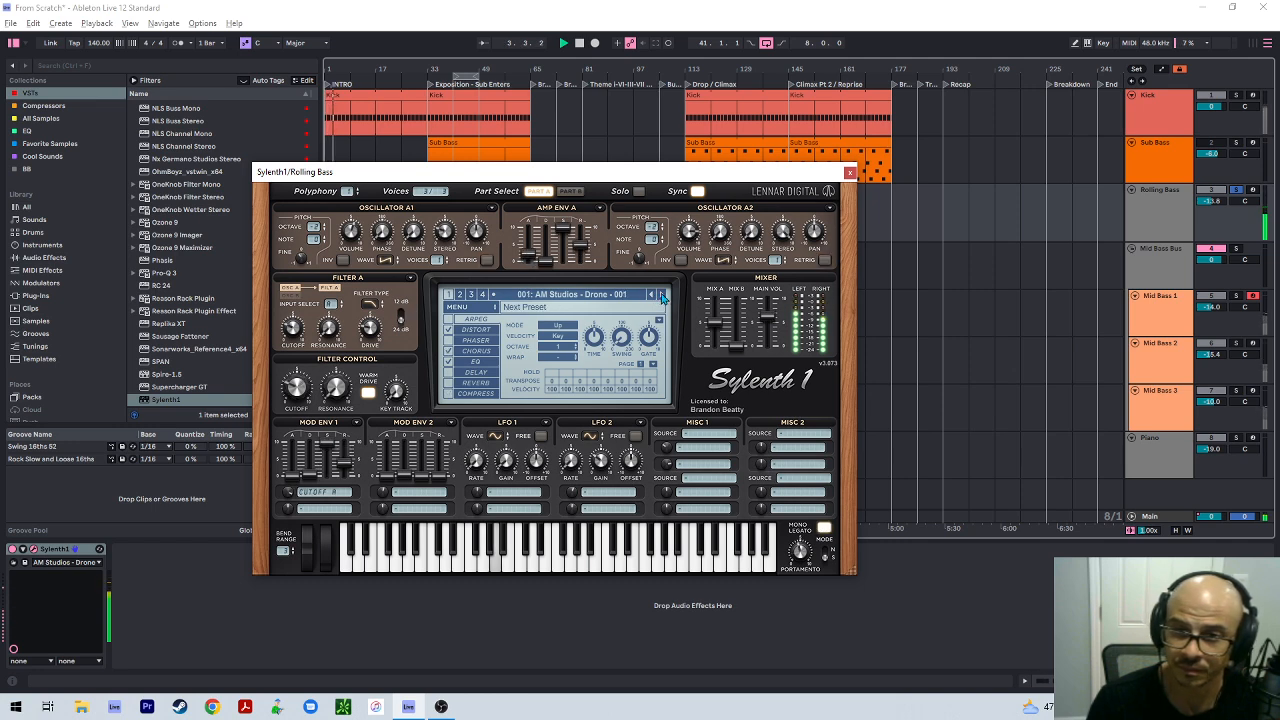
pyautogui.click(660, 295)
pyautogui.click(570, 294)
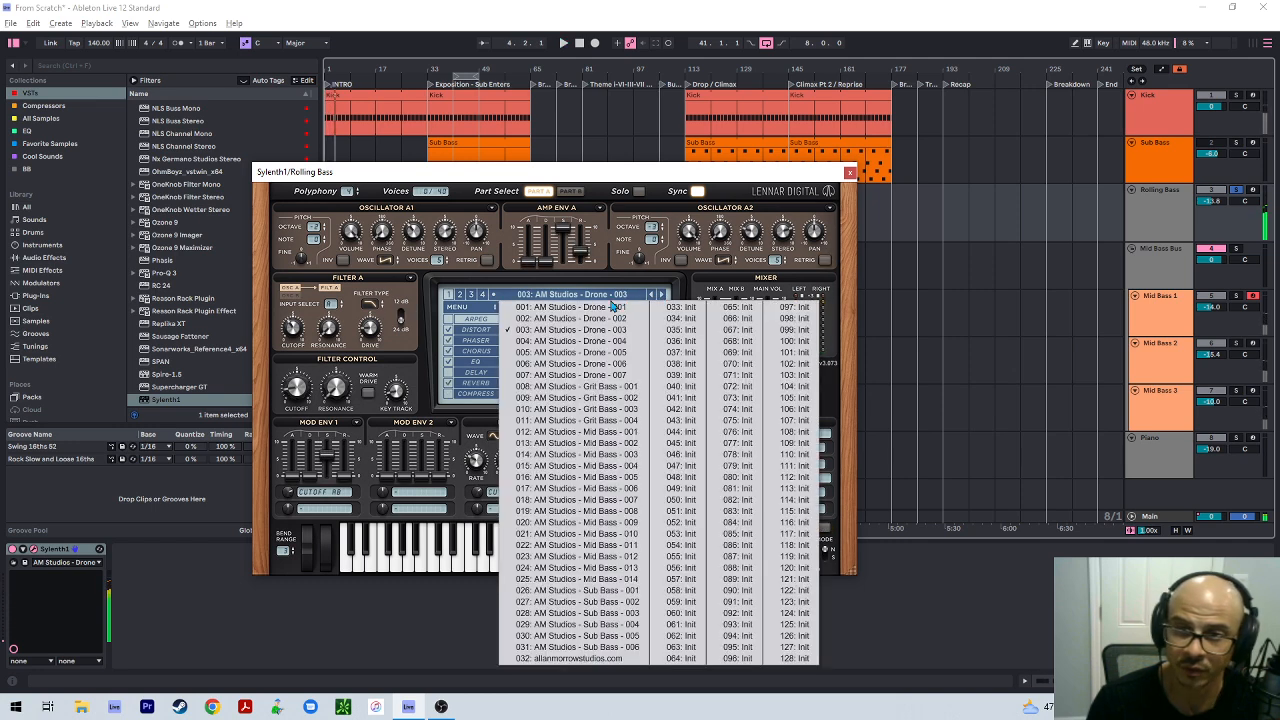
pyautogui.click(593, 424)
pyautogui.press('space')
# Audition the AM Studios Mid Bass presets one after another up to Mid Bass - 009
pyautogui.click(661, 295)
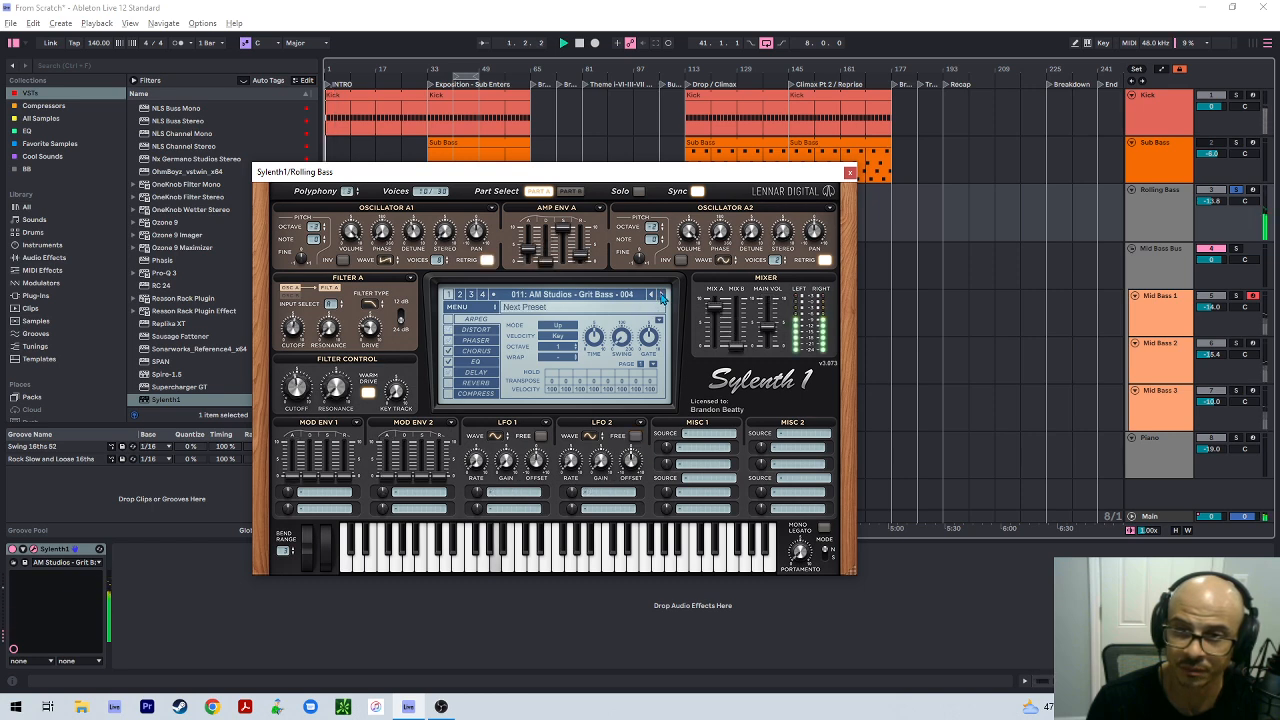
pyautogui.doubleClick(661, 295)
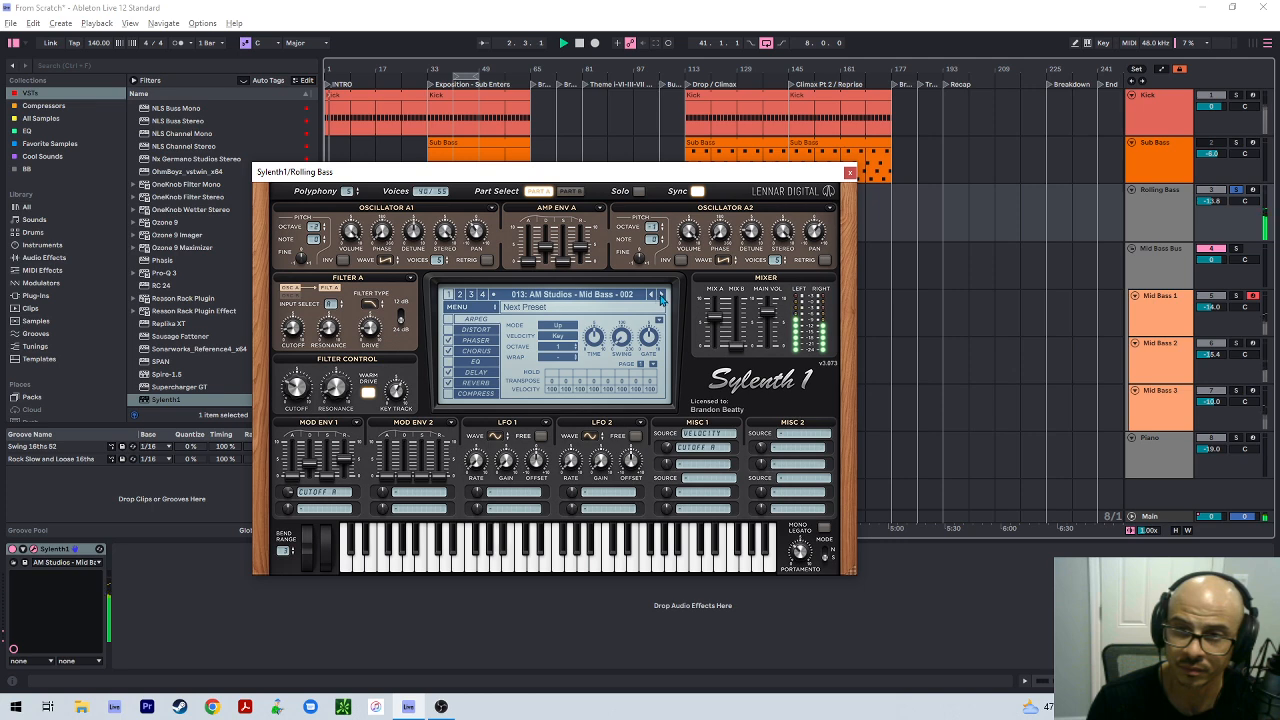
pyautogui.click(661, 295)
pyautogui.click(661, 295)
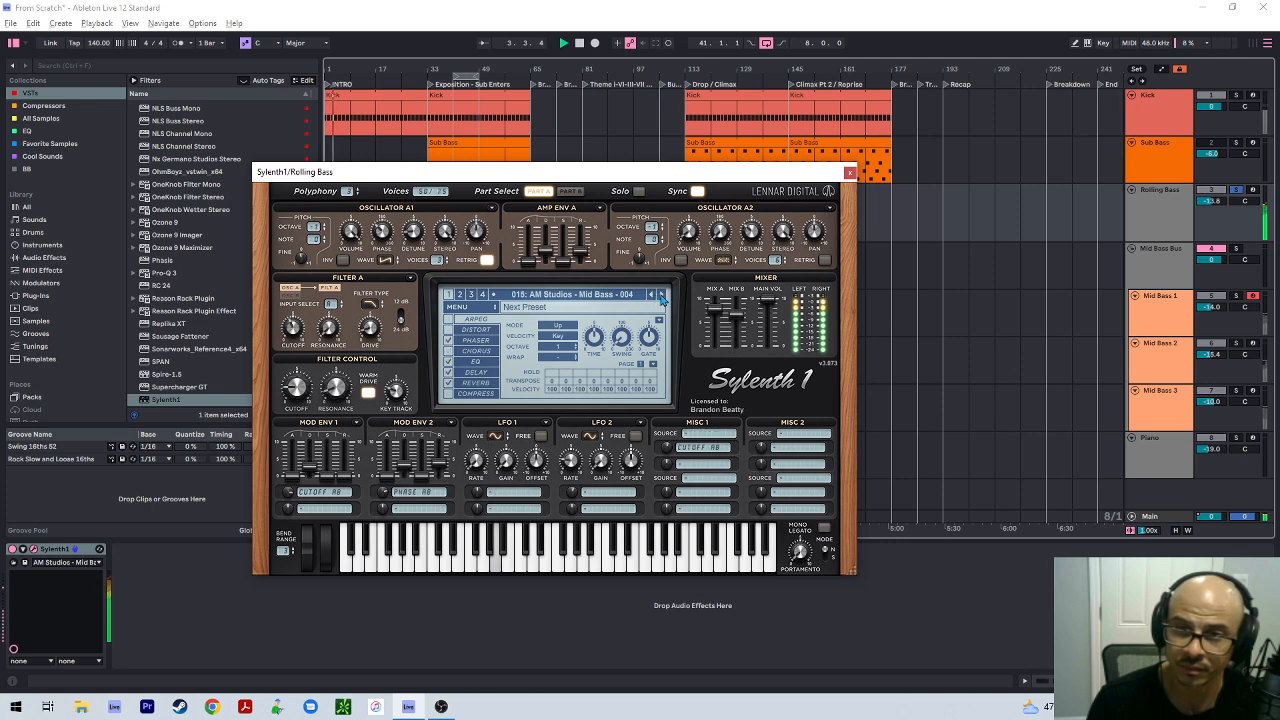
pyautogui.click(661, 295)
pyautogui.click(661, 295)
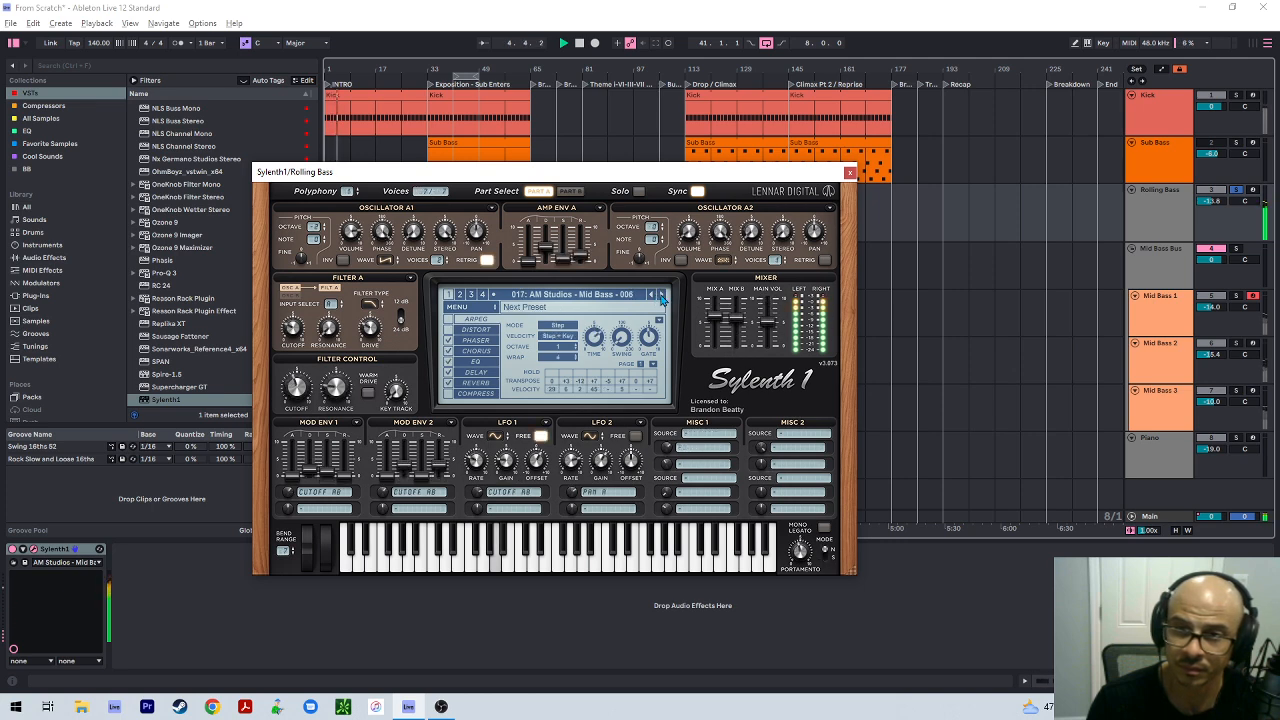
pyautogui.click(661, 295)
pyautogui.click(661, 295)
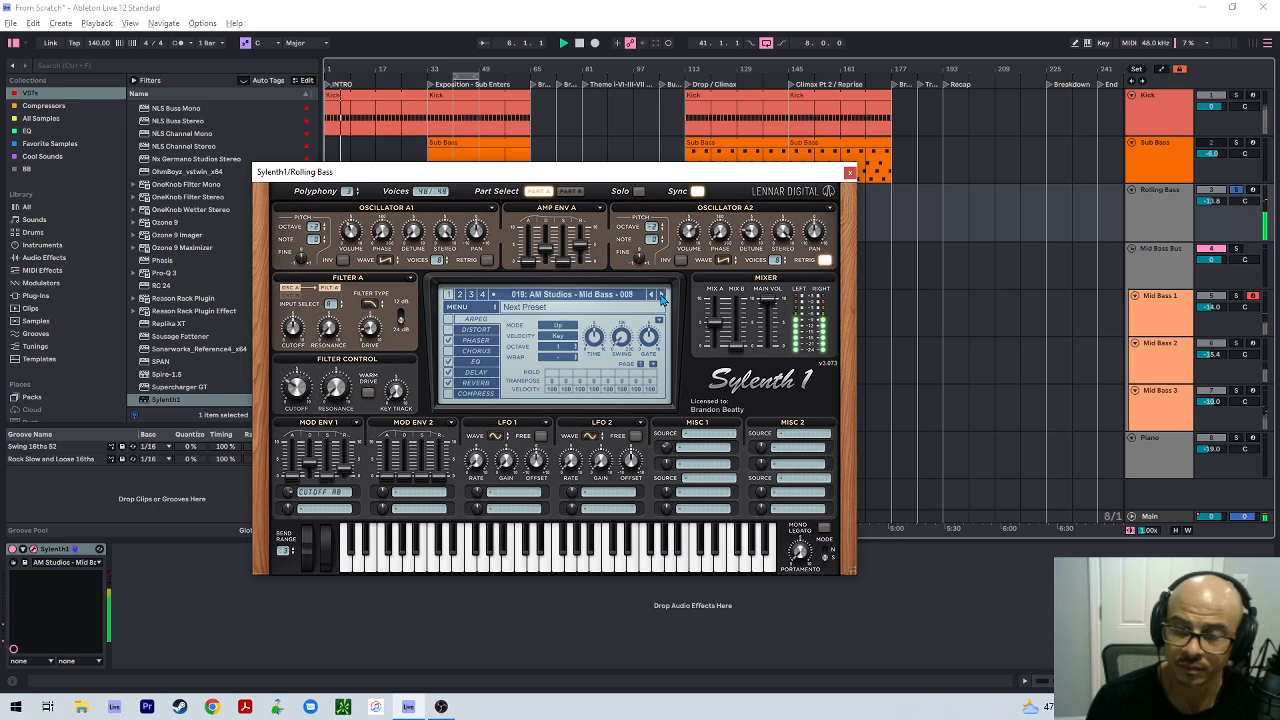
pyautogui.click(661, 295)
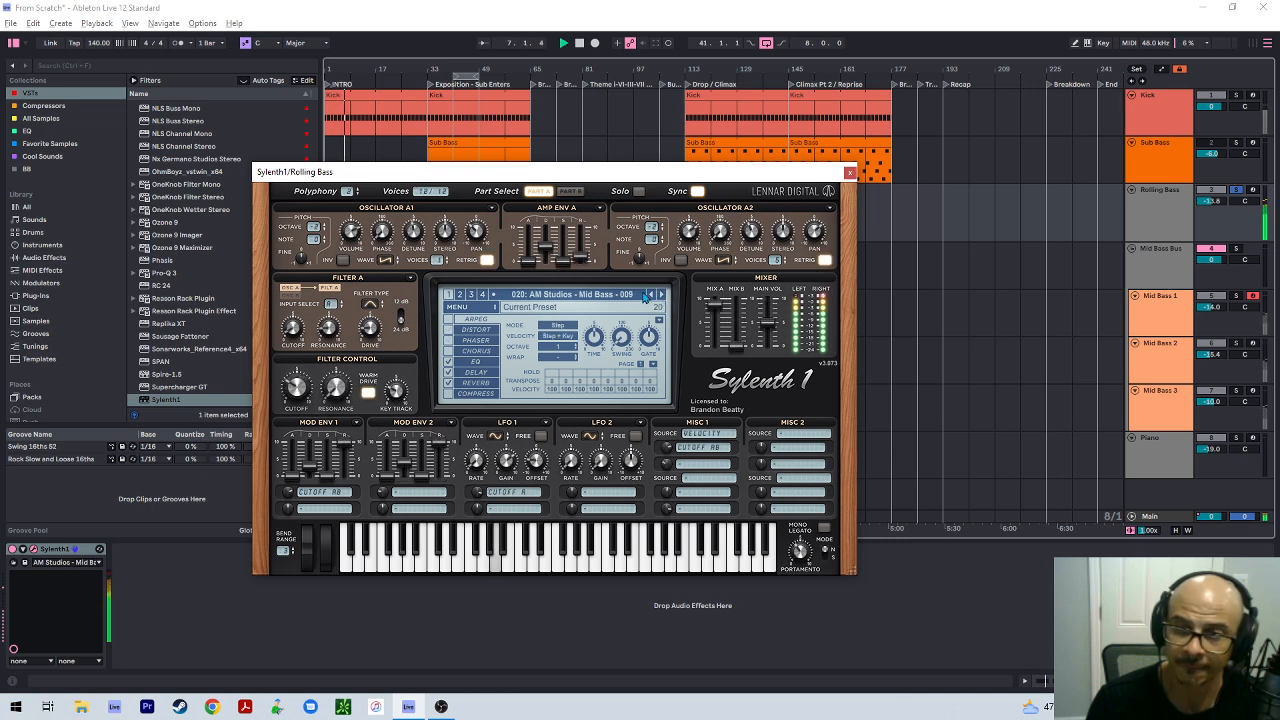
# Go back through the Mid Bass presets one at a time to Mid Bass - 001
pyautogui.click(647, 295)
pyautogui.click(652, 295)
pyautogui.click(652, 295)
pyautogui.click(652, 295)
pyautogui.click(652, 295)
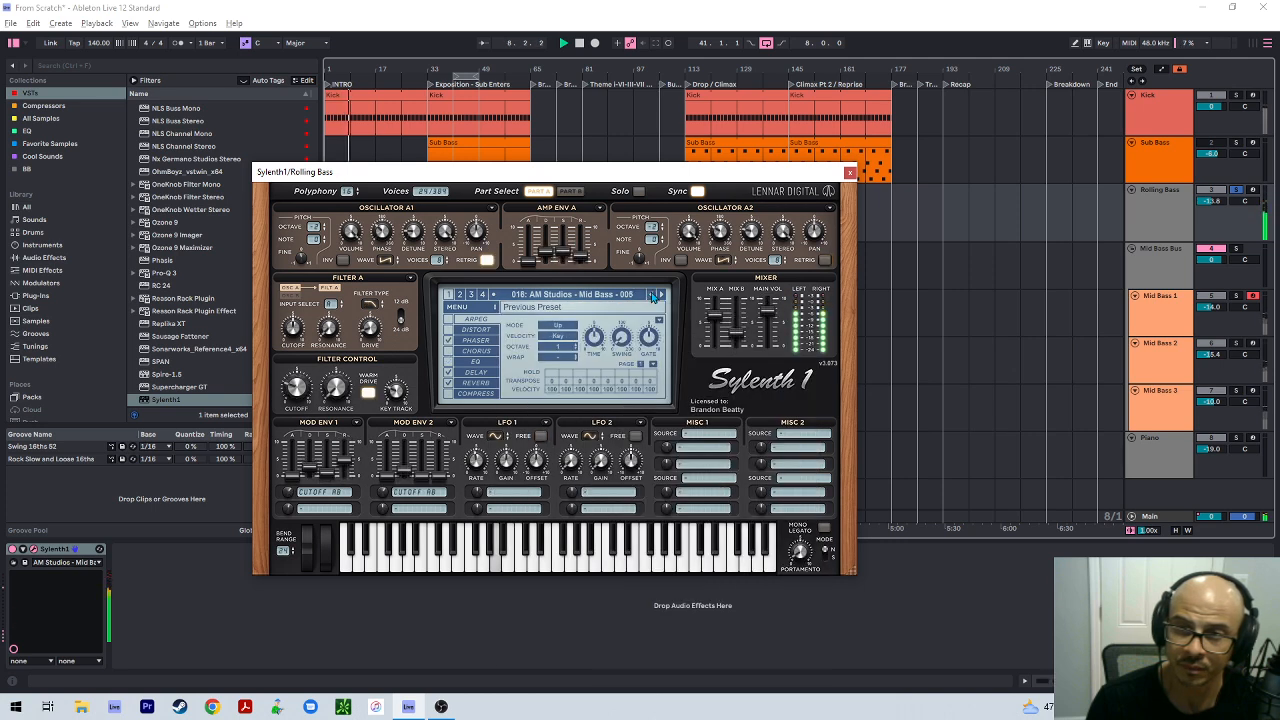
pyautogui.click(652, 295)
pyautogui.click(652, 295)
pyautogui.click(652, 295)
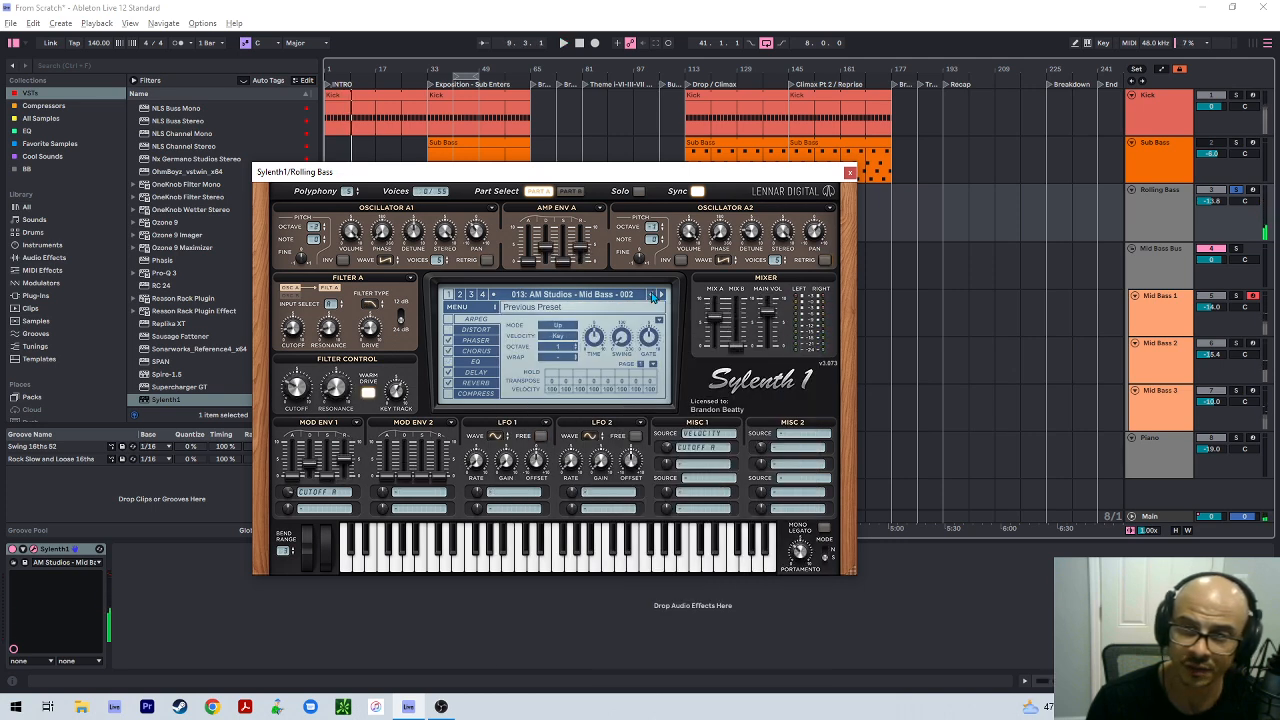
pyautogui.click(652, 295)
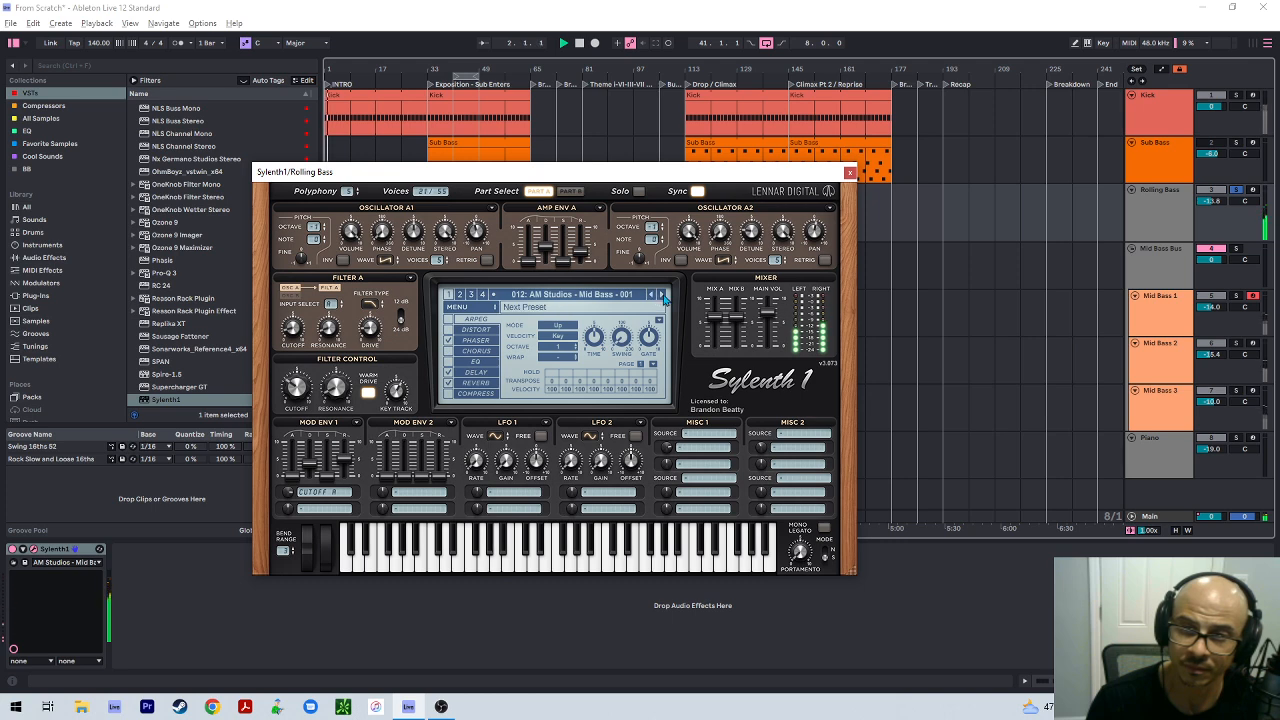
# Advance through the presets to AM Studios - Mid Bass - 010 and close the Sylenth1 window
pyautogui.click(662, 295)
pyautogui.click(662, 295)
pyautogui.click(662, 295)
pyautogui.click(662, 295)
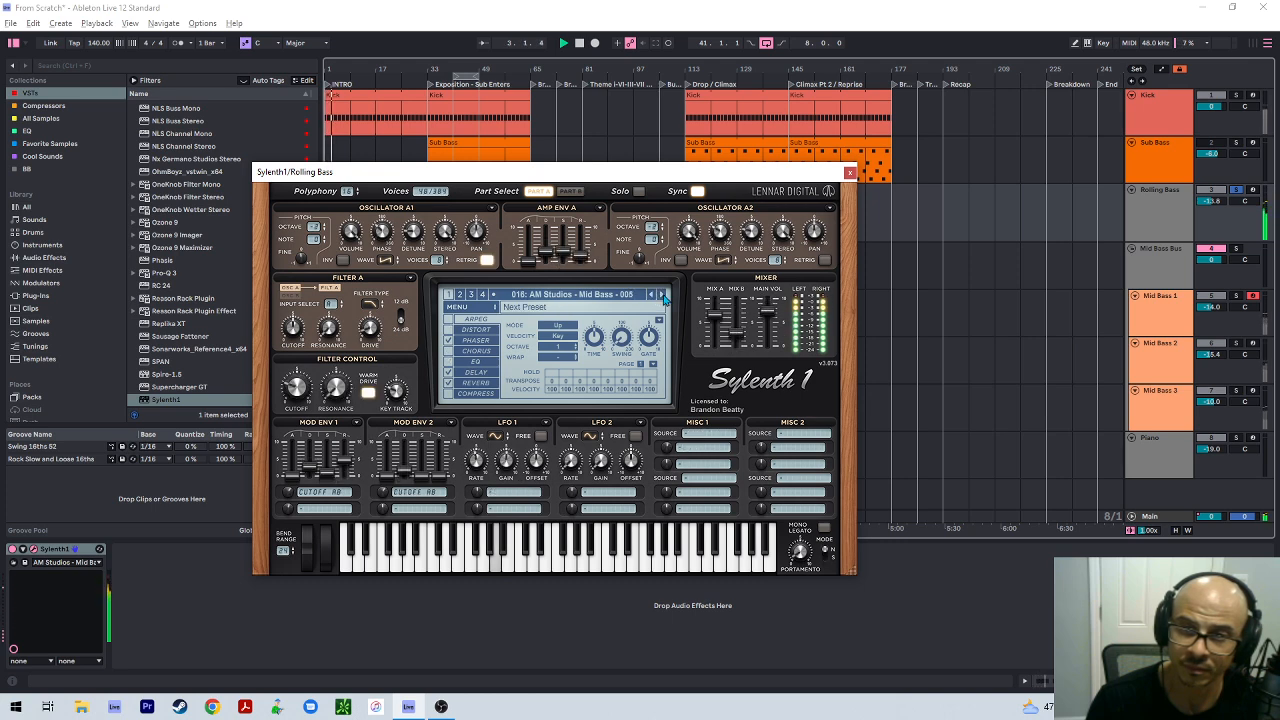
pyautogui.click(662, 295)
pyautogui.click(662, 295)
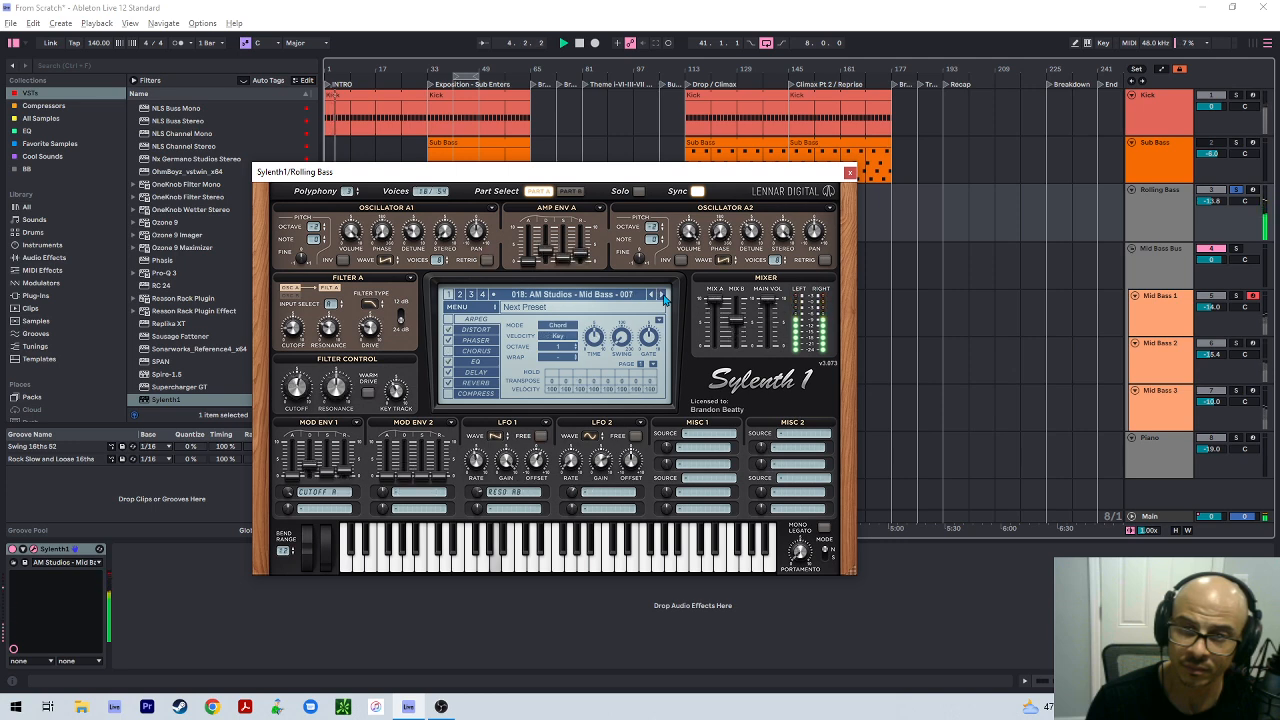
pyautogui.click(662, 295)
pyautogui.click(662, 295)
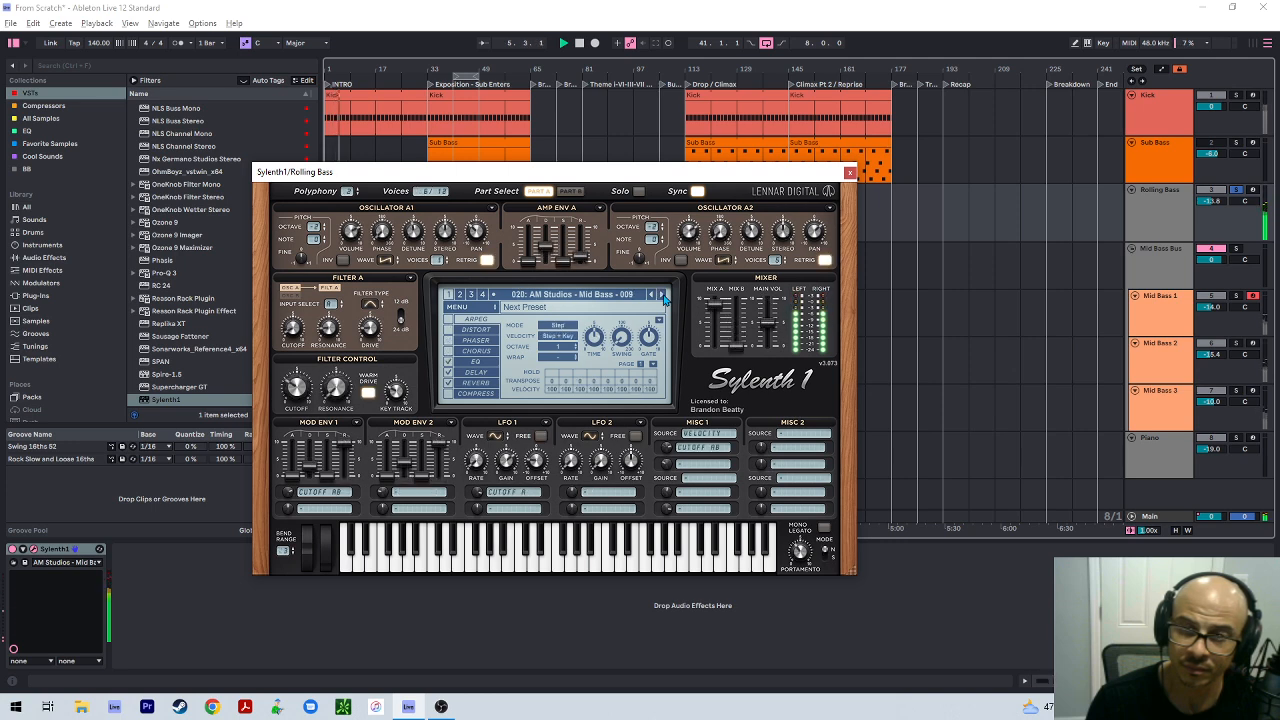
pyautogui.click(662, 295)
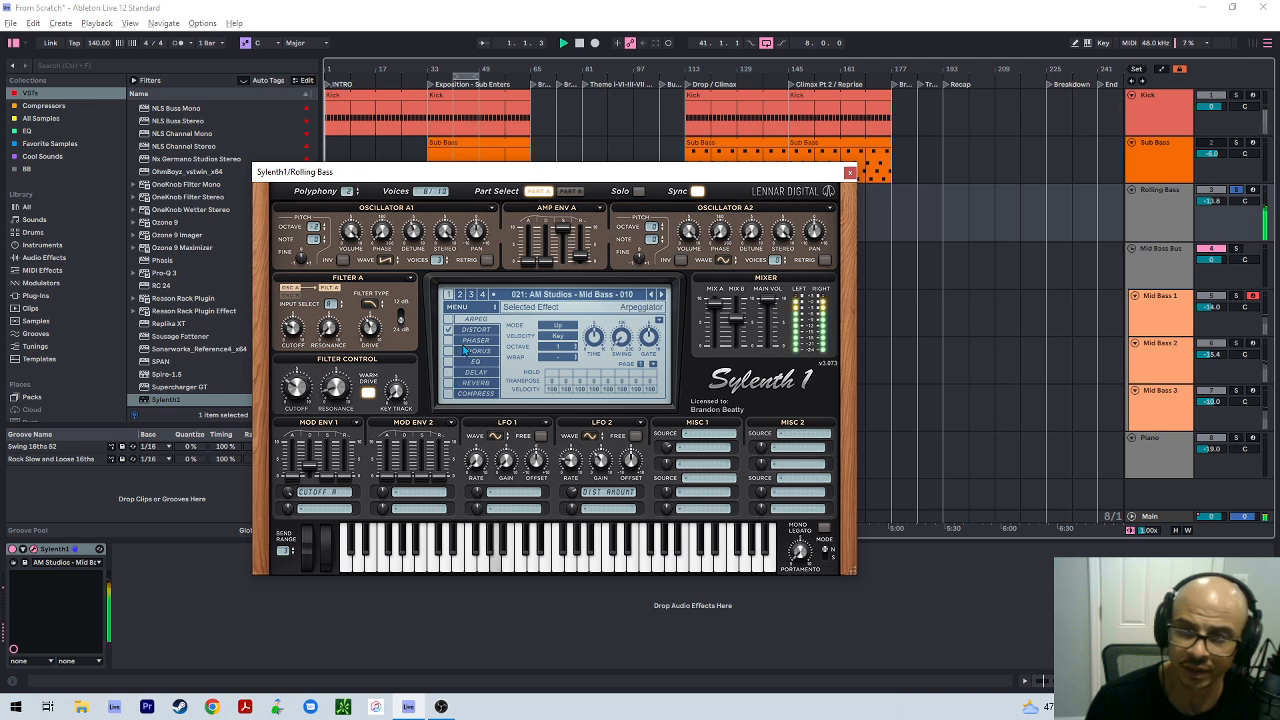
pyautogui.click(849, 173)
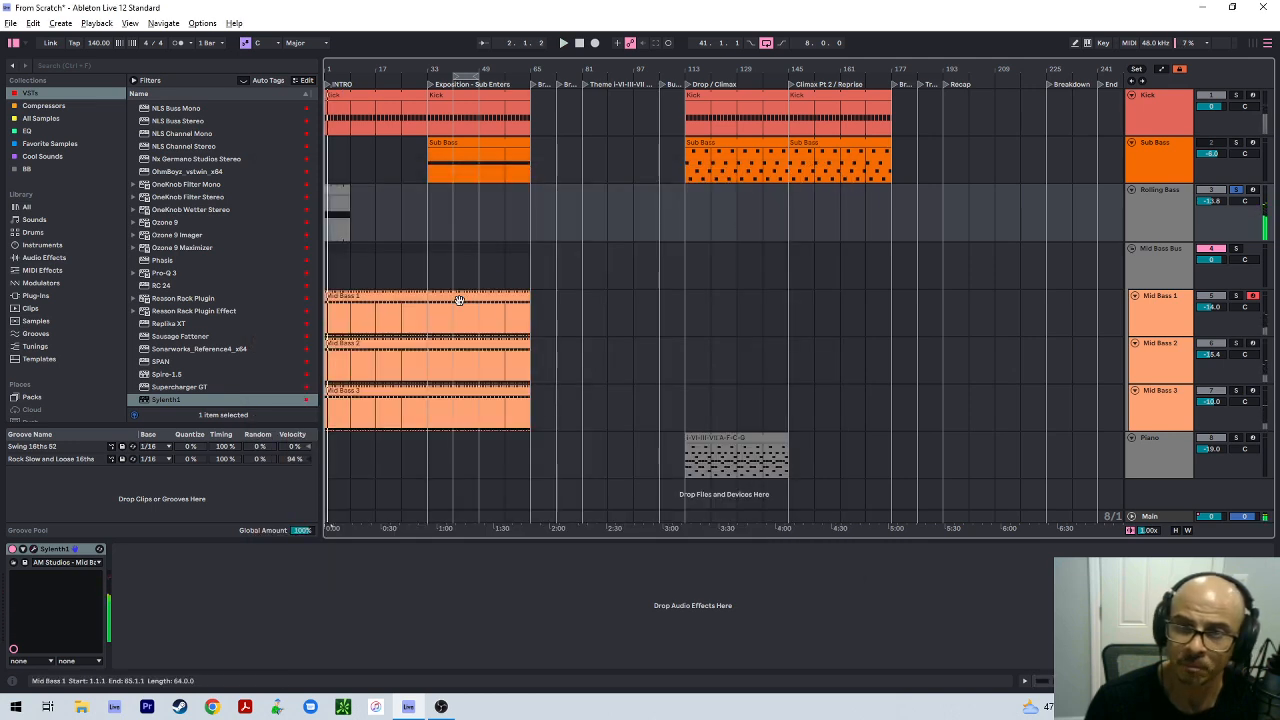
pyautogui.click(36, 550)
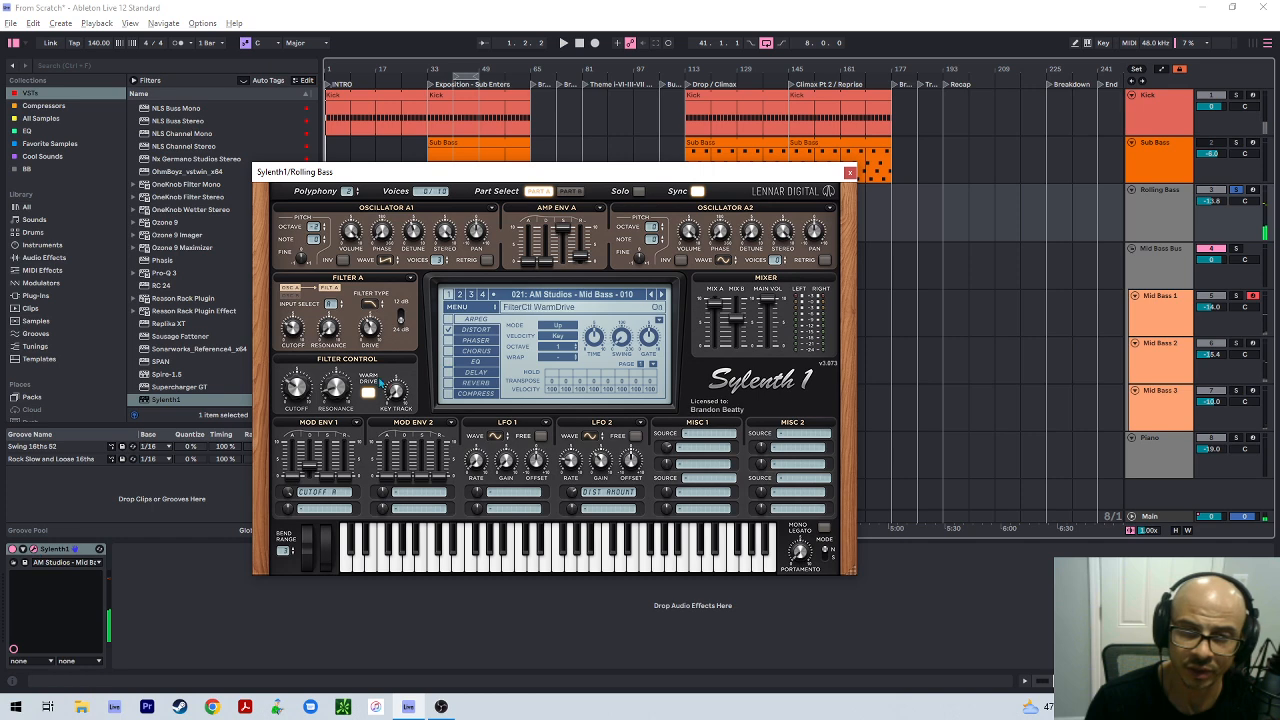
pyautogui.click(850, 173)
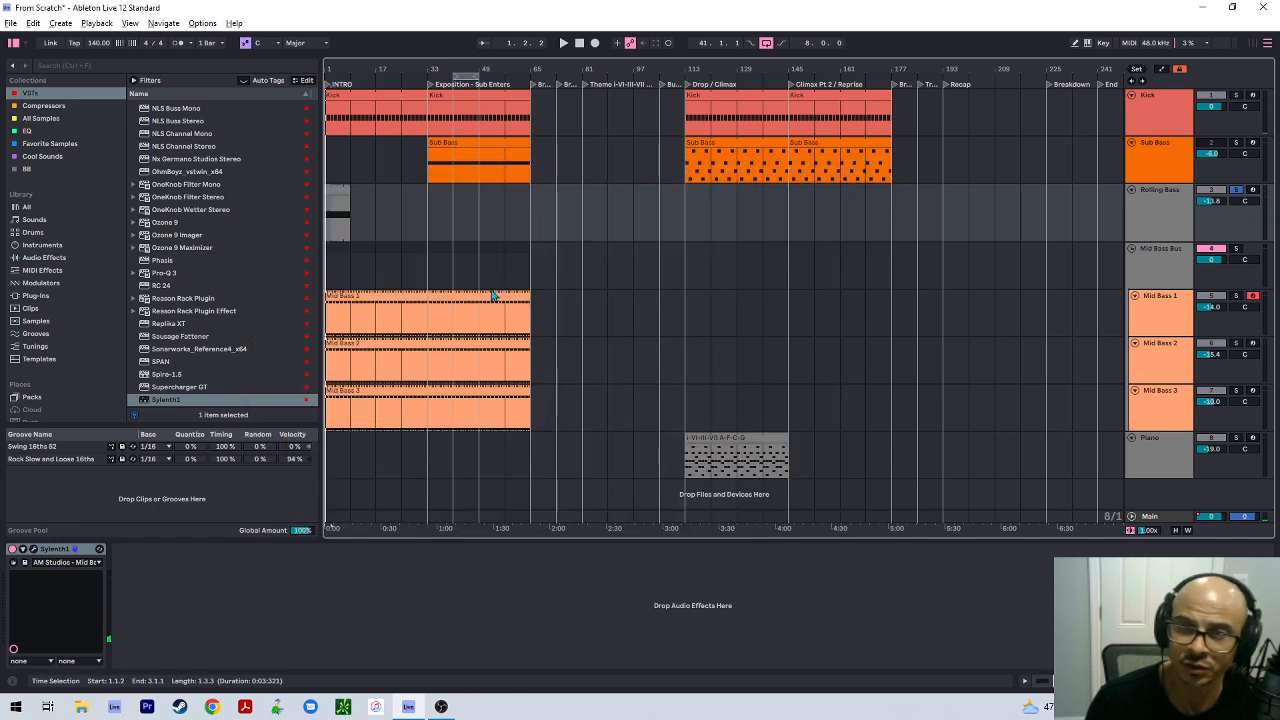
# Raise all notes in the Rolling Bass clip one octave to A3, play it, and return to the track's devices
pyautogui.click(382, 297)
pyautogui.doubleClick(339, 188)
pyautogui.hotkey('shift', 'Up')
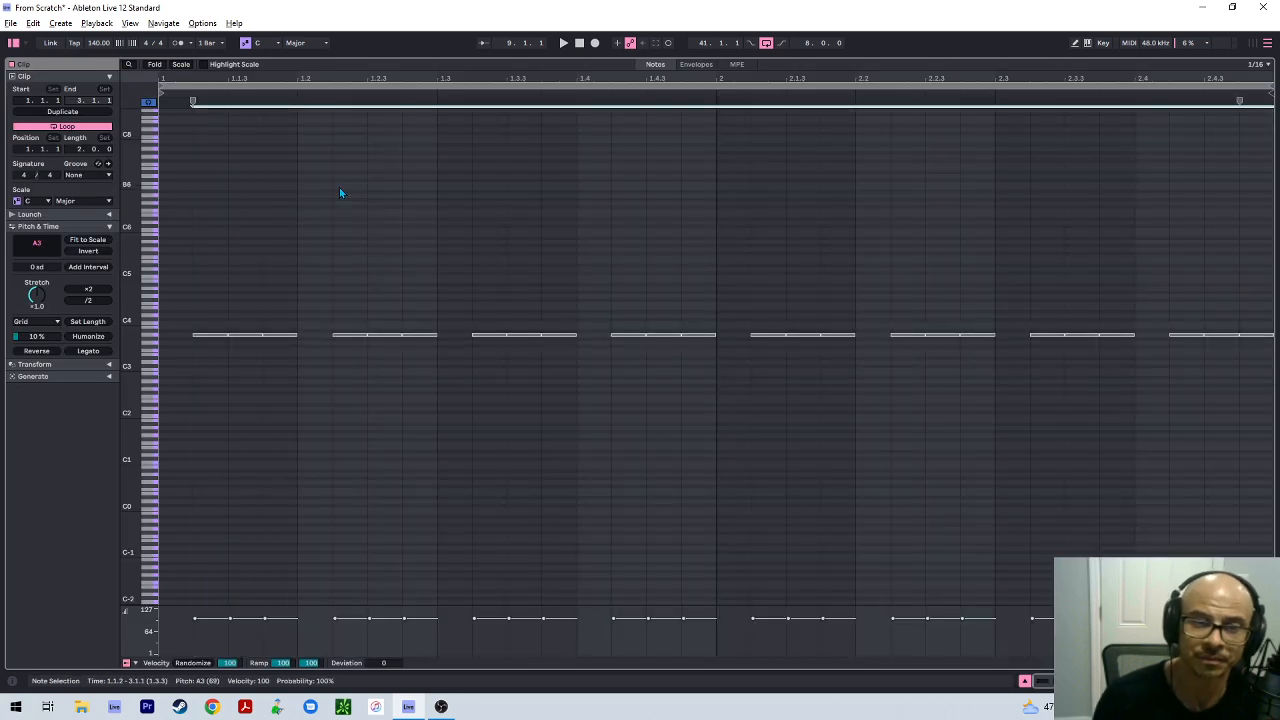
pyautogui.press('space')
pyautogui.hotkey('shift', 'Tab')
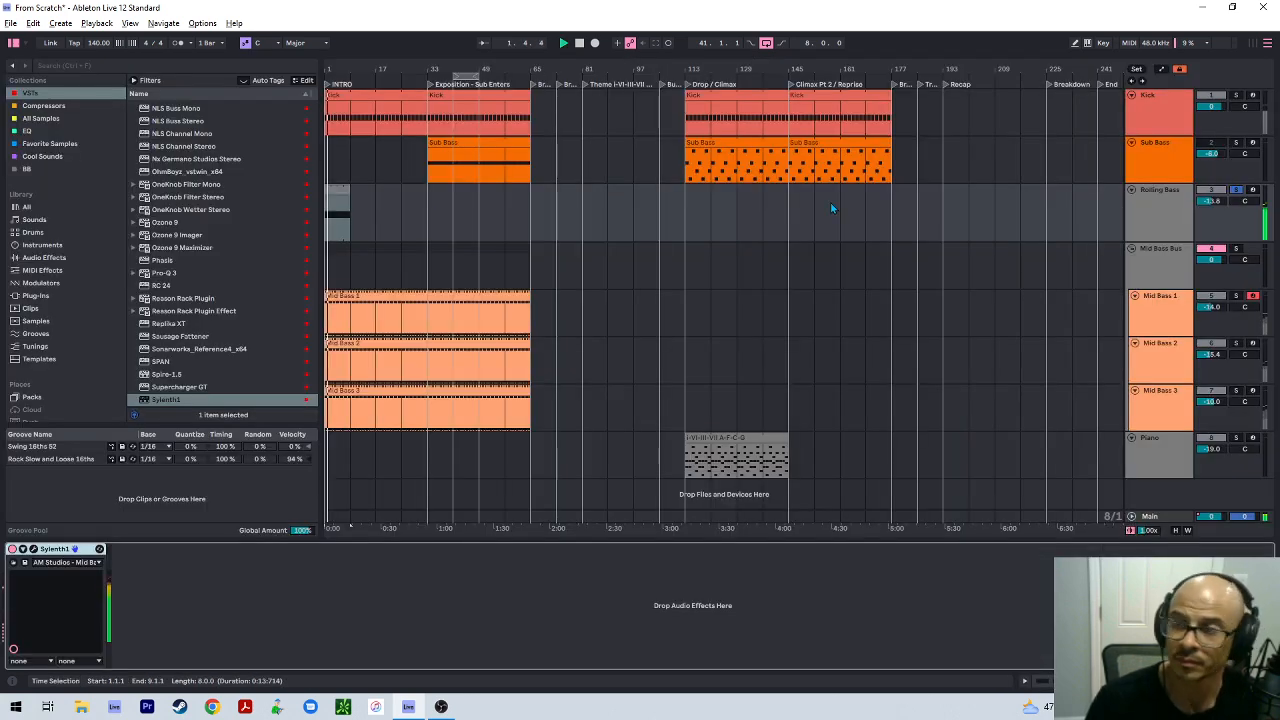
# Examine the soloed bass's frequency spectrum in the Main track's SPAN analyzer and close it
pyautogui.click(1150, 515)
pyautogui.click(141, 549)
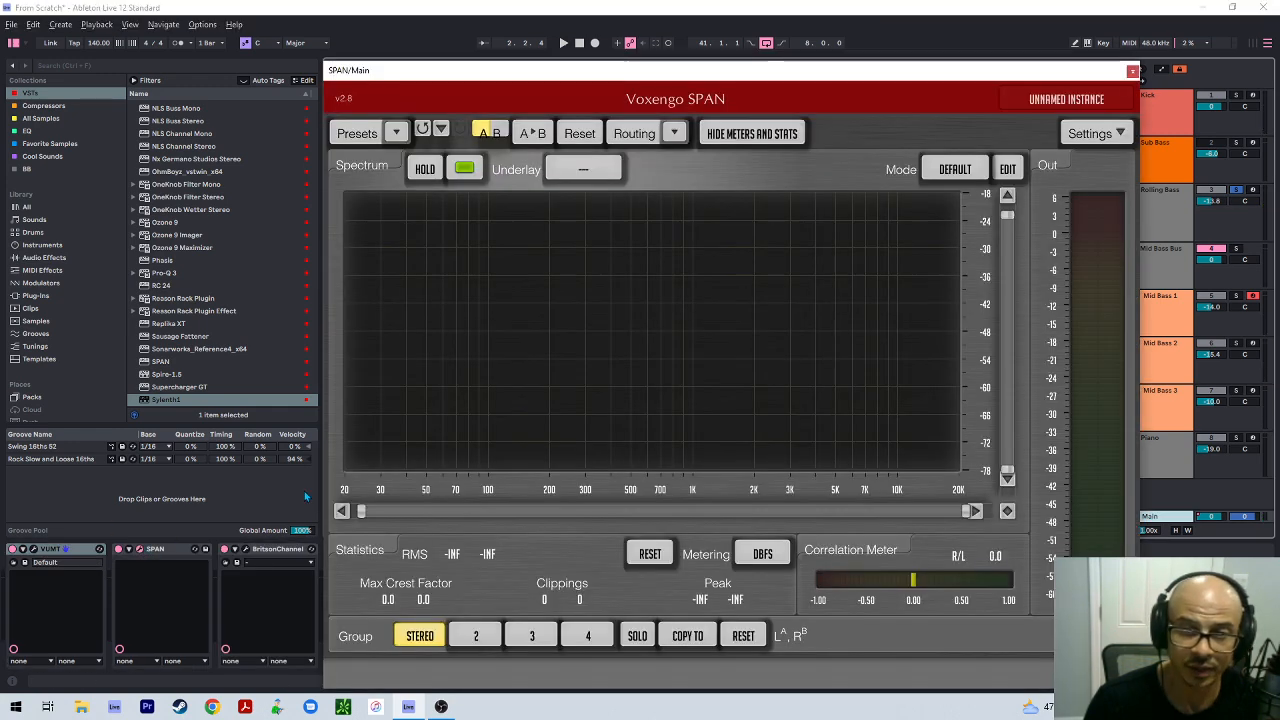
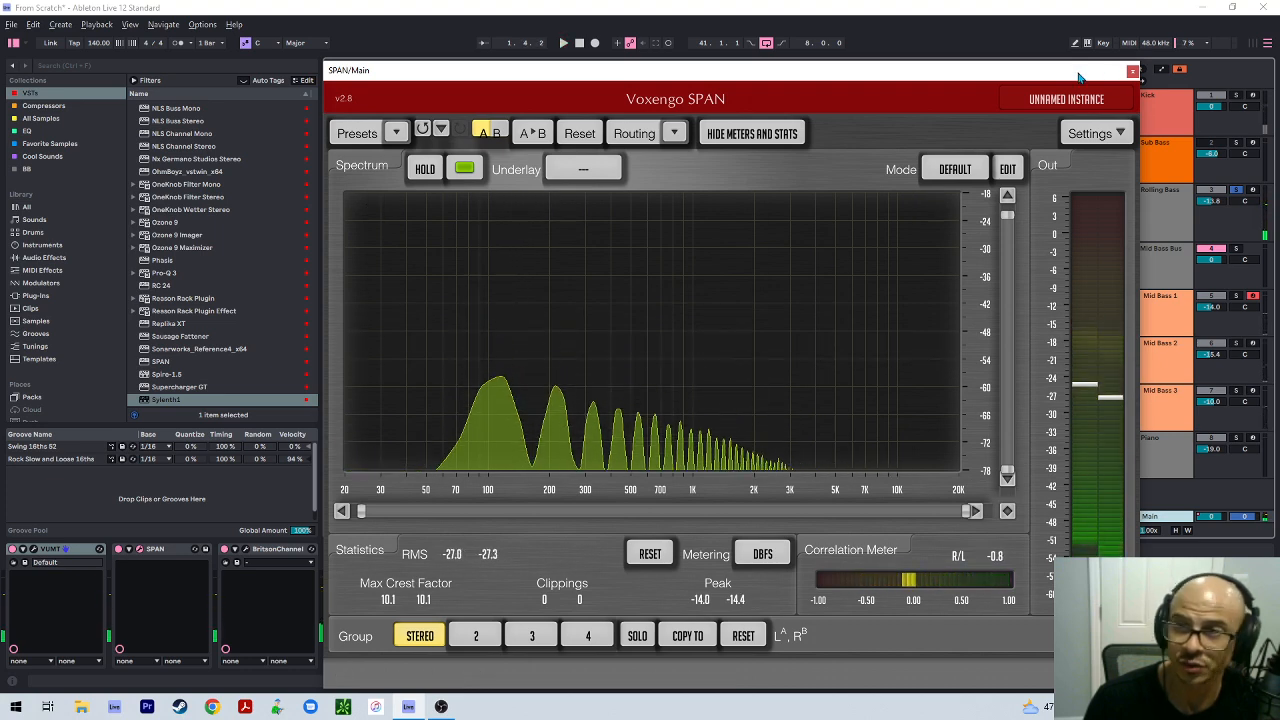
pyautogui.click(1132, 71)
# Select all A3 notes in the Rolling Bass clip and trim their ends slightly
pyautogui.click(350, 204)
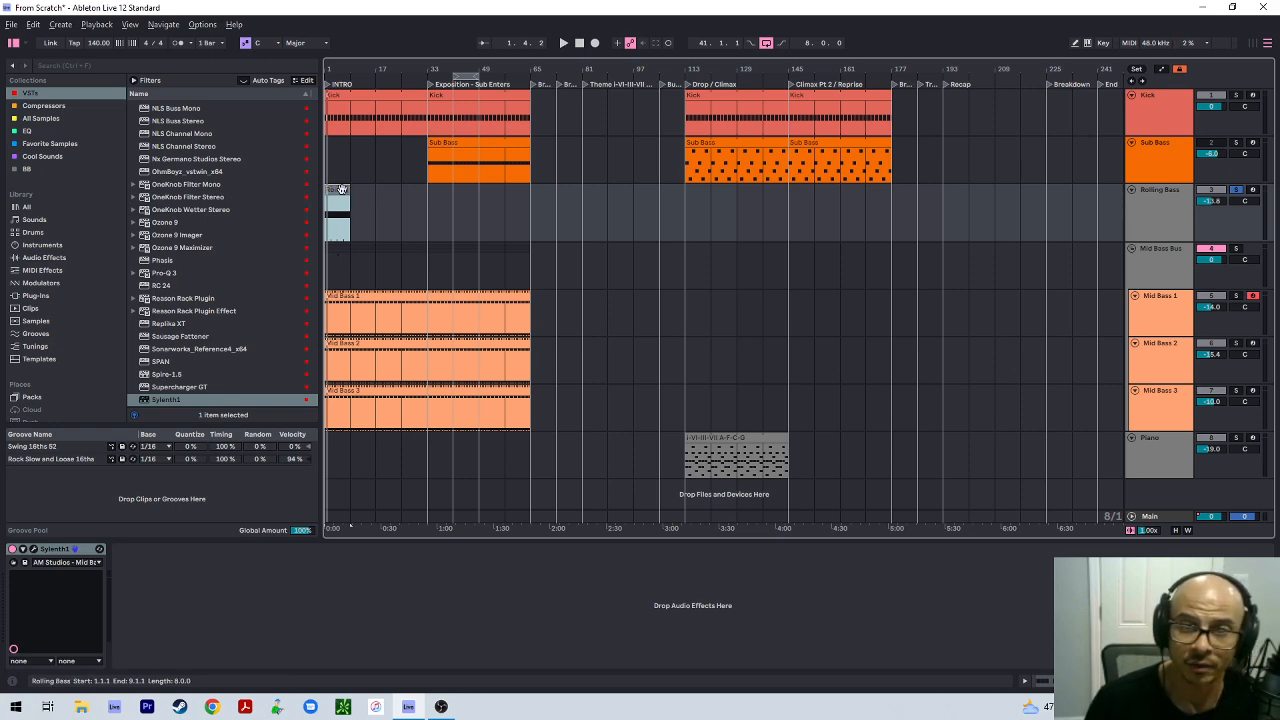
pyautogui.doubleClick(336, 188)
pyautogui.hotkey('ctrl', 'a')
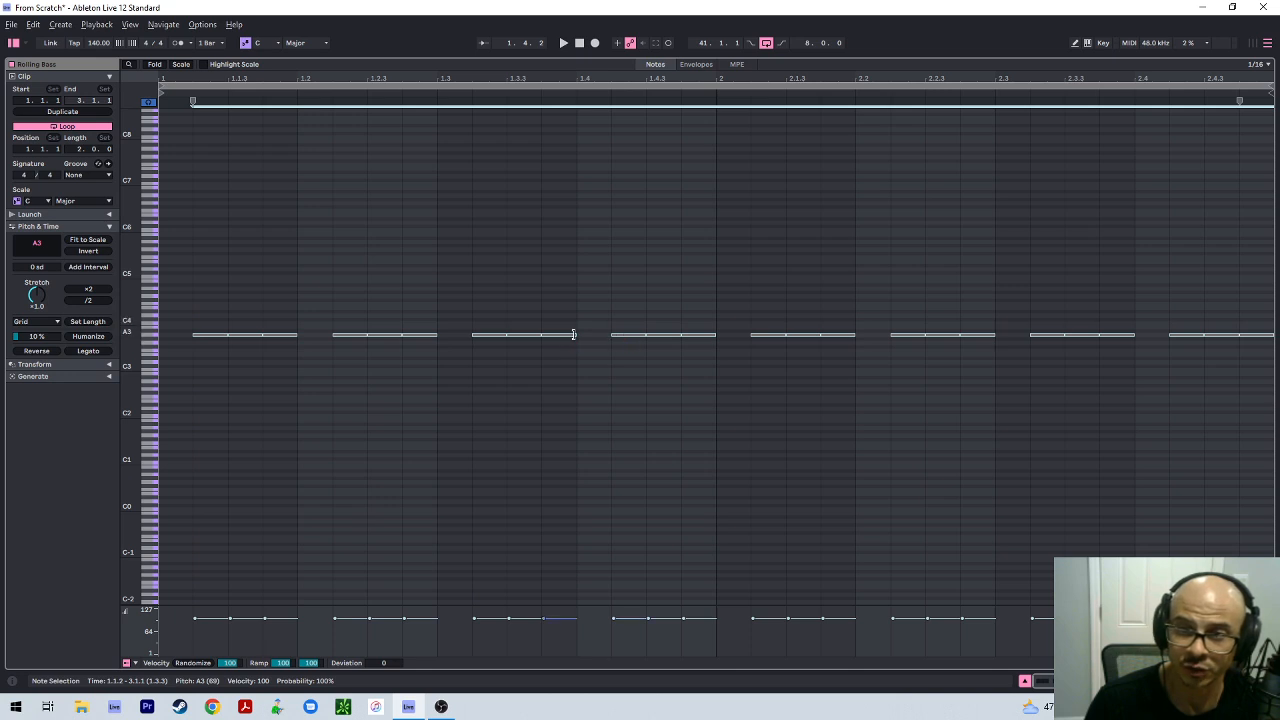
pyautogui.moveTo(573, 335); pyautogui.dragTo(570, 335)
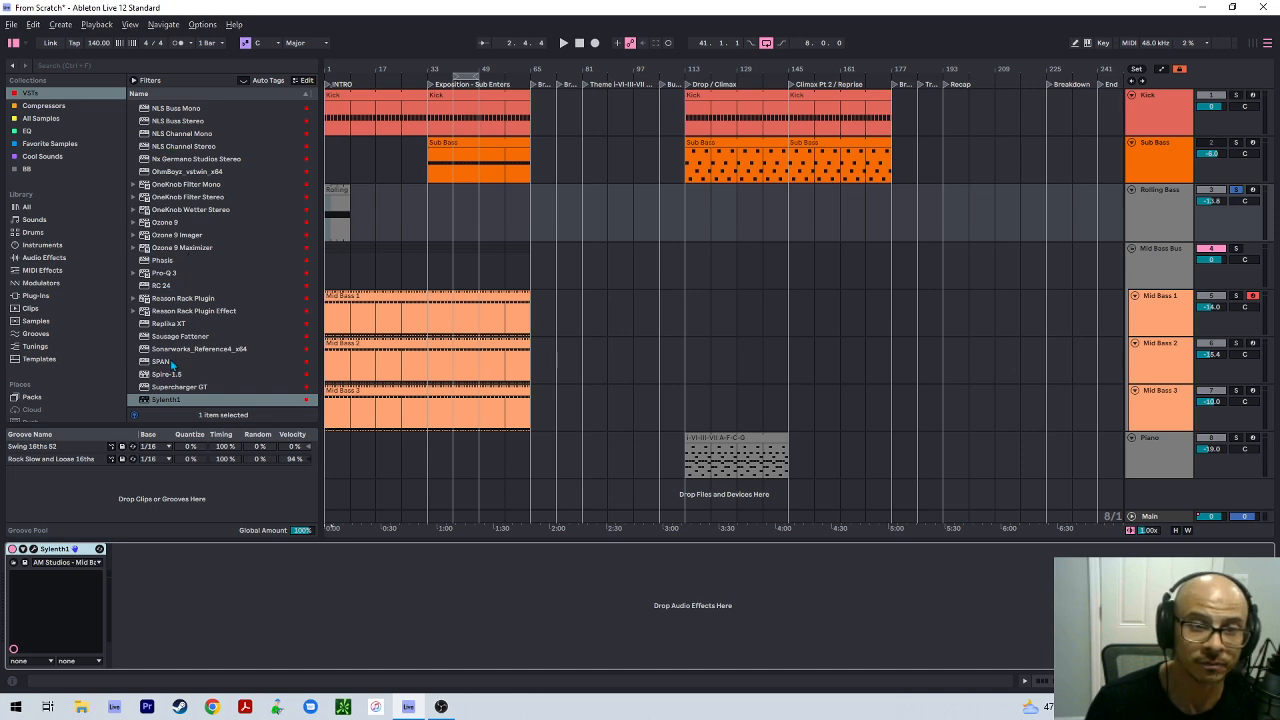
# Add FabFilter Pro-Q 3 after Sylenth1 on Rolling Bass and create a 12 dB/oct low cut at 60 Hz
pyautogui.scroll(10, 180, 320)
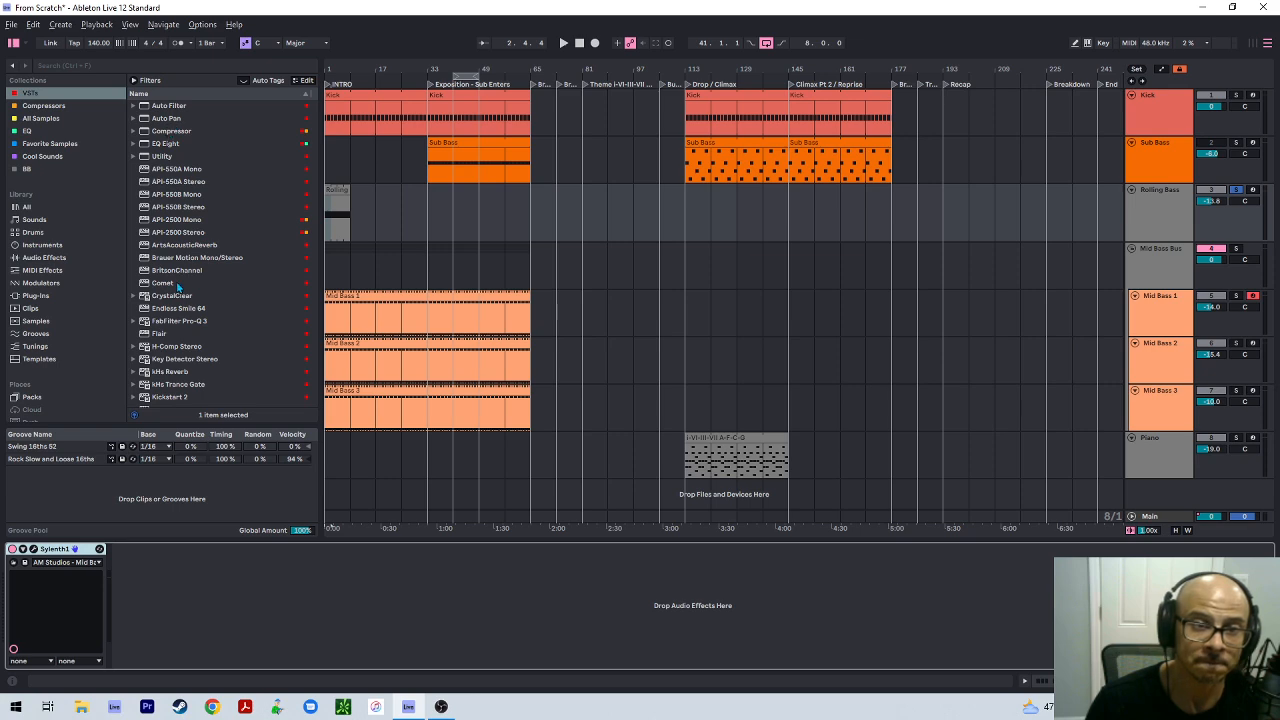
pyautogui.moveTo(180, 328); pyautogui.dragTo(250, 601)
pyautogui.moveTo(155, 564); pyautogui.dragTo(160, 568)
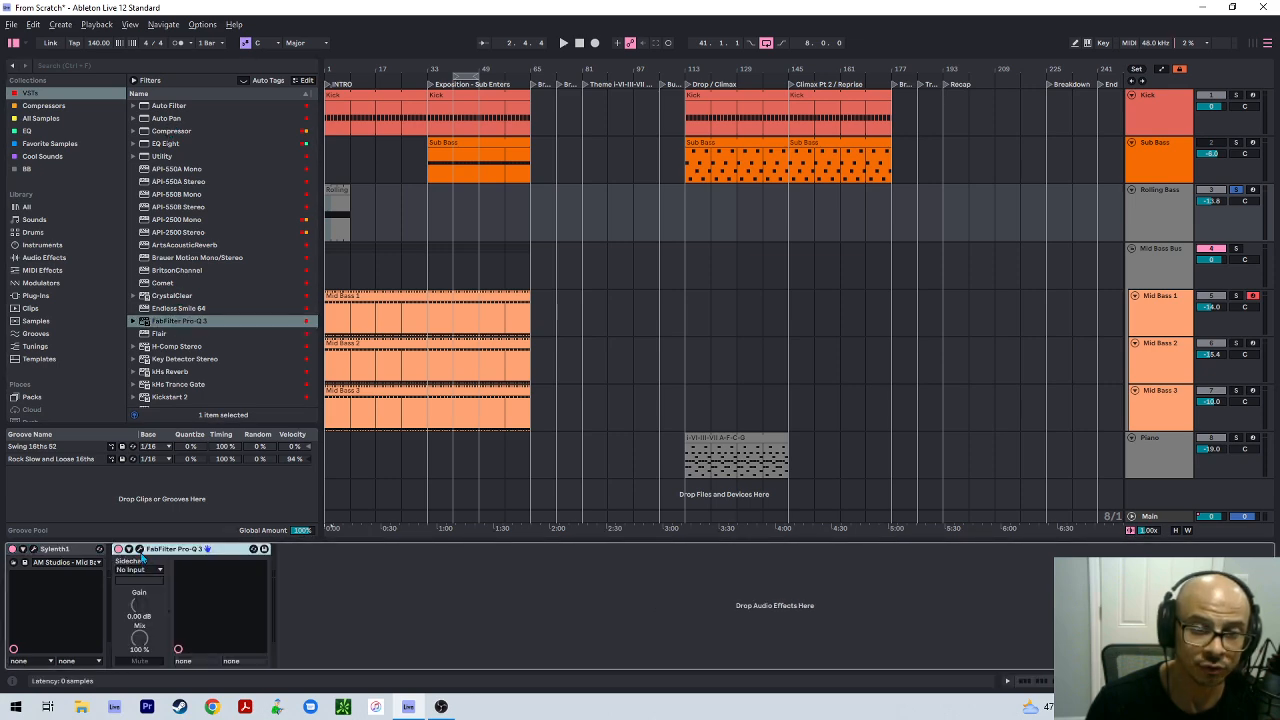
pyautogui.click(69, 334)
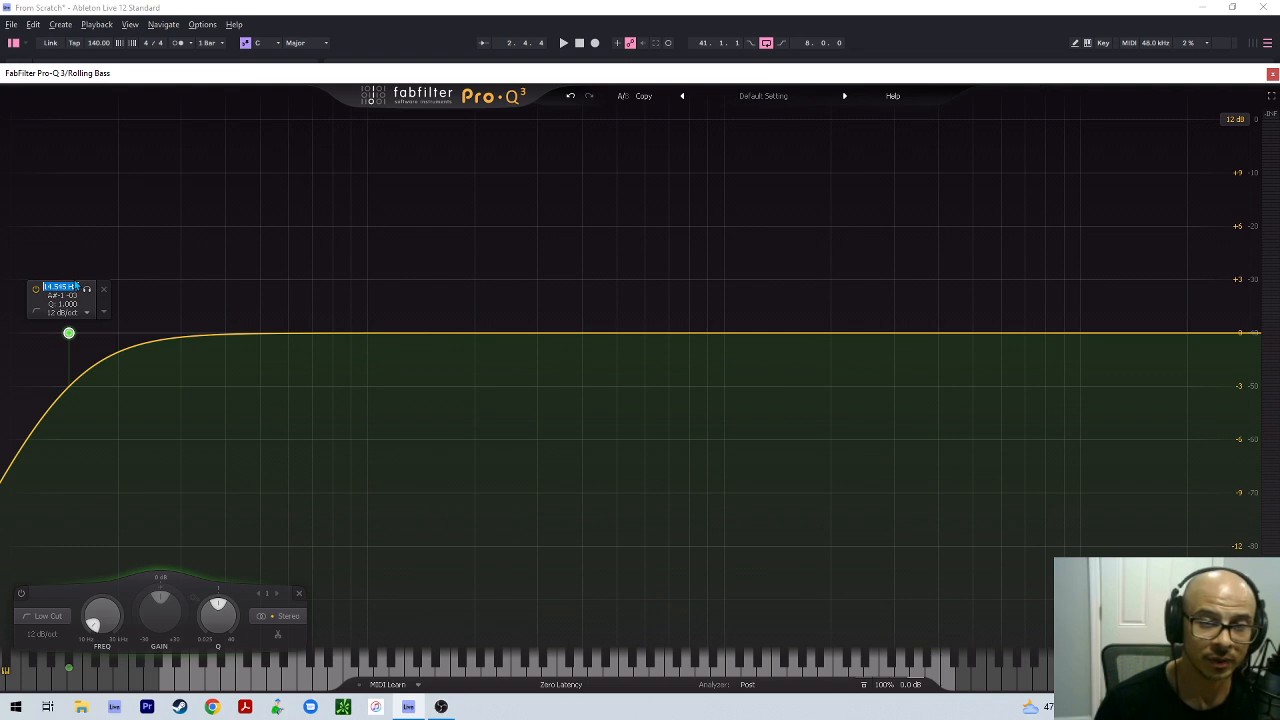
pyautogui.press('Return')
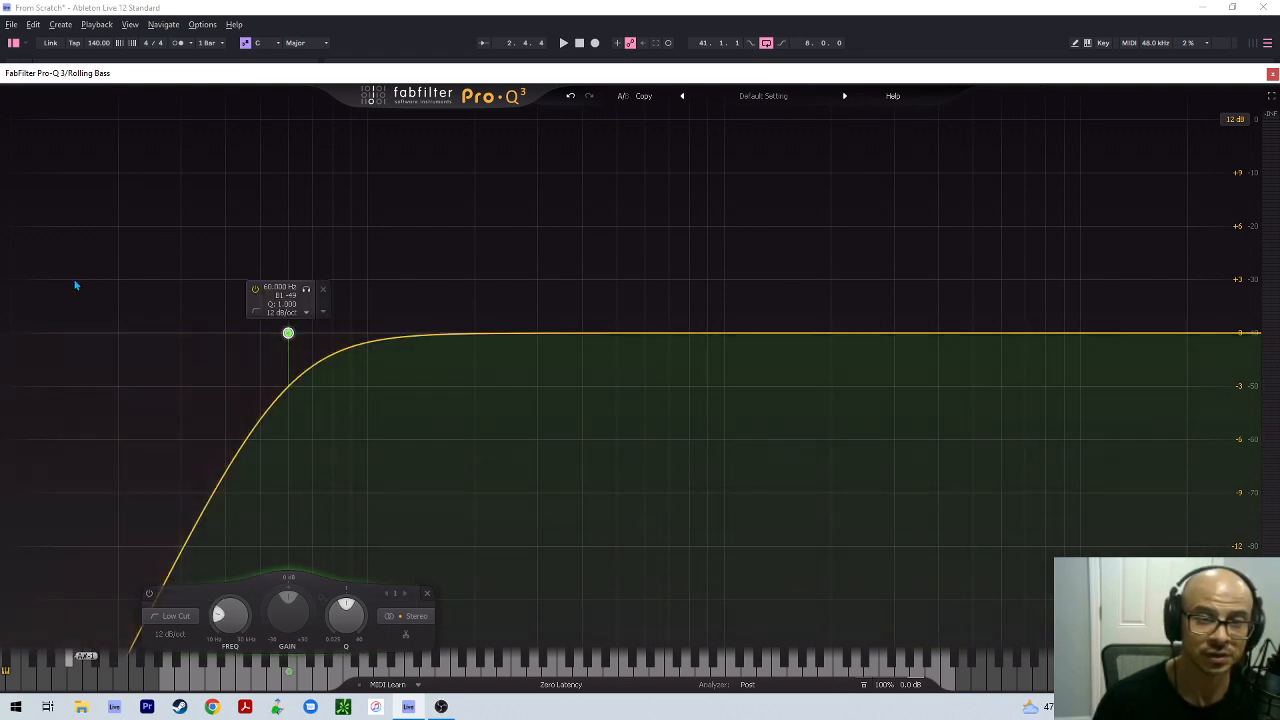
# Add a 12 dB/oct high cut in Pro-Q 3 at 100 Hz and raise it to about 144 Hz during playback
pyautogui.click(1144, 340)
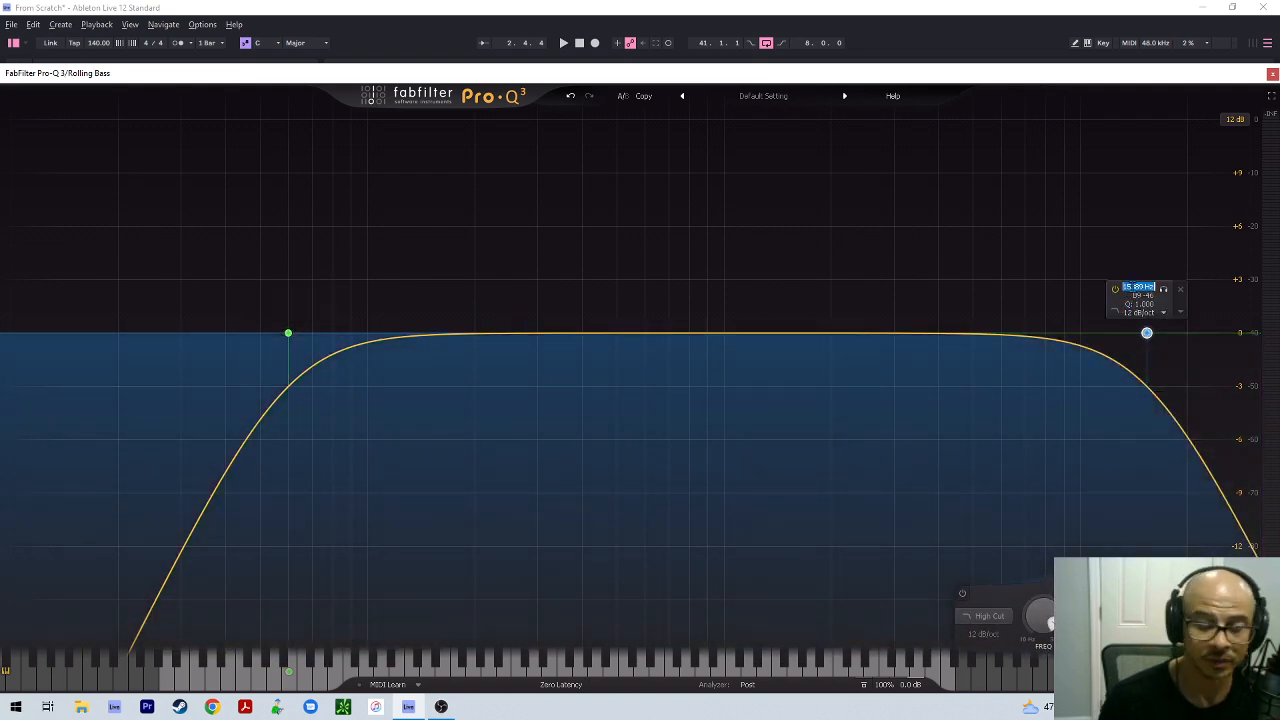
pyautogui.write('90')
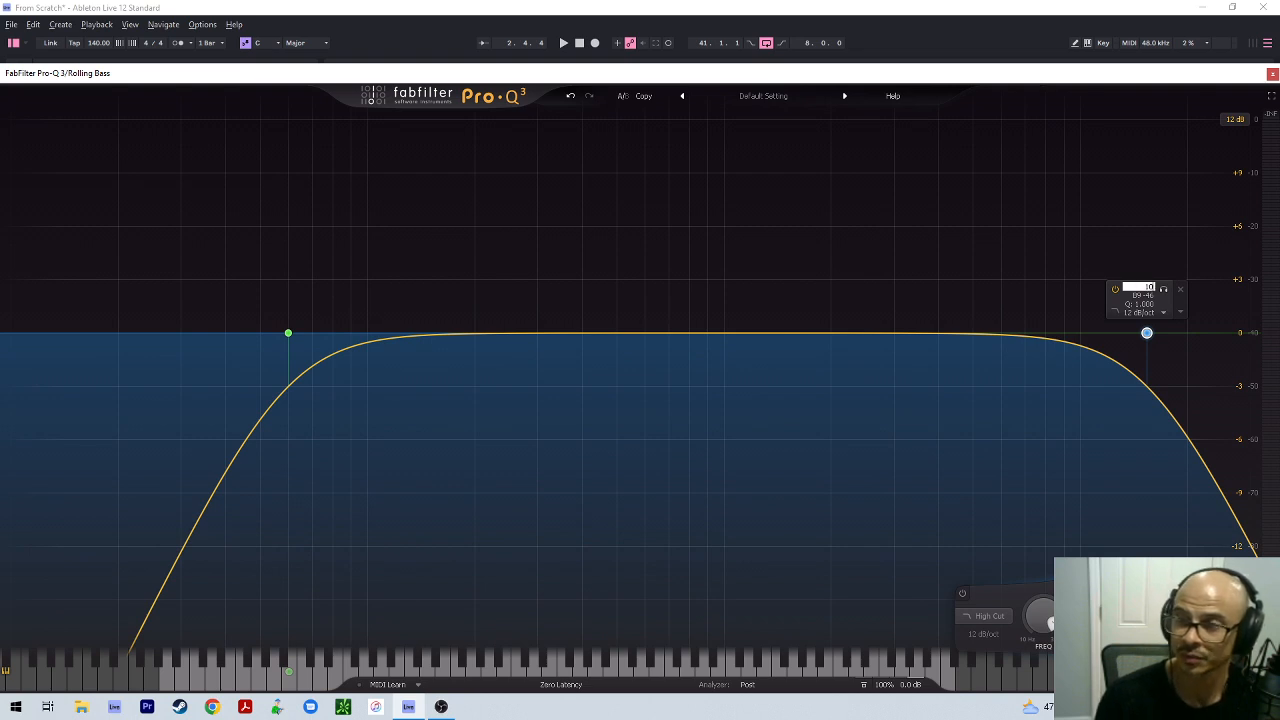
pyautogui.press('Return')
pyautogui.press('space')
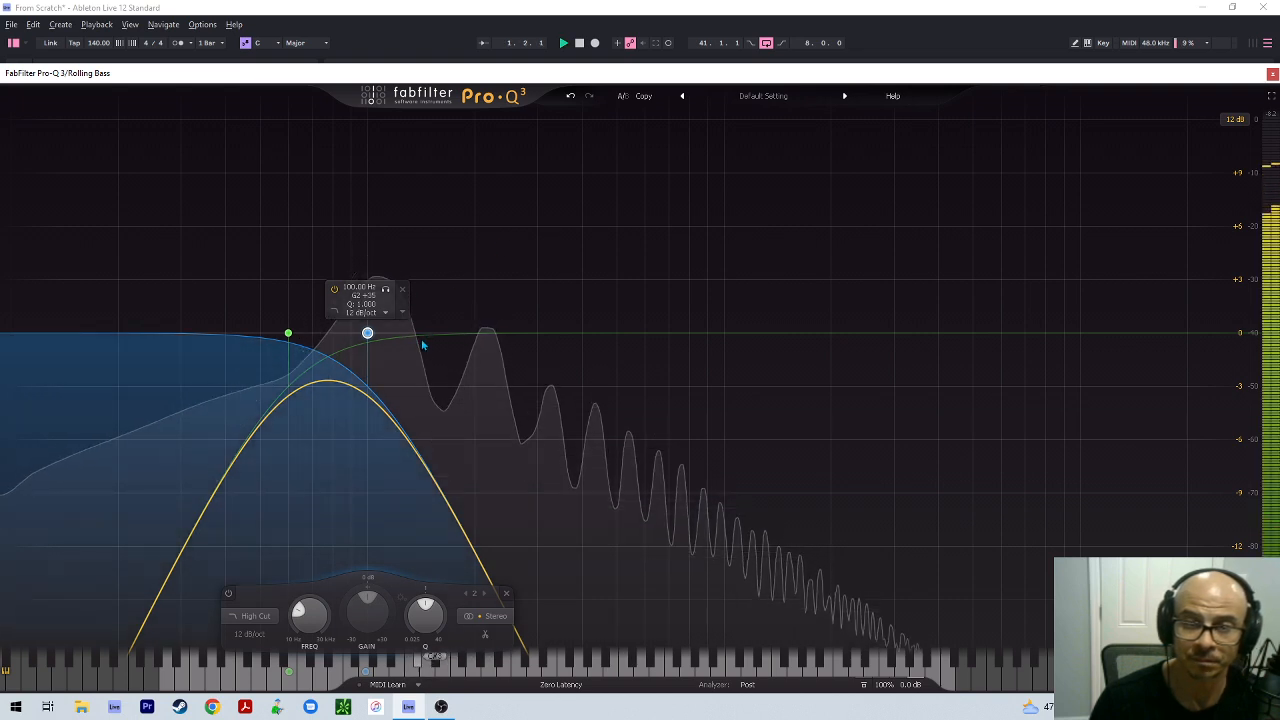
pyautogui.moveTo(367, 332); pyautogui.dragTo(423, 327)
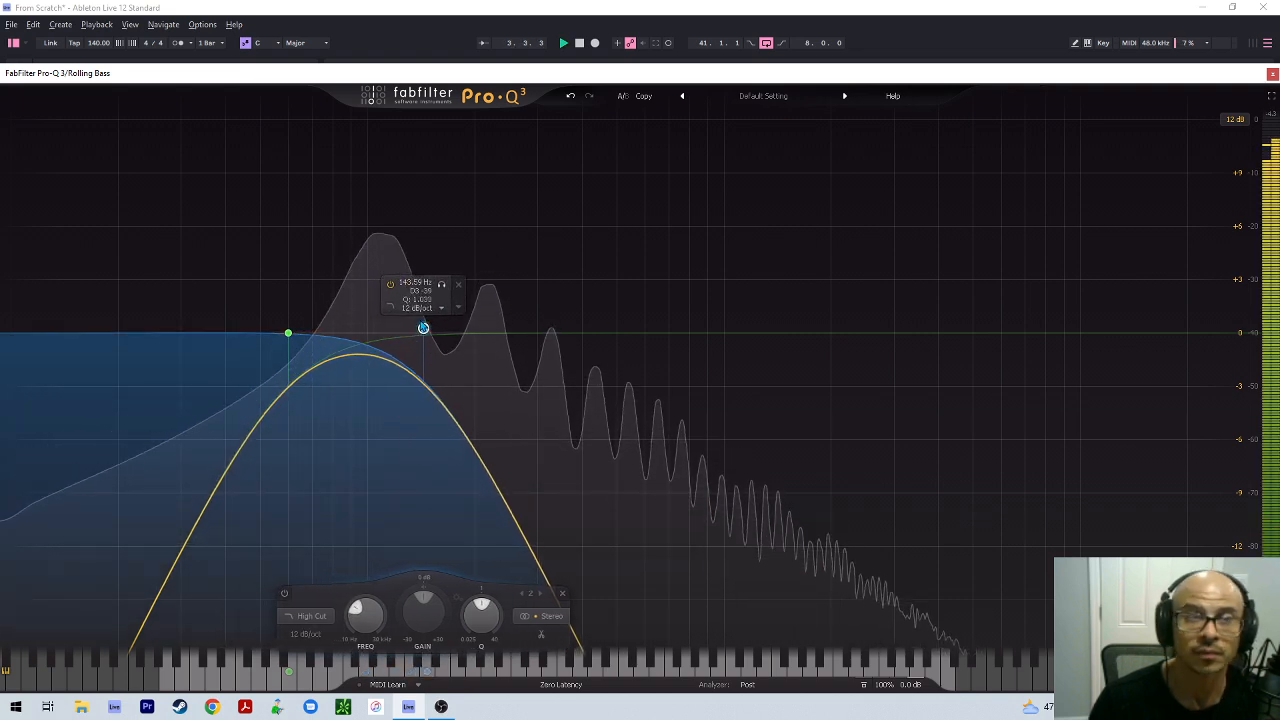
# Move the Pro-Q 3 window aside and open the Main track's SPAN analyzer to check the filtered bass
pyautogui.hotkey('alt', 'Tab')
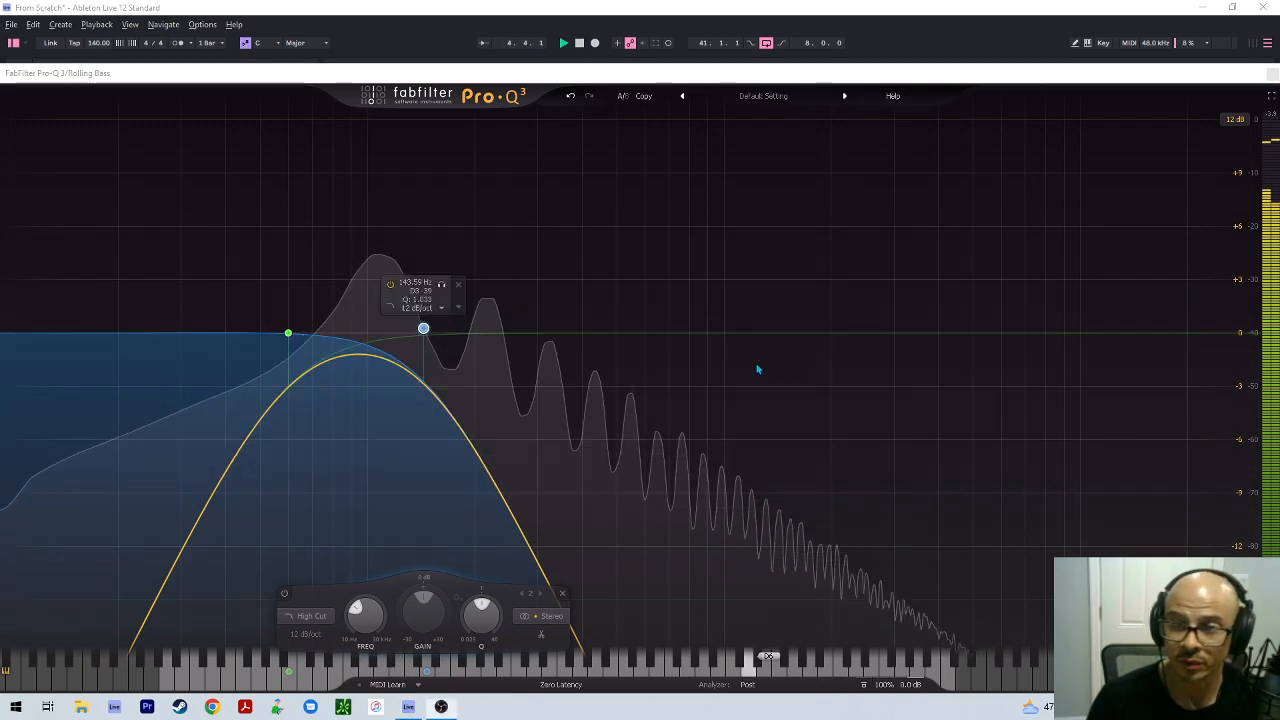
pyautogui.moveTo(1221, 76); pyautogui.dragTo(208, 1)
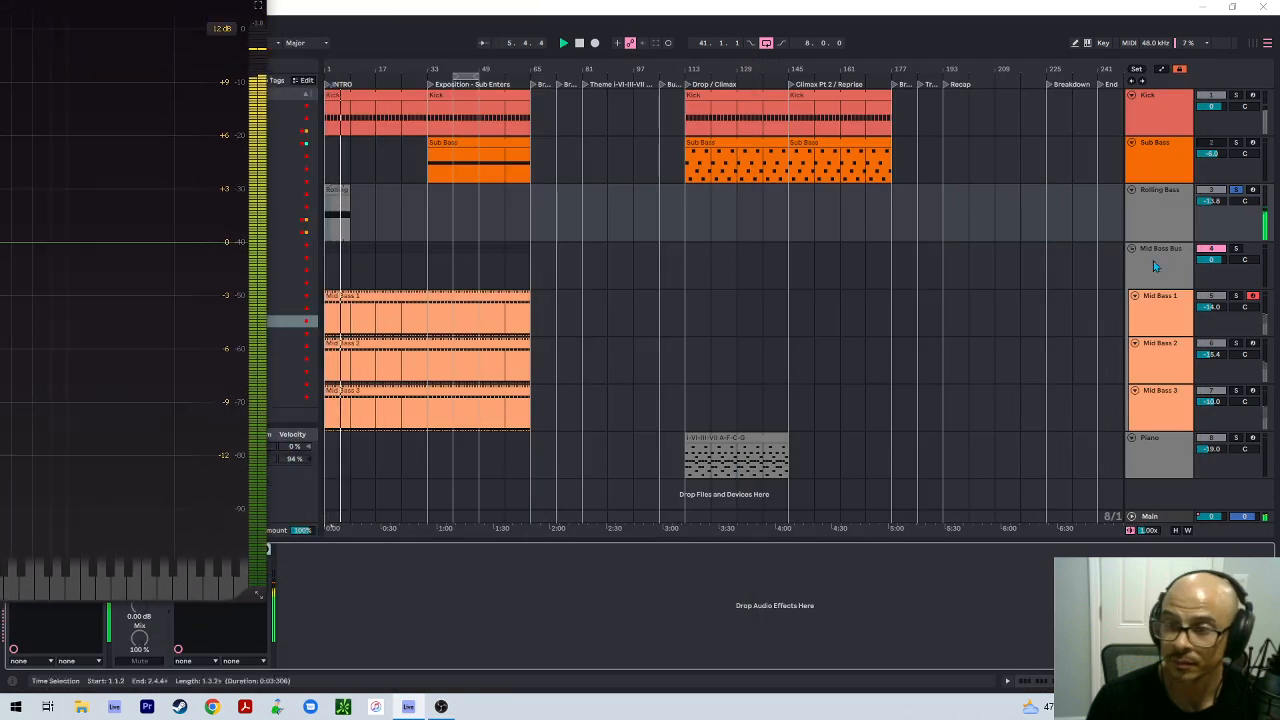
pyautogui.click(1150, 516)
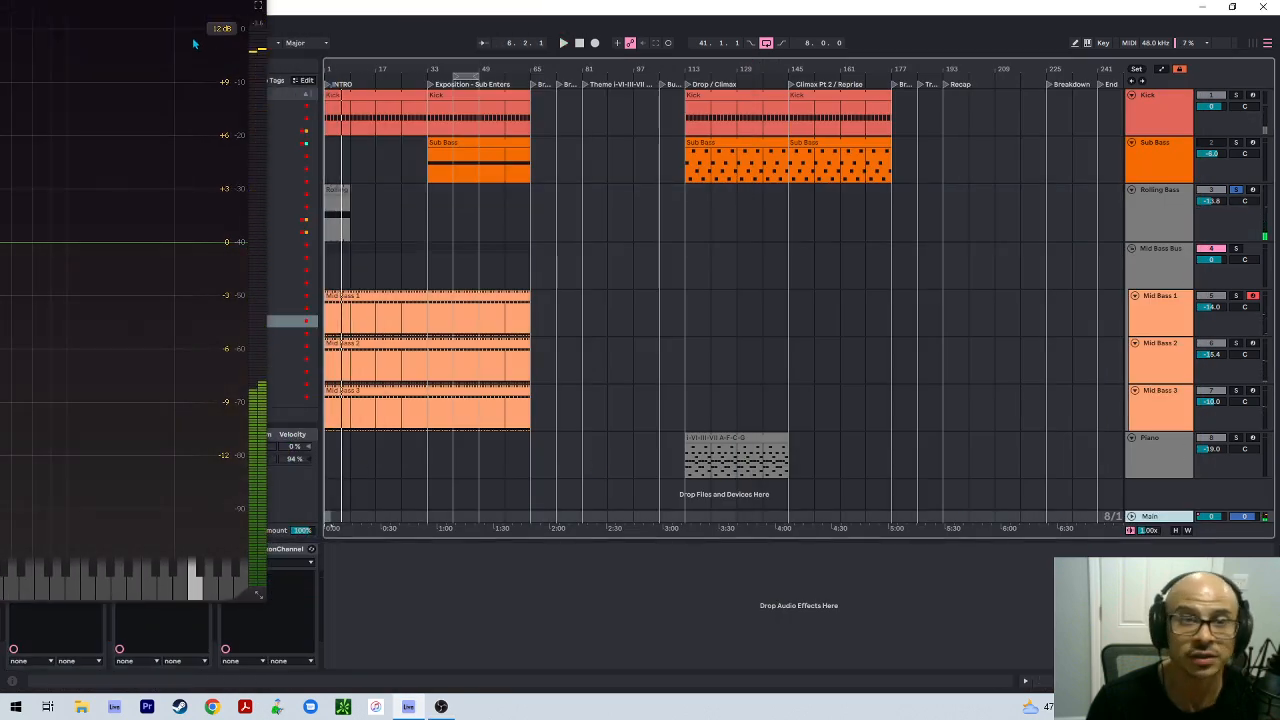
pyautogui.moveTo(140, 1); pyautogui.dragTo(0, 1)
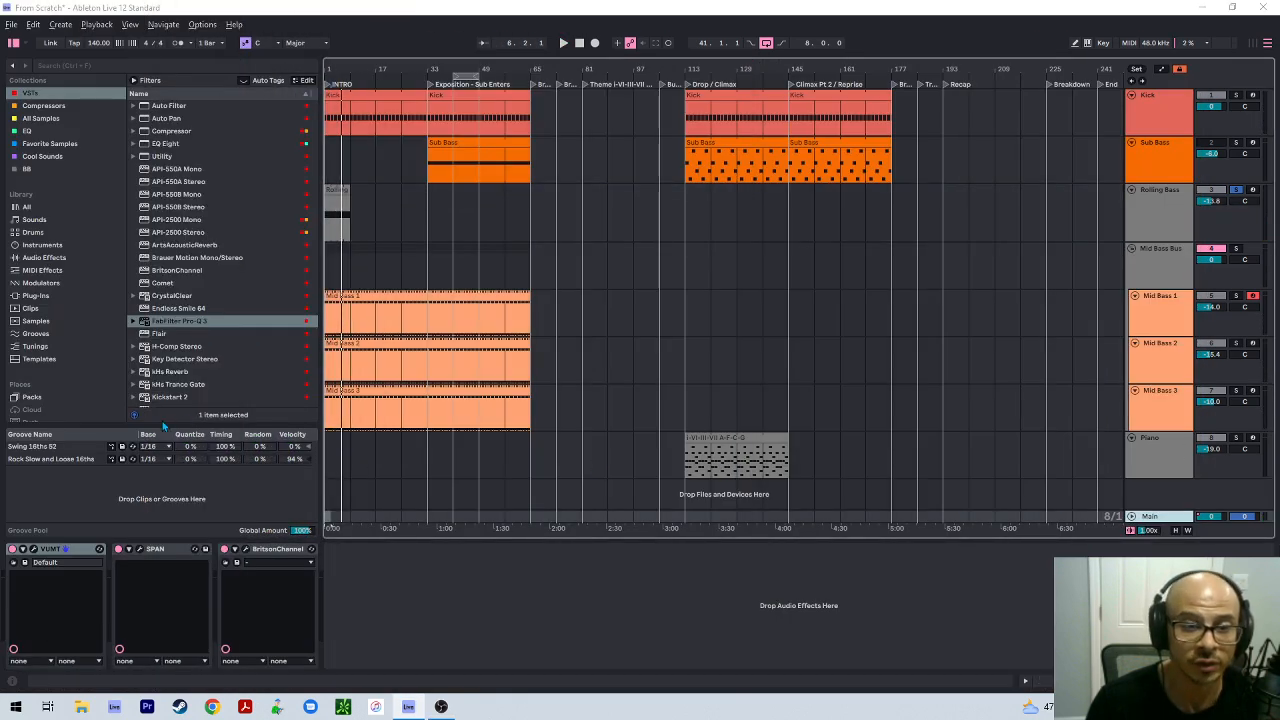
pyautogui.click(142, 550)
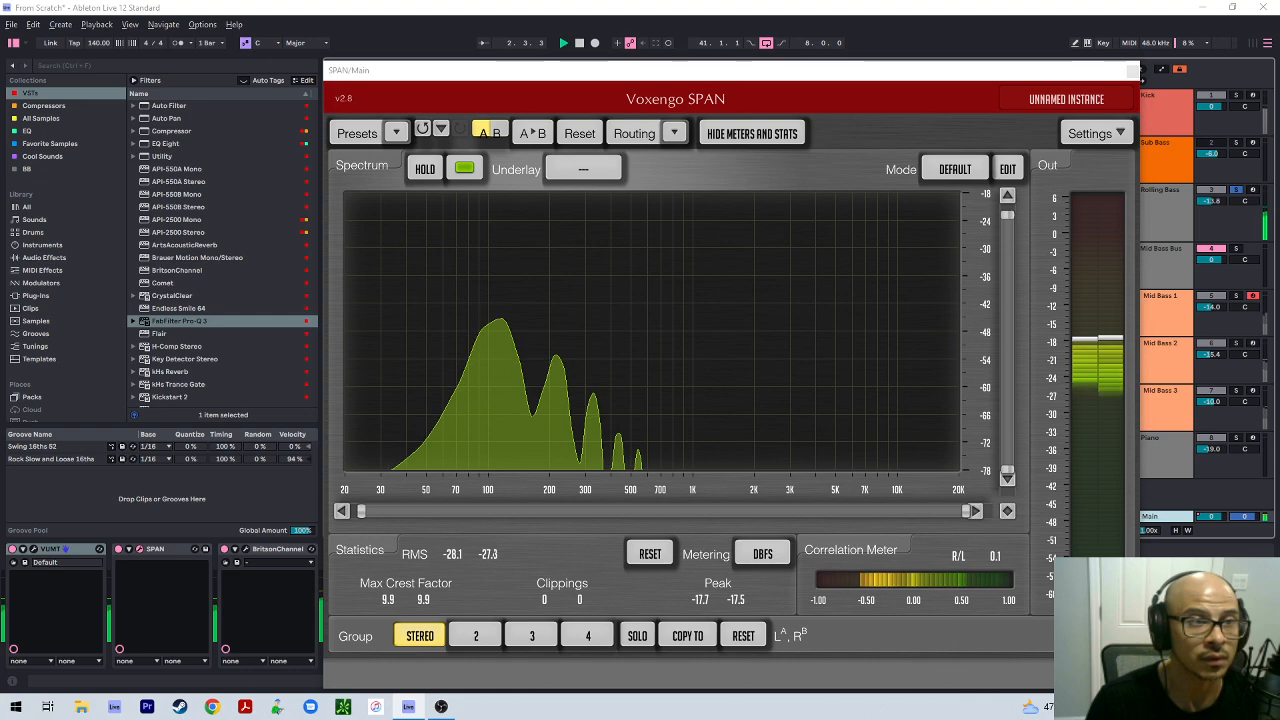
# Raise the Pro-Q 3 low cut on Rolling Bass to about 84 Hz and close the EQ and SPAN windows
pyautogui.moveTo(0, 76); pyautogui.dragTo(1226, 51)
pyautogui.moveTo(456, 308)
pyautogui.mouseDown()
pyautogui.moveTo(414, 310)
pyautogui.moveTo(474, 309)
pyautogui.moveTo(460, 310)
pyautogui.mouseUp()
pyautogui.click(322, 312)
pyautogui.moveTo(320, 312); pyautogui.dragTo(372, 320)
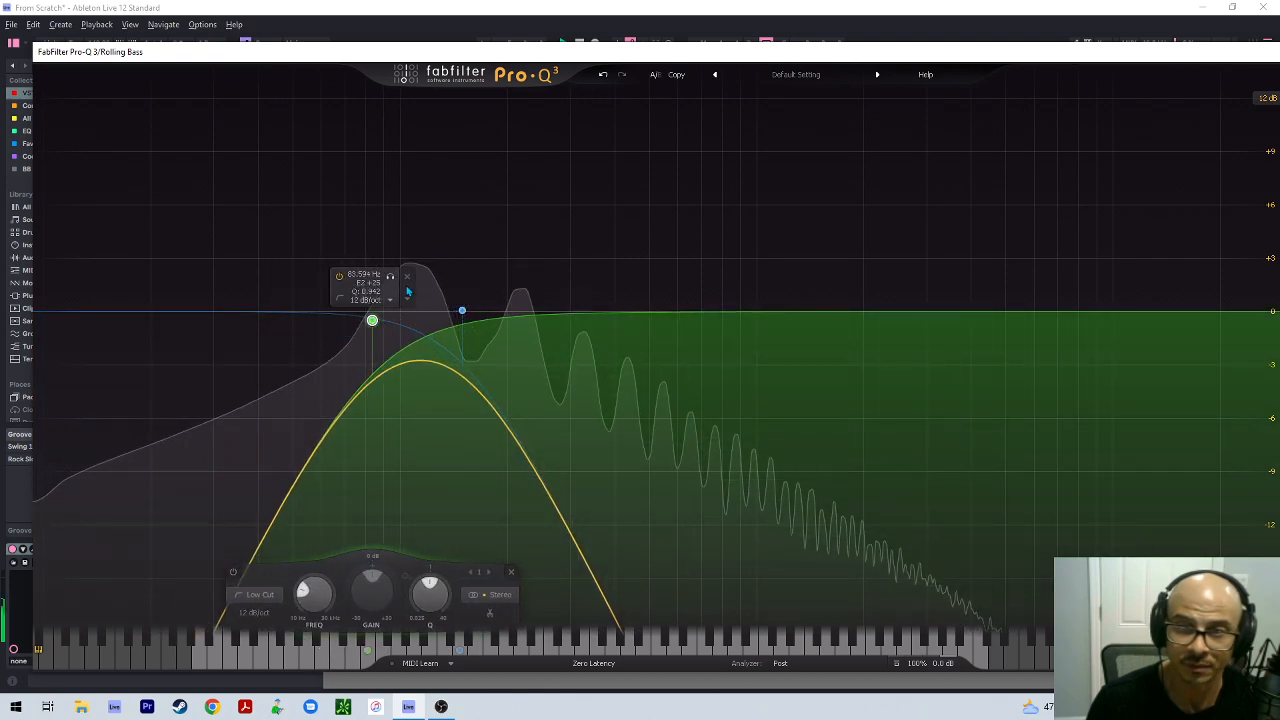
pyautogui.moveTo(1103, 54); pyautogui.dragTo(697, 44)
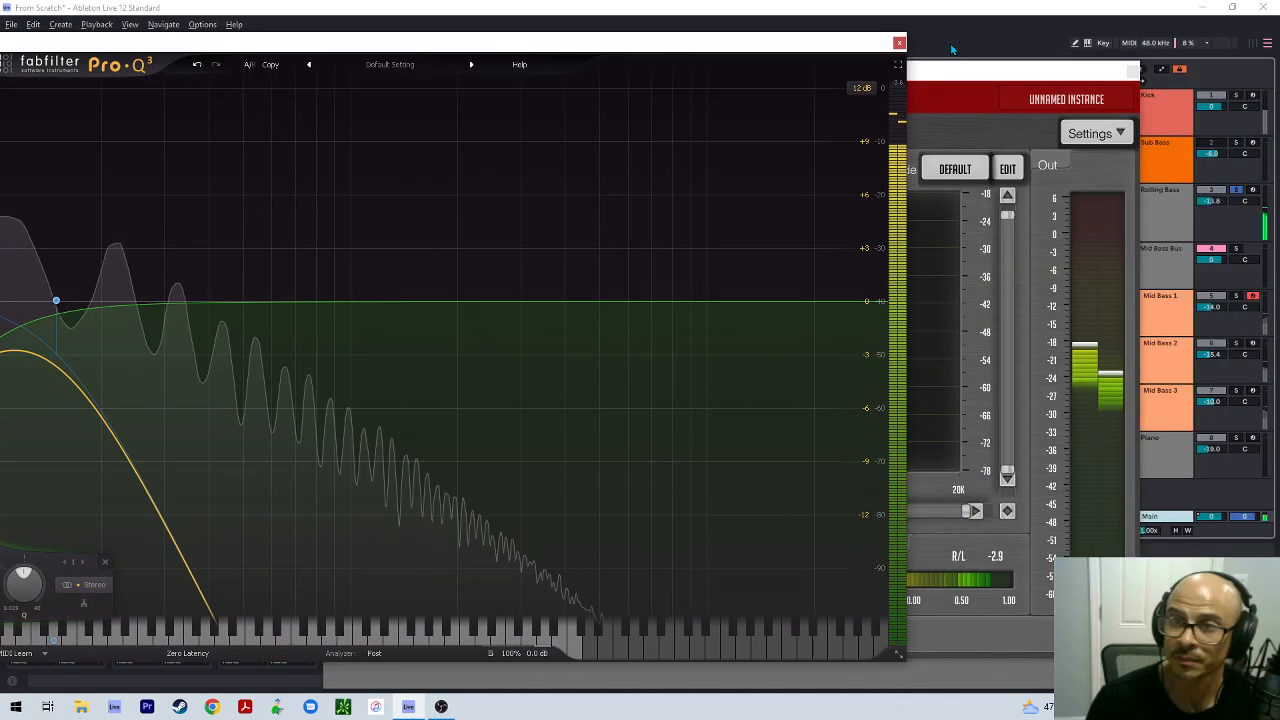
pyautogui.click(898, 42)
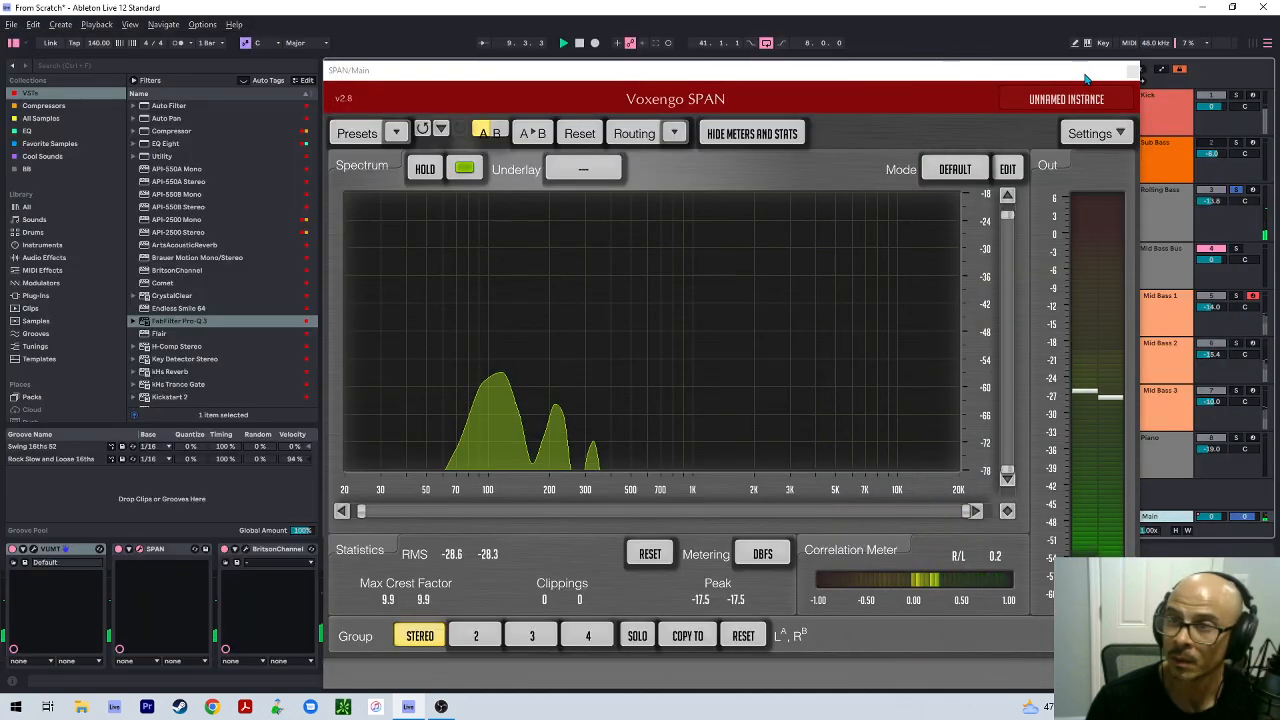
pyautogui.click(1133, 73)
# Extend the Rolling Bass clip to bar 33 and solo Kick alongside it
pyautogui.click(340, 190)
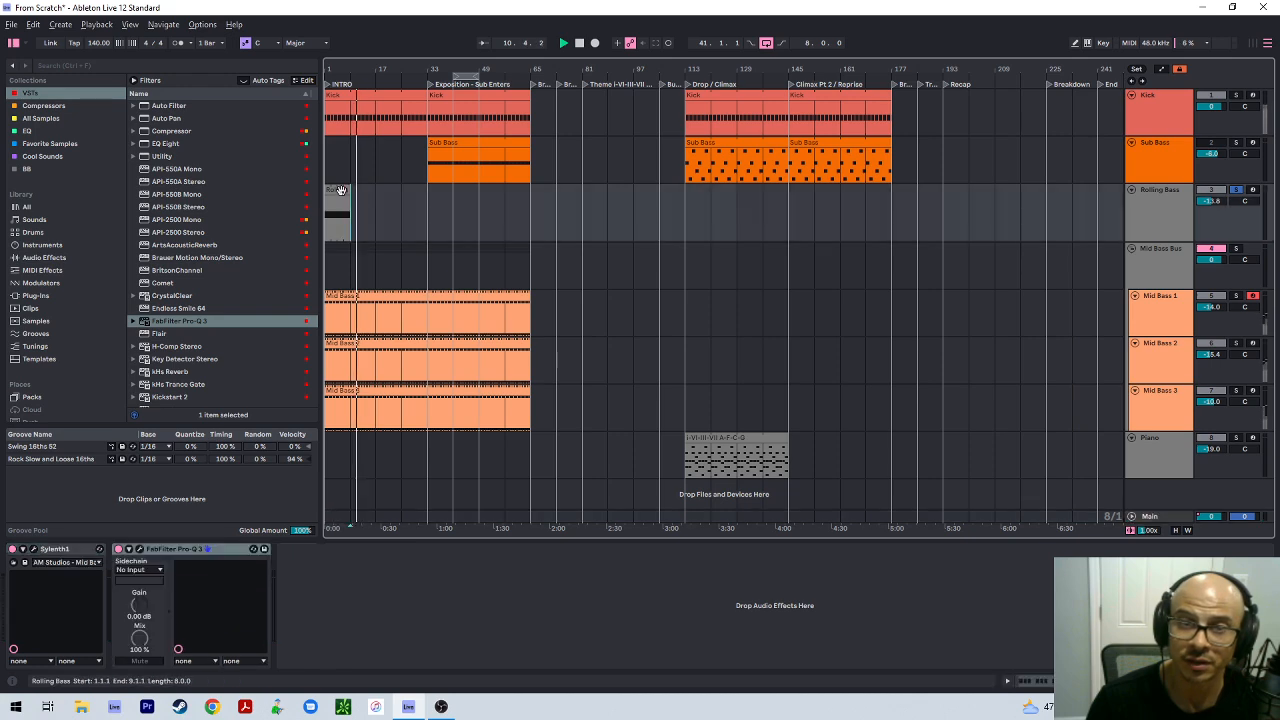
pyautogui.moveTo(342, 190); pyautogui.dragTo(427, 190)
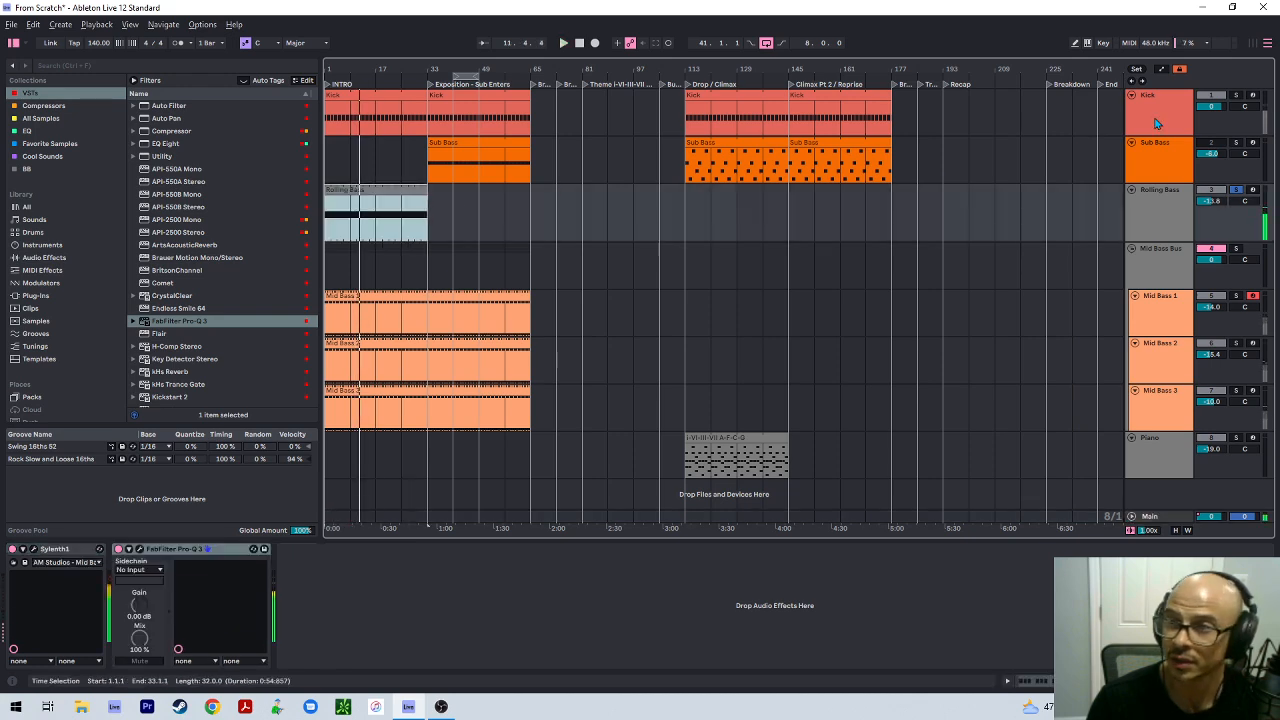
pyautogui.click(1240, 97)
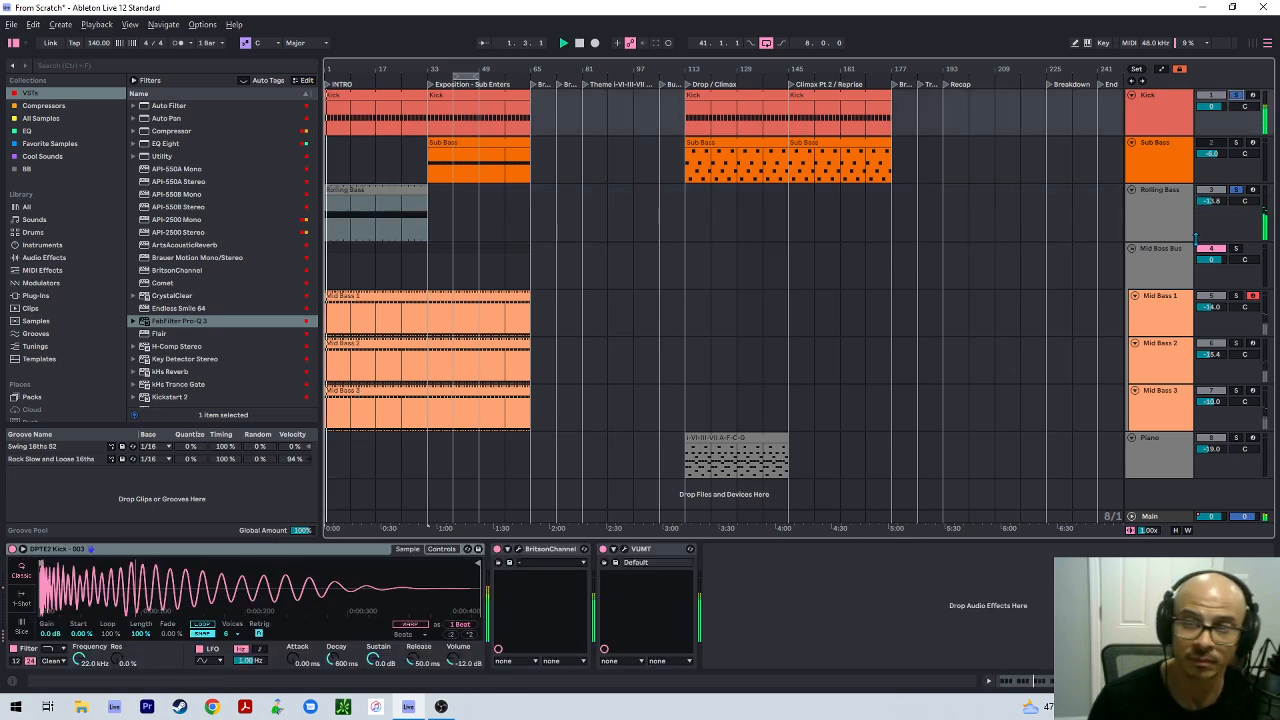
# Solo Sub Bass instead of Kick alongside Rolling Bass and open the Main track's SPAN analyzer
pyautogui.click(1175, 217)
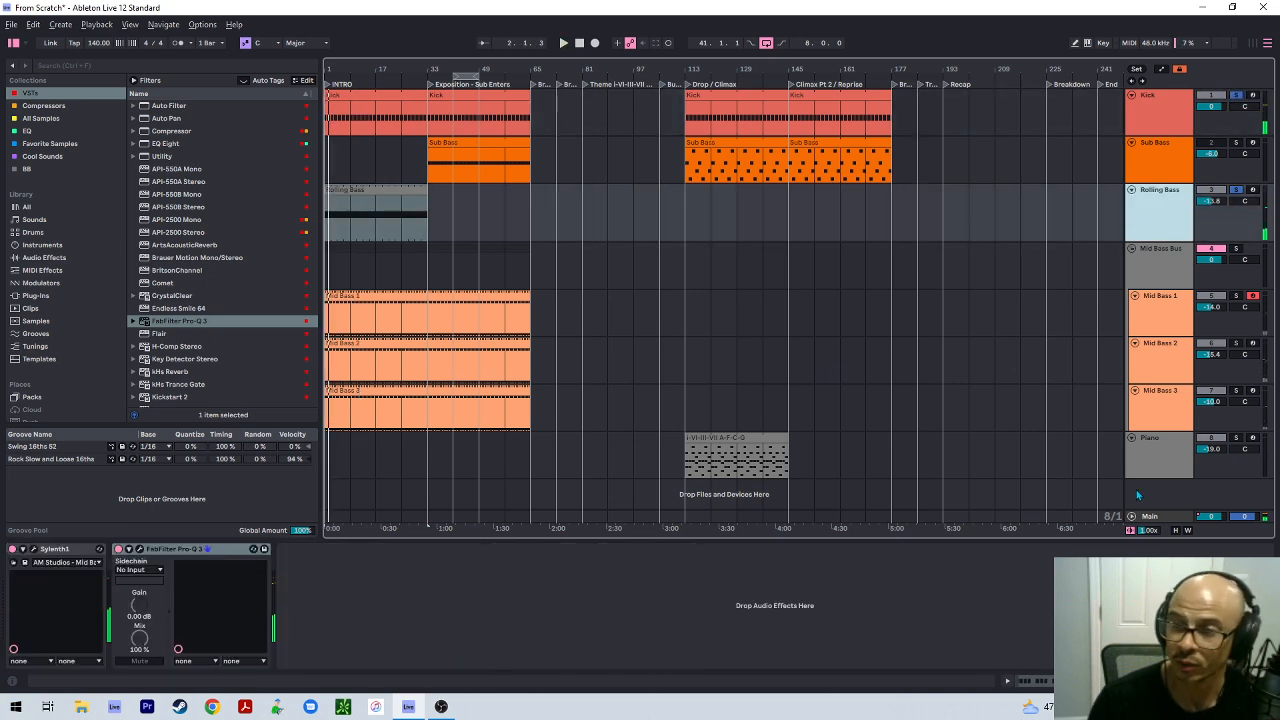
pyautogui.click(1157, 465)
pyautogui.click(1152, 522)
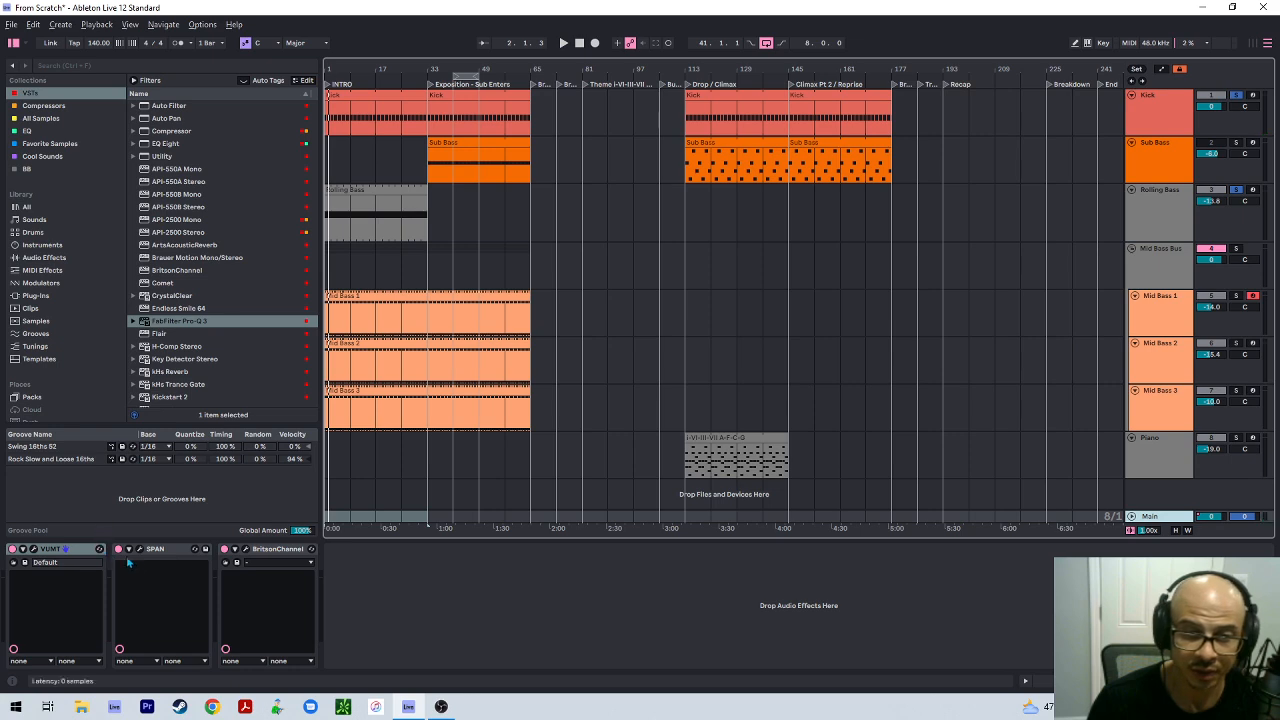
pyautogui.click(1216, 146)
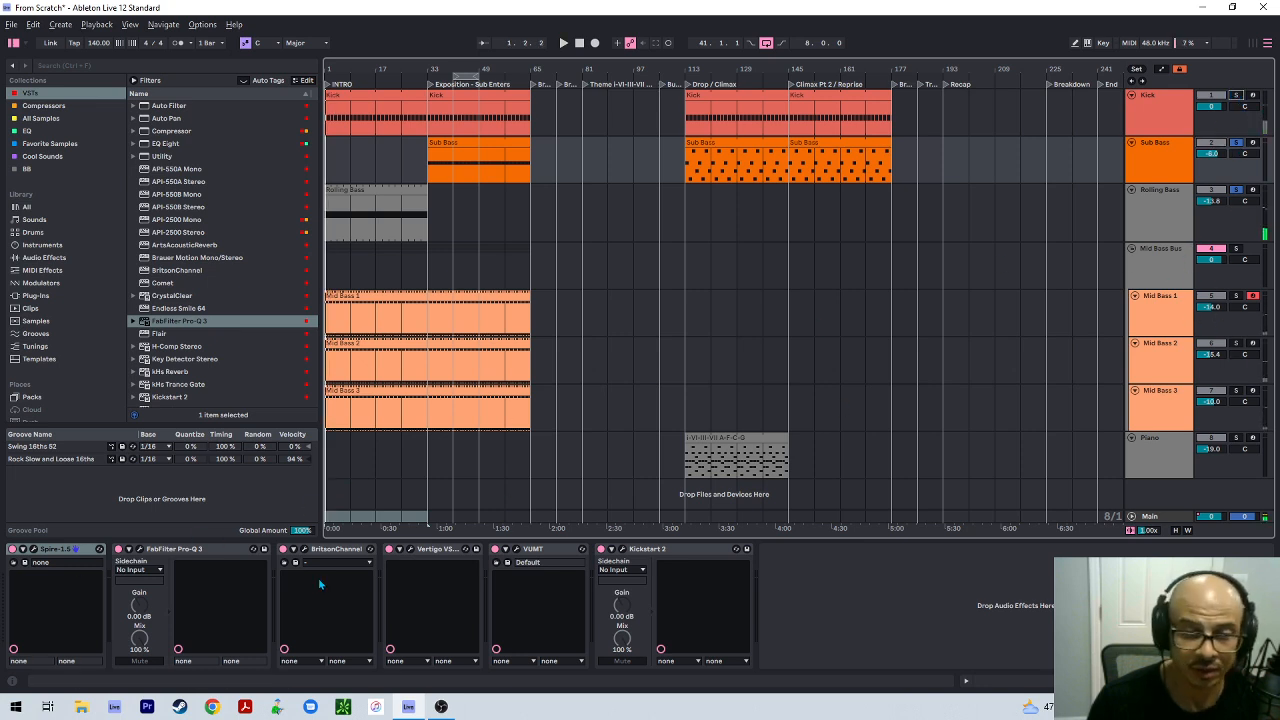
pyautogui.click(1160, 518)
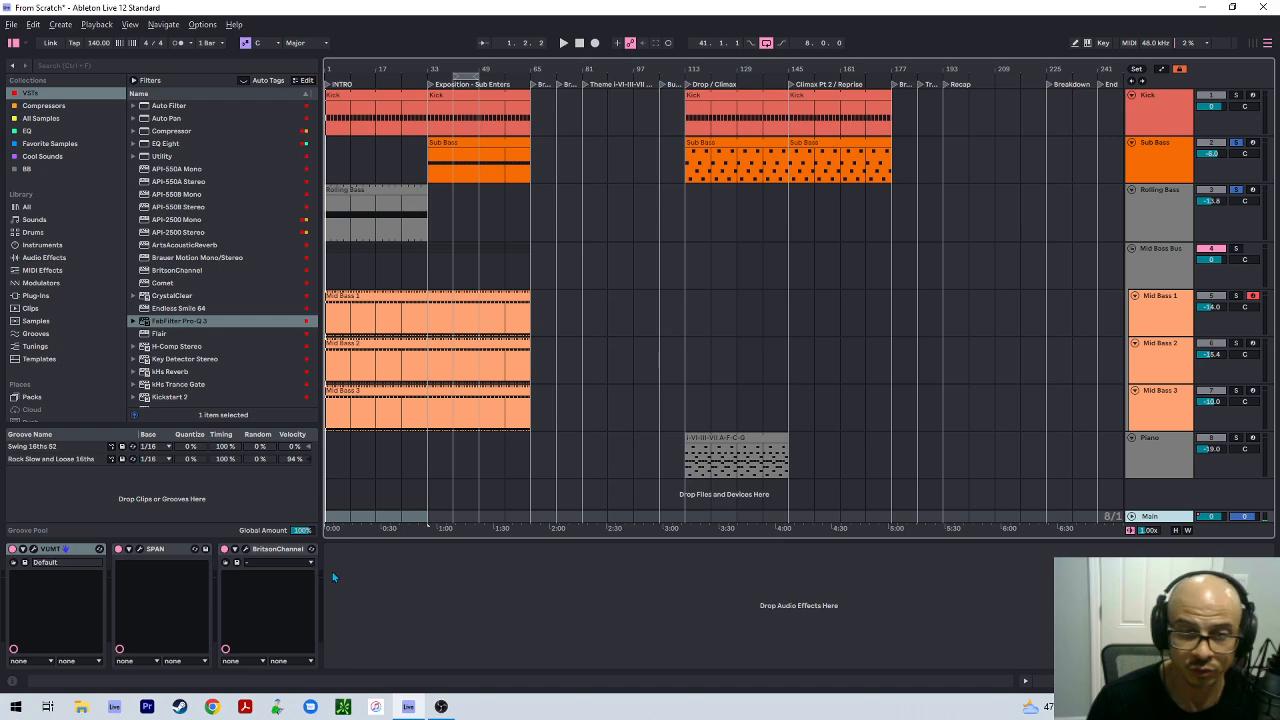
pyautogui.click(141, 550)
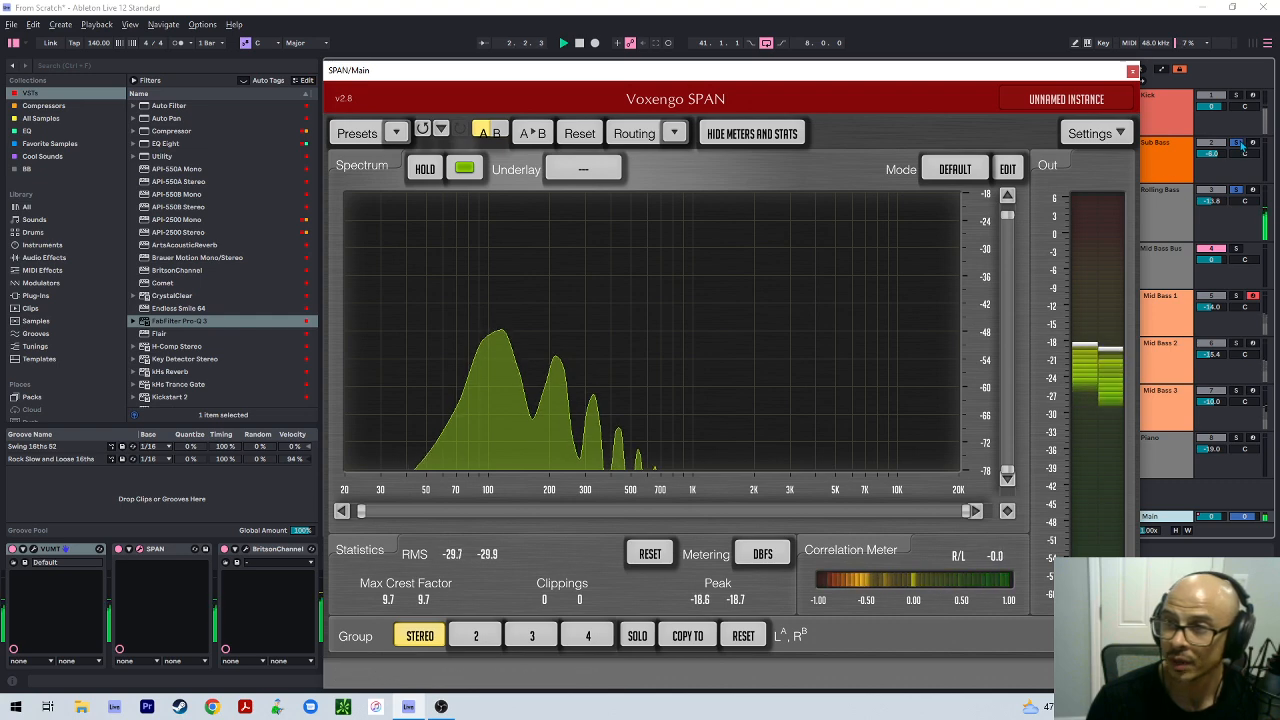
# Extend the Rolling Bass clip to bar 49 and examine Sub Bass on its own in SPAN
pyautogui.click(1236, 190)
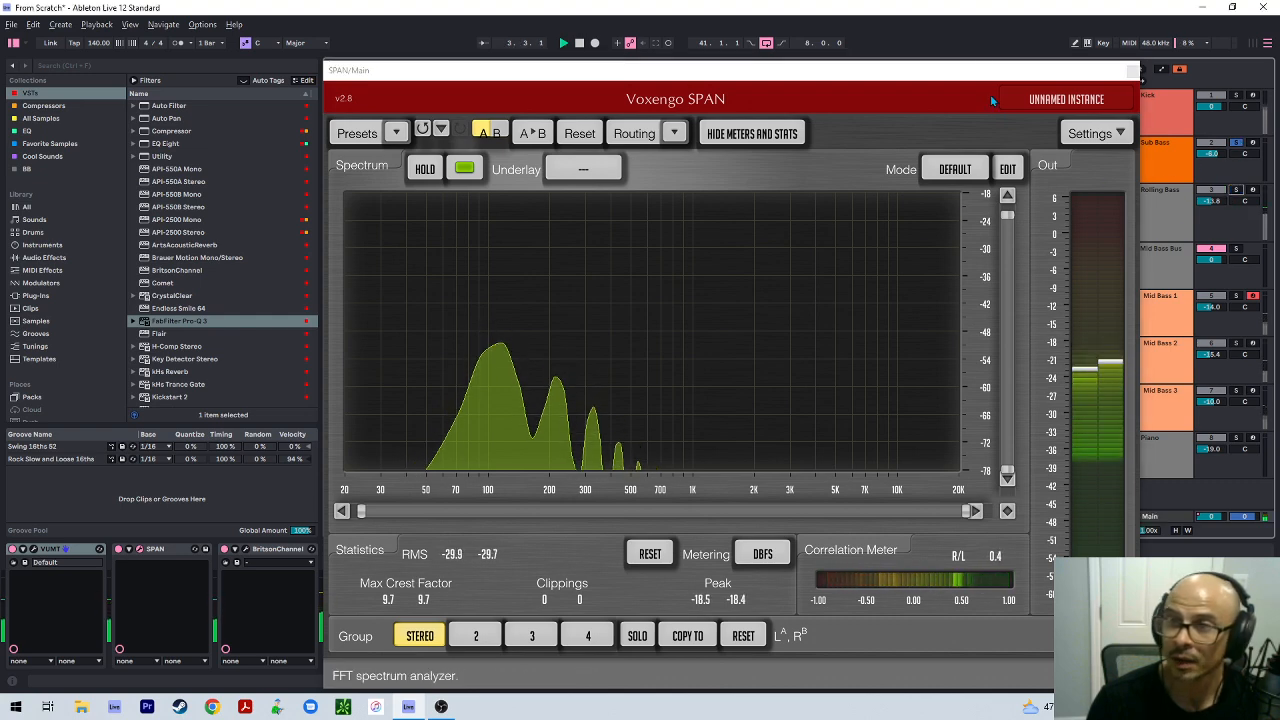
pyautogui.moveTo(954, 72); pyautogui.dragTo(196, 76)
pyautogui.click(438, 210)
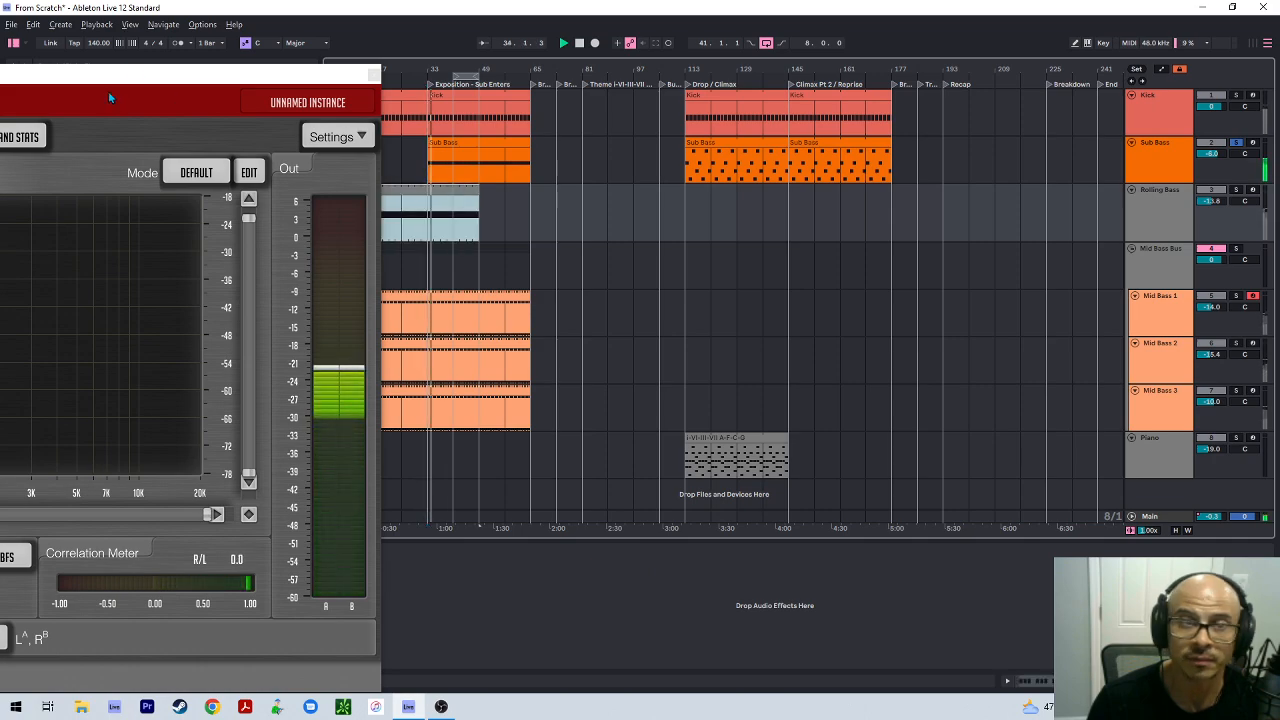
pyautogui.moveTo(110, 75); pyautogui.dragTo(800, 50)
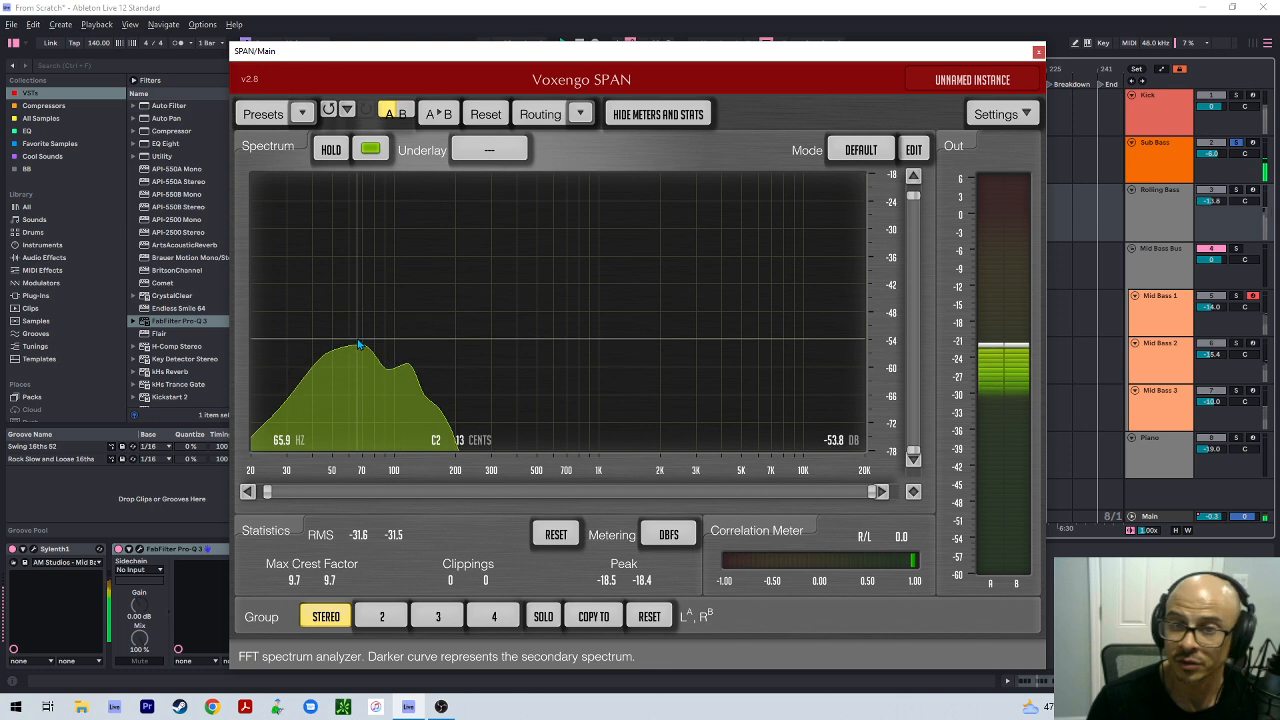
# Solo Rolling Bass and Kick with Sub Bass and lower the Rolling Bass track volume to -23.9 dB using SPAN
pyautogui.click(1236, 189)
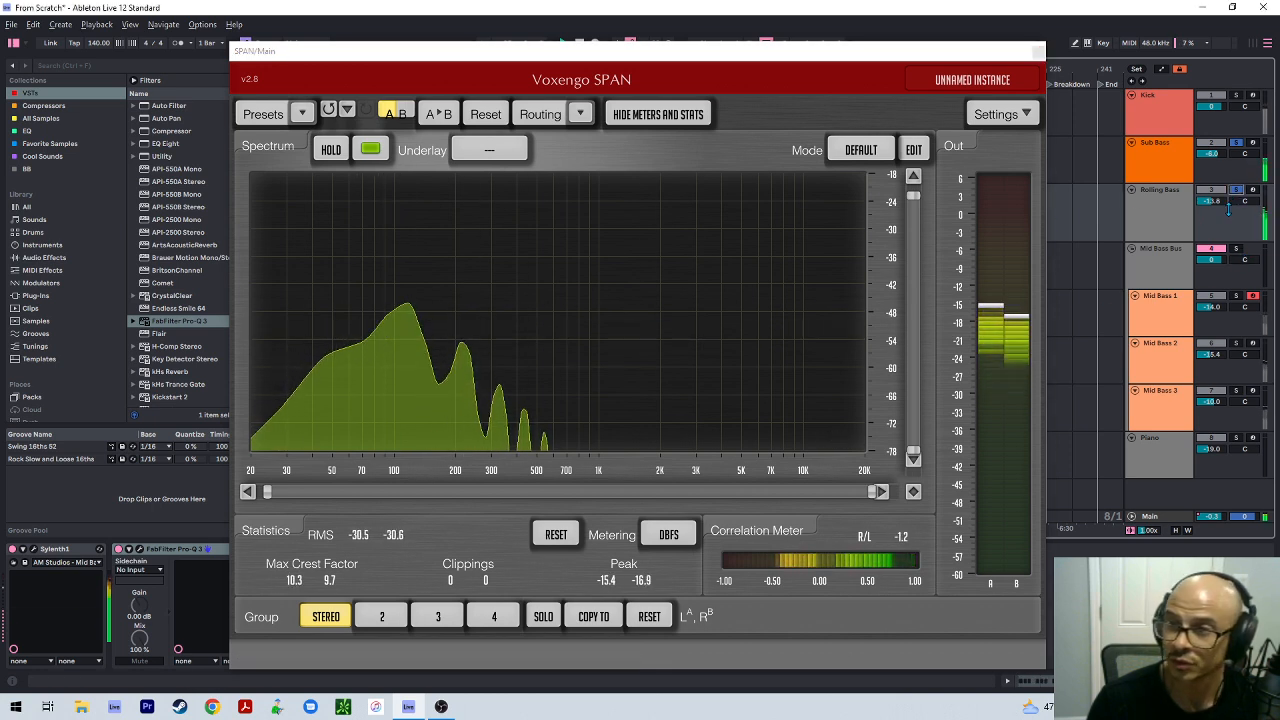
pyautogui.moveTo(1211, 201); pyautogui.dragTo(1211, 262)
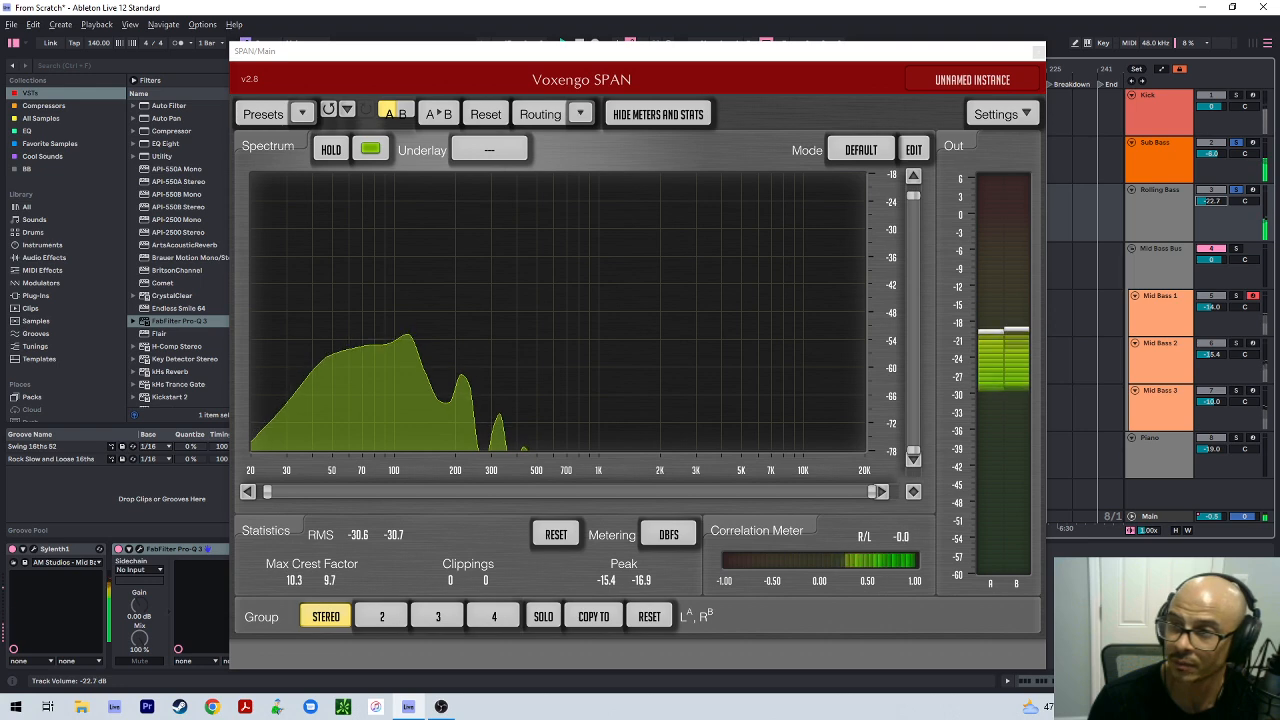
pyautogui.keyDown('ctrl'); pyautogui.click(1236, 96); pyautogui.keyUp('ctrl')
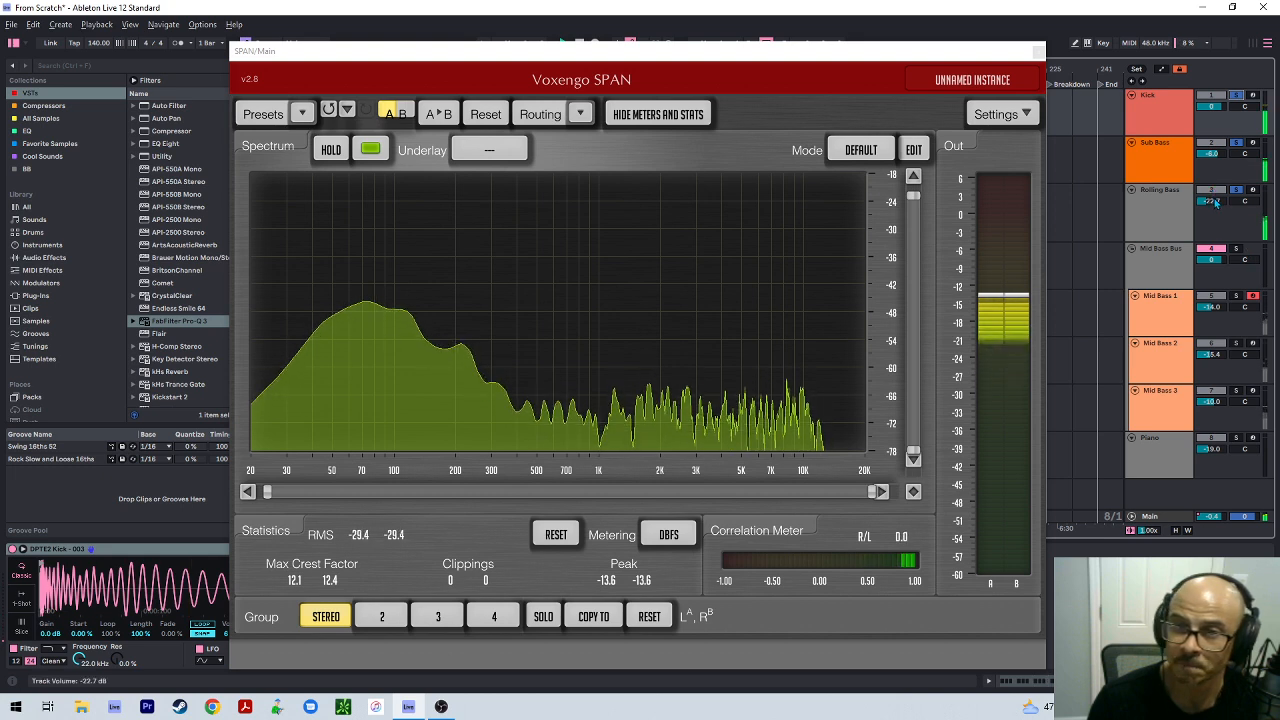
pyautogui.moveTo(1216, 203); pyautogui.dragTo(1216, 209)
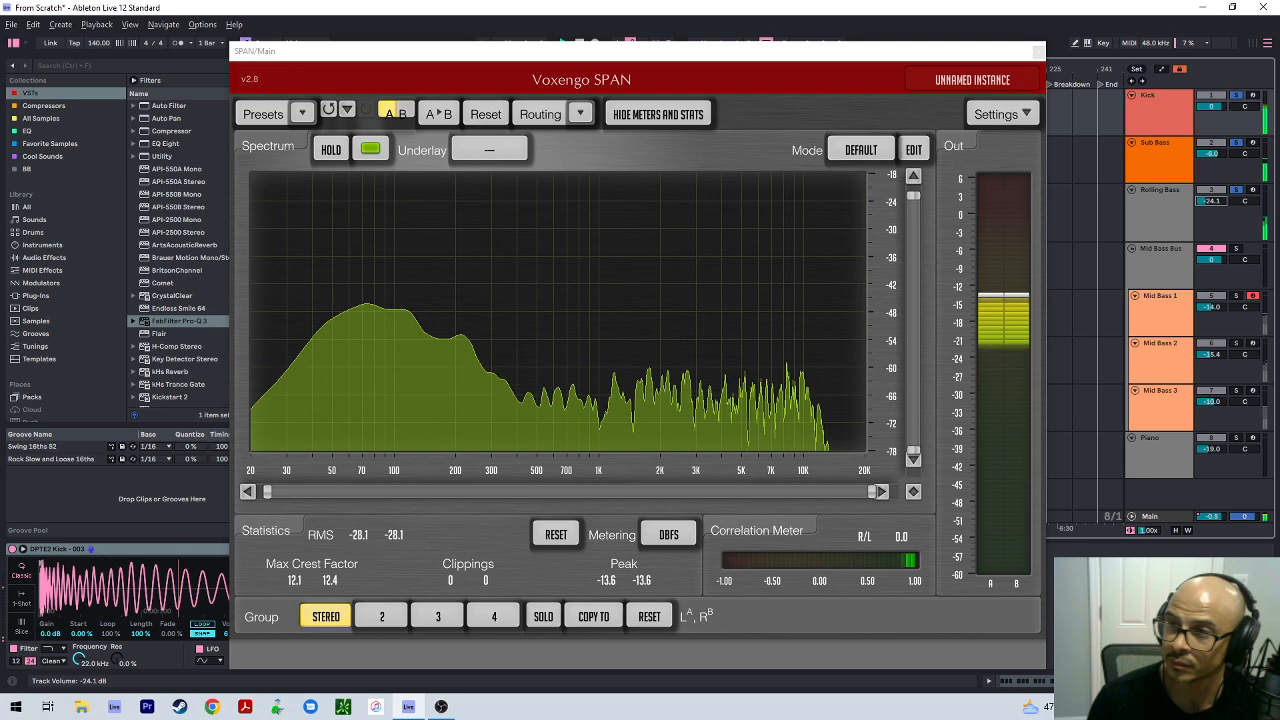
pyautogui.click(1030, 55)
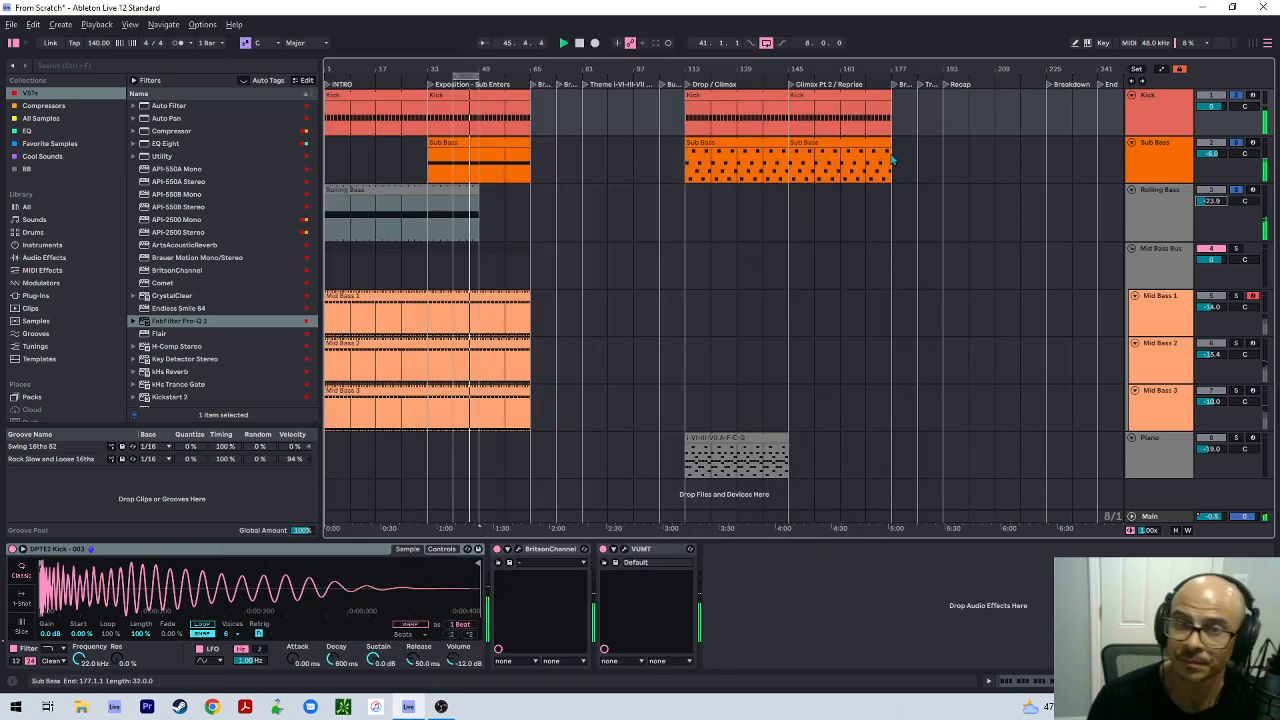
# Insert Utility between Sylenth1 and FabFilter Pro-Q 3 on Rolling Bass, switch it to mono and play the result
pyautogui.click(408, 255)
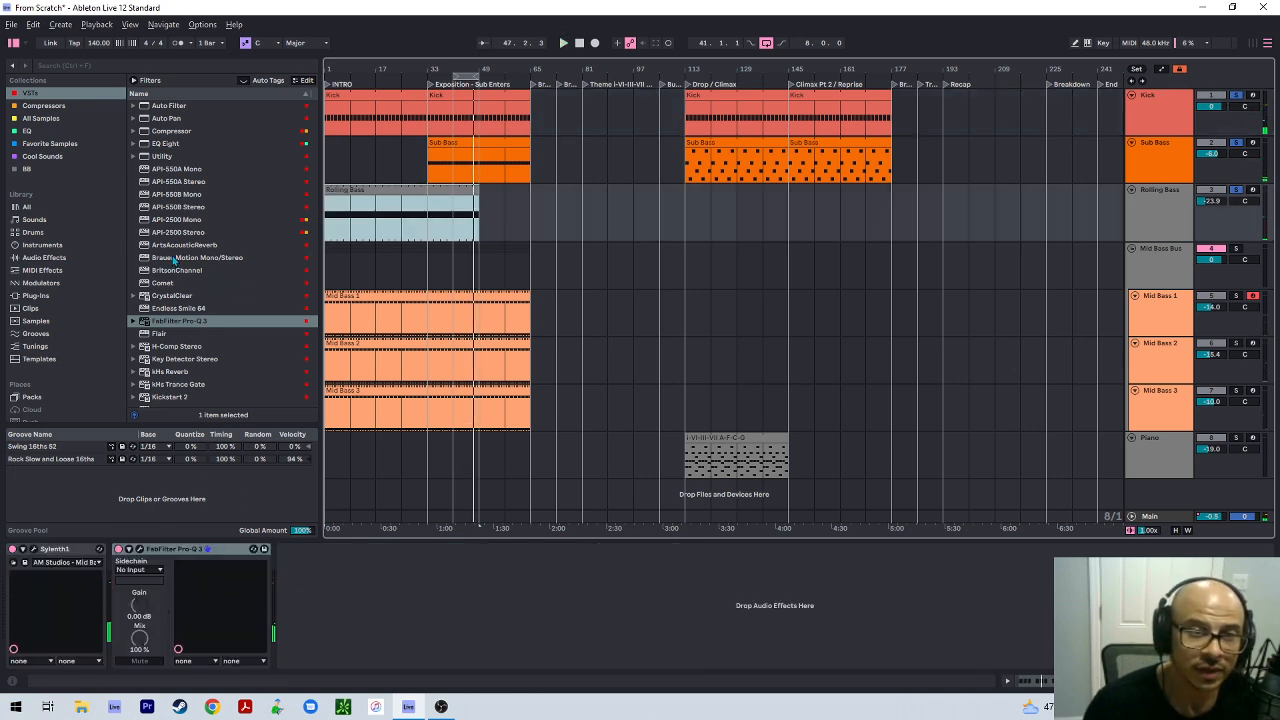
pyautogui.click(160, 156)
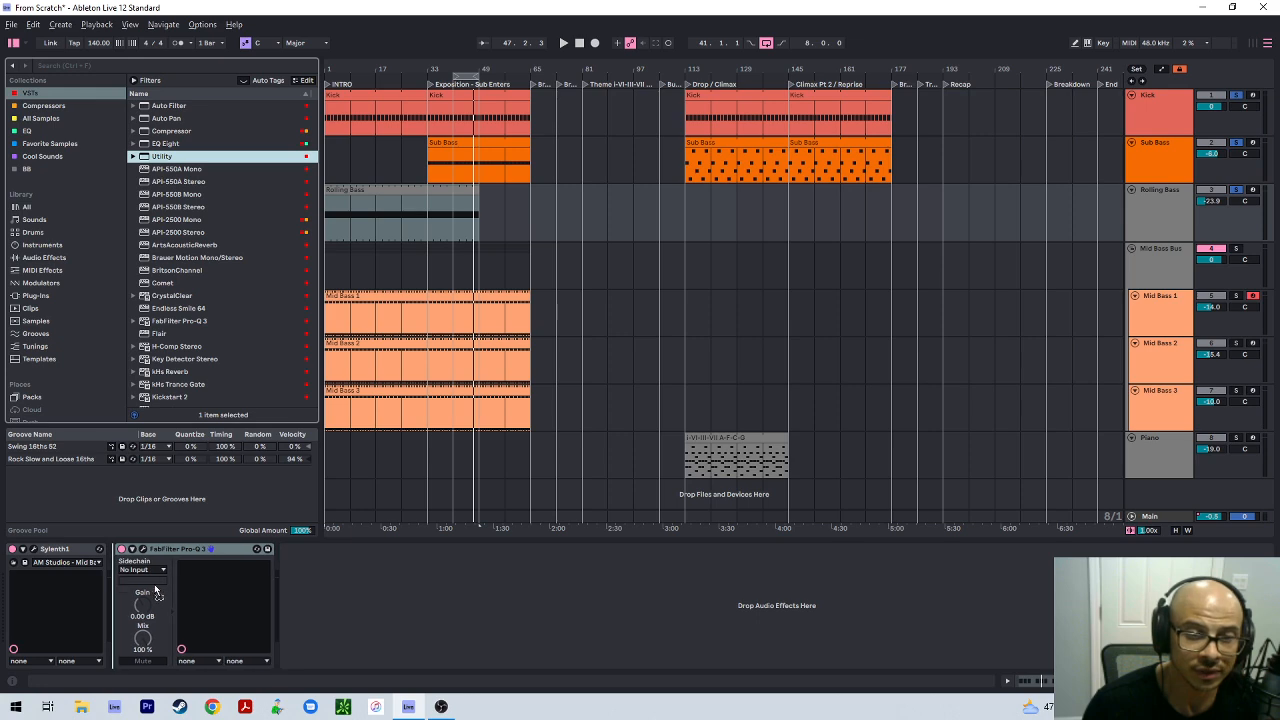
pyautogui.moveTo(110, 583); pyautogui.dragTo(112, 582)
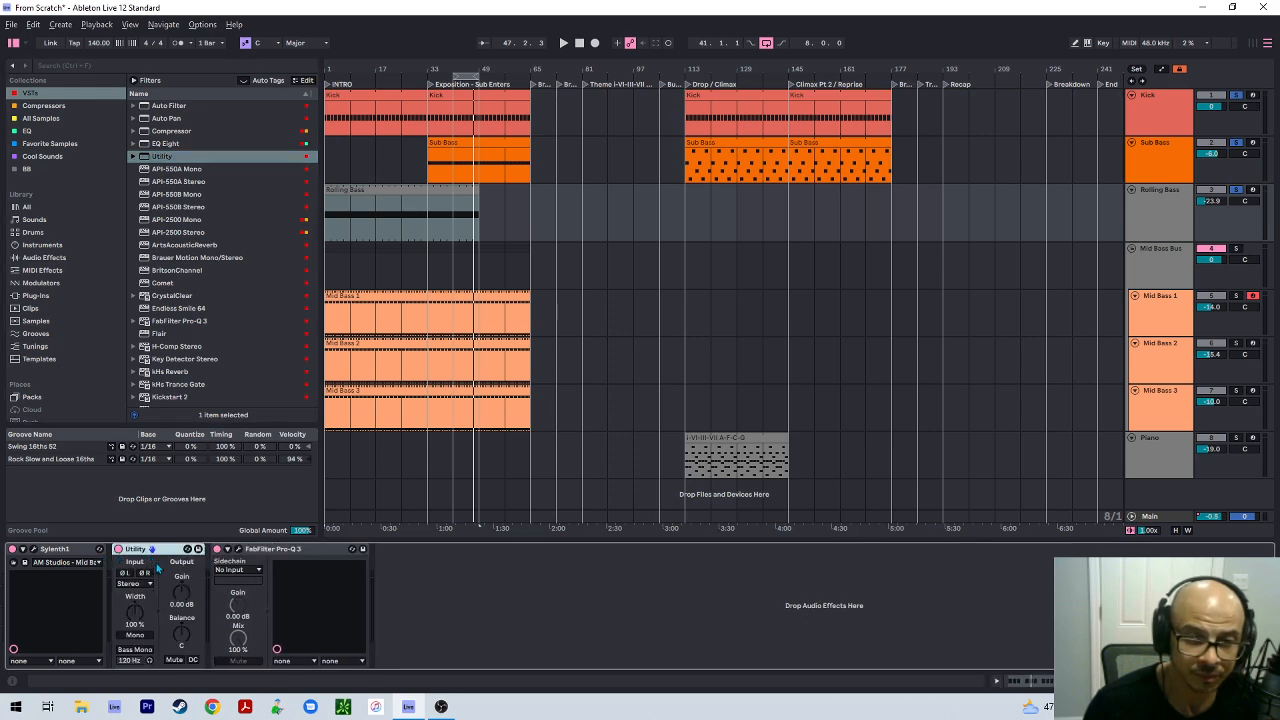
pyautogui.click(135, 636)
pyautogui.press('space')
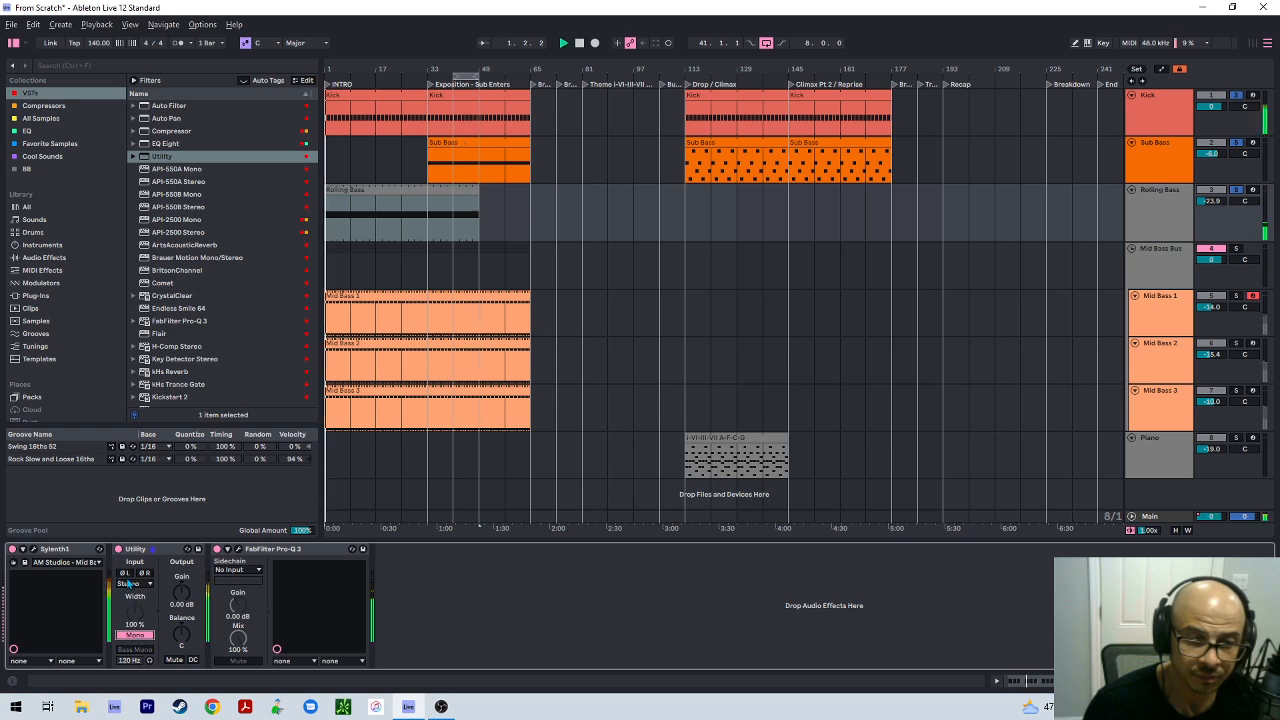
# Audition neighbouring Sylenth1 presets on Rolling Bass, going up to AM Studios - Mid Bass - 011 and back to 007
pyautogui.click(34, 549)
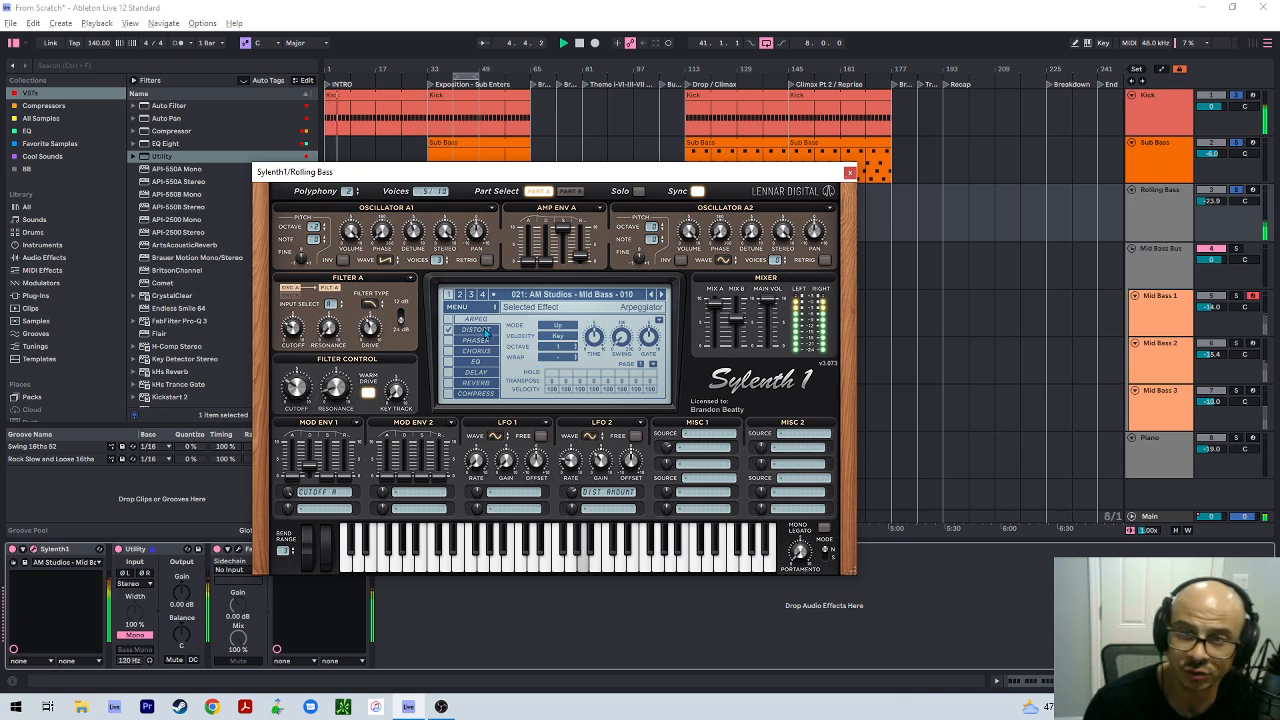
pyautogui.click(664, 298)
pyautogui.click(647, 297)
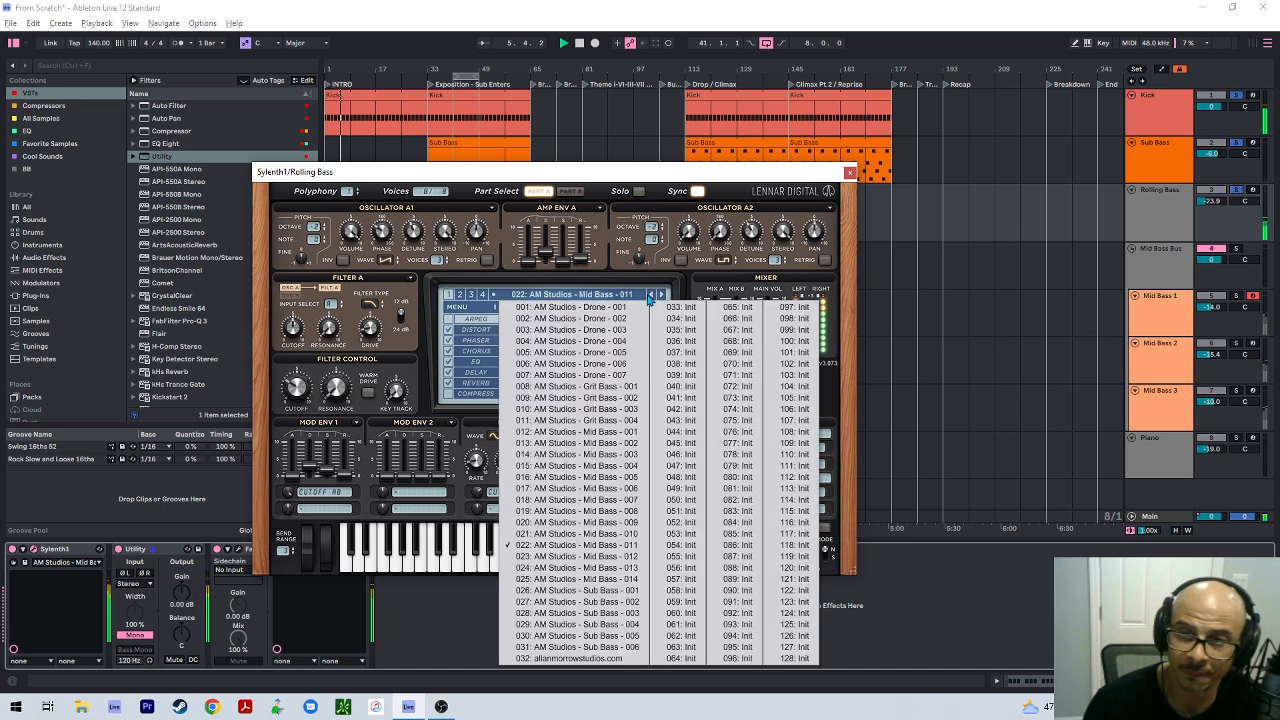
pyautogui.click(651, 297)
pyautogui.click(652, 297)
pyautogui.click(652, 297)
pyautogui.click(652, 297)
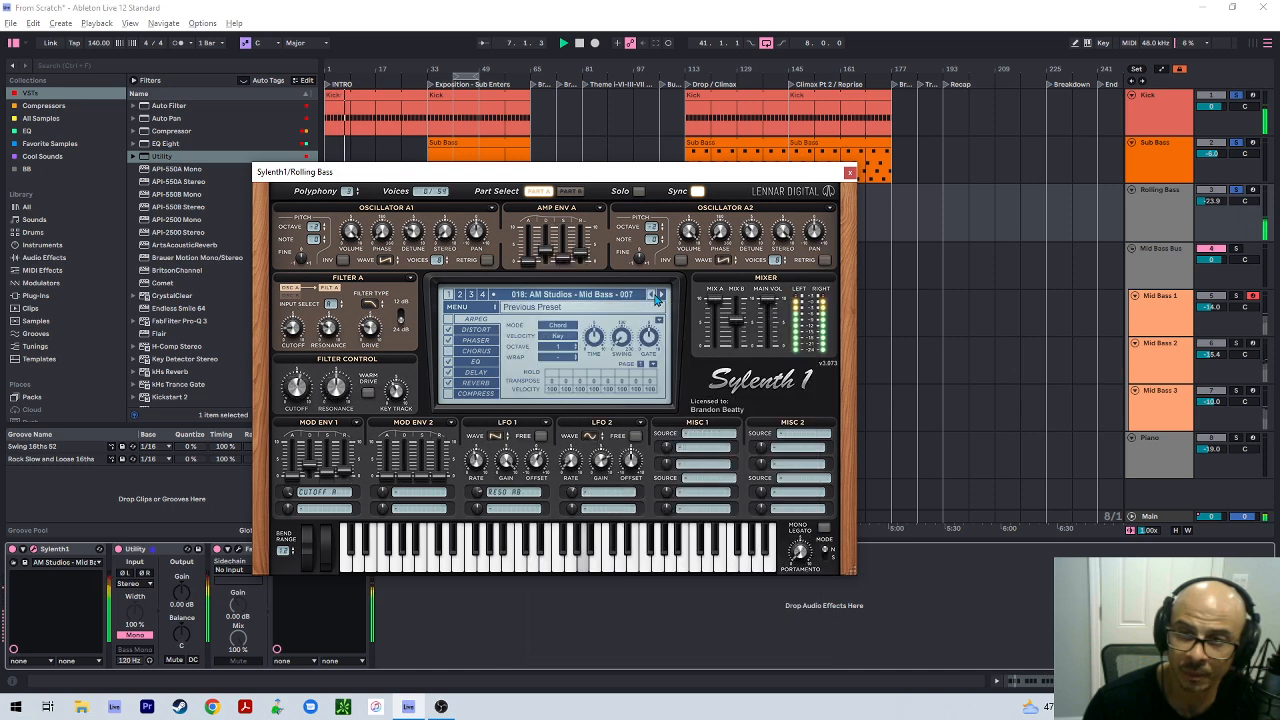
pyautogui.moveTo(788, 181); pyautogui.dragTo(798, 180)
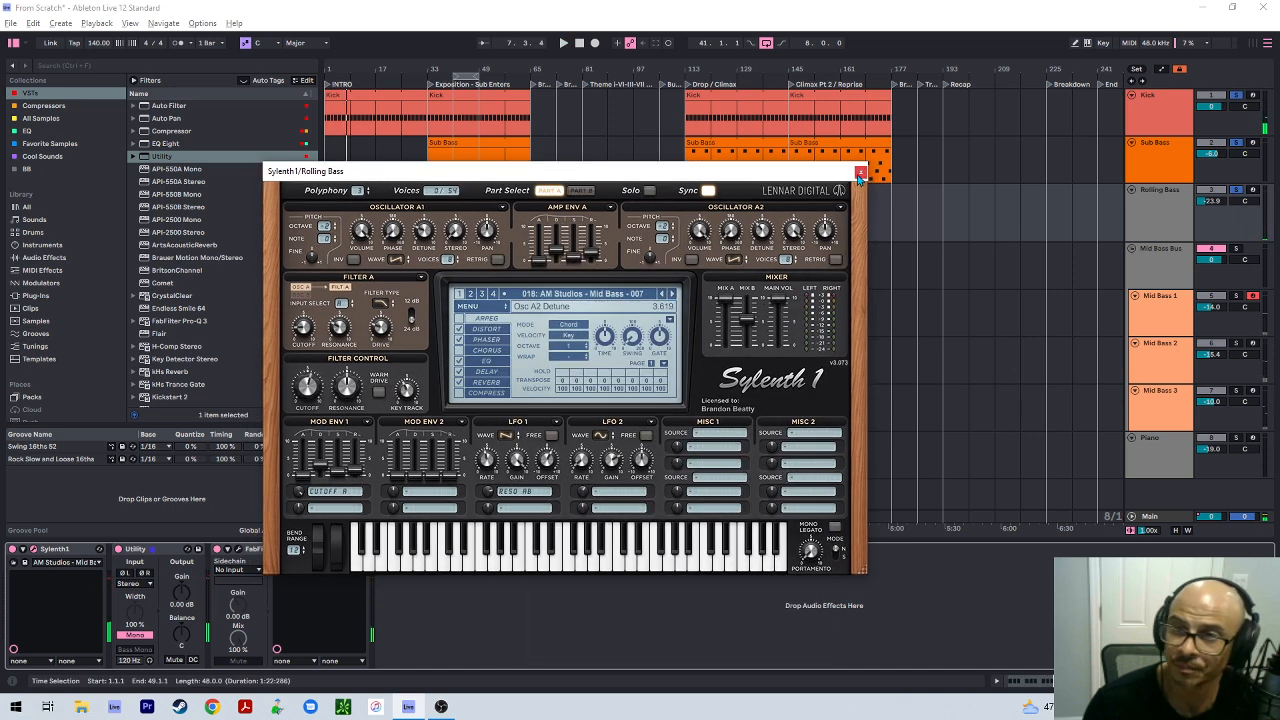
pyautogui.click(859, 175)
# Delete Sylenth1 from the Rolling Bass track and bring up the Favorite Samples collection
pyautogui.rightClick(80, 549)
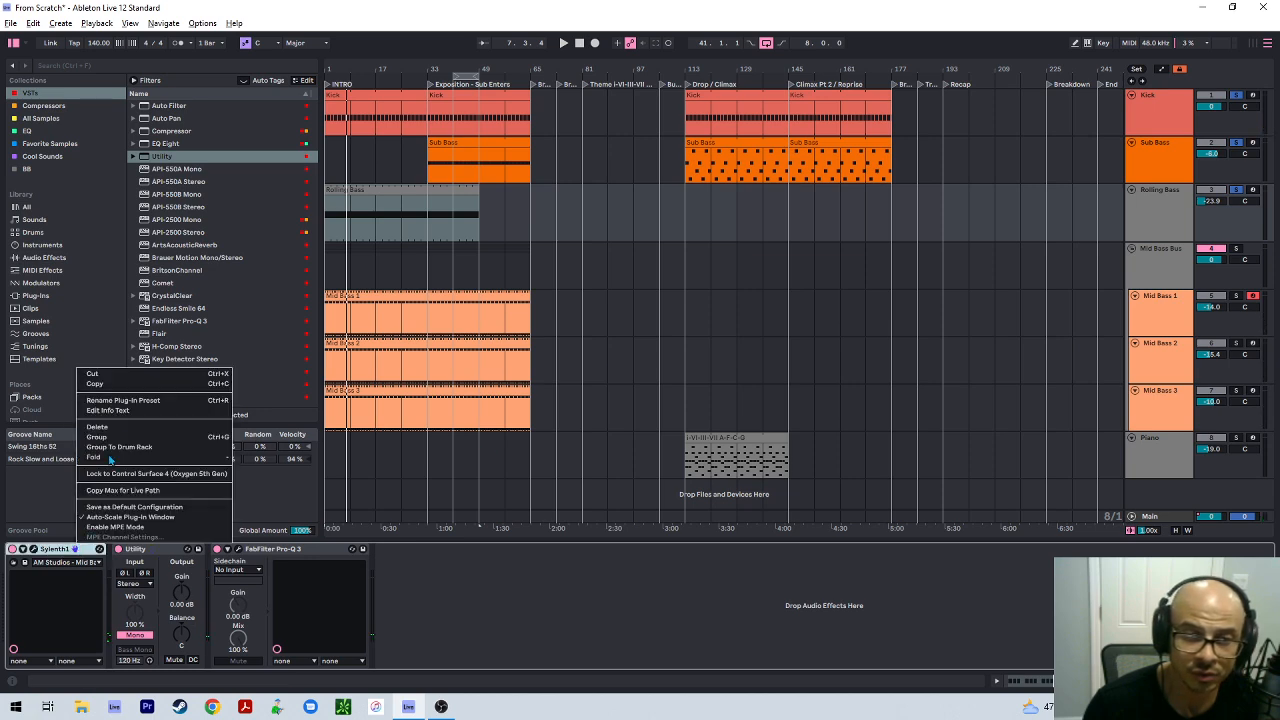
pyautogui.click(98, 427)
pyautogui.click(46, 106)
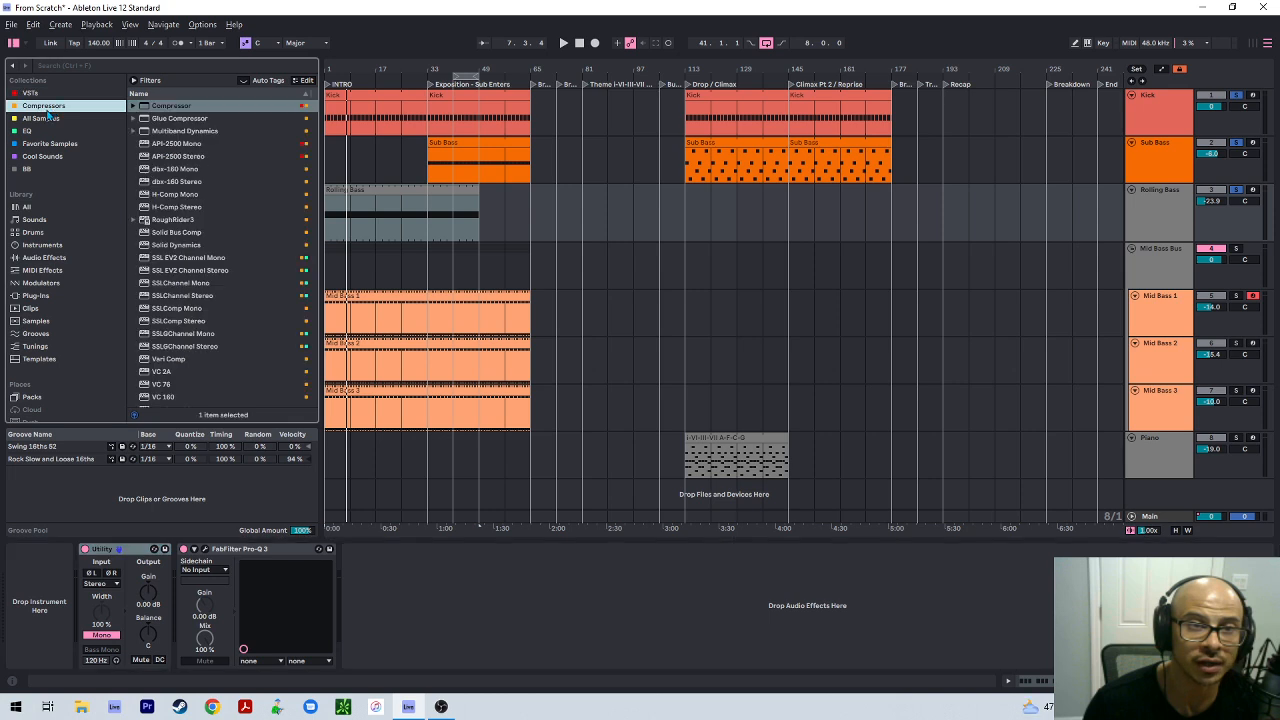
pyautogui.click(58, 118)
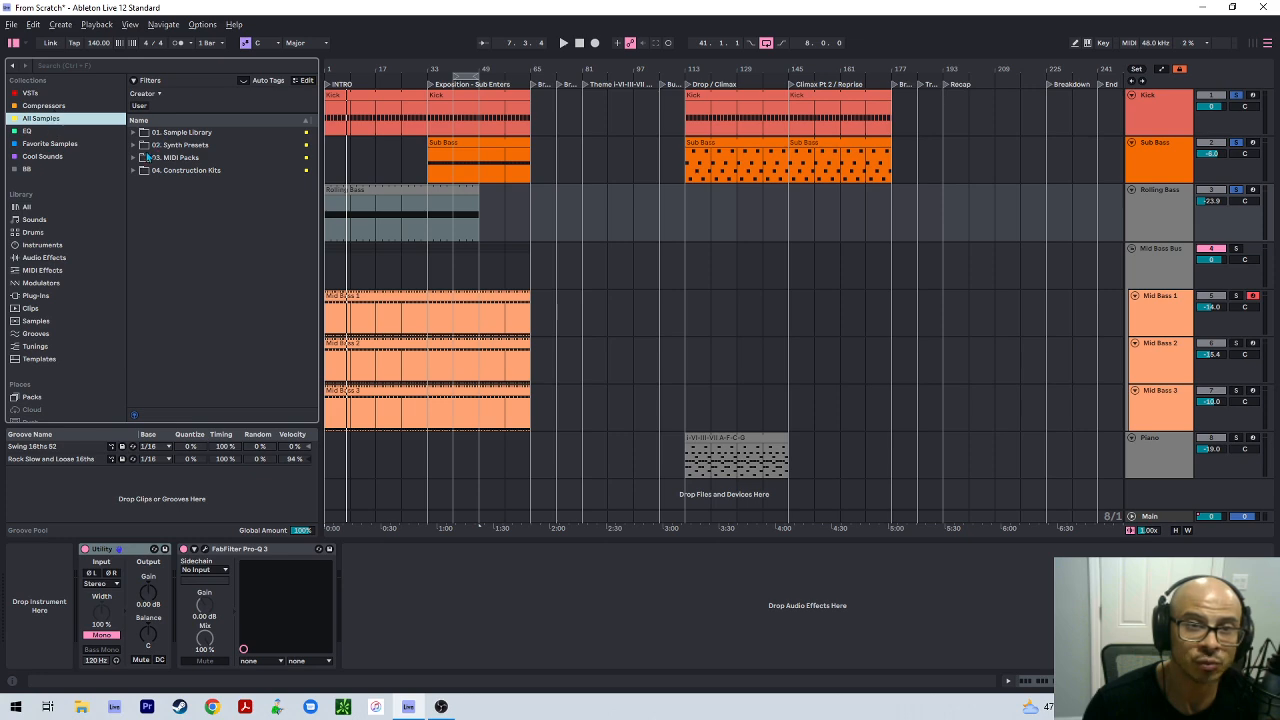
pyautogui.click(33, 93)
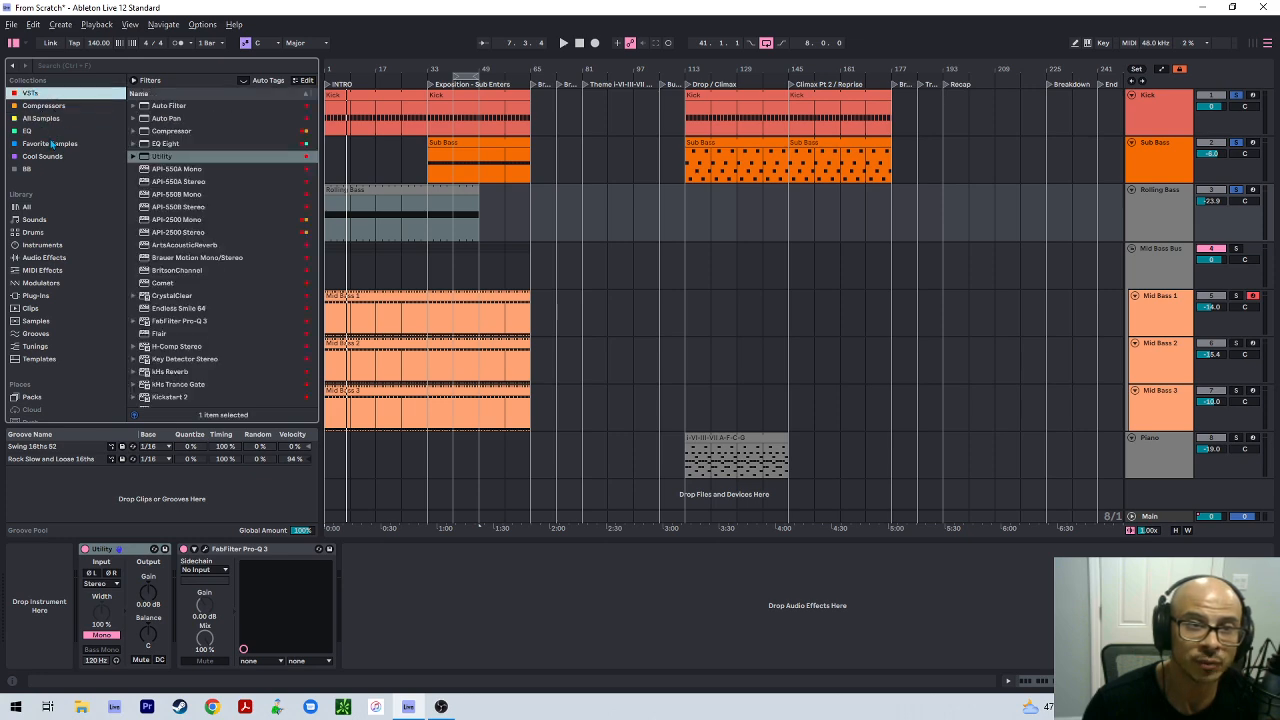
pyautogui.click(49, 119)
pyautogui.click(58, 144)
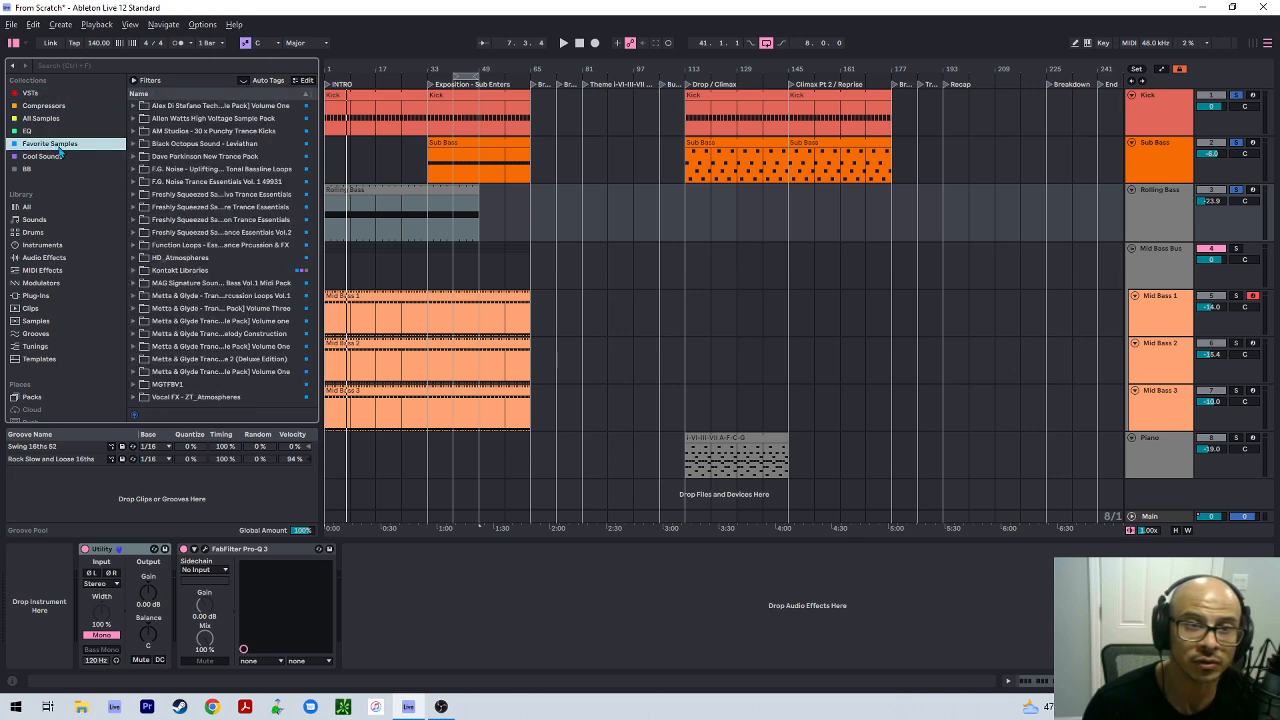
# Expand the second volume of the Freshly Squeezed trance essentials pack down to the DPTE2 Bass Shots - A folder
pyautogui.click(132, 233)
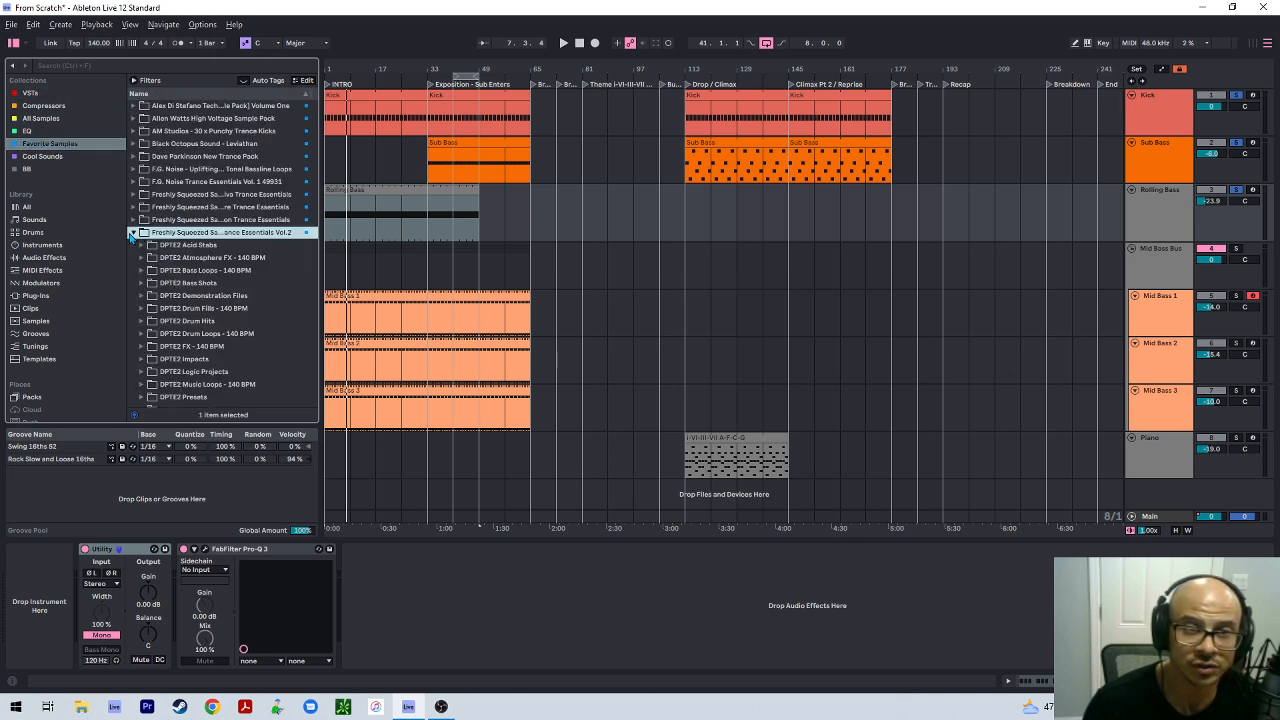
pyautogui.click(146, 284)
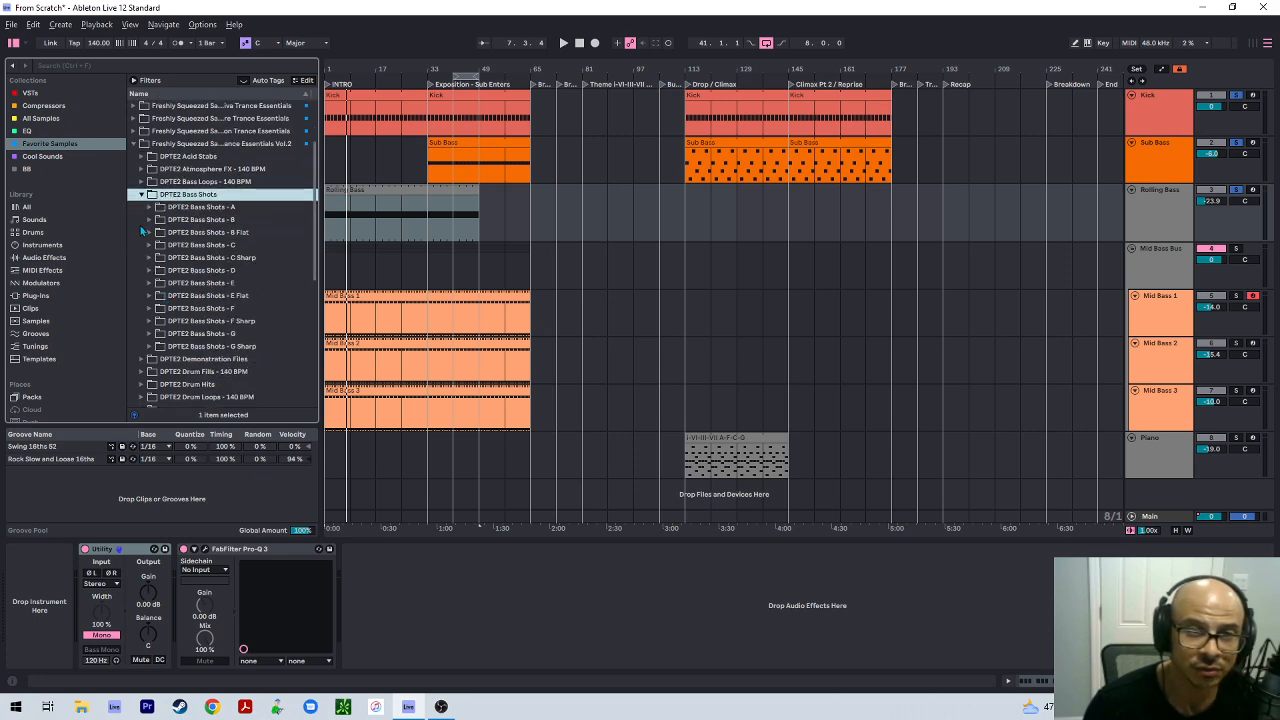
pyautogui.click(150, 207)
# Audition the DPTE2 bass shots in A one after another, from 001 through 015
pyautogui.click(172, 220)
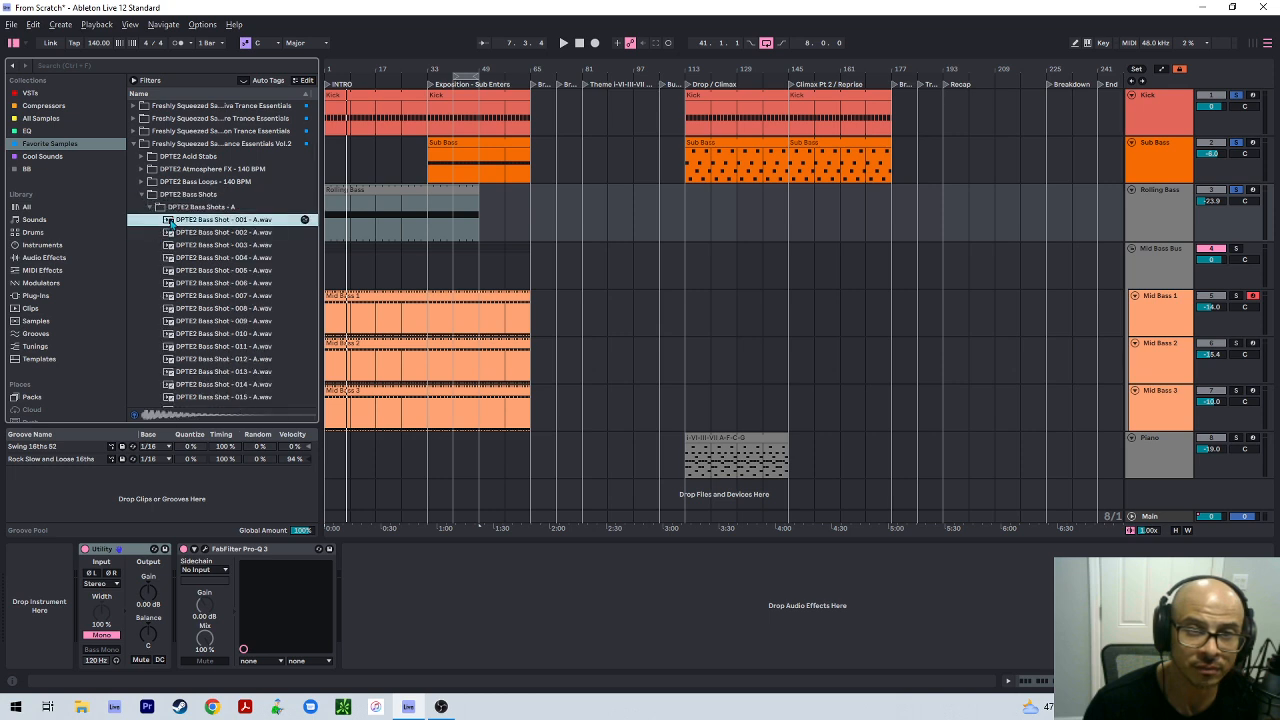
pyautogui.click(208, 248)
pyautogui.click(209, 258)
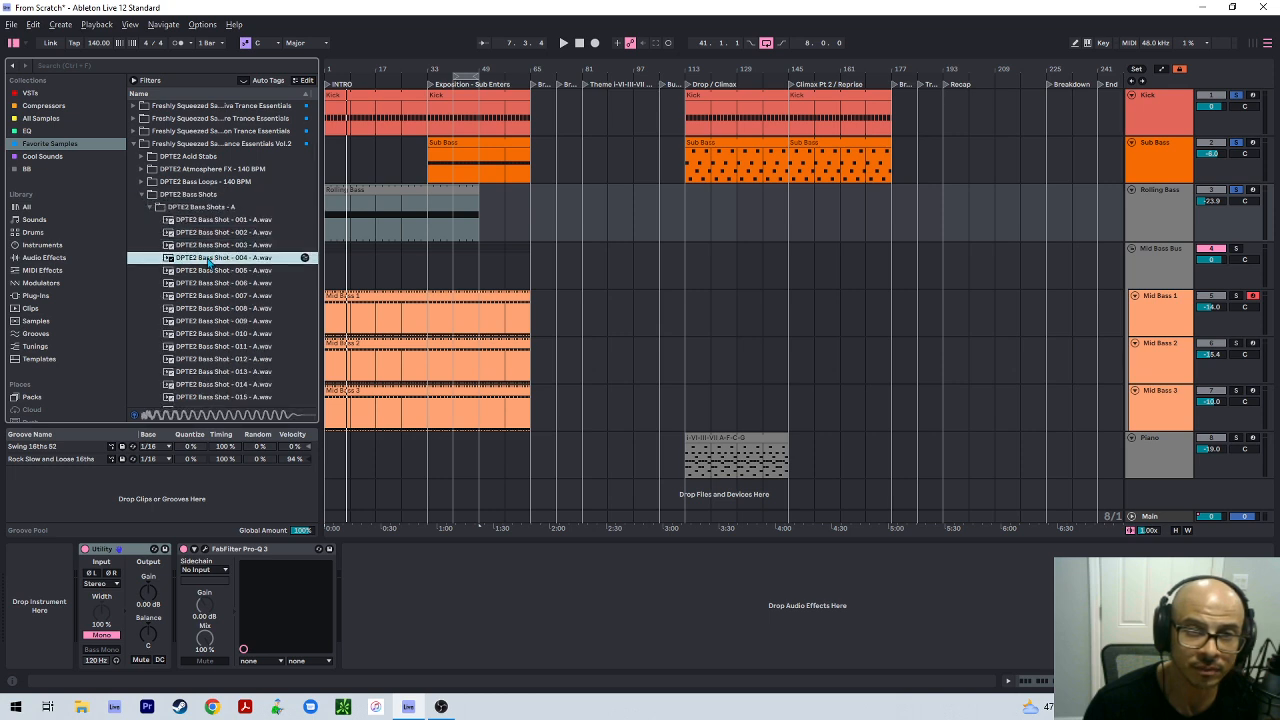
pyautogui.click(210, 271)
pyautogui.click(211, 283)
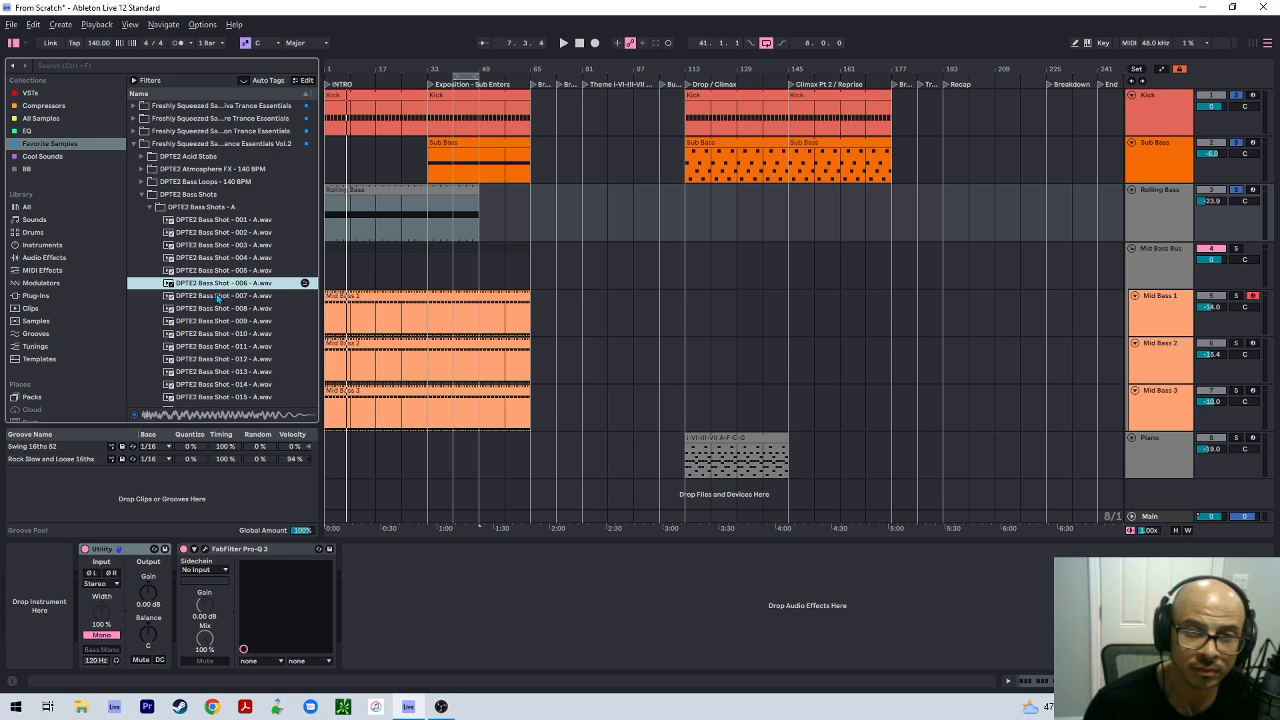
pyautogui.click(217, 297)
pyautogui.click(220, 309)
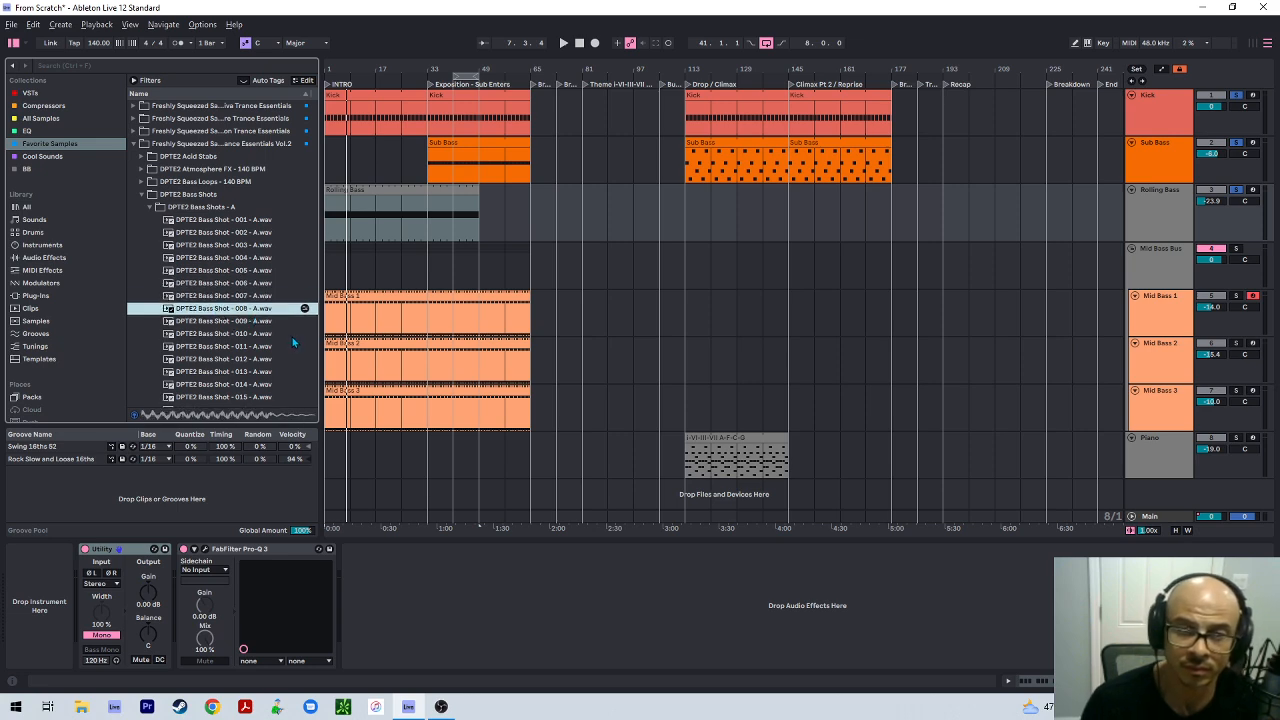
pyautogui.press('Down')
pyautogui.press('Down')
pyautogui.press('Down')
pyautogui.press('Down')
pyautogui.press('Down')
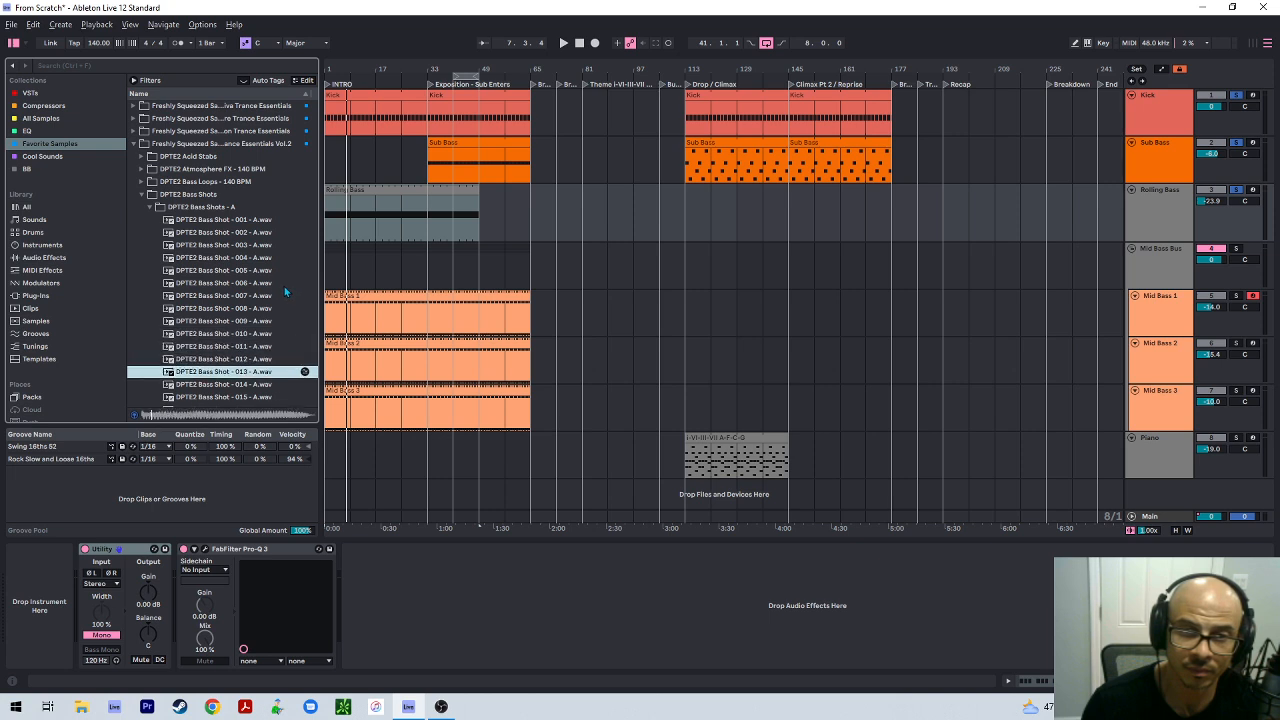
pyautogui.press('Down')
pyautogui.press('Down')
# Load DPTE2 Bass Shot - 001 - A.wav as the Rolling Bass instrument and transpose the clip's notes to C3
pyautogui.click(259, 222)
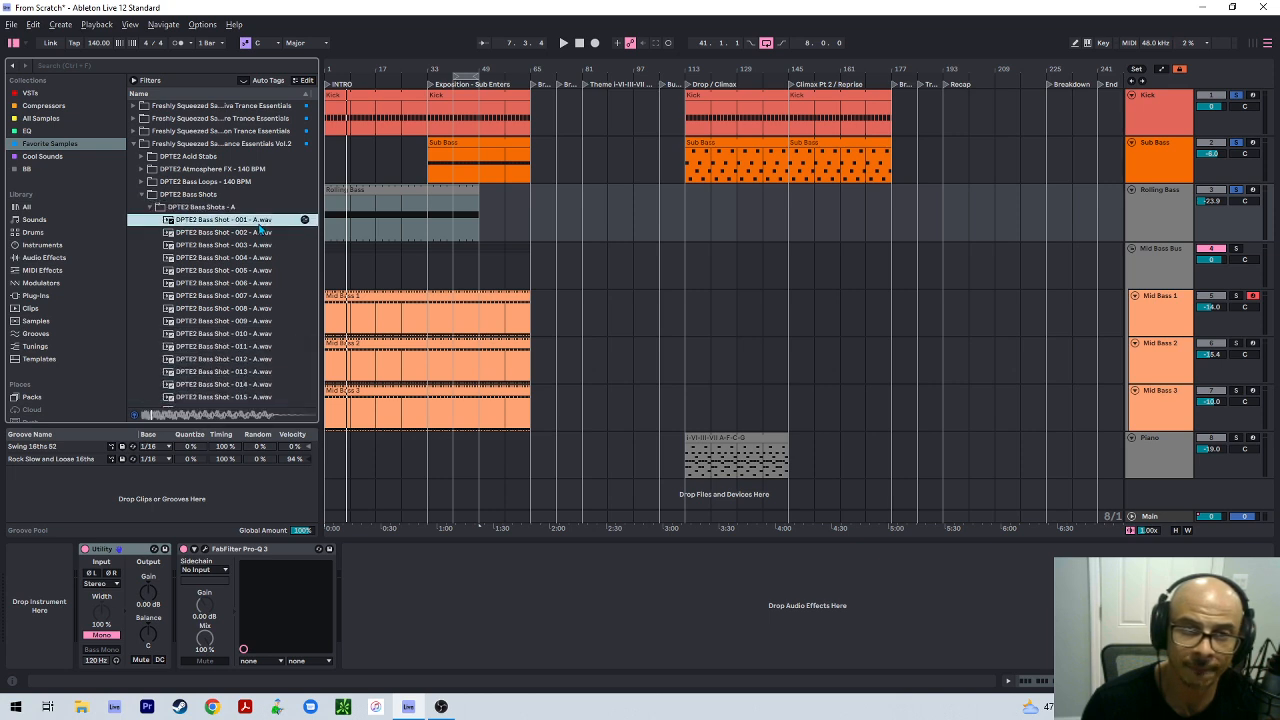
pyautogui.moveTo(257, 228); pyautogui.dragTo(26, 595)
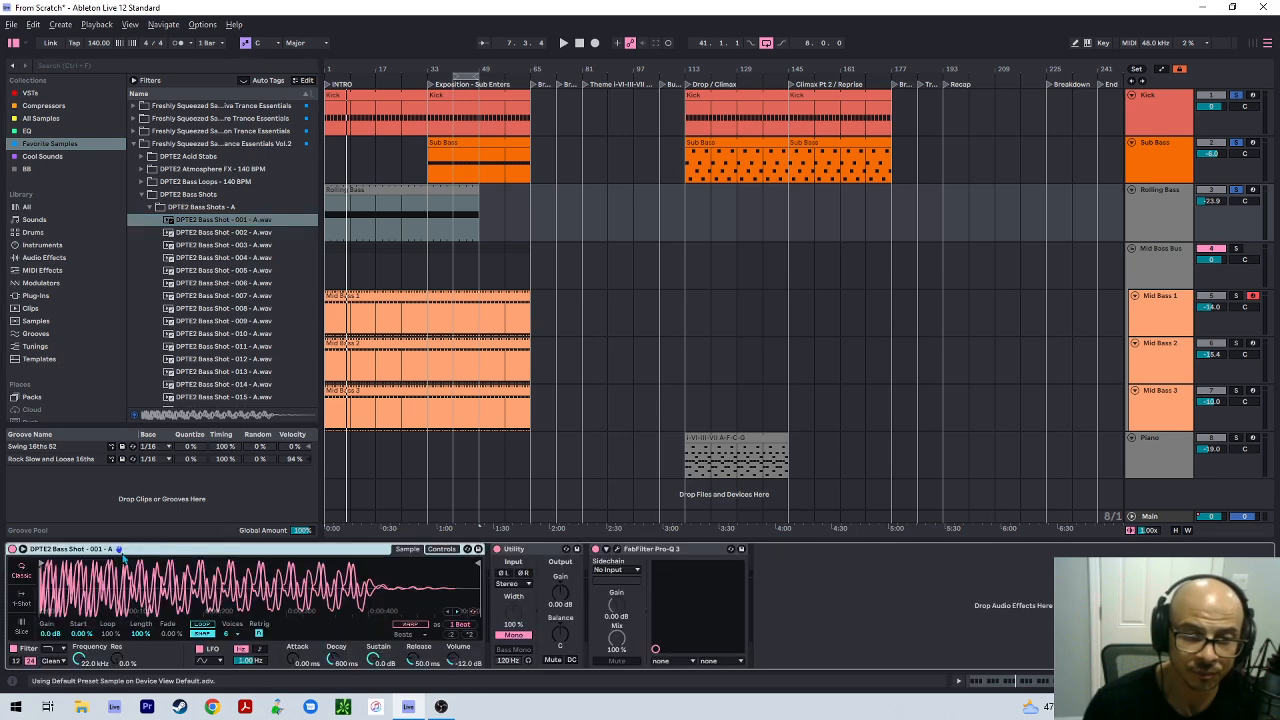
pyautogui.click(396, 189)
pyautogui.doubleClick(396, 189)
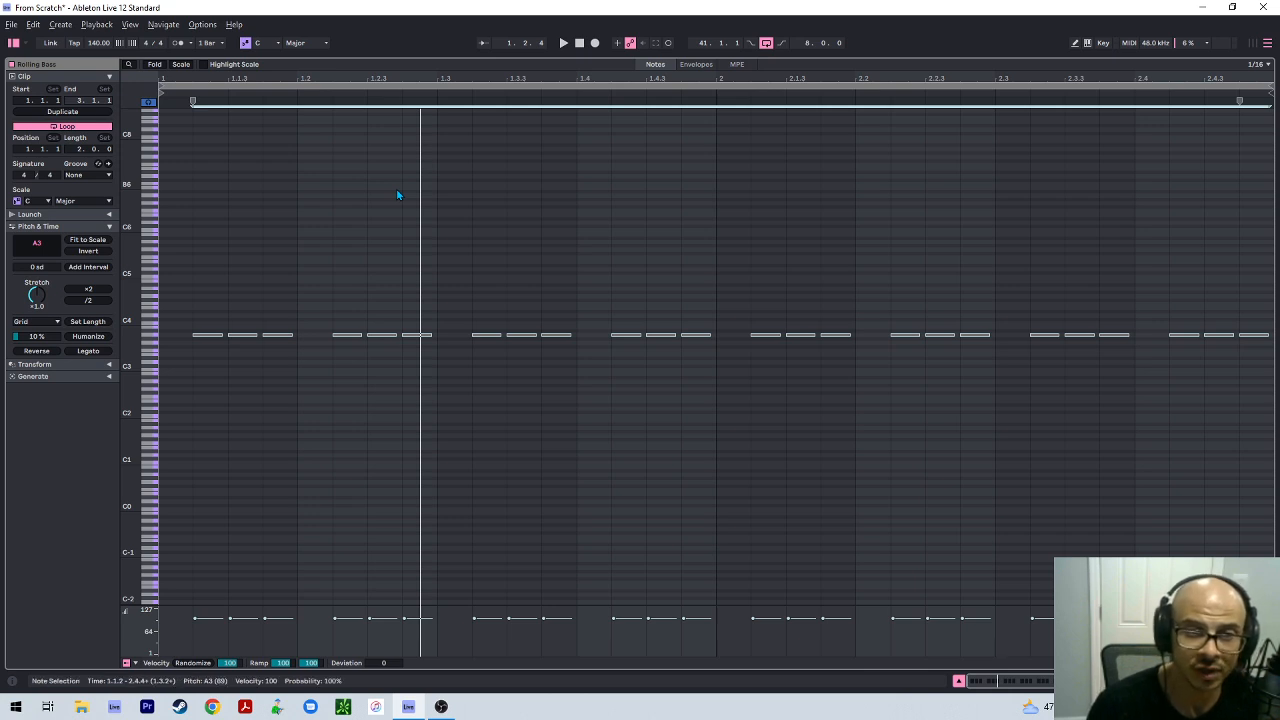
pyautogui.press('Up')
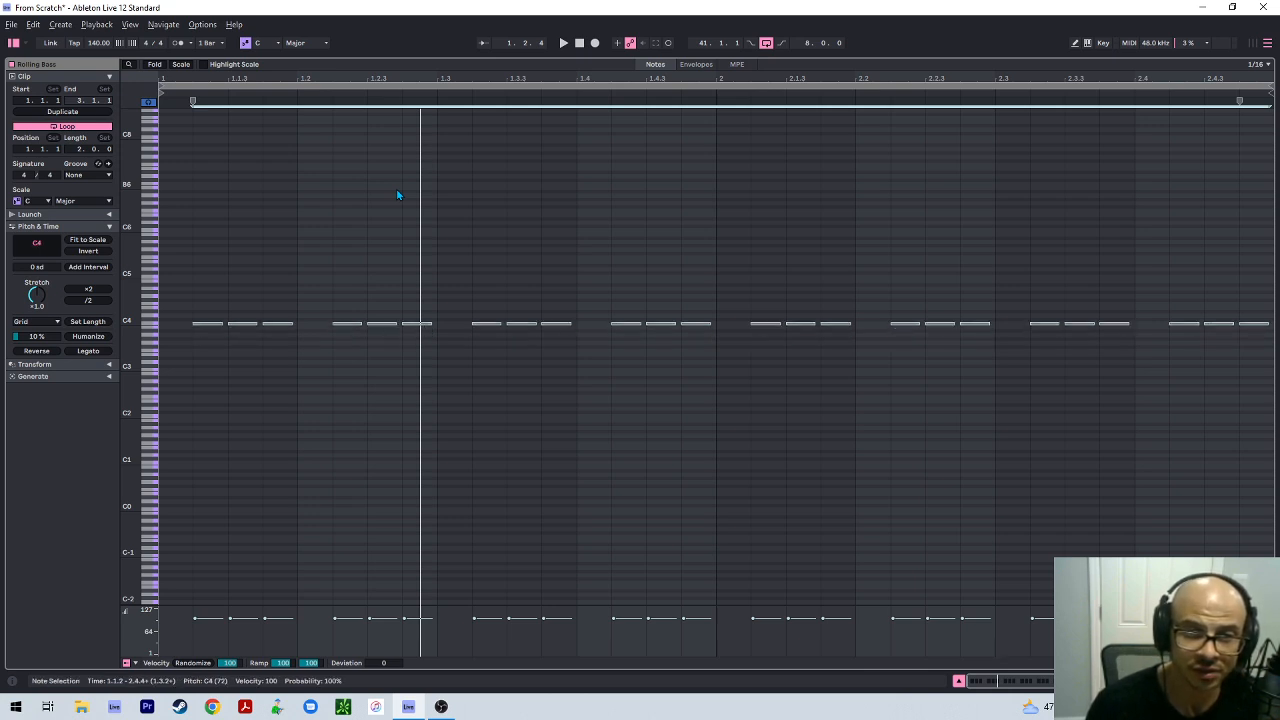
pyautogui.press('space')
pyautogui.hotkey('shift', 'Down')
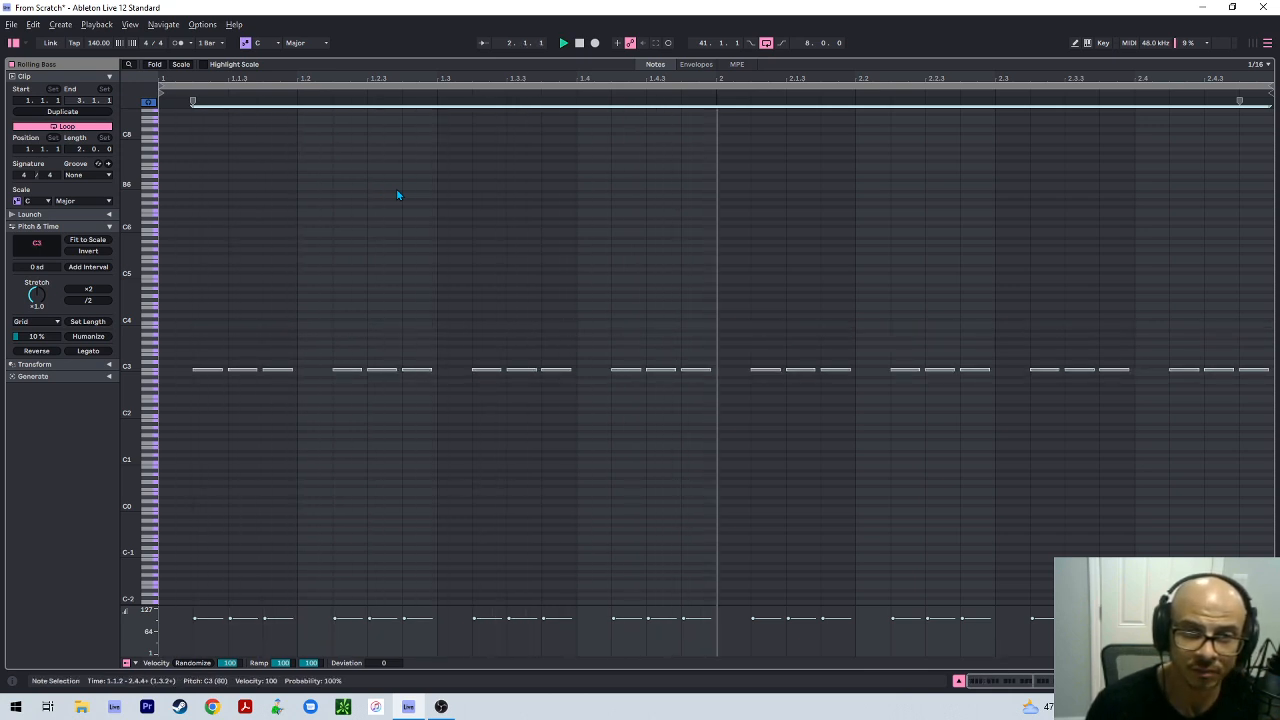
pyautogui.hotkey('shift', 'Tab')
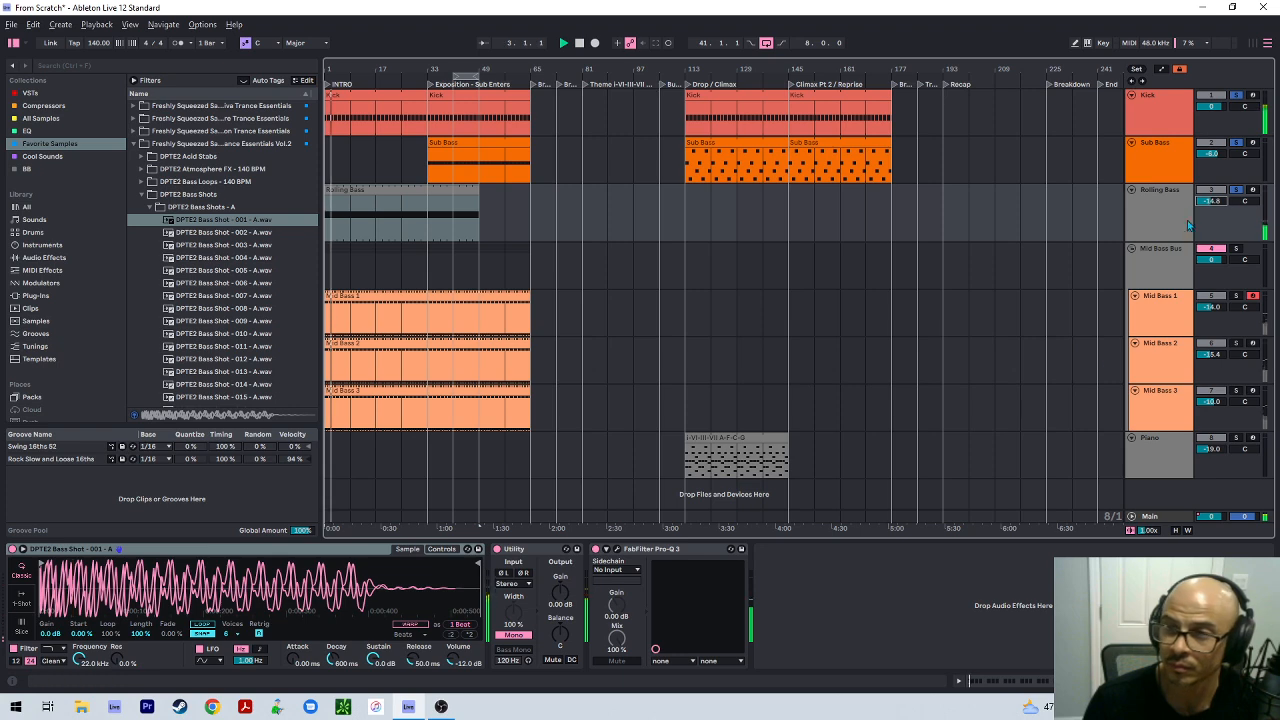
# Raise the Rolling Bass track volume to -7.5 dB while checking its level in the Main track's SPAN analyzer
pyautogui.click(1160, 455)
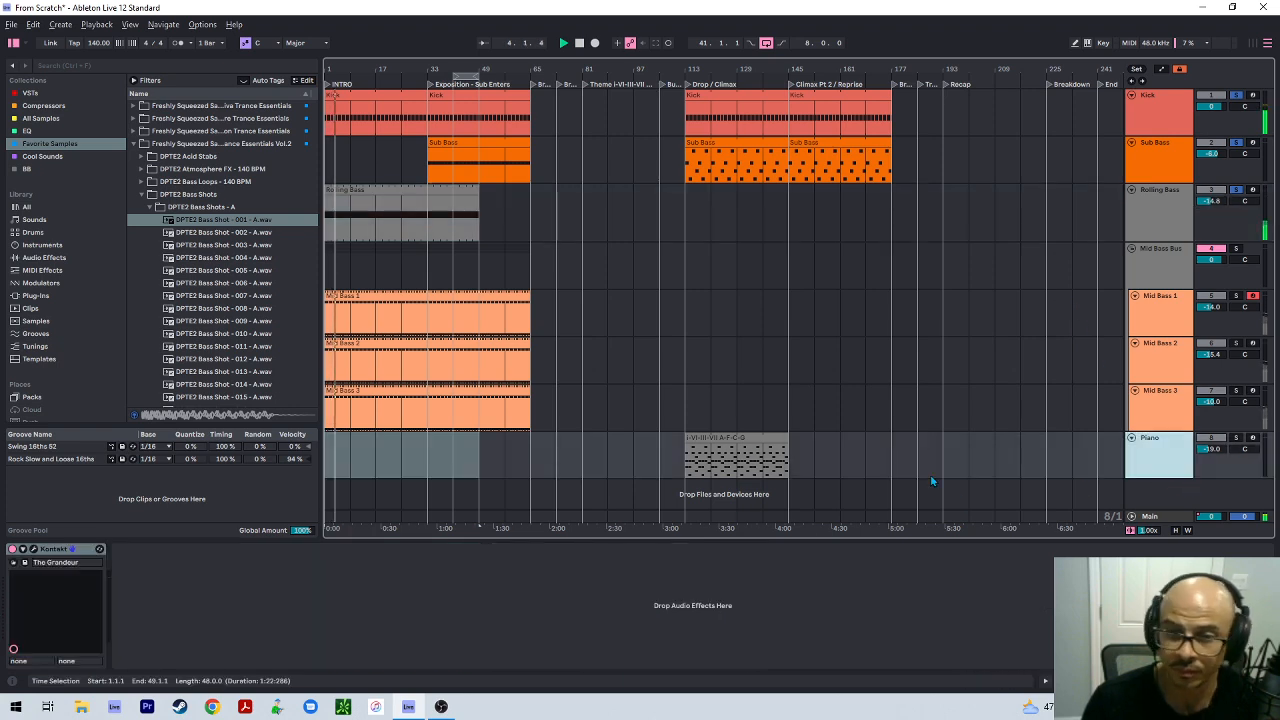
pyautogui.click(1152, 515)
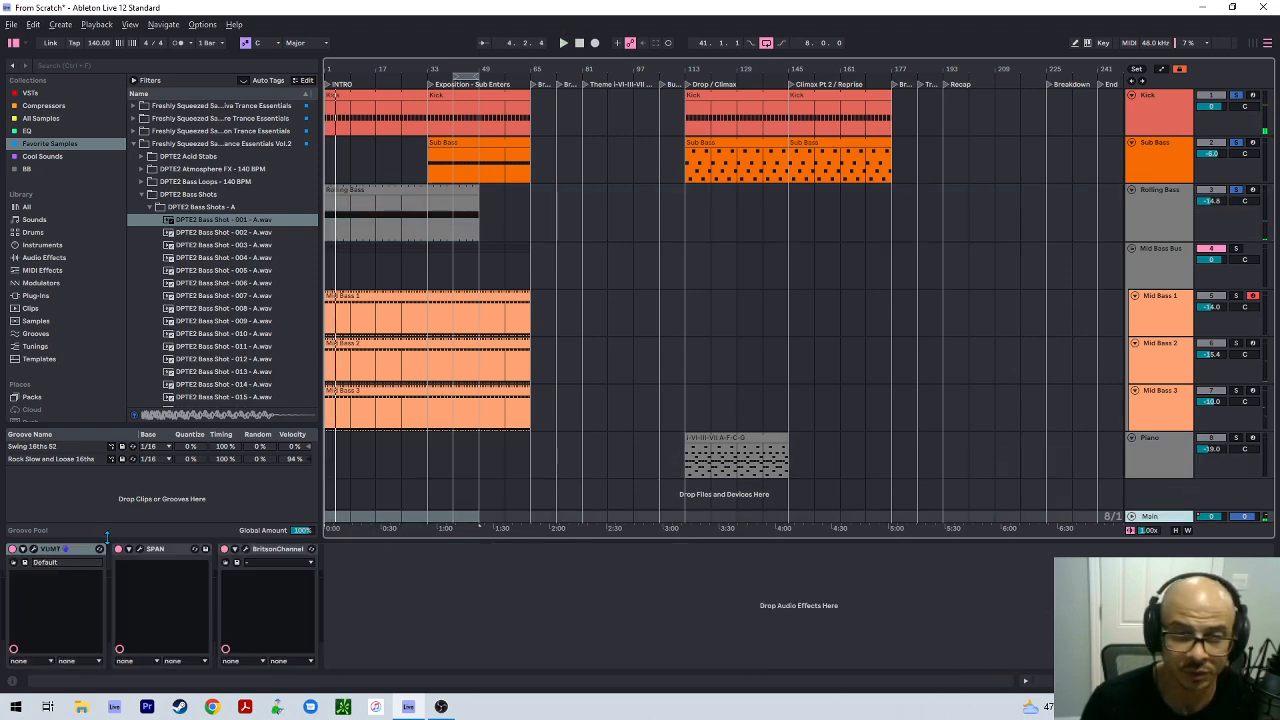
pyautogui.click(140, 550)
pyautogui.press('space')
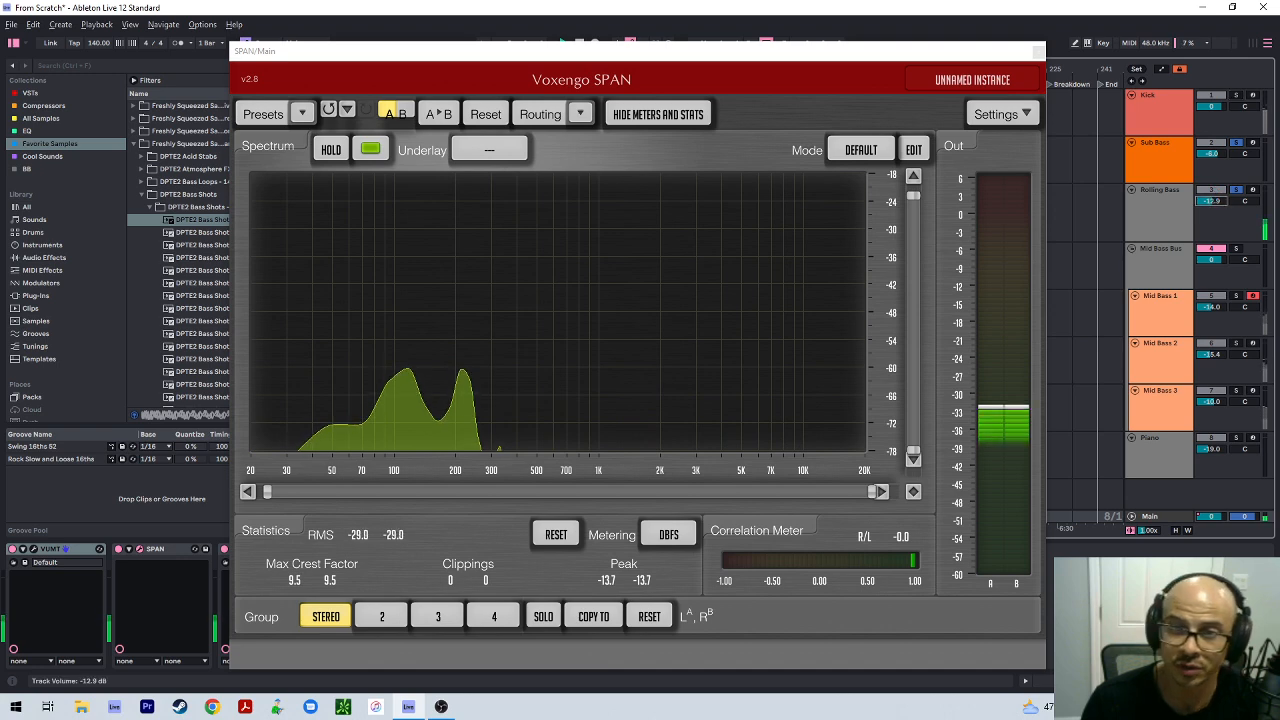
pyautogui.moveTo(1212, 200); pyautogui.dragTo(1212, 159)
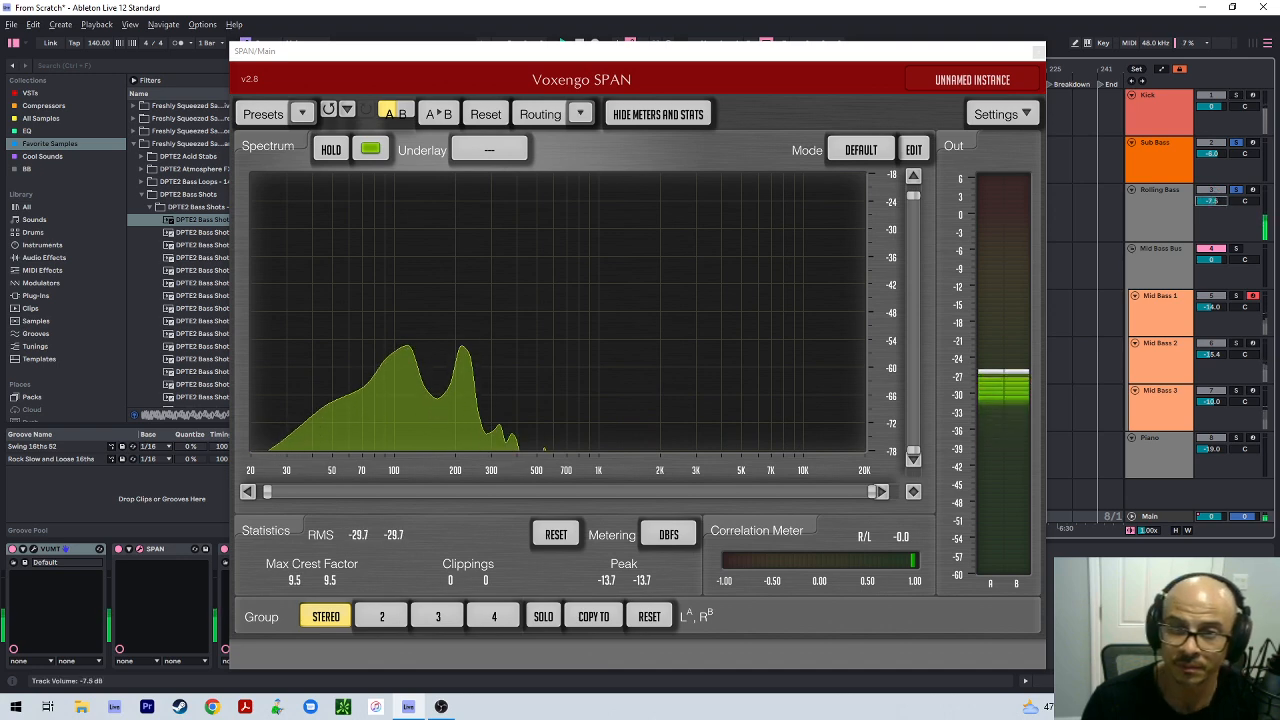
pyautogui.click(1038, 51)
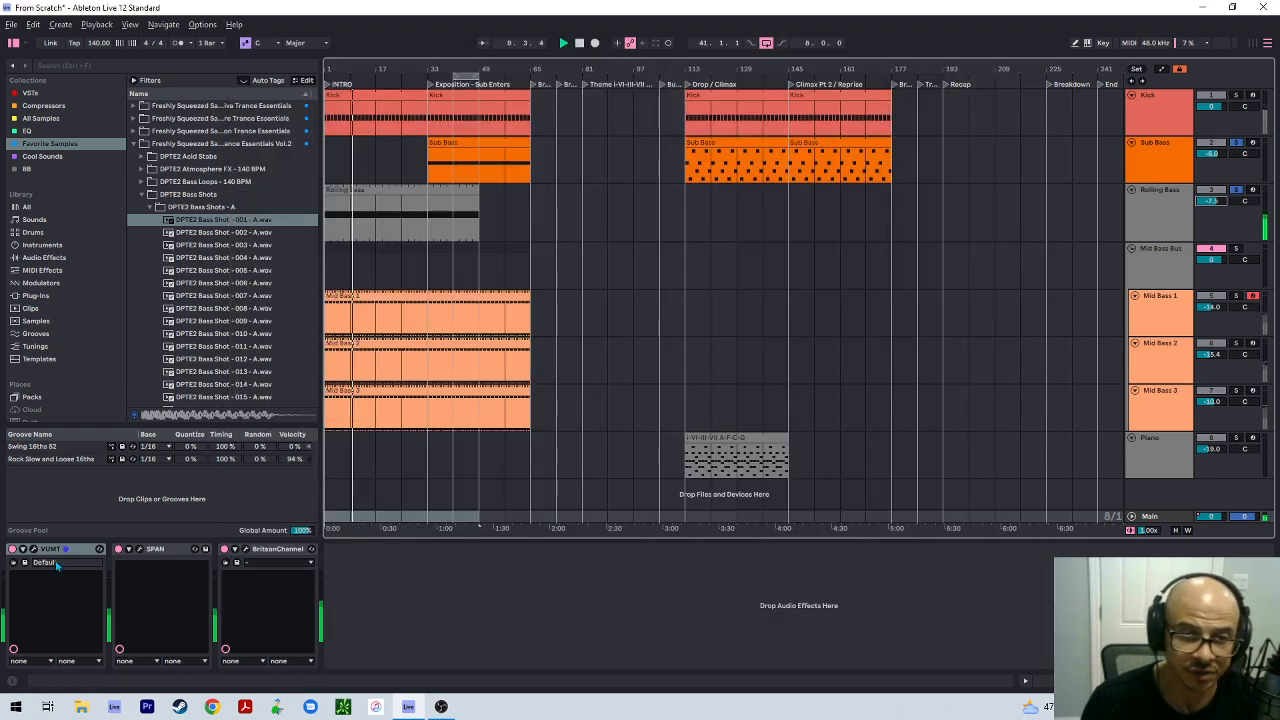
# Set the low cut in Rolling Bass's FabFilter Pro-Q 3 to about 109 Hz with a 24 dB/oct slope
pyautogui.click(1164, 213)
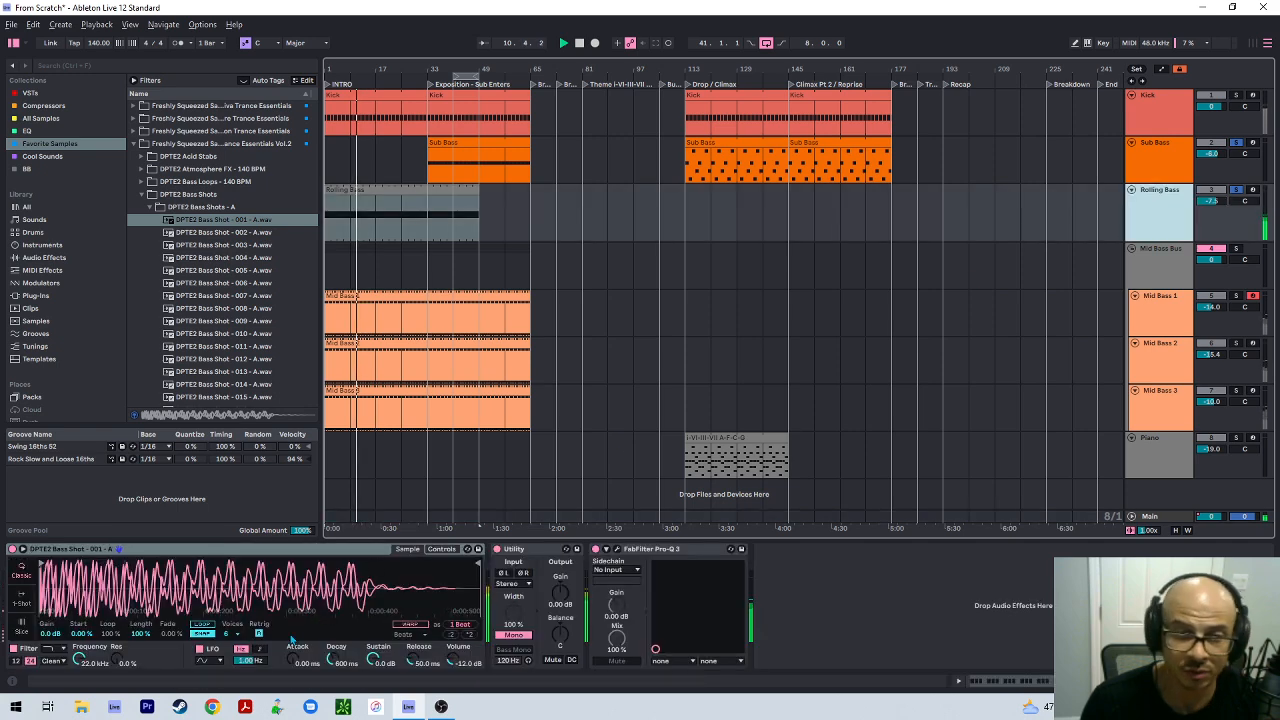
pyautogui.click(622, 550)
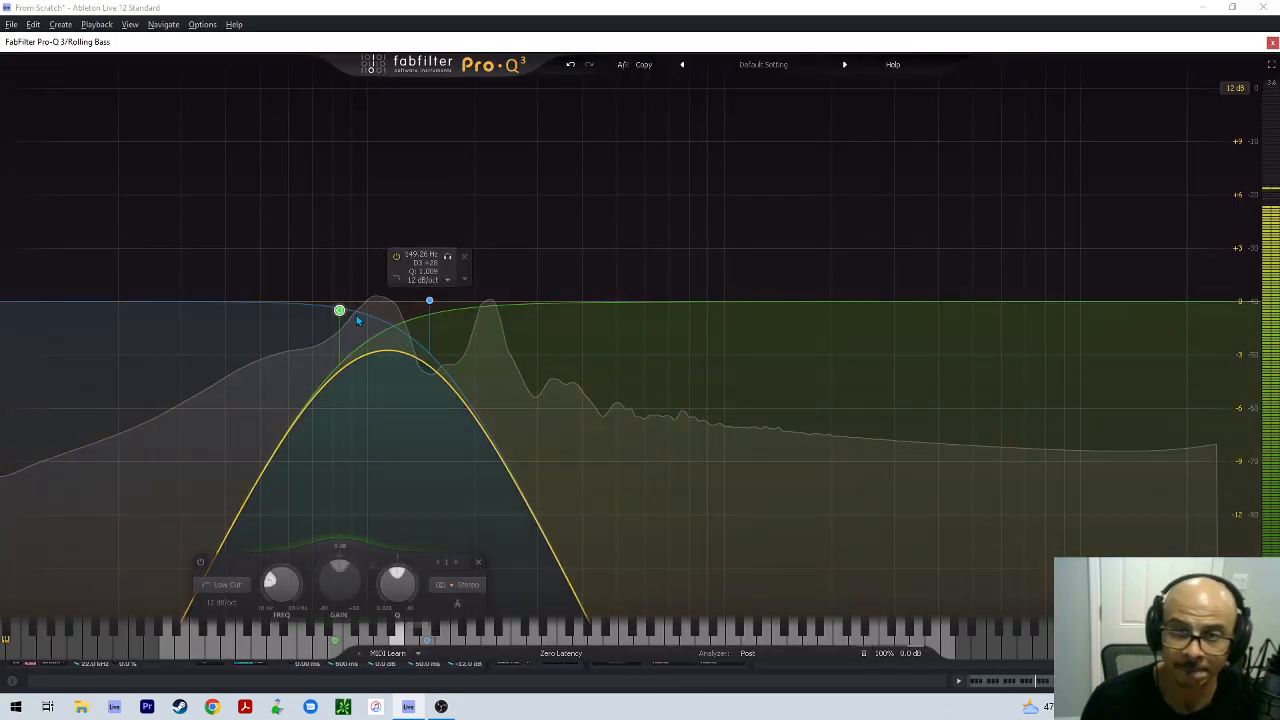
pyautogui.moveTo(343, 312); pyautogui.dragTo(382, 304)
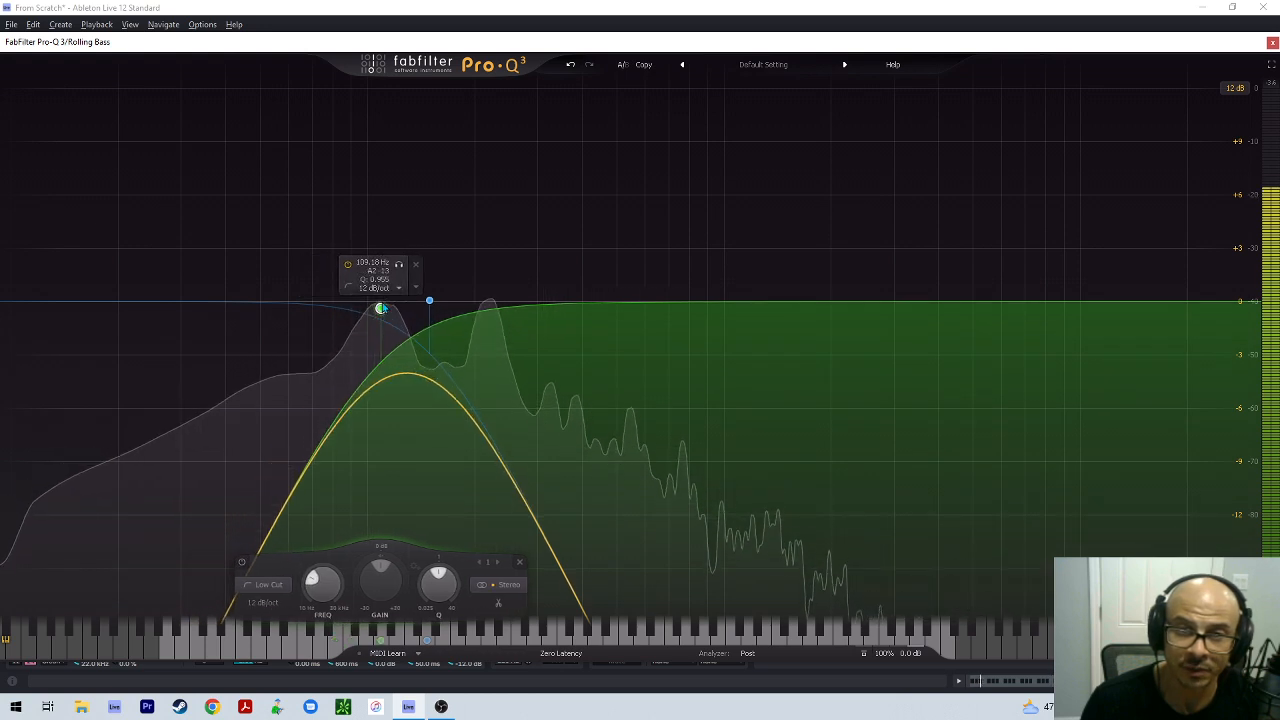
pyautogui.click(376, 288)
pyautogui.click(394, 332)
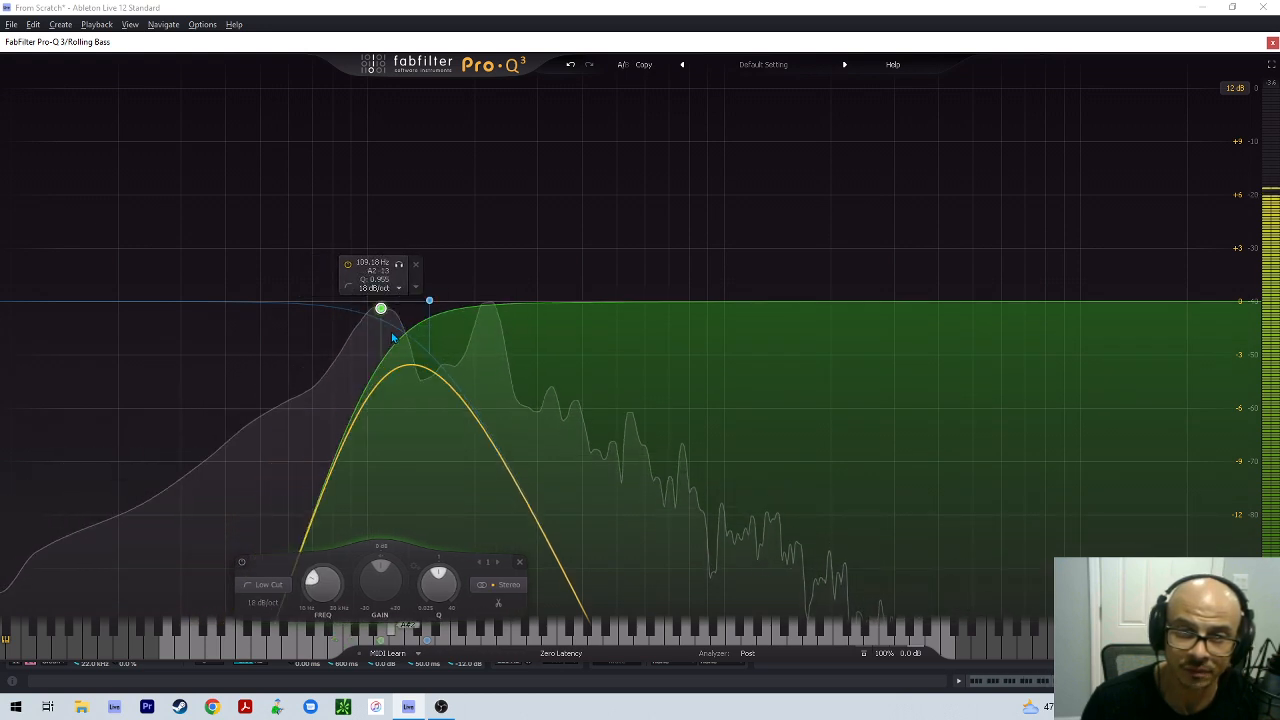
pyautogui.click(377, 289)
pyautogui.click(395, 346)
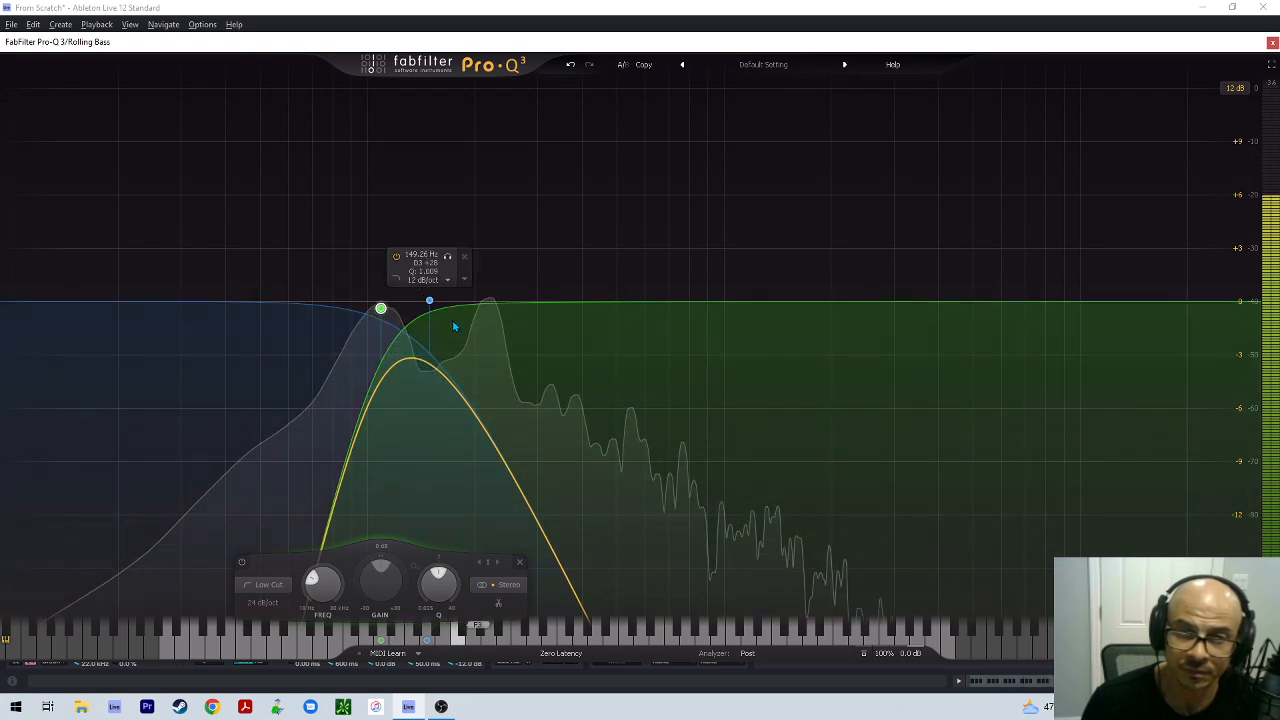
pyautogui.click(1272, 43)
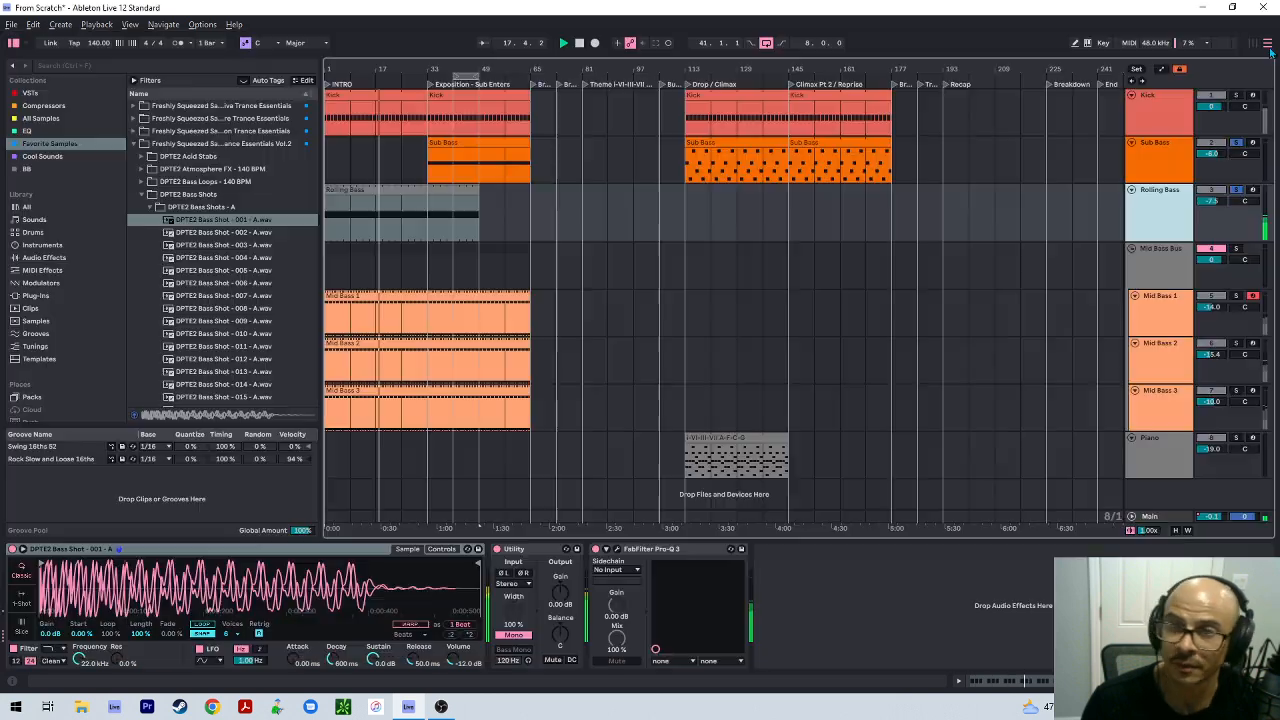
# Play the arrangement from bar 33 and solo Kick together with Sub Bass and Rolling Bass
pyautogui.click(430, 259)
pyautogui.press('space')
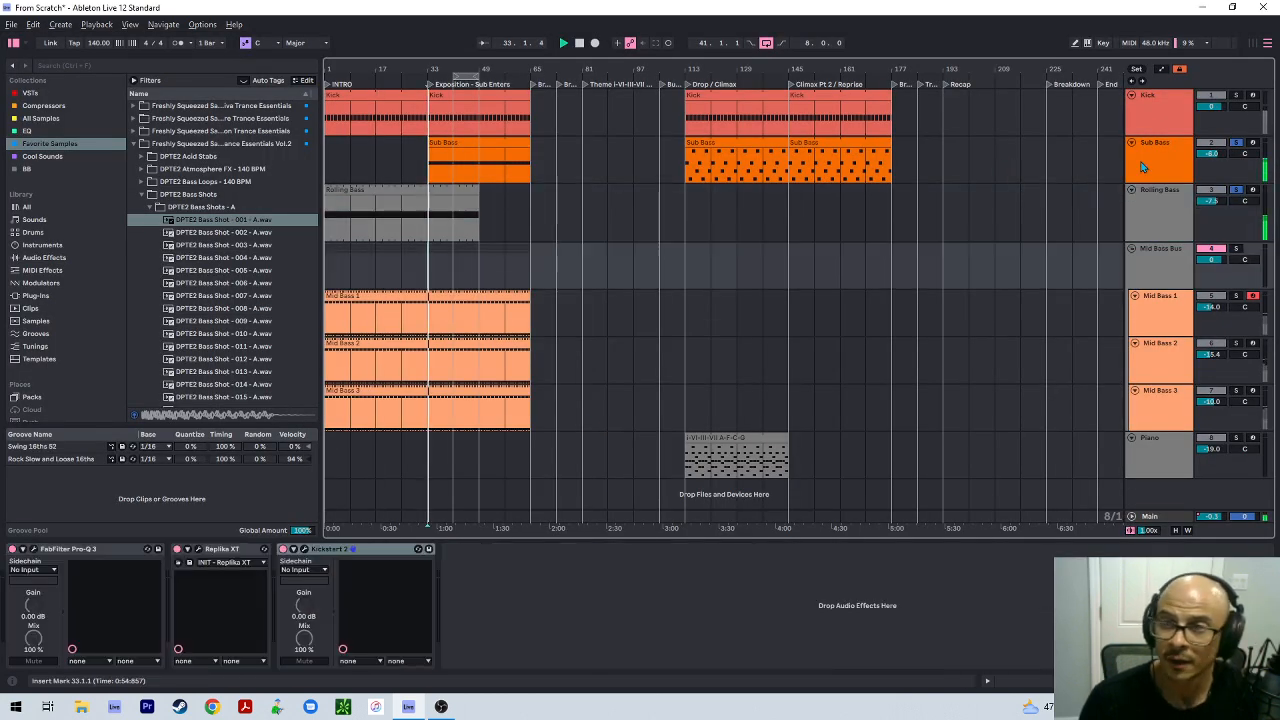
pyautogui.click(1233, 101)
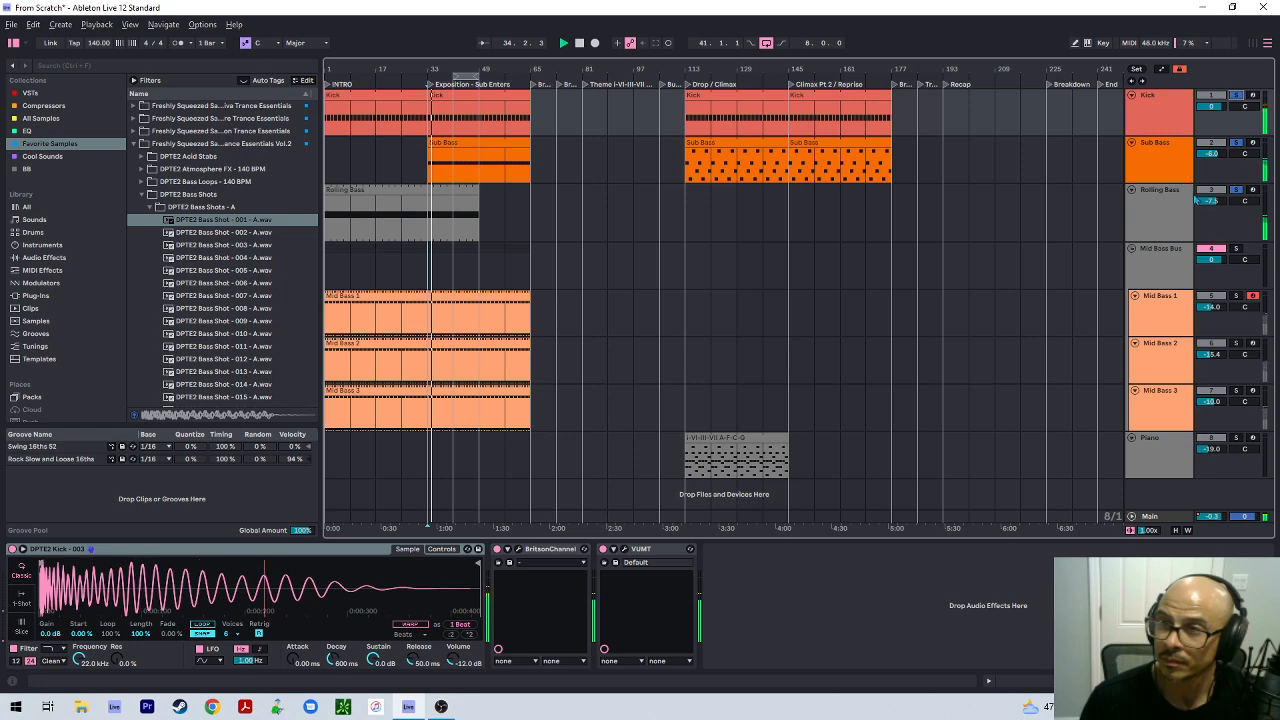
# Lower the Rolling Bass track volume to -15.0 dB, toggling its solo to compare it against Kick and Sub Bass from bar 33
pyautogui.click(1181, 205)
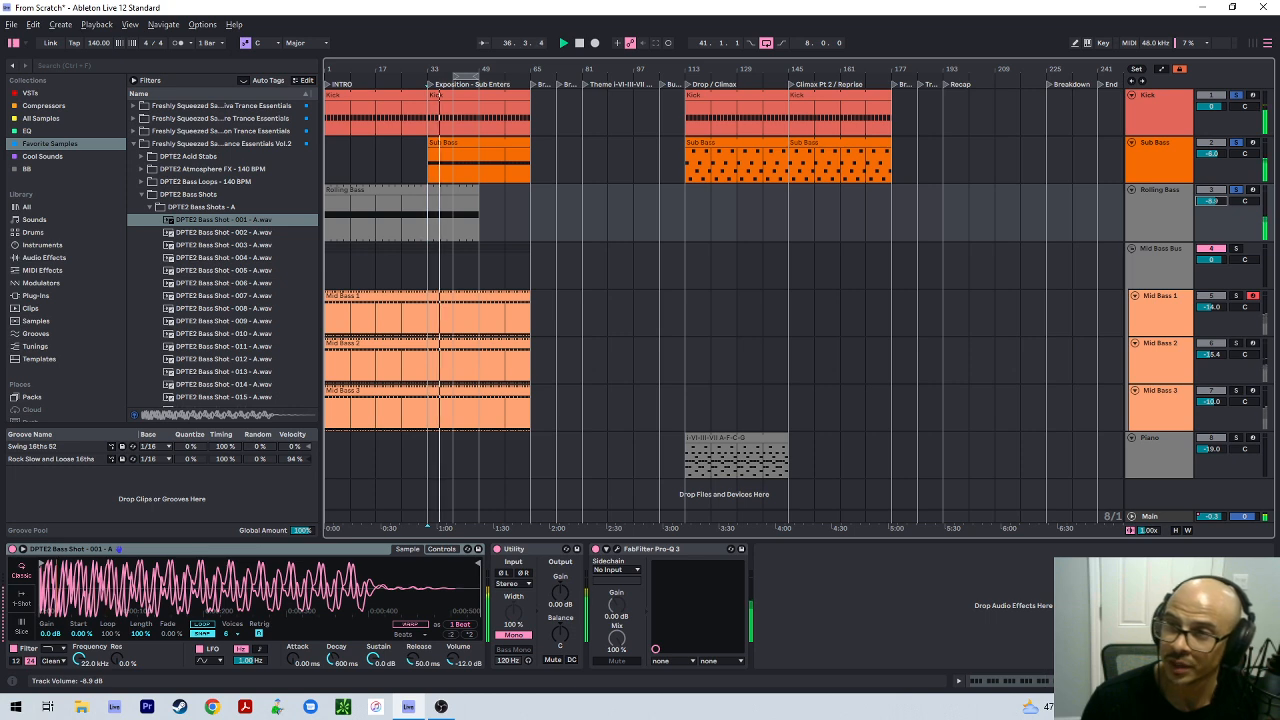
pyautogui.moveTo(1210, 202); pyautogui.dragTo(1210, 209)
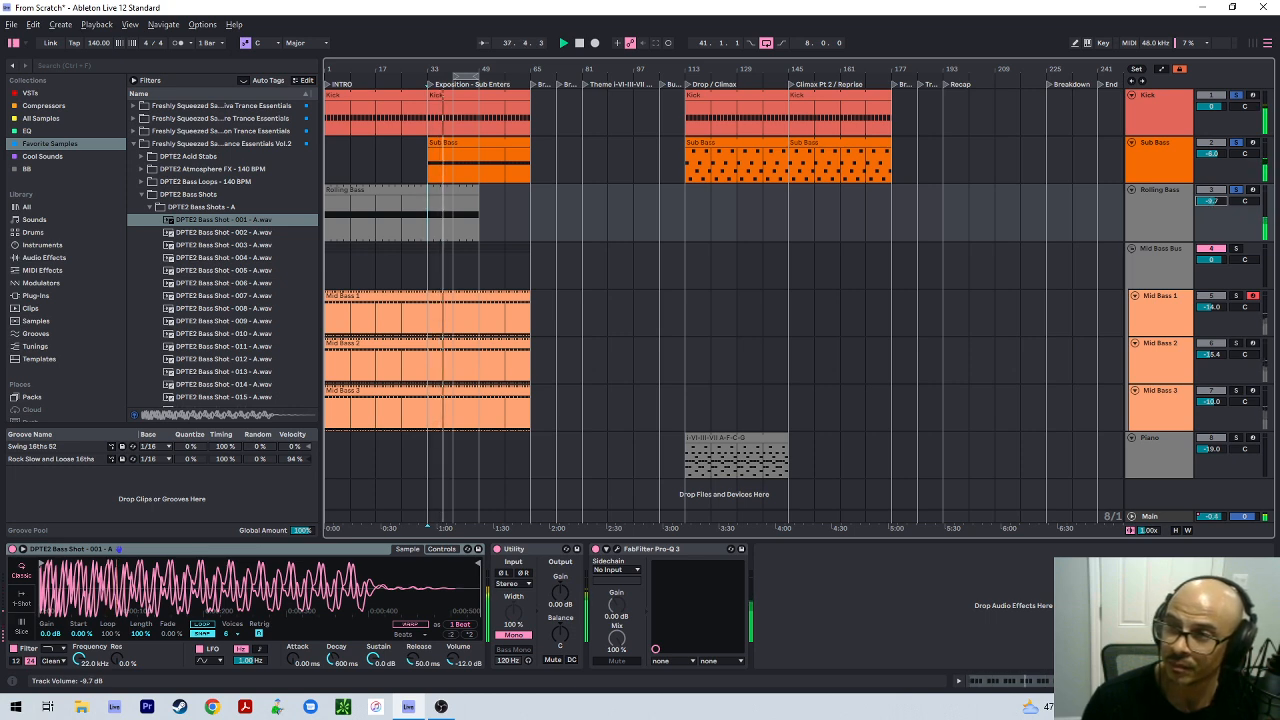
pyautogui.click(1236, 190)
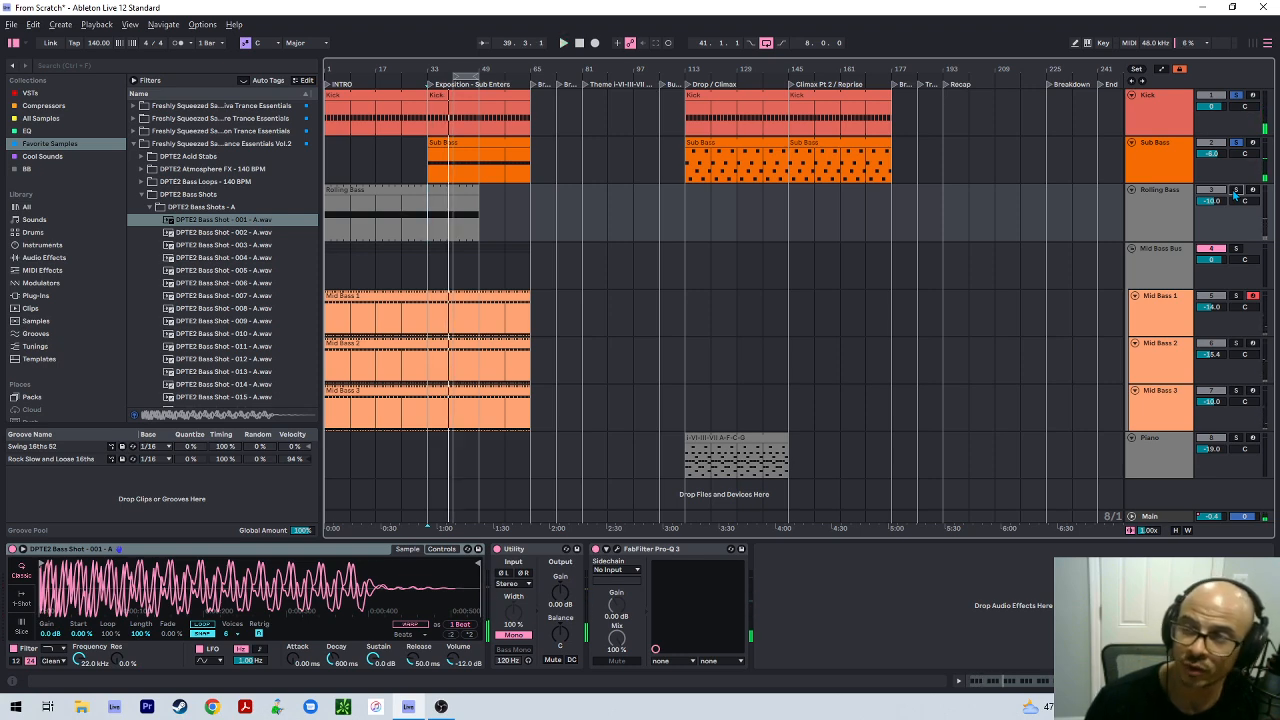
pyautogui.click(1236, 190)
pyautogui.moveTo(1210, 202); pyautogui.dragTo(1210, 208)
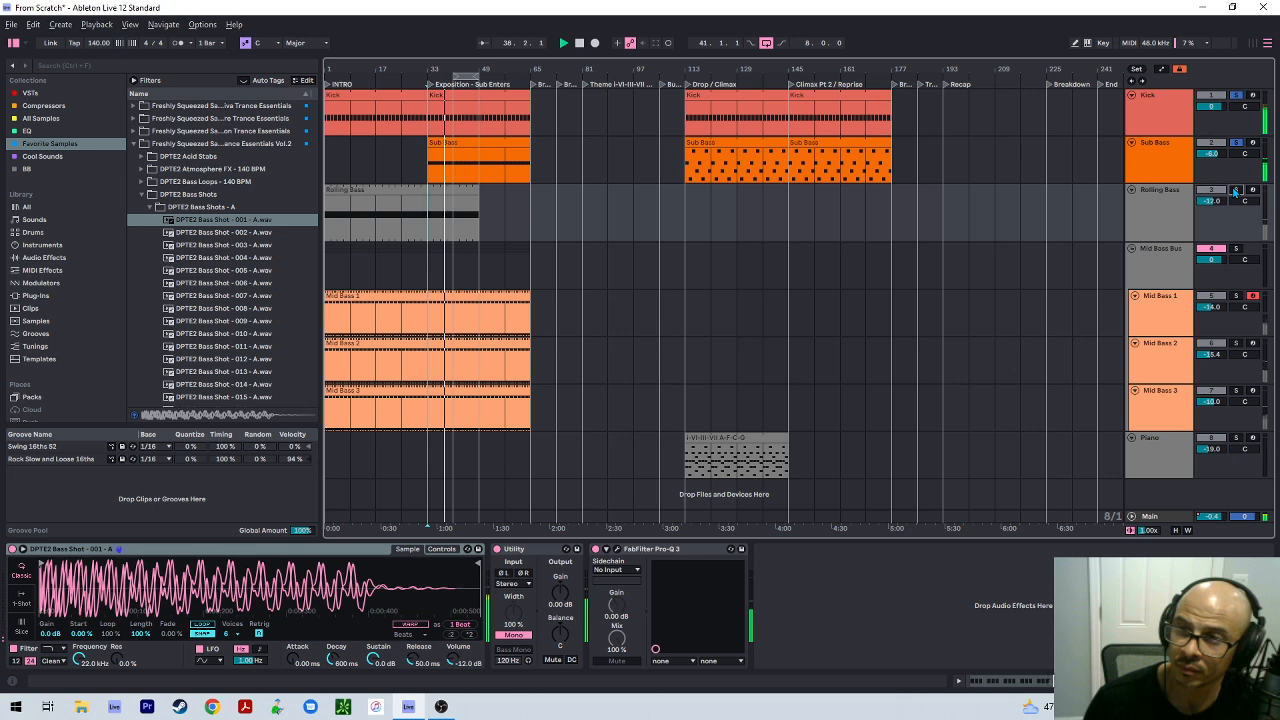
pyautogui.moveTo(1218, 206); pyautogui.dragTo(1218, 229)
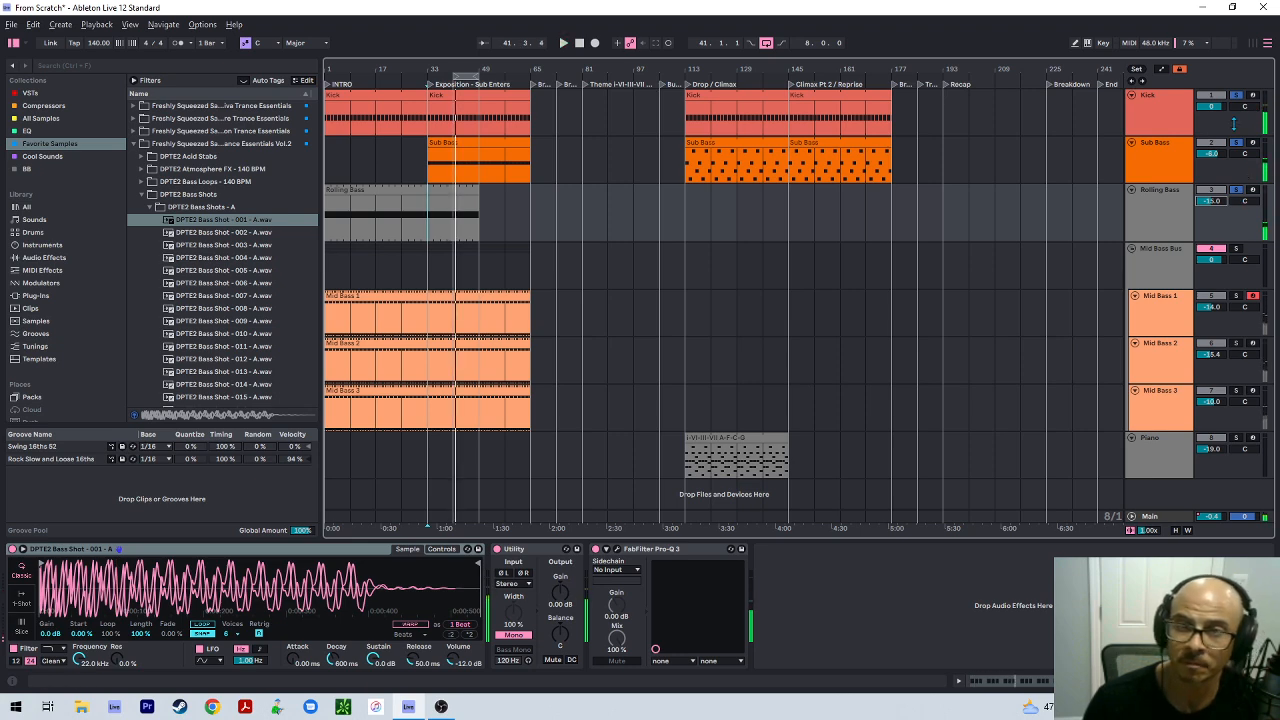
pyautogui.press('space')
pyautogui.press('space')
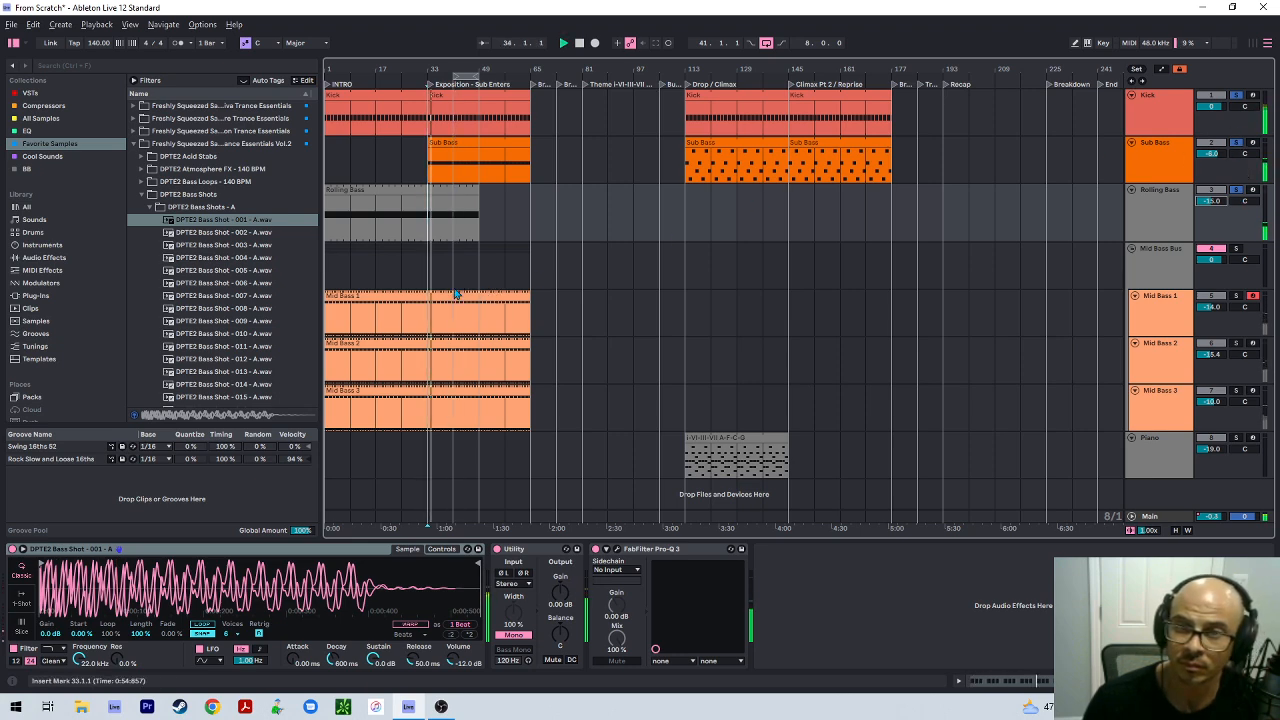
# Add Mid Bass Bus to the soloed tracks and audition it with the kick and basses
pyautogui.click(1242, 256)
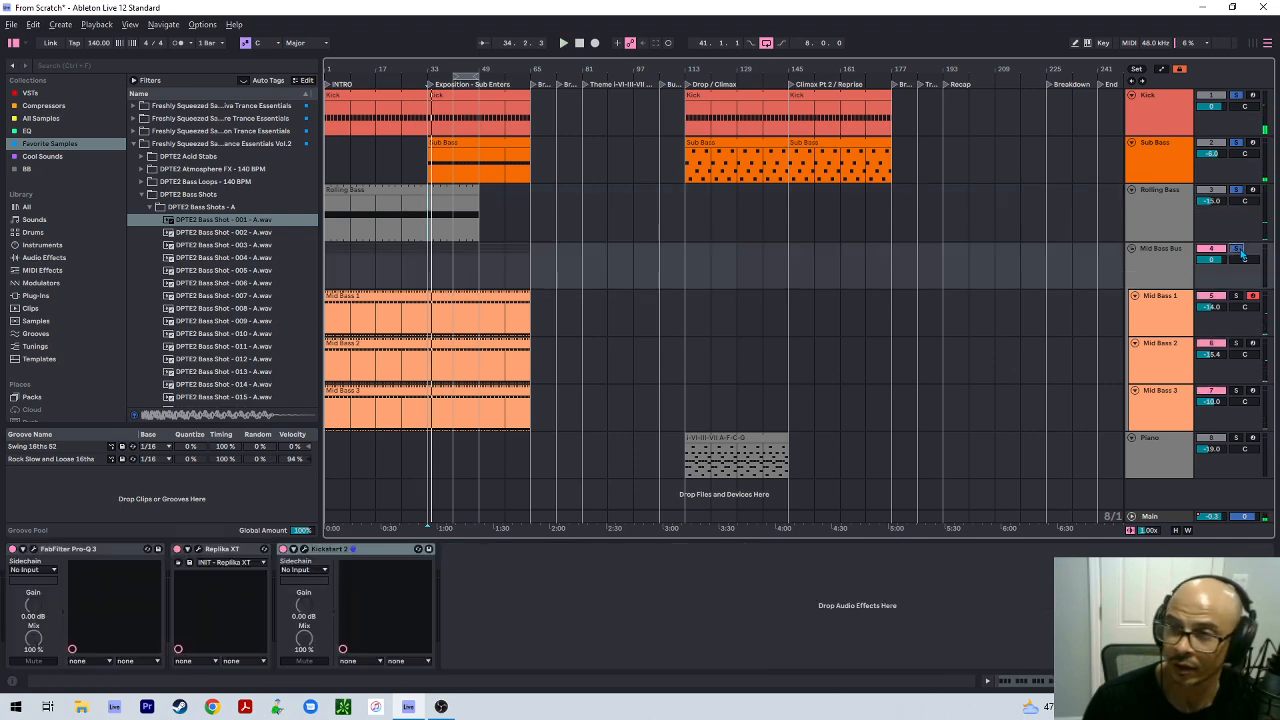
pyautogui.press('space')
pyautogui.click(1164, 287)
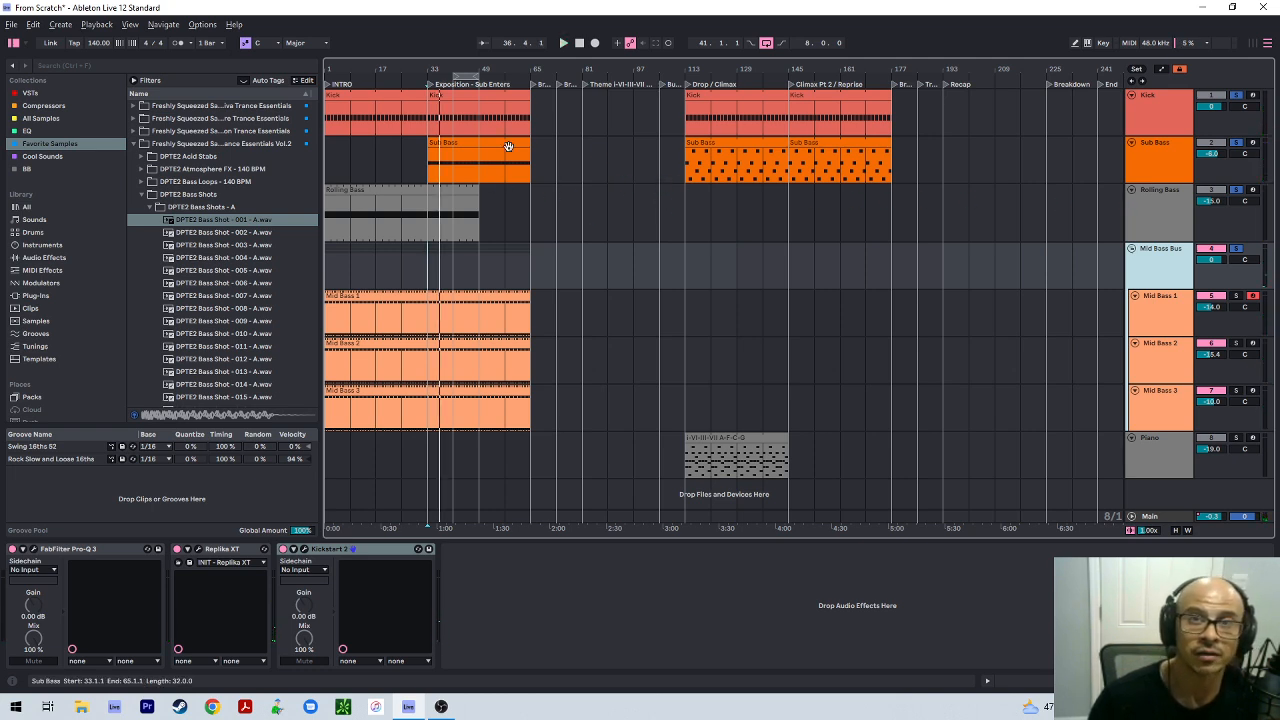
# Collapse the Mid Bass Bus group and fold the Rolling Bass track while playing the soloed mix from the start of the arrangement
pyautogui.click(458, 207)
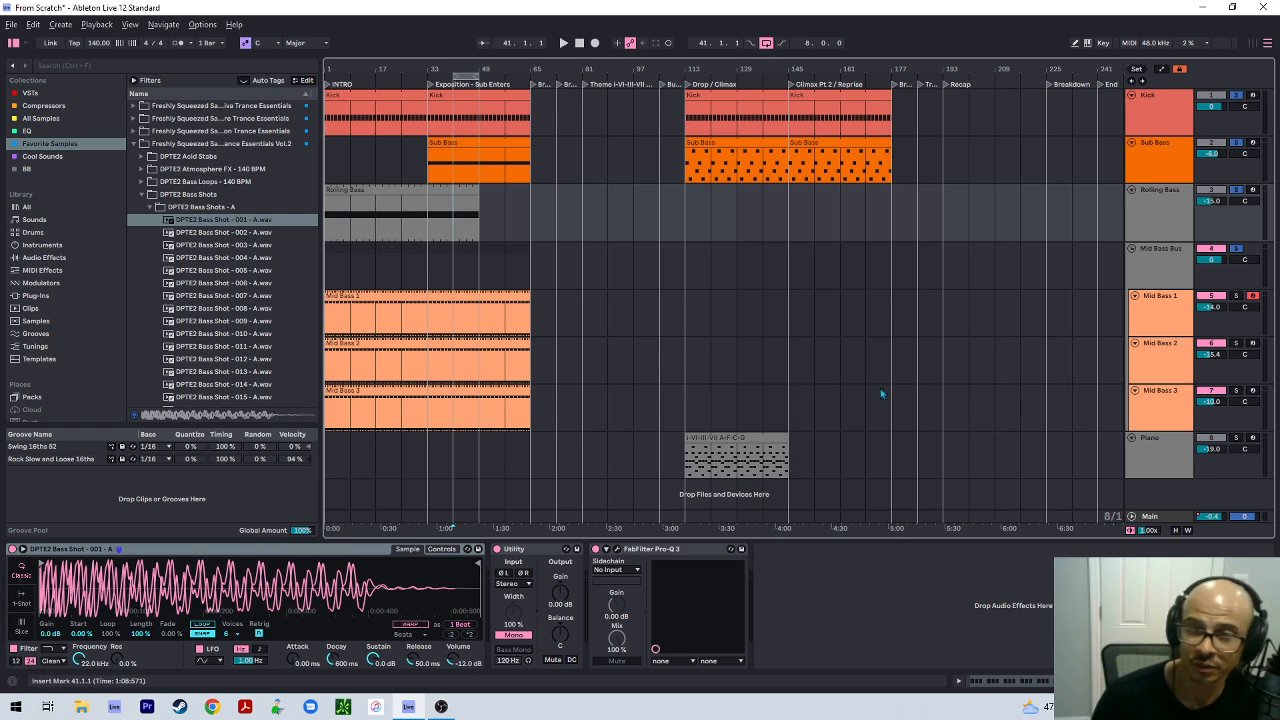
pyautogui.click(414, 189)
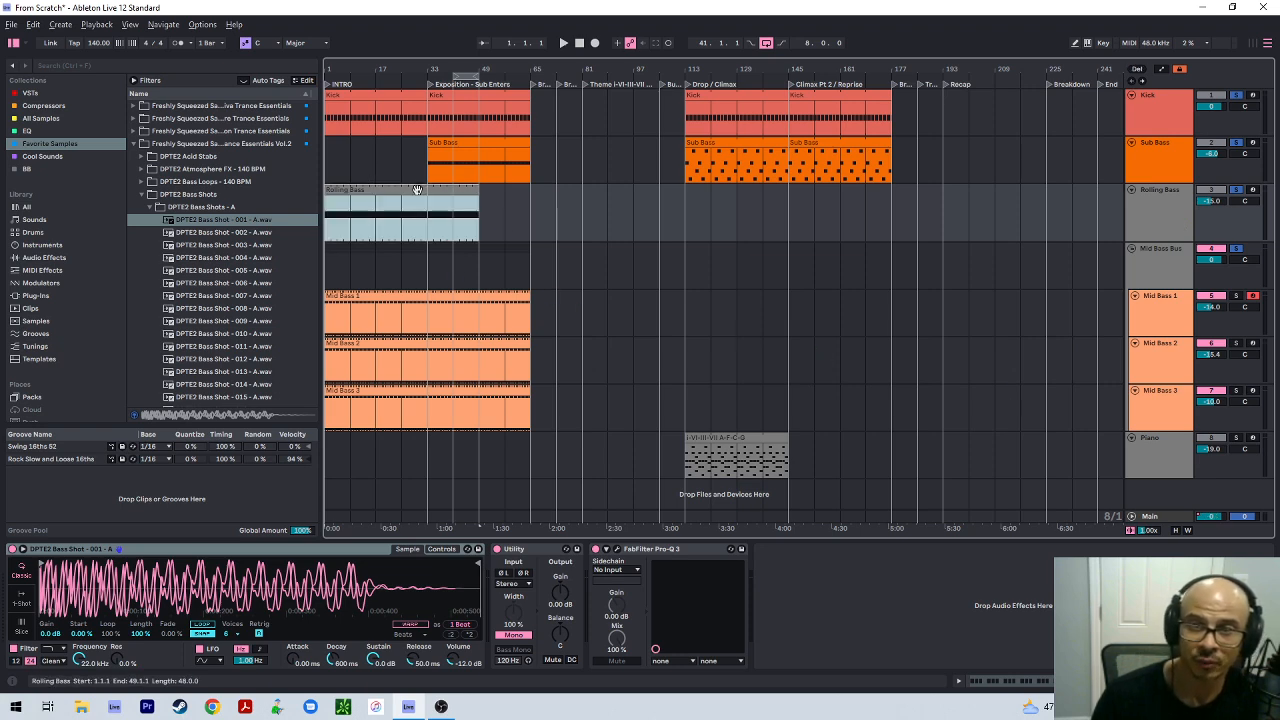
pyautogui.click(445, 295)
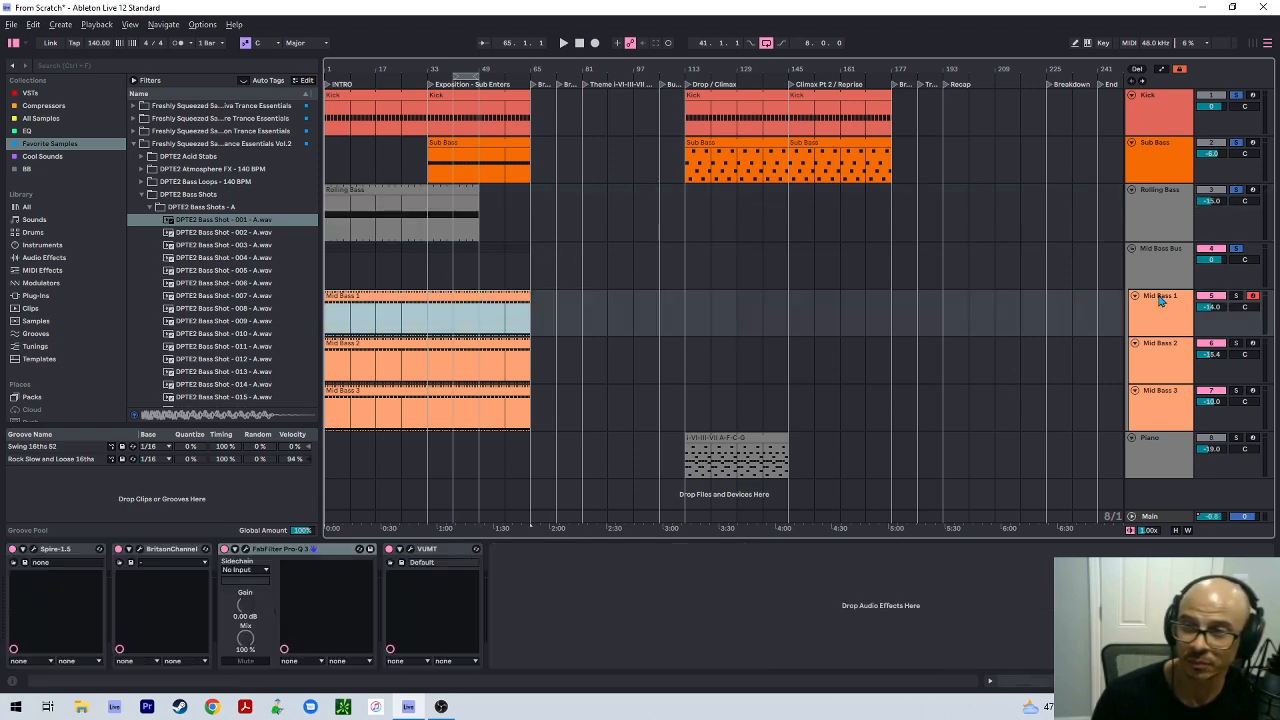
pyautogui.click(1185, 272)
pyautogui.click(1131, 249)
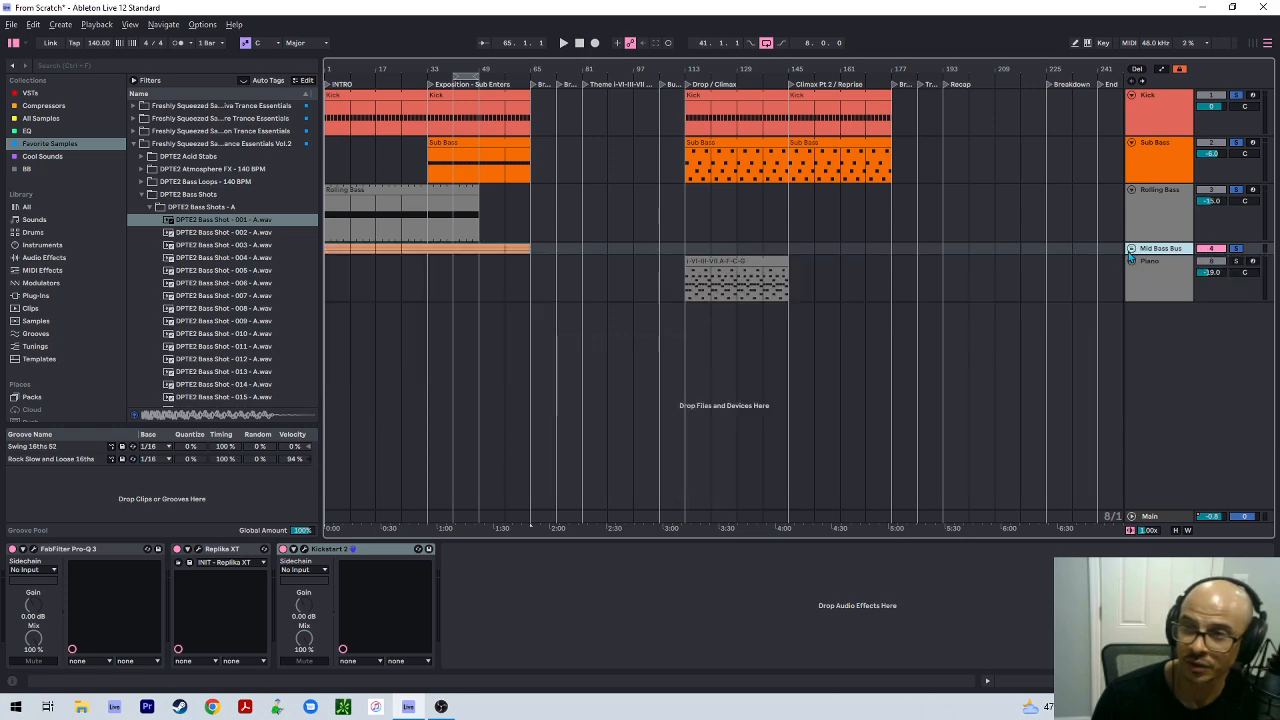
pyautogui.press('space')
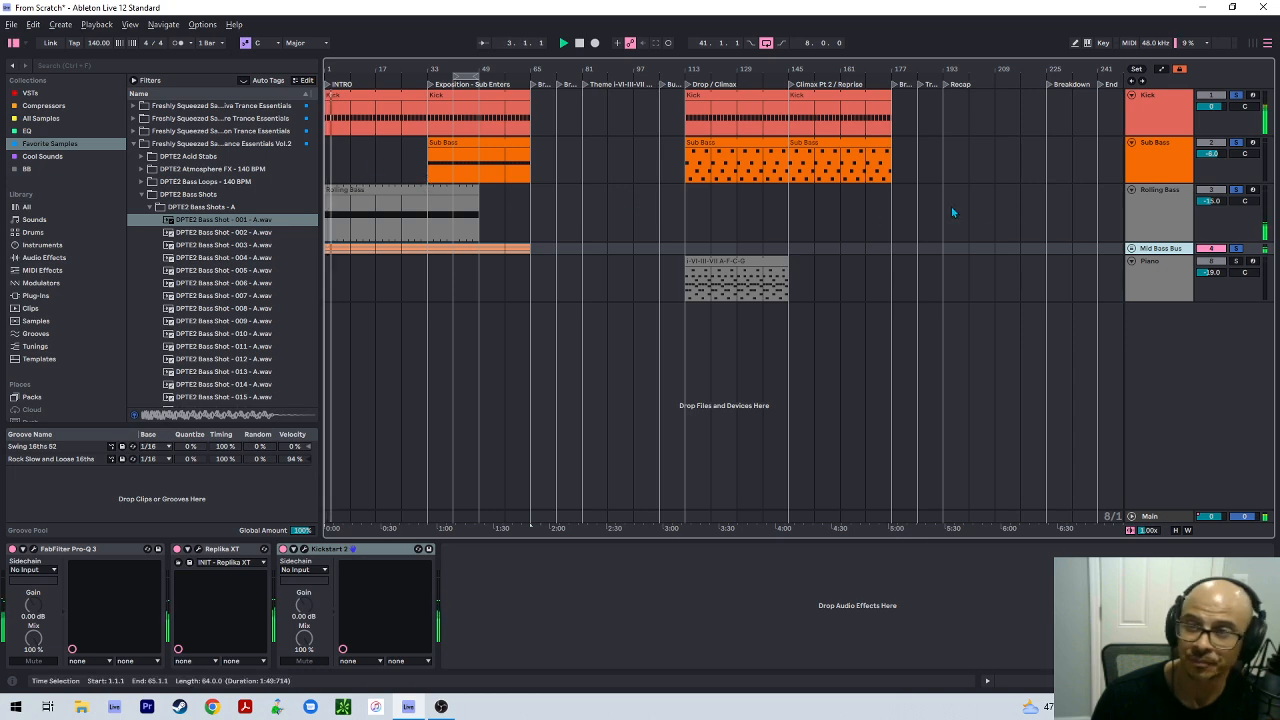
pyautogui.click(1131, 189)
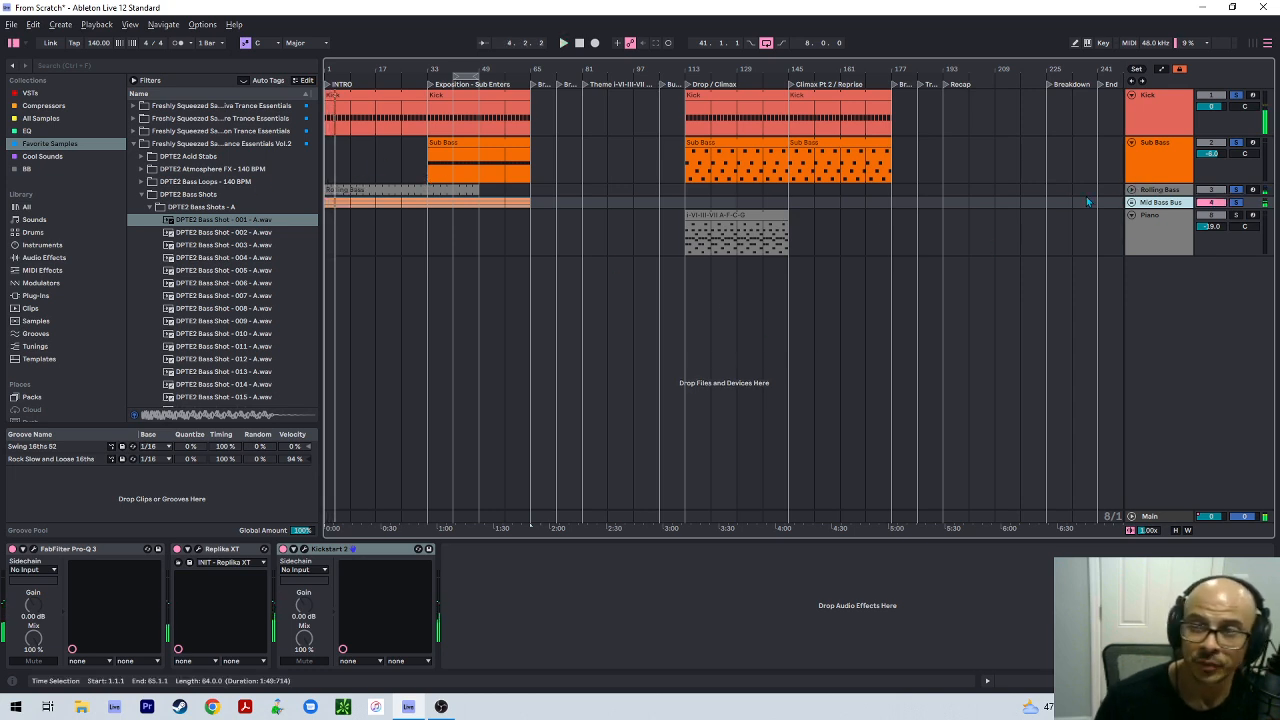